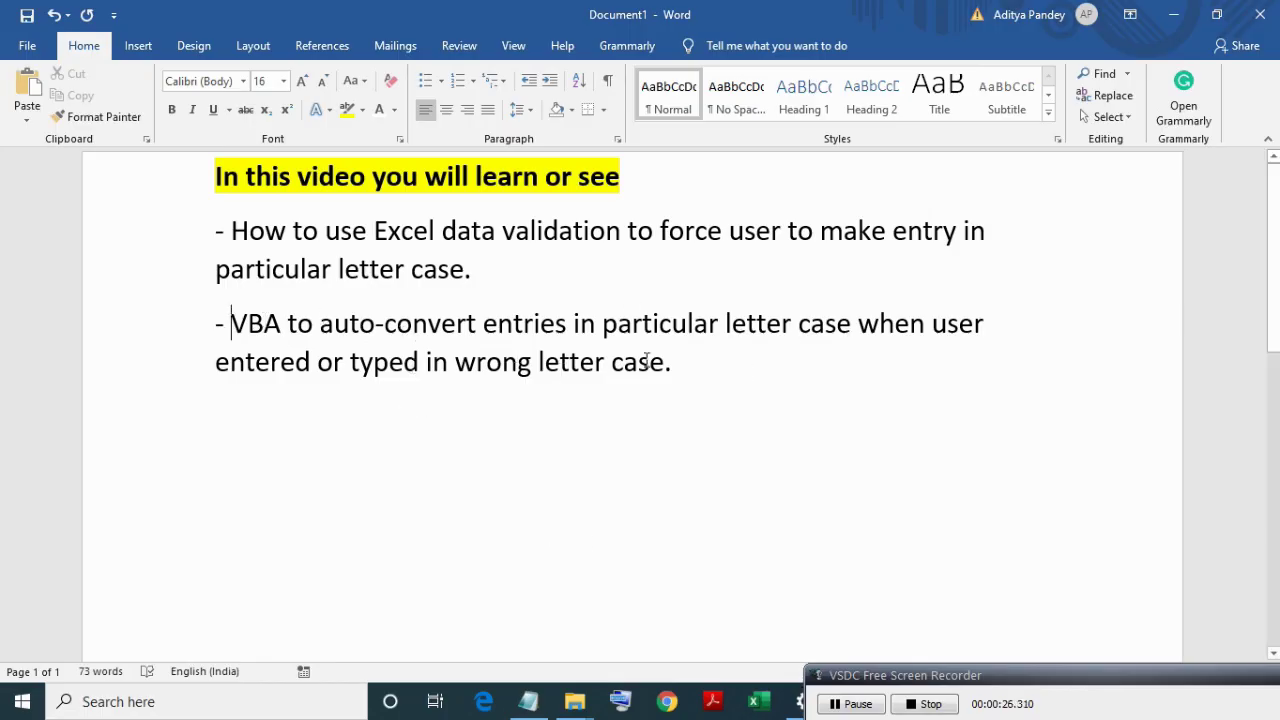
# List the four video topics in Word: data validation, VBA auto-conversion, per-column case, and validation loopholes.
pyautogui.click(698, 369)
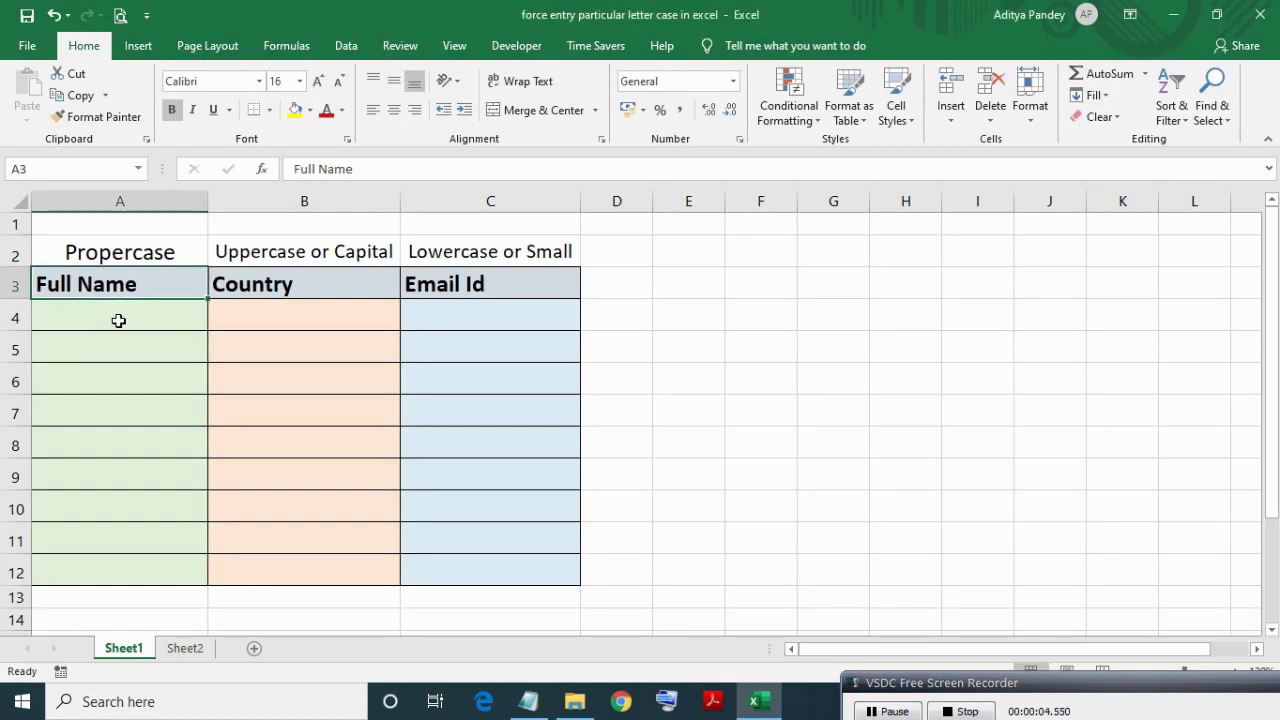
pyautogui.click(118, 320)
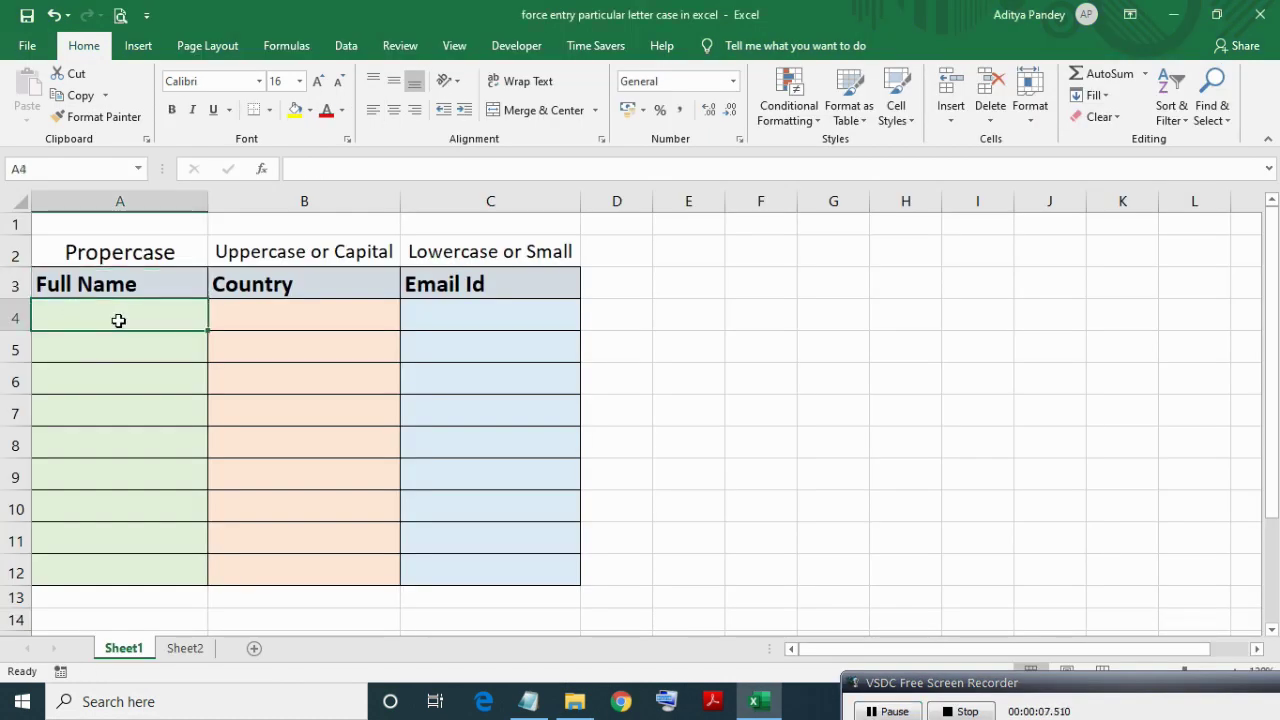
pyautogui.click(172, 288)
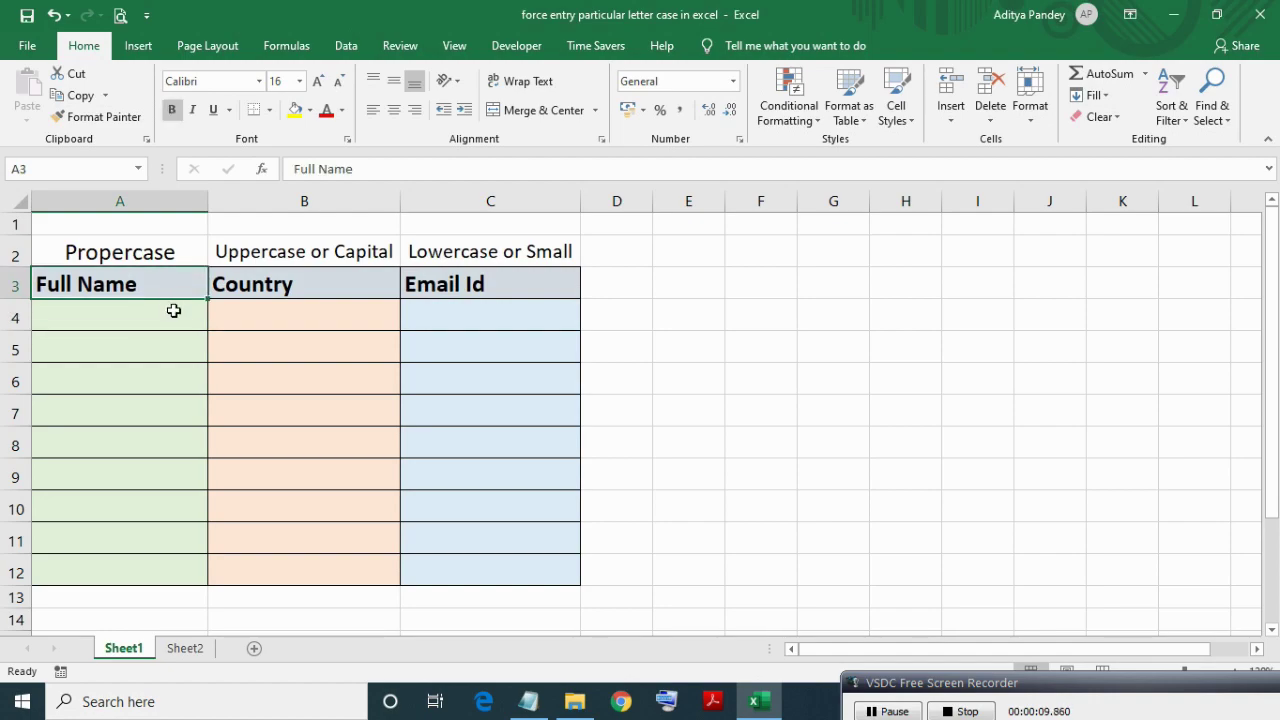
pyautogui.click(173, 311)
pyautogui.click(229, 311)
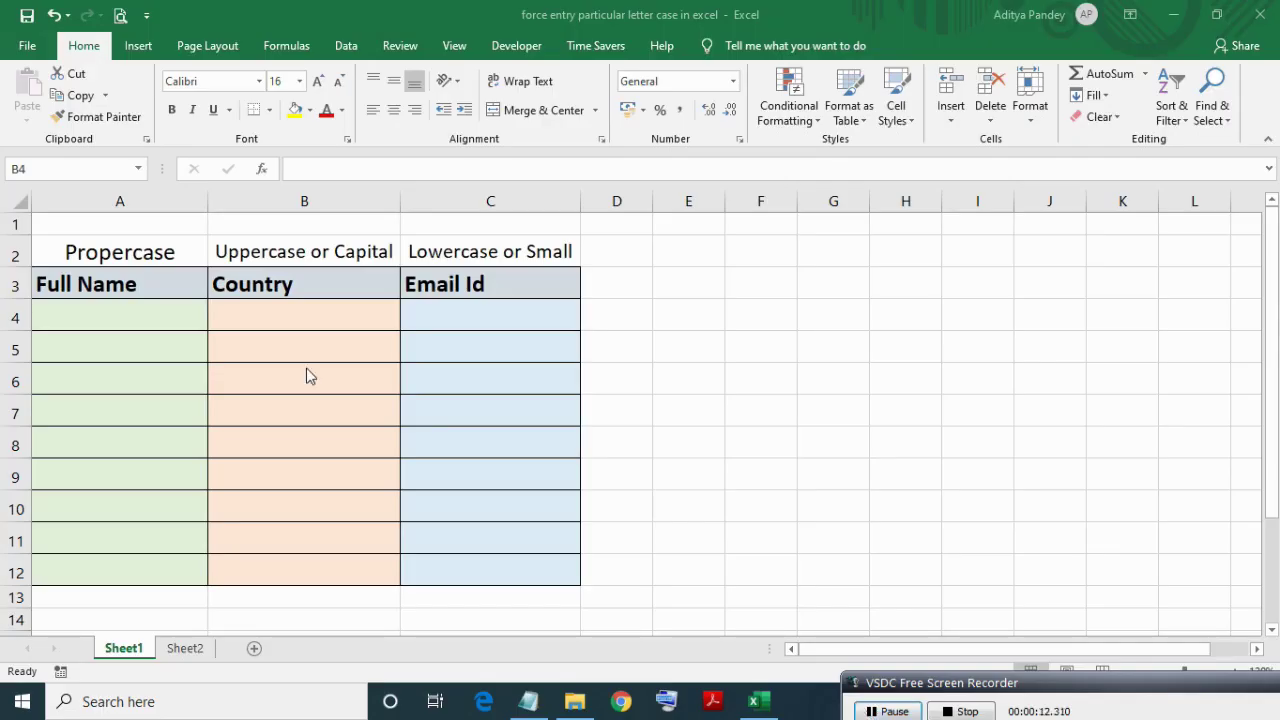
pyautogui.click(146, 317)
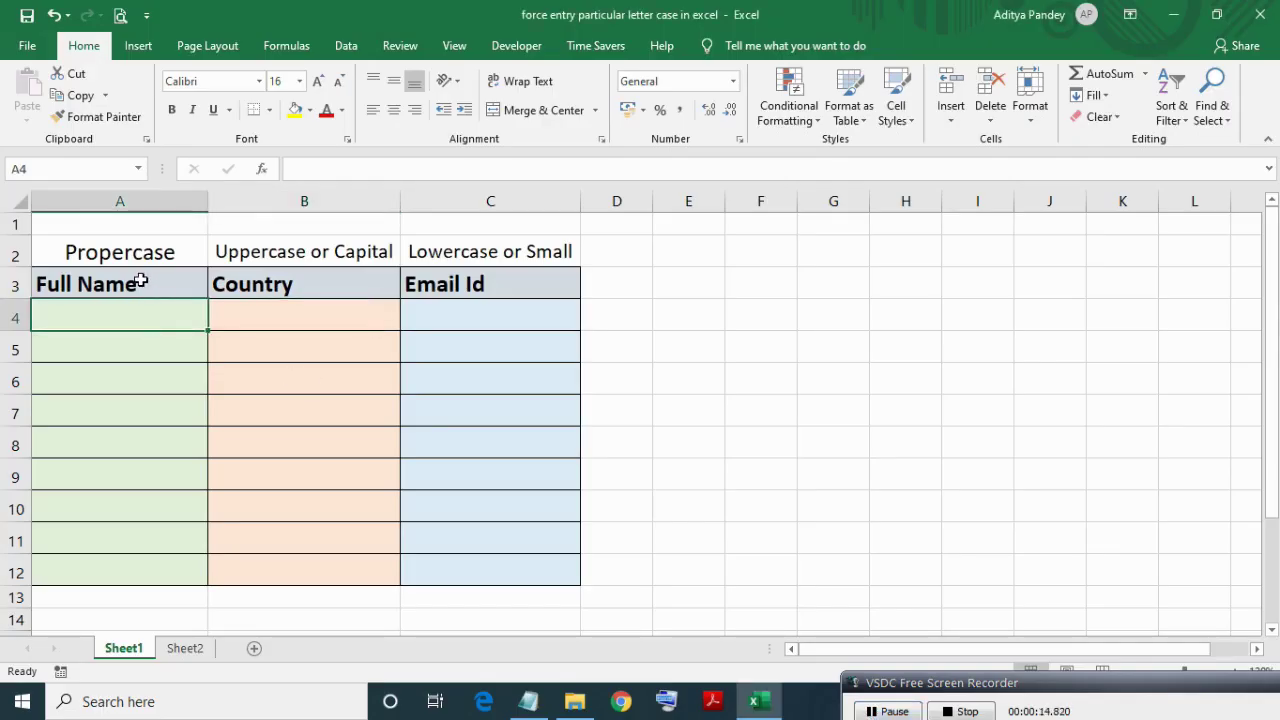
pyautogui.click(141, 282)
pyautogui.click(166, 250)
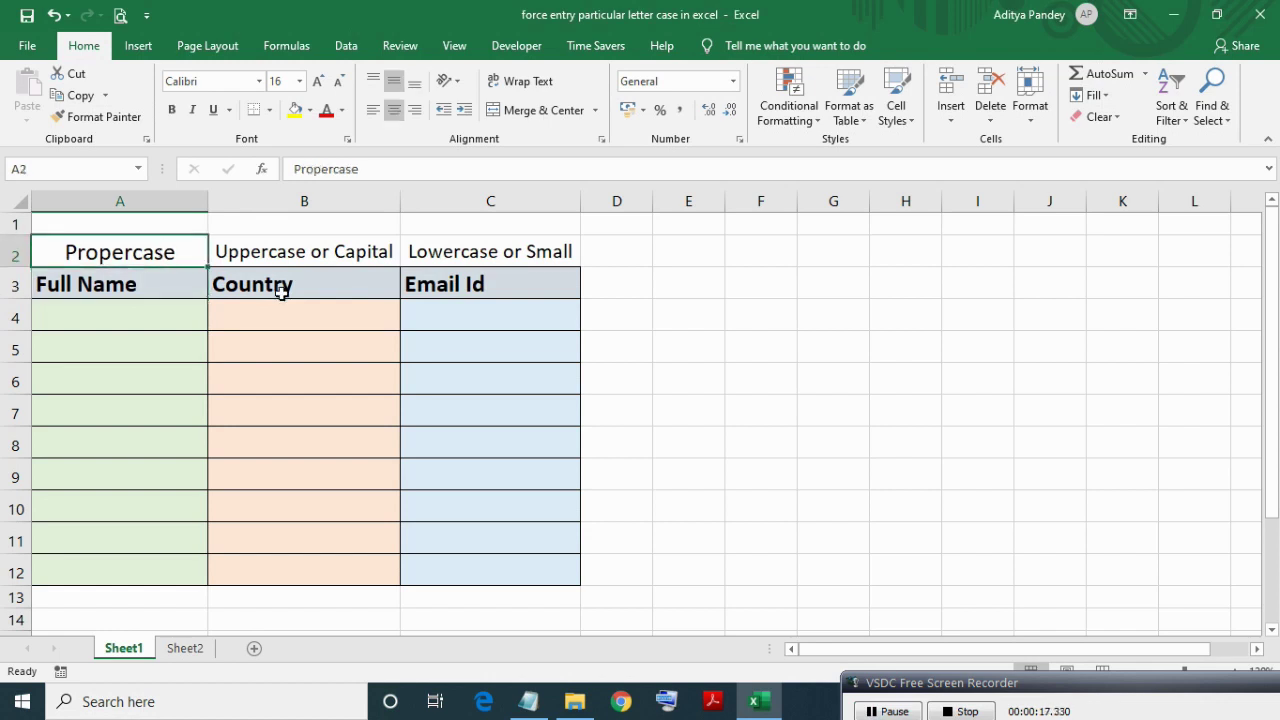
pyautogui.click(286, 289)
pyautogui.click(370, 246)
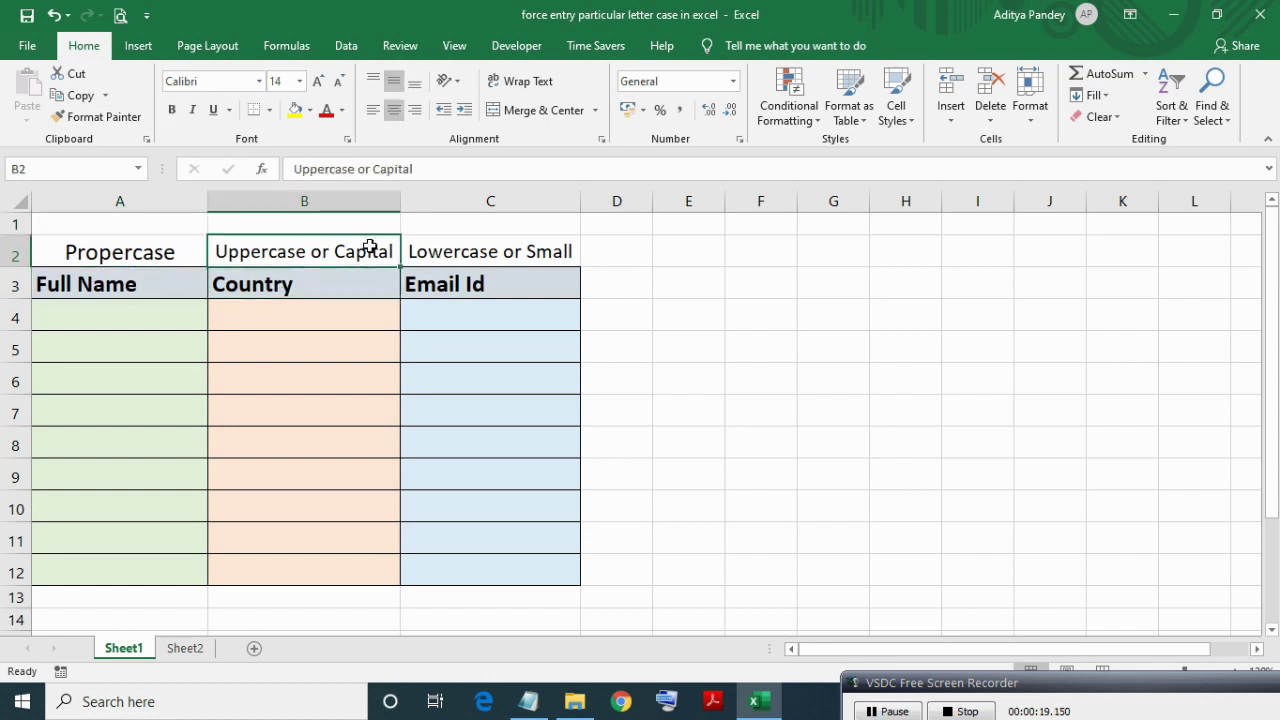
pyautogui.click(487, 285)
pyautogui.click(500, 249)
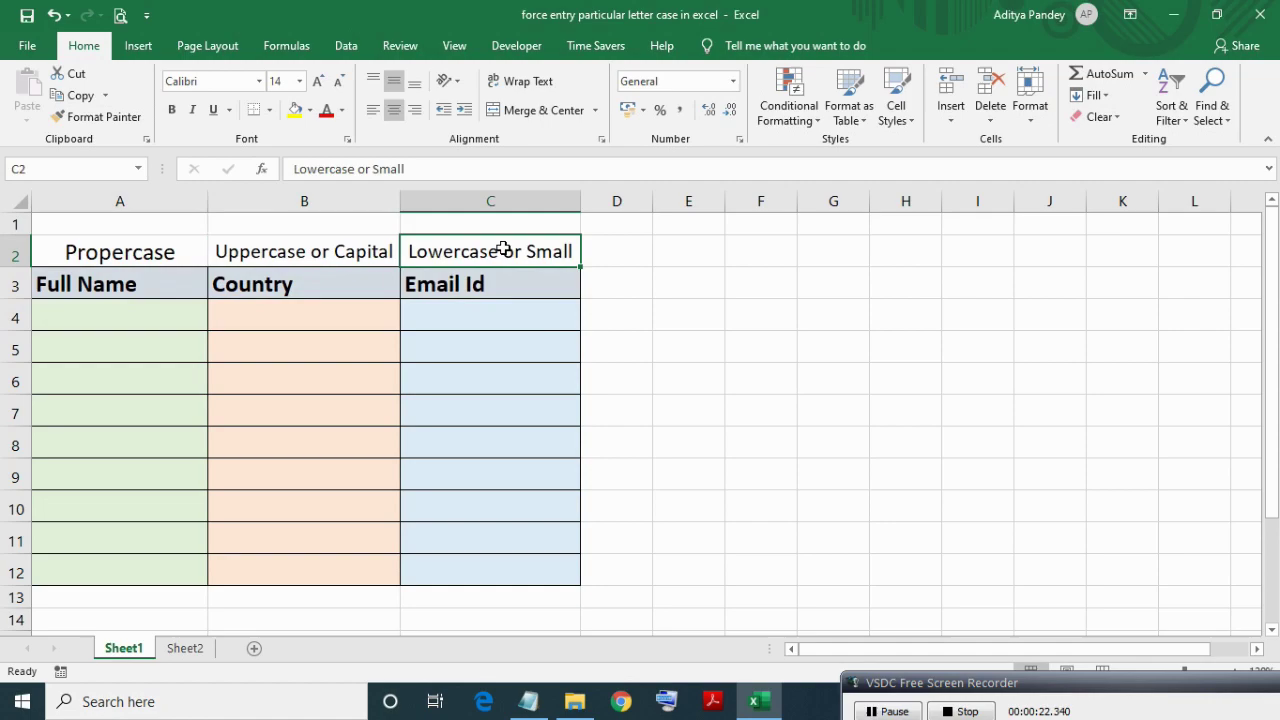
pyautogui.click(485, 285)
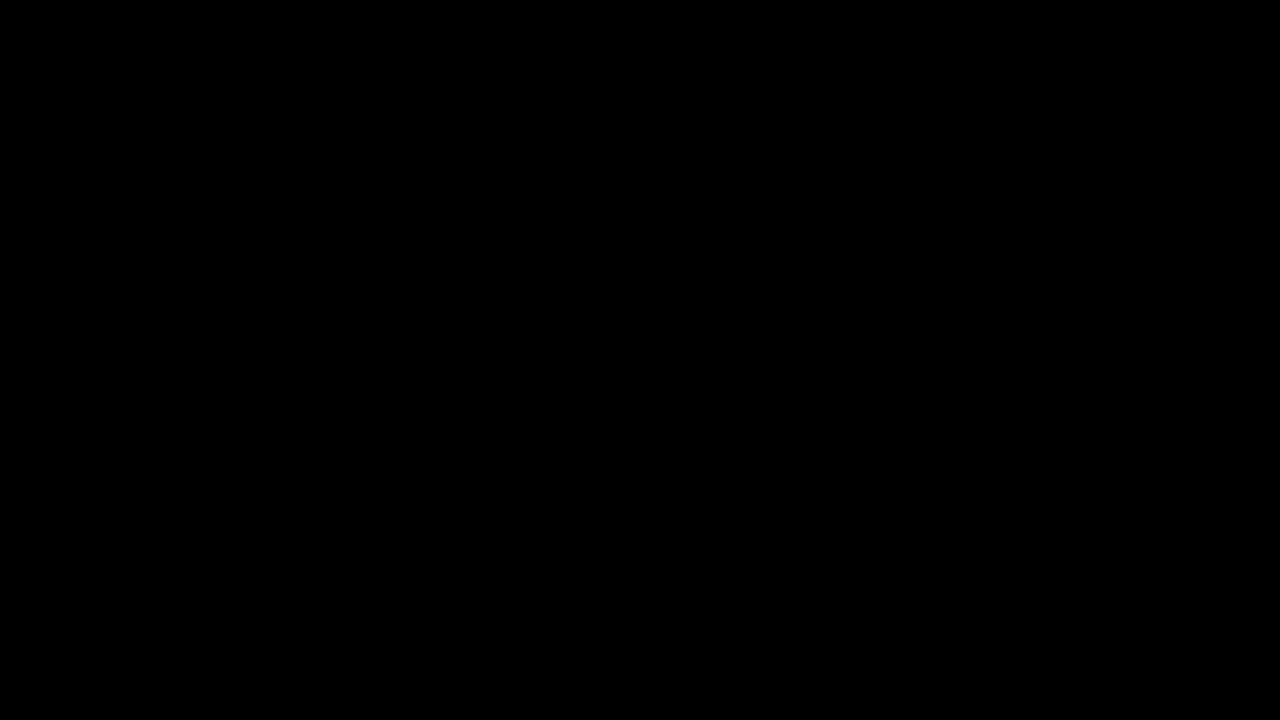
pyautogui.click(166, 289)
pyautogui.click(131, 323)
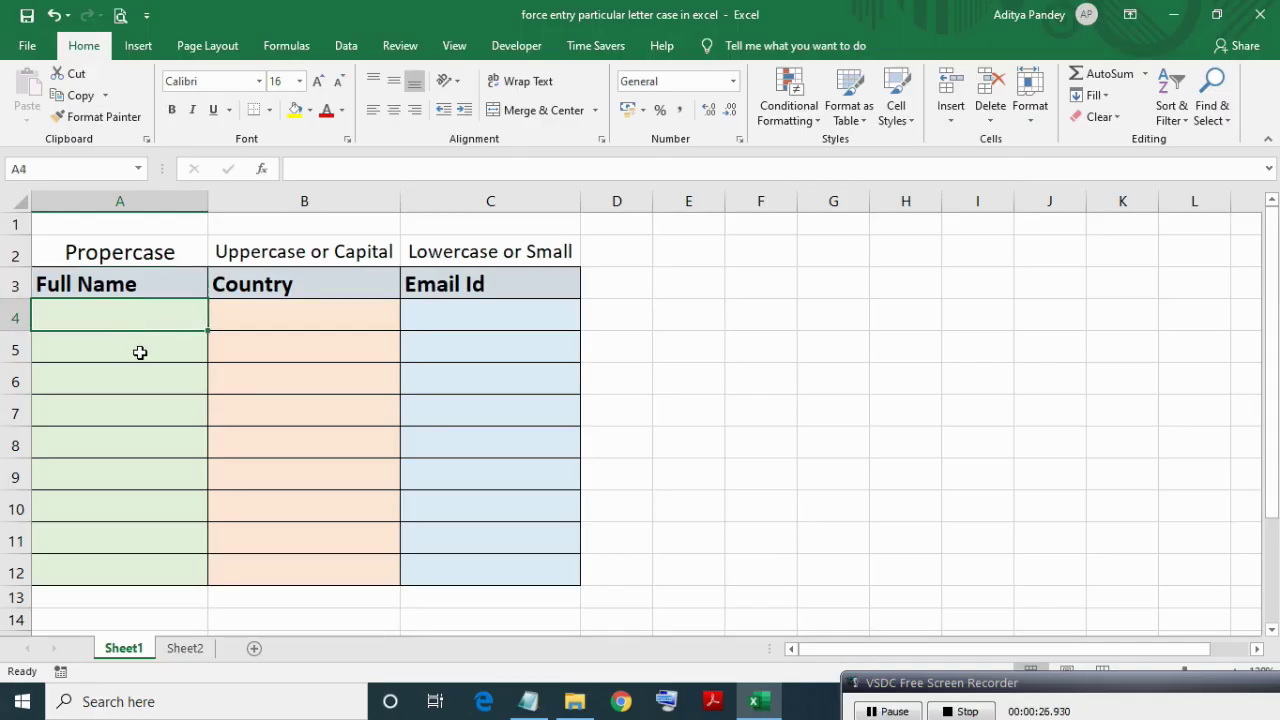
pyautogui.click(140, 352)
pyautogui.click(126, 286)
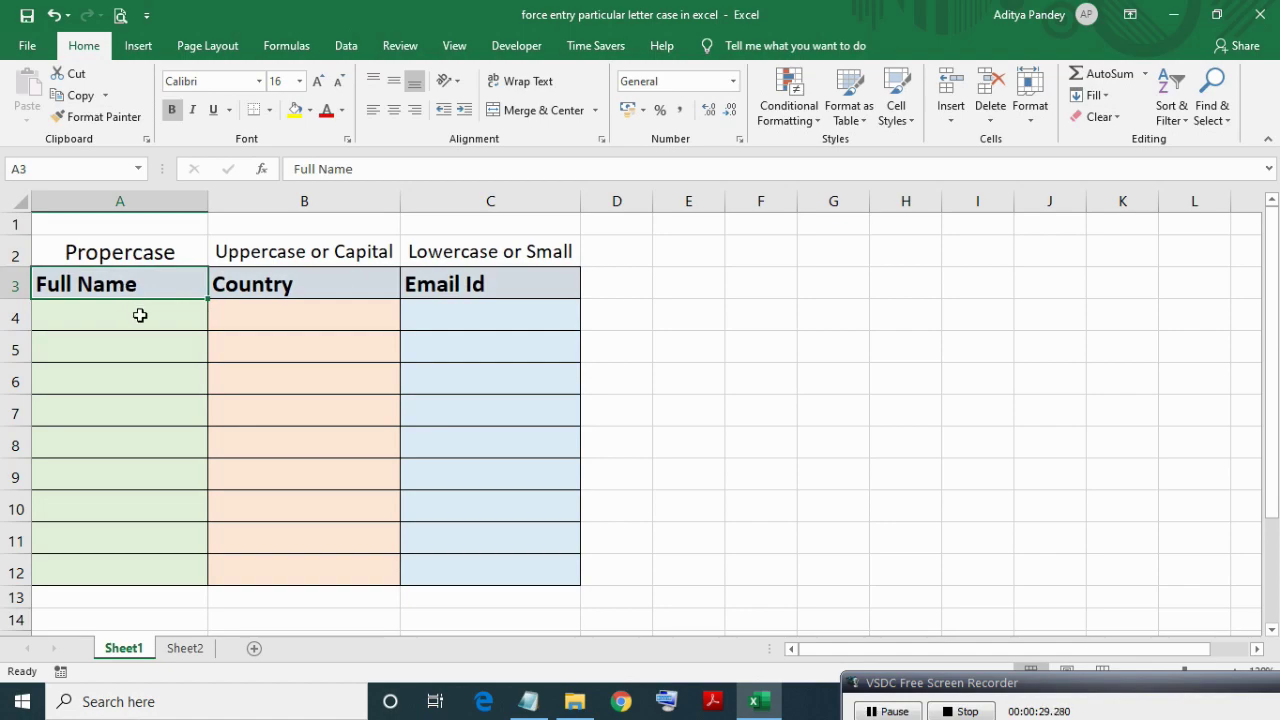
pyautogui.click(140, 315)
pyautogui.click(140, 343)
pyautogui.click(177, 320)
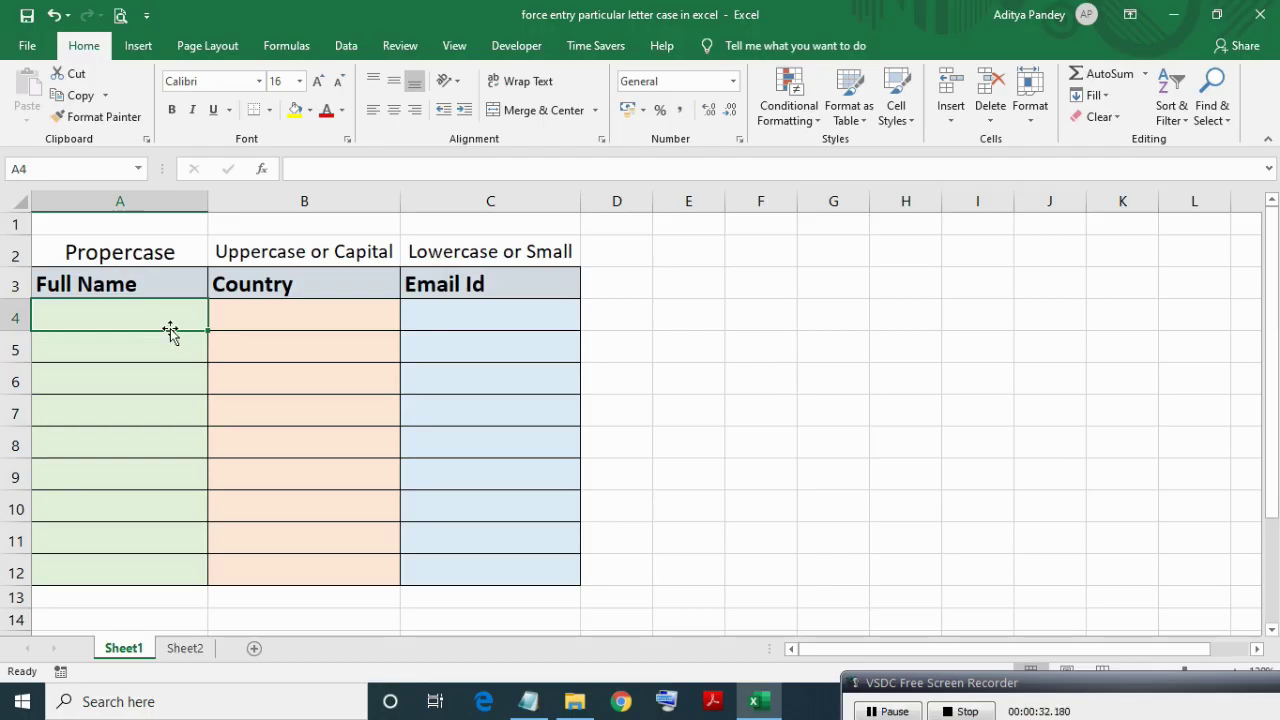
pyautogui.click(142, 351)
pyautogui.click(149, 320)
pyautogui.click(153, 352)
pyautogui.click(160, 368)
pyautogui.click(142, 320)
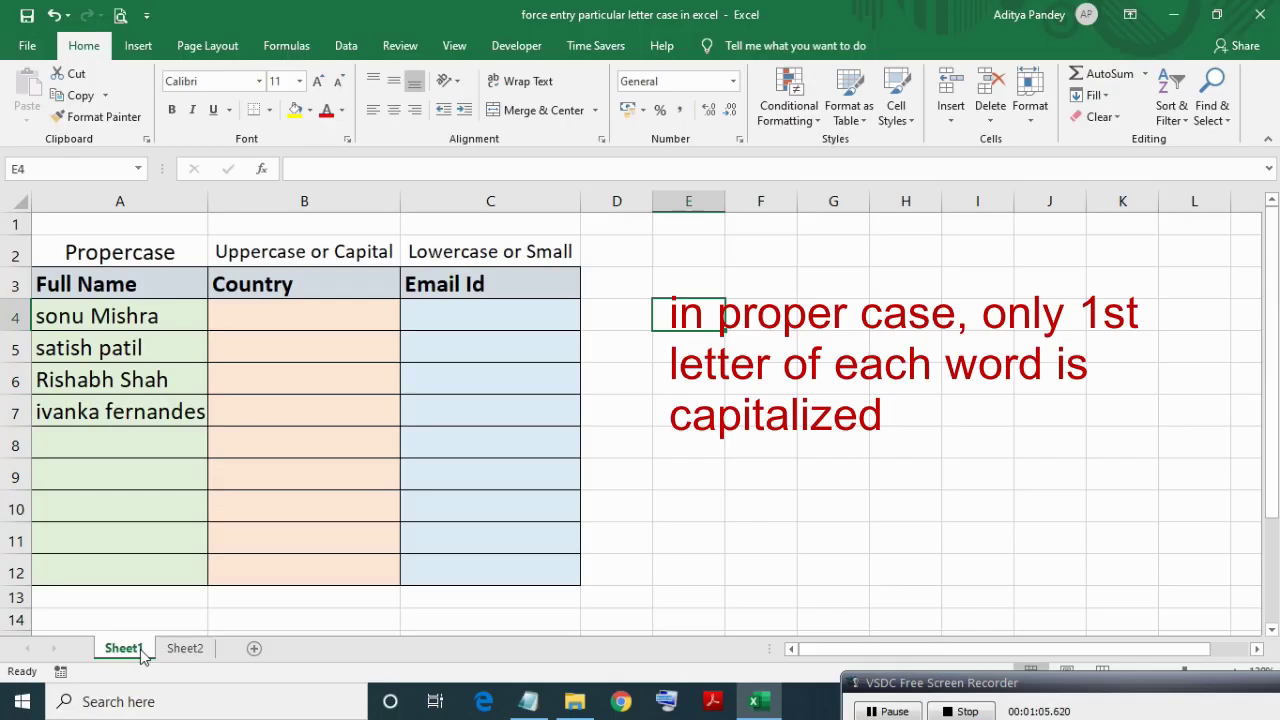
# Enter =PROPER(A4) in E4 and fill it down to E7.
pyautogui.write('=pr')
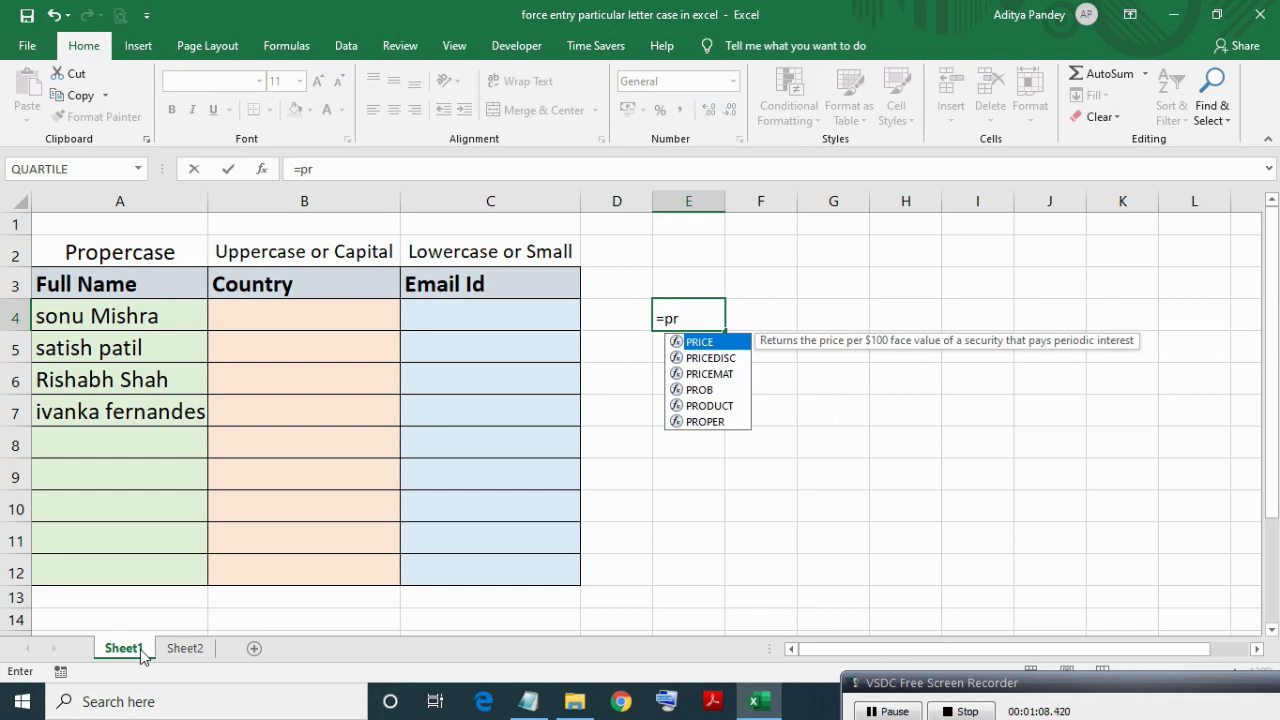
pyautogui.press('Down')
pyautogui.press('Down')
pyautogui.press('Down')
pyautogui.press('Down')
pyautogui.press('Down')
pyautogui.press('Tab')
pyautogui.press('Left')
pyautogui.press('Left')
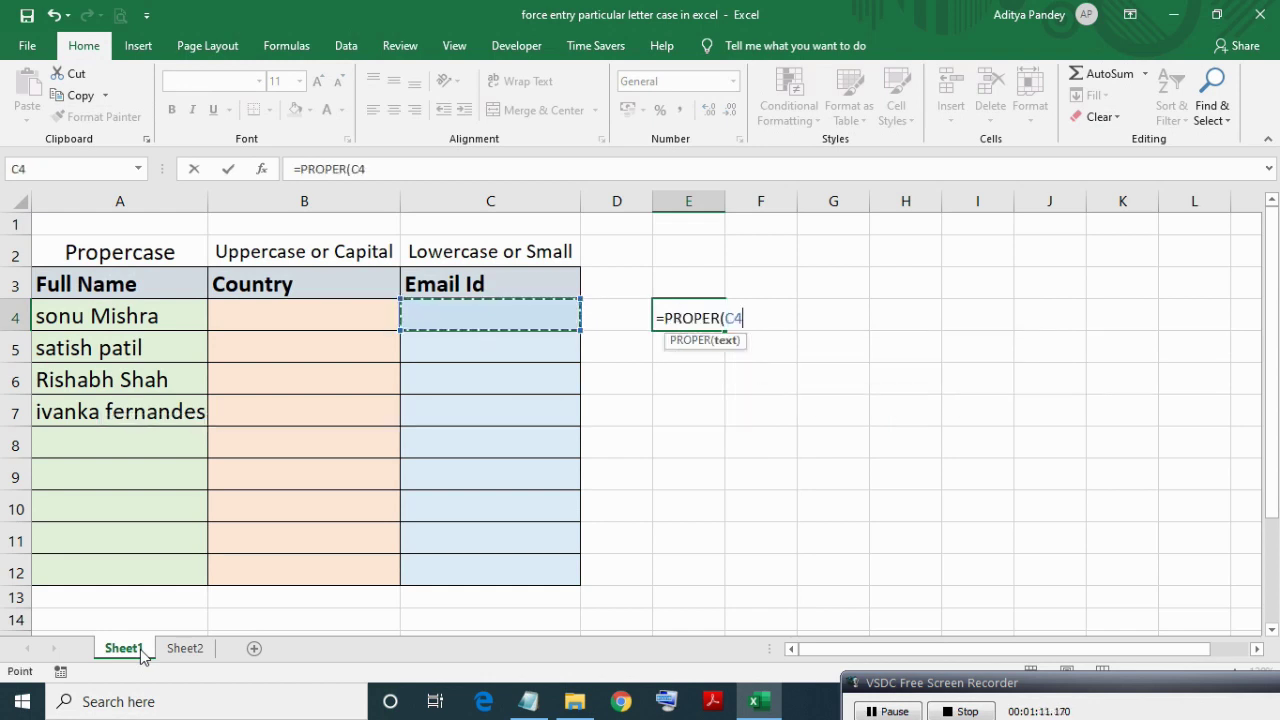
pyautogui.press('Left')
pyautogui.press('Left')
pyautogui.hotkey('ctrl', 'Return')
pyautogui.hotkey('shift', 'Down')
pyautogui.hotkey('shift', 'Down')
pyautogui.hotkey('shift', 'Down')
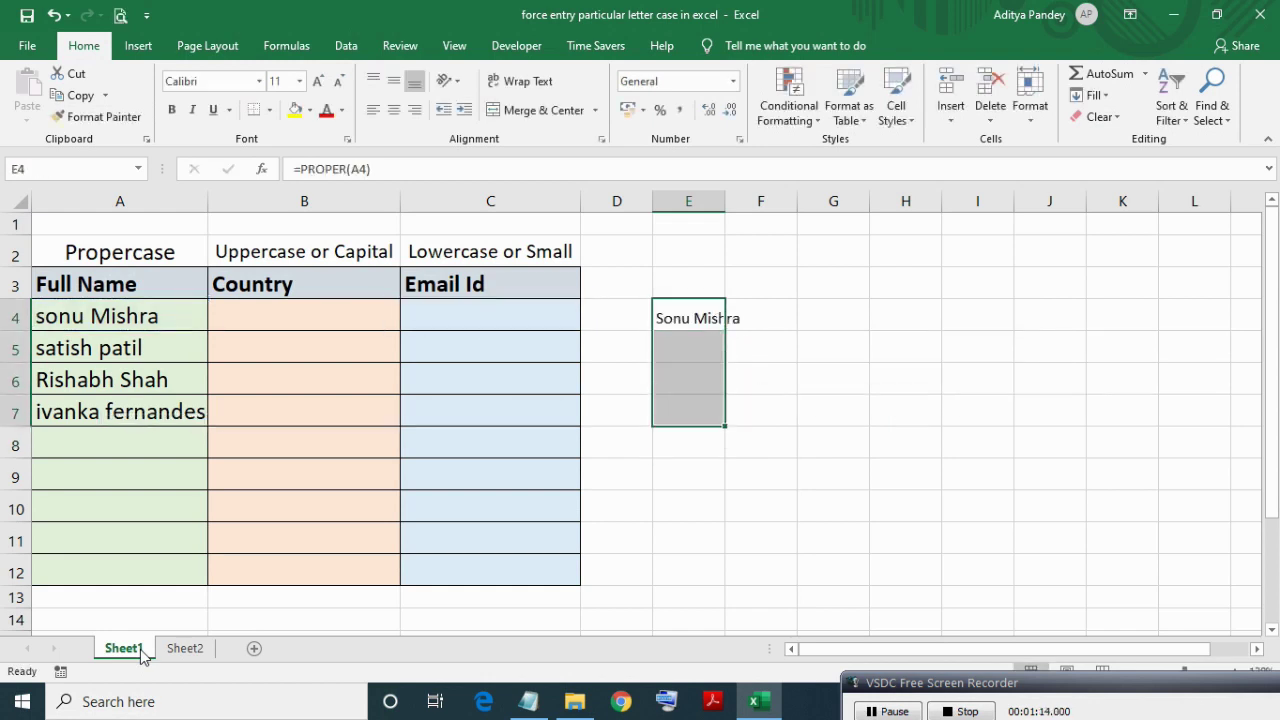
pyautogui.hotkey('ctrl', 'd')
# Autofit column E and set the proper-case results to 15 pt font.
pyautogui.hotkey('alt', 'h')
pyautogui.press('o')
pyautogui.press('i')
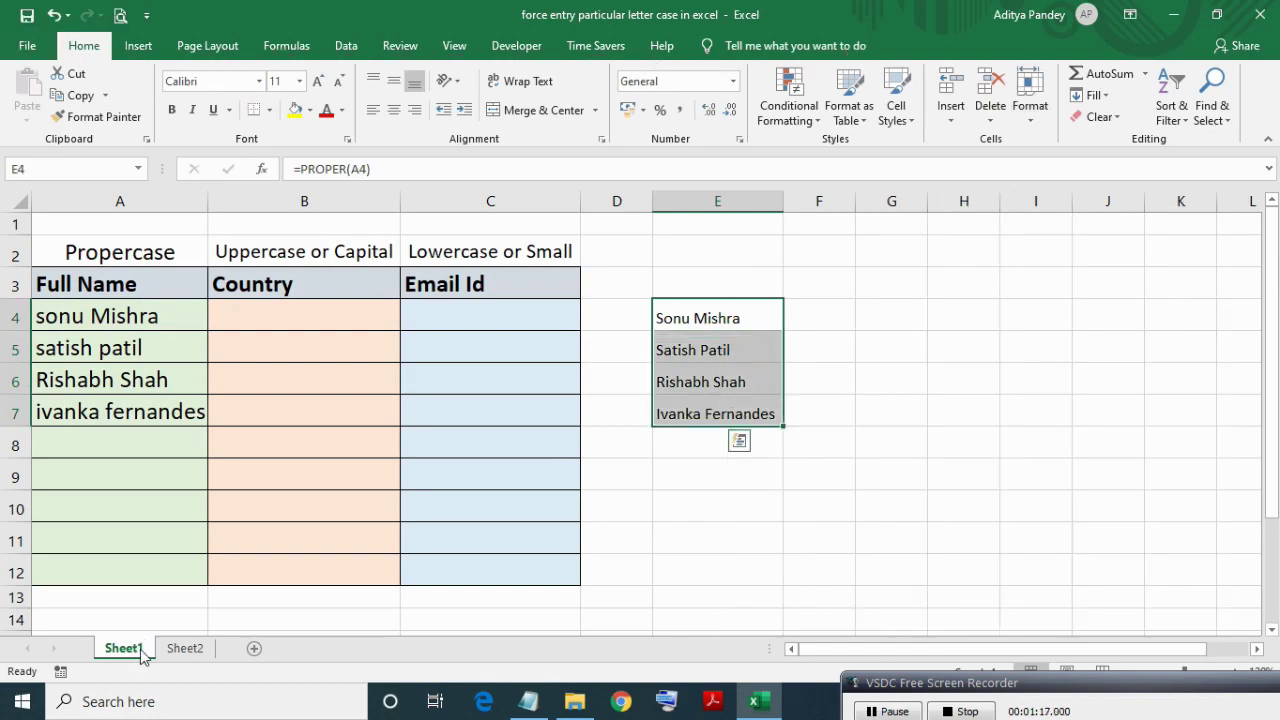
pyautogui.hotkey('alt', 'h')
pyautogui.write('fs15')
pyautogui.press('Return')
pyautogui.click(731, 319)
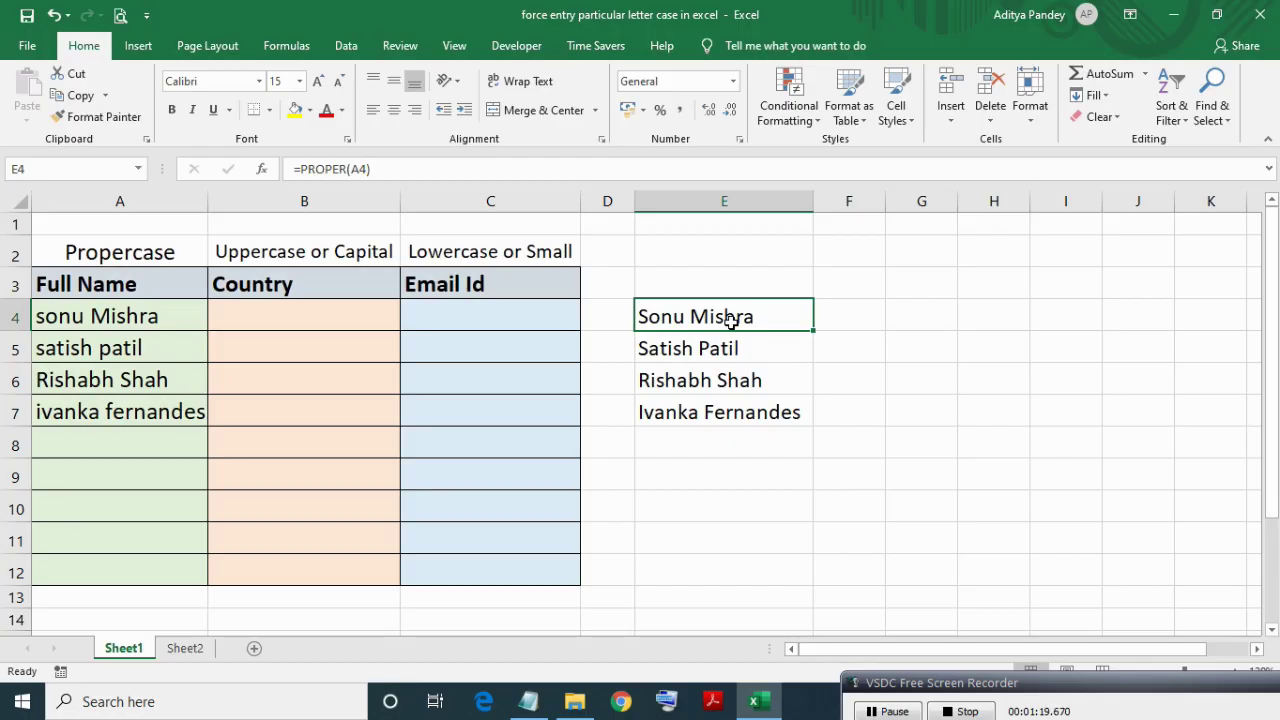
# Change E4 to =A4=PROPER(A4) and fill the comparison down to E7.
pyautogui.press('F2')
pyautogui.write('=')
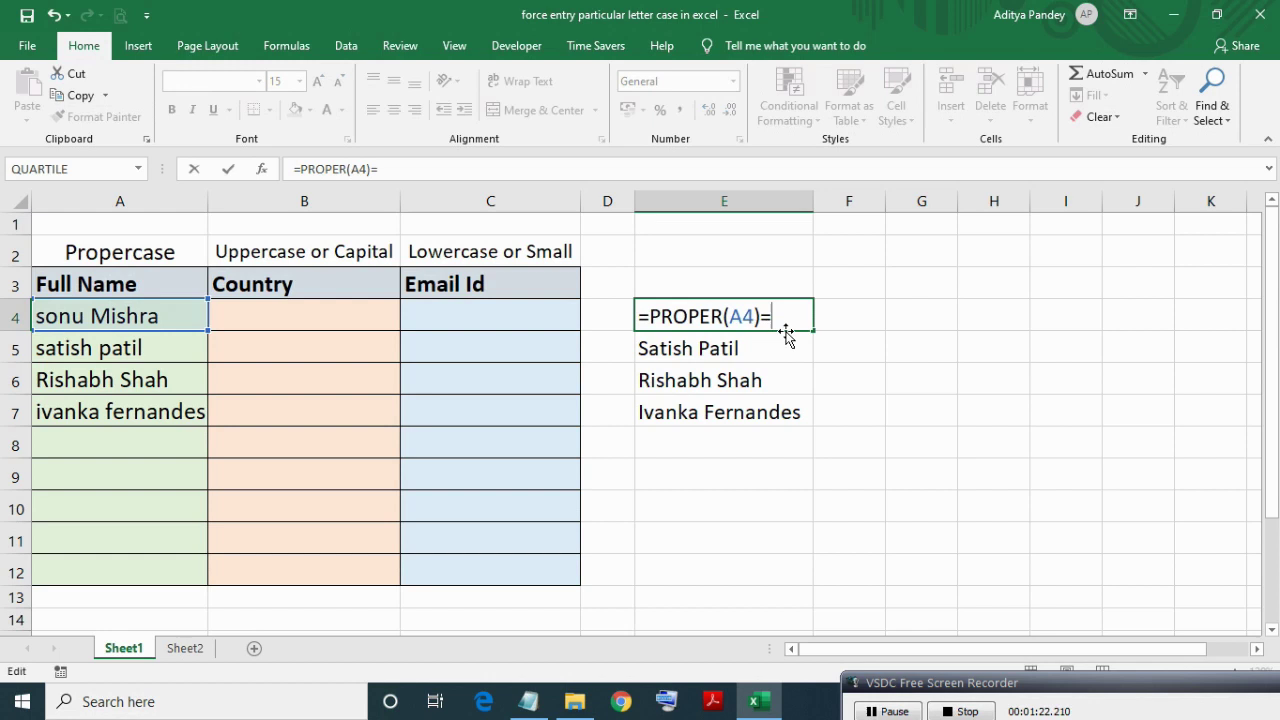
pyautogui.press('Left')
pyautogui.press('Left')
pyautogui.press('Left')
pyautogui.press('Left')
pyautogui.press('Left')
pyautogui.press('Left')
pyautogui.press('Left')
pyautogui.press('Left')
pyautogui.press('Left')
pyautogui.press('Left')
pyautogui.click(113, 312)
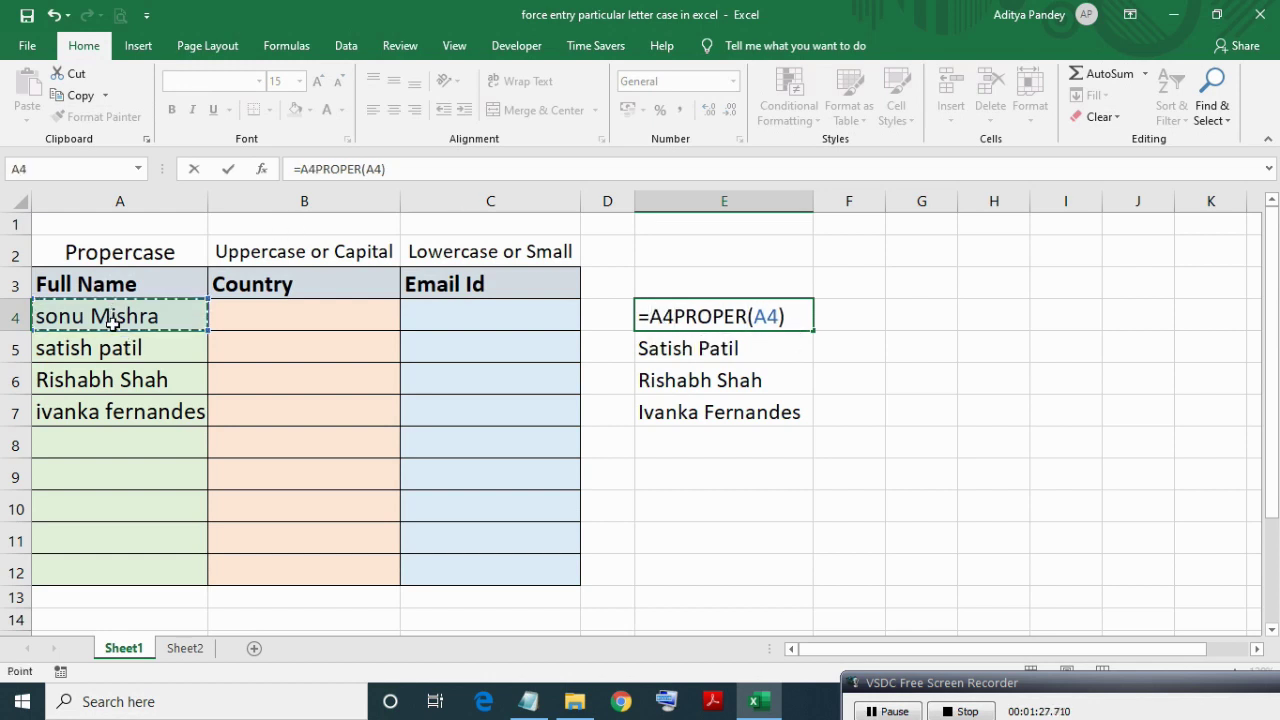
pyautogui.write('=')
pyautogui.press('Return')
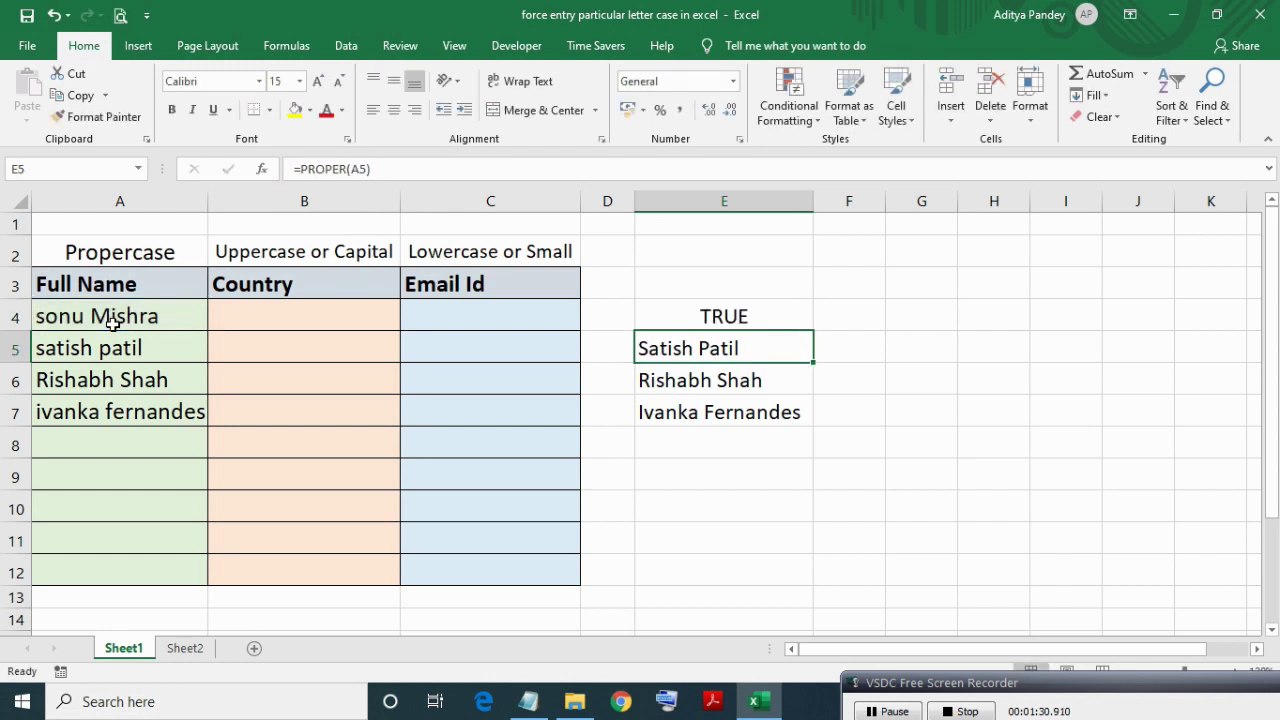
pyautogui.press('Up')
pyautogui.hotkey('shift', 'Down')
pyautogui.hotkey('shift', 'Down')
pyautogui.hotkey('shift', 'Down')
pyautogui.hotkey('ctrl', 'd')
pyautogui.press('Down')
pyautogui.press('Down')
pyautogui.press('Down')
pyautogui.press('Down')
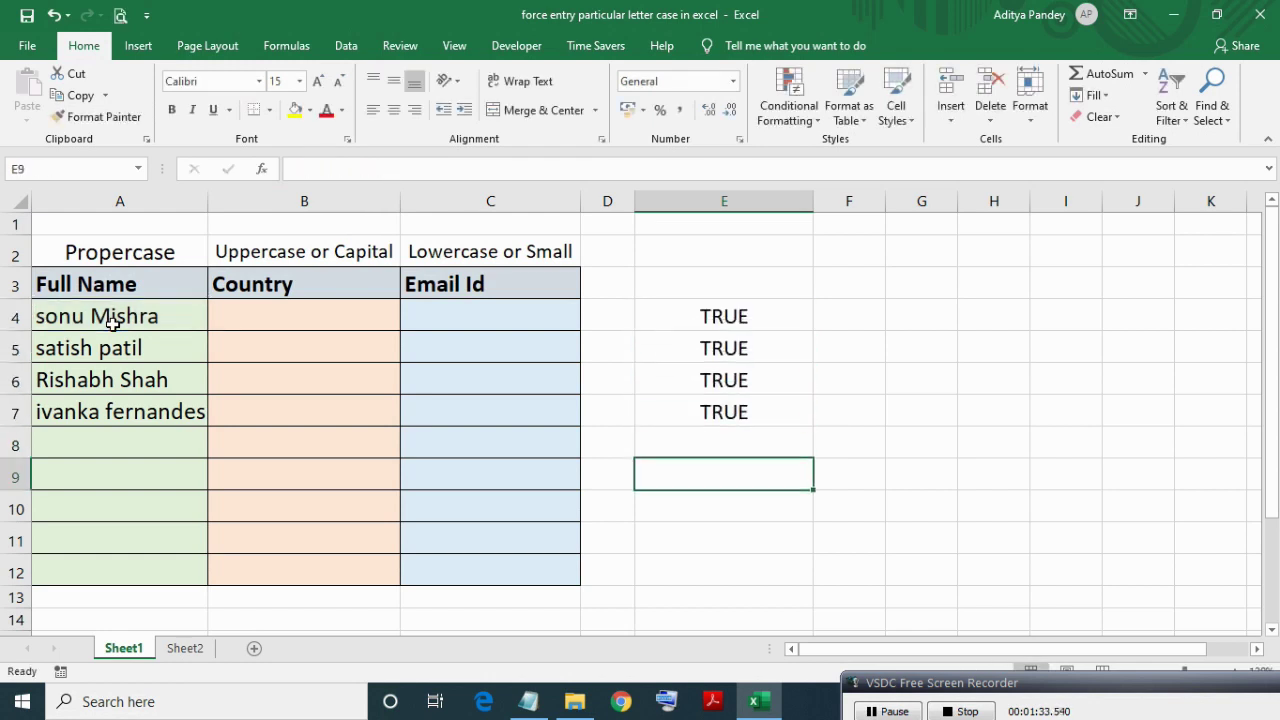
# Review each comparison formula in E4:E7, all returning TRUE.
pyautogui.press('Up')
pyautogui.press('Up')
pyautogui.press('Up')
pyautogui.press('Up')
pyautogui.press('F2')
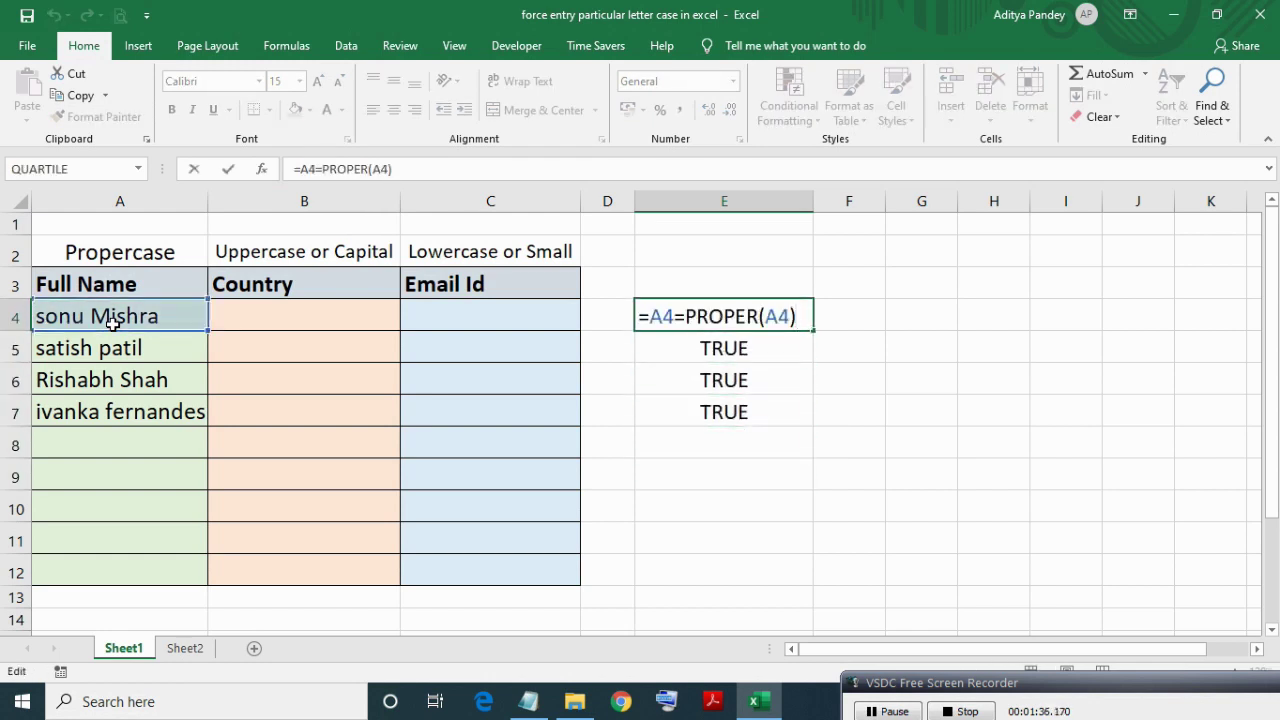
pyautogui.press('Return')
pyautogui.press('F2')
pyautogui.press('Return')
pyautogui.press('F2')
pyautogui.press('Return')
pyautogui.press('F2')
pyautogui.press('Escape')
pyautogui.press('Up')
pyautogui.press('Up')
pyautogui.press('Up')
pyautogui.press('Up')
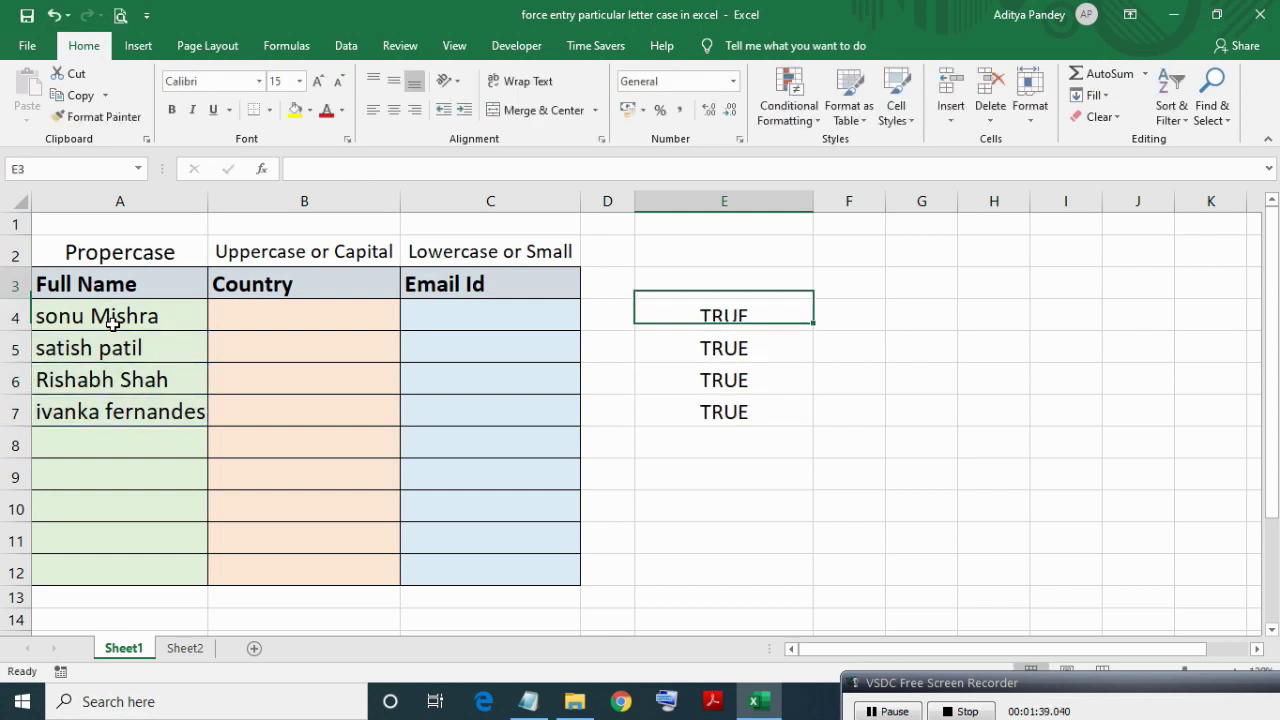
pyautogui.press('Down')
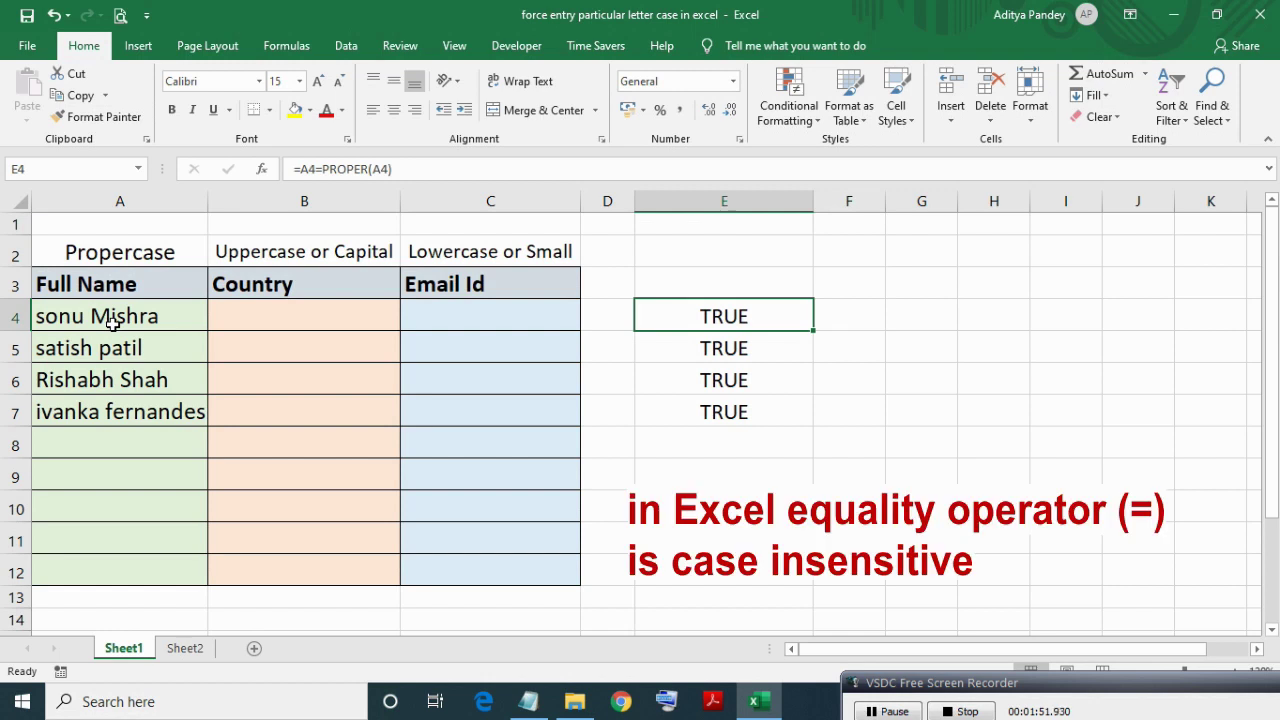
pyautogui.press('F2')
pyautogui.press('Left')
pyautogui.press('Left')
pyautogui.press('Left')
pyautogui.press('Left')
pyautogui.press('Left')
pyautogui.press('Left')
pyautogui.press('Left')
pyautogui.press('Left')
pyautogui.press('Left')
pyautogui.press('Left')
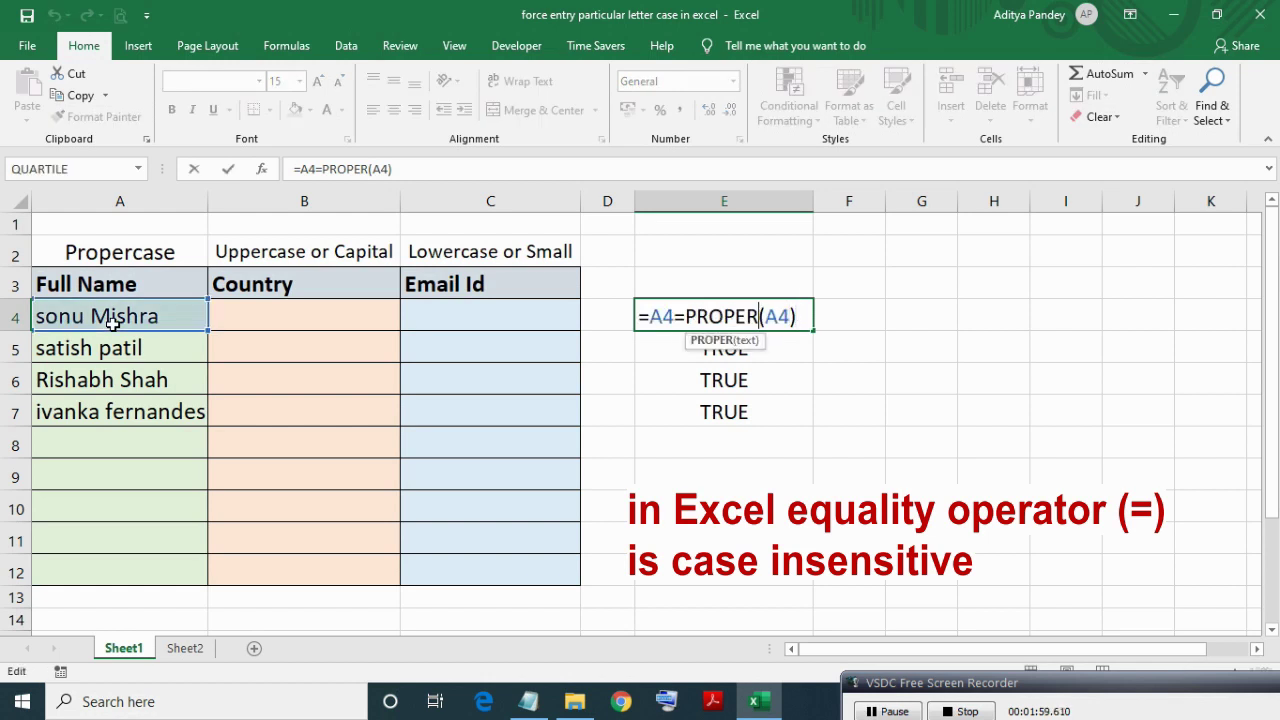
pyautogui.press('BackSpace')
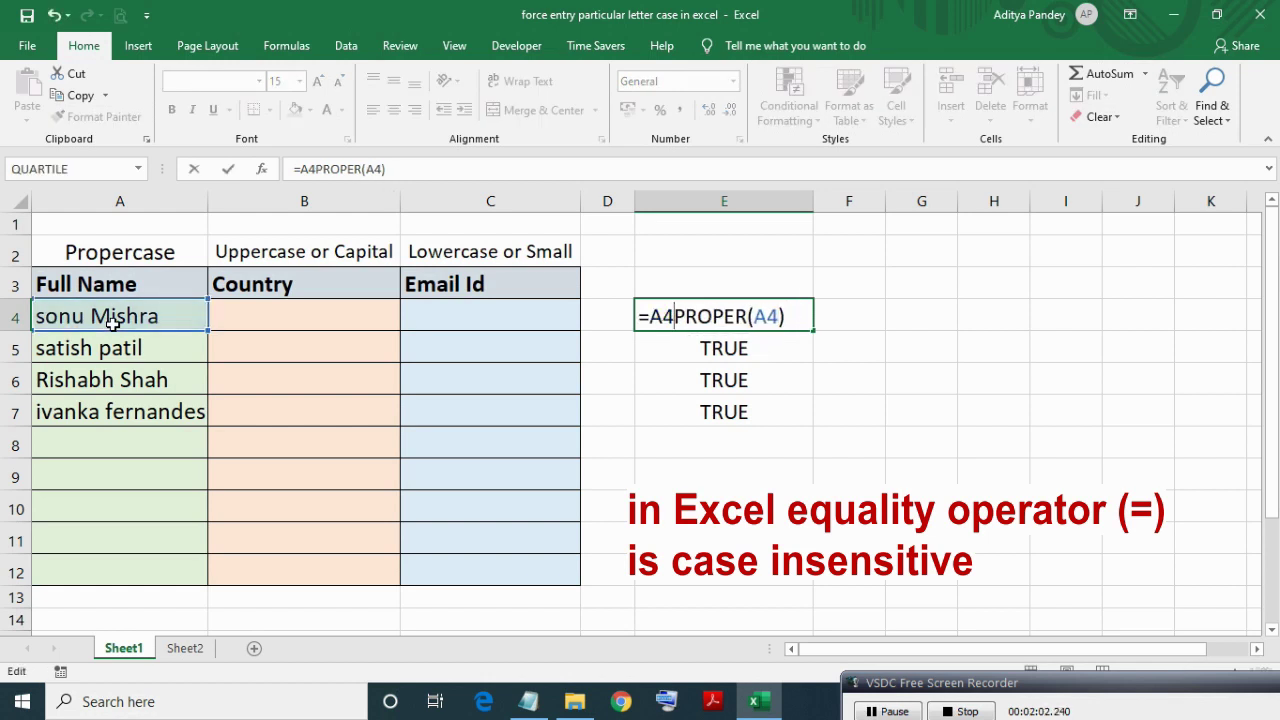
pyautogui.write(',')
pyautogui.press('Left')
pyautogui.press('Left')
pyautogui.write('ex')
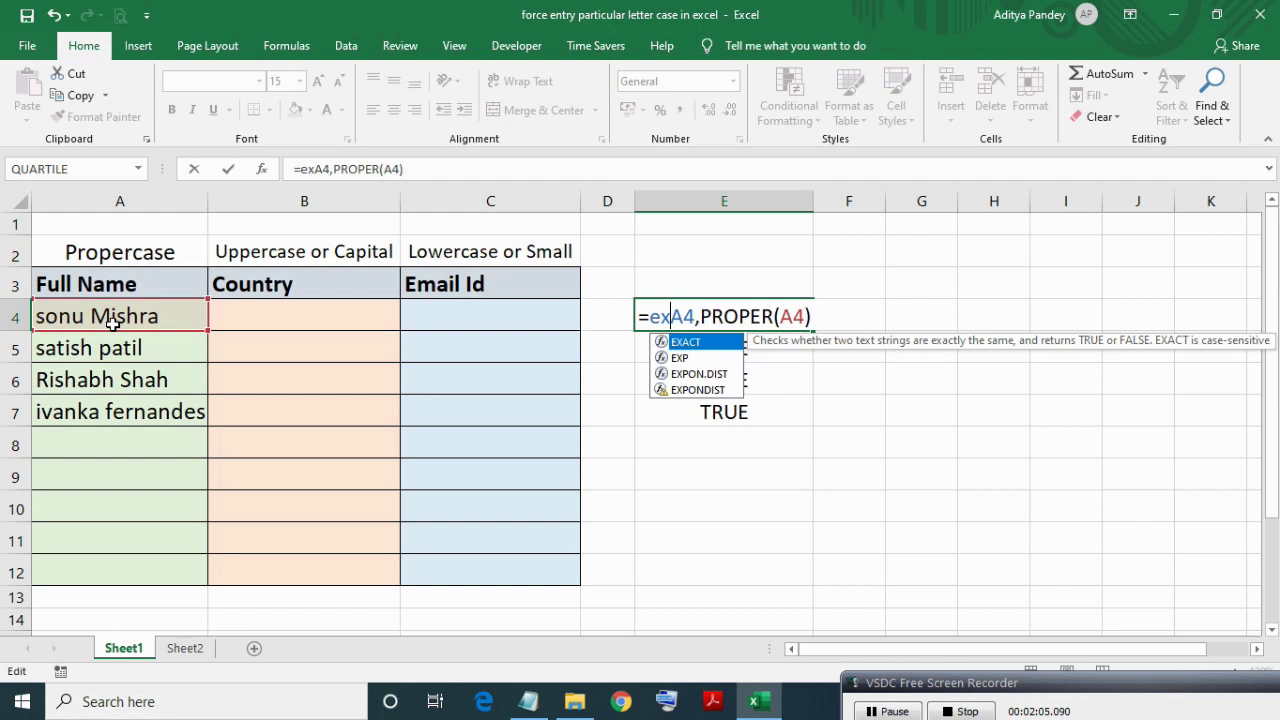
pyautogui.press('Tab')
pyautogui.press('Right')
pyautogui.press('Right')
pyautogui.press('Right')
pyautogui.press('Right')
pyautogui.press('Right')
pyautogui.press('Right')
pyautogui.press('Right')
pyautogui.press('Right')
pyautogui.press('Right')
pyautogui.press('Right')
pyautogui.press('Right')
pyautogui.press('Right')
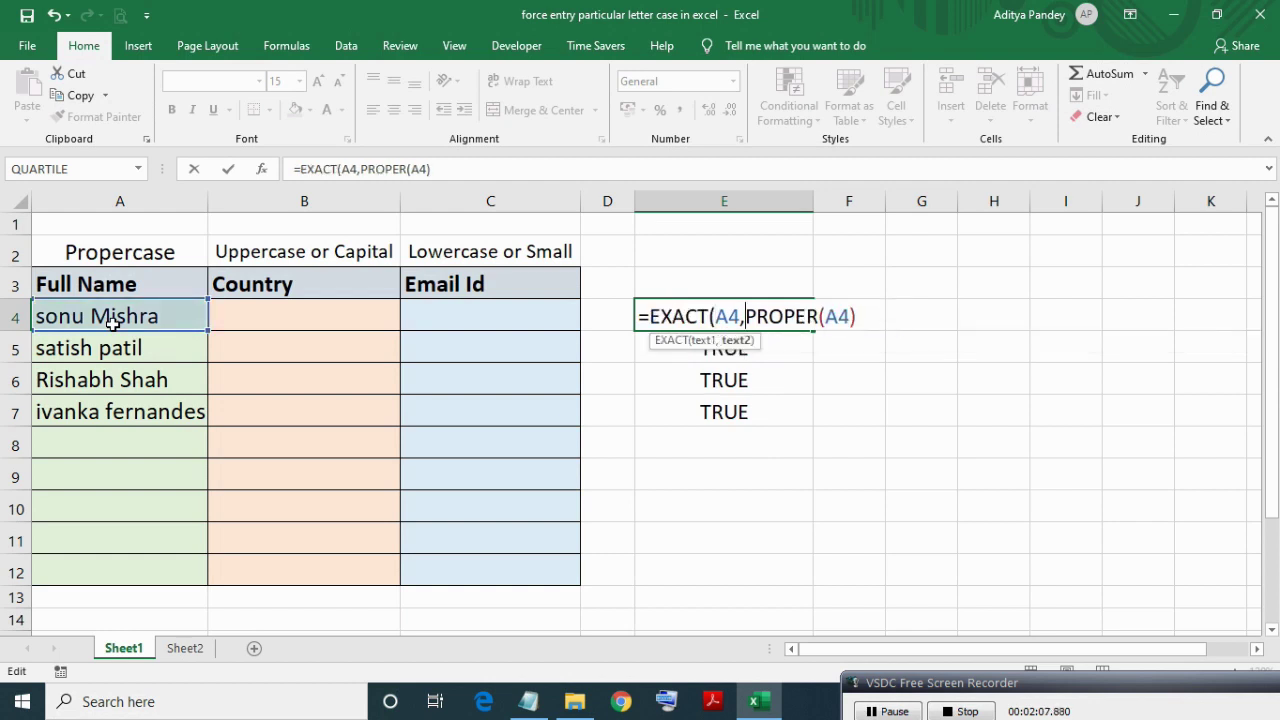
pyautogui.write('))')
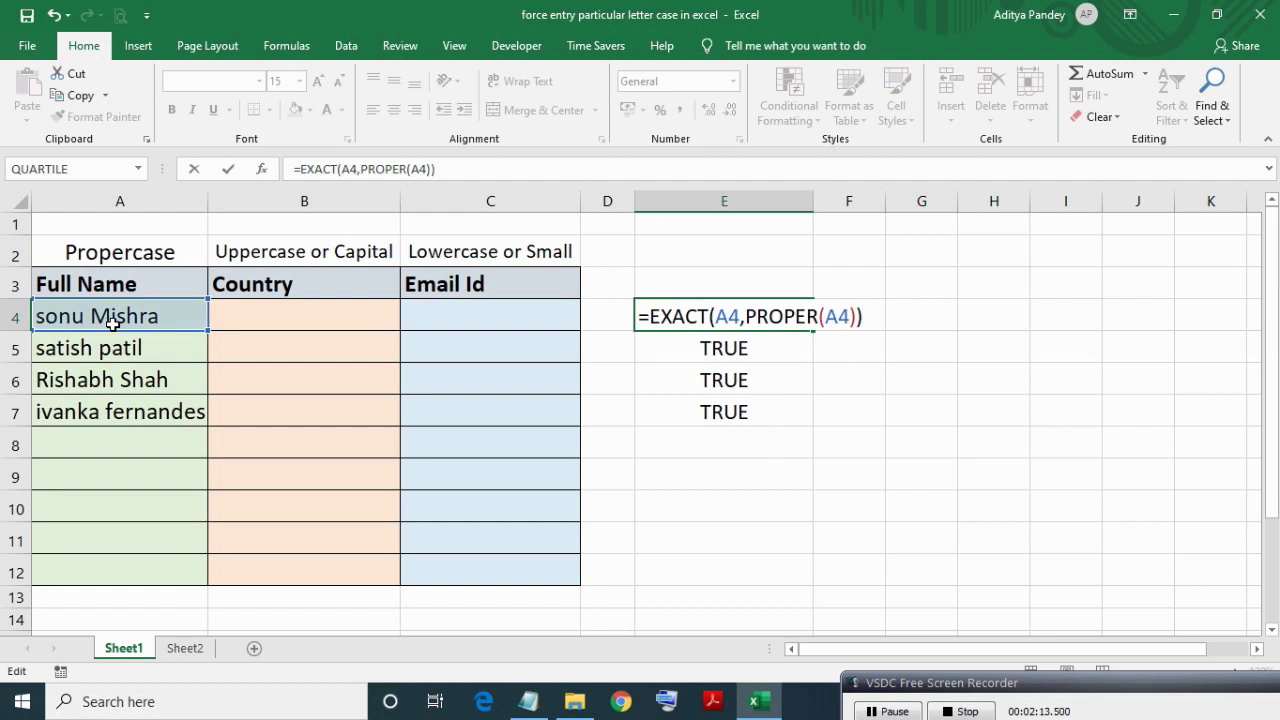
pyautogui.press('Return')
pyautogui.press('Up')
pyautogui.hotkey('shift', 'Down')
pyautogui.hotkey('shift', 'Down')
pyautogui.hotkey('shift', 'Down')
pyautogui.hotkey('ctrl', 'd')
pyautogui.press('Down')
pyautogui.press('Up')
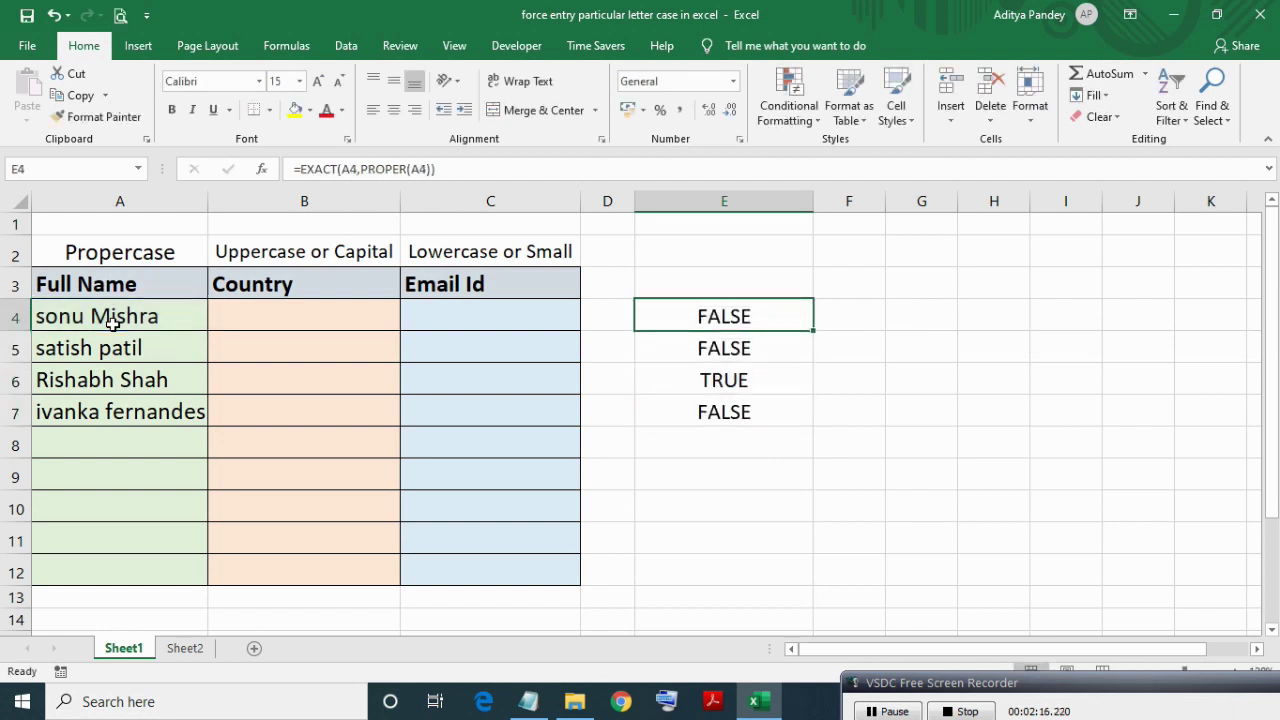
pyautogui.press('F2')
pyautogui.press('Escape')
pyautogui.press('Left')
pyautogui.press('Left')
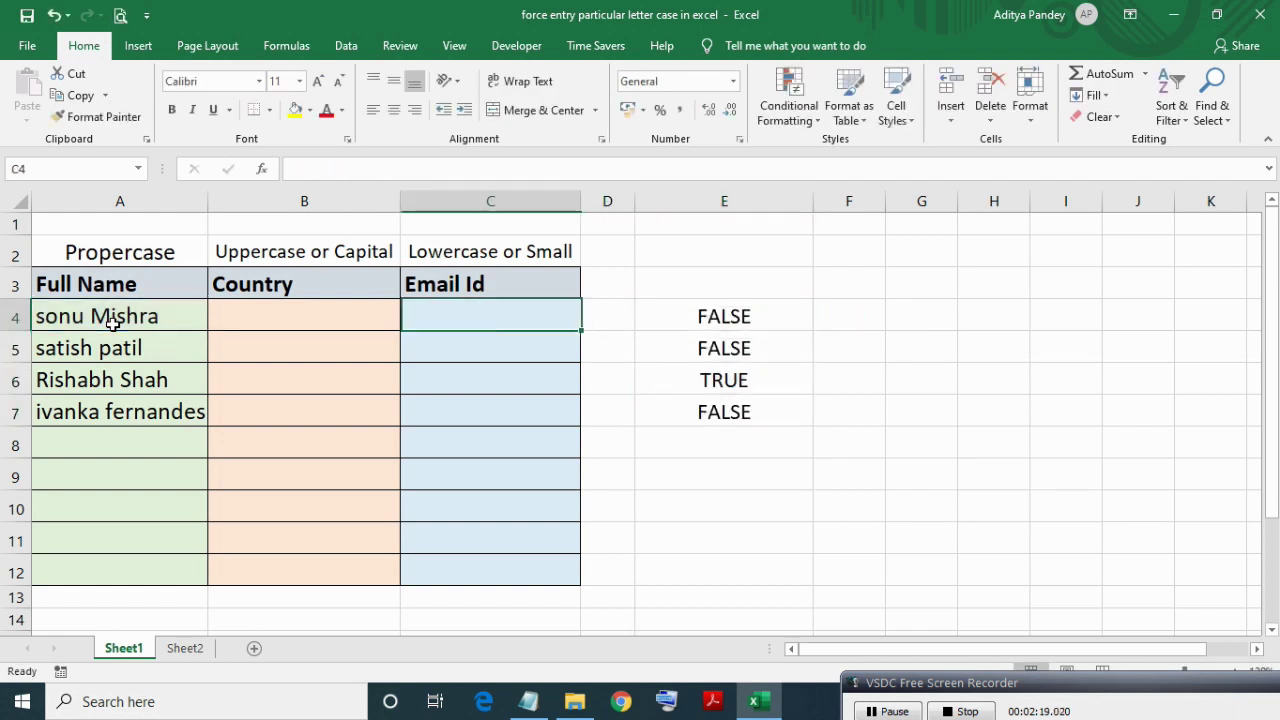
pyautogui.press('Left')
pyautogui.press('Left')
pyautogui.press('Right')
pyautogui.press('Right')
pyautogui.press('Right')
pyautogui.press('Right')
pyautogui.press('Down')
pyautogui.press('F2')
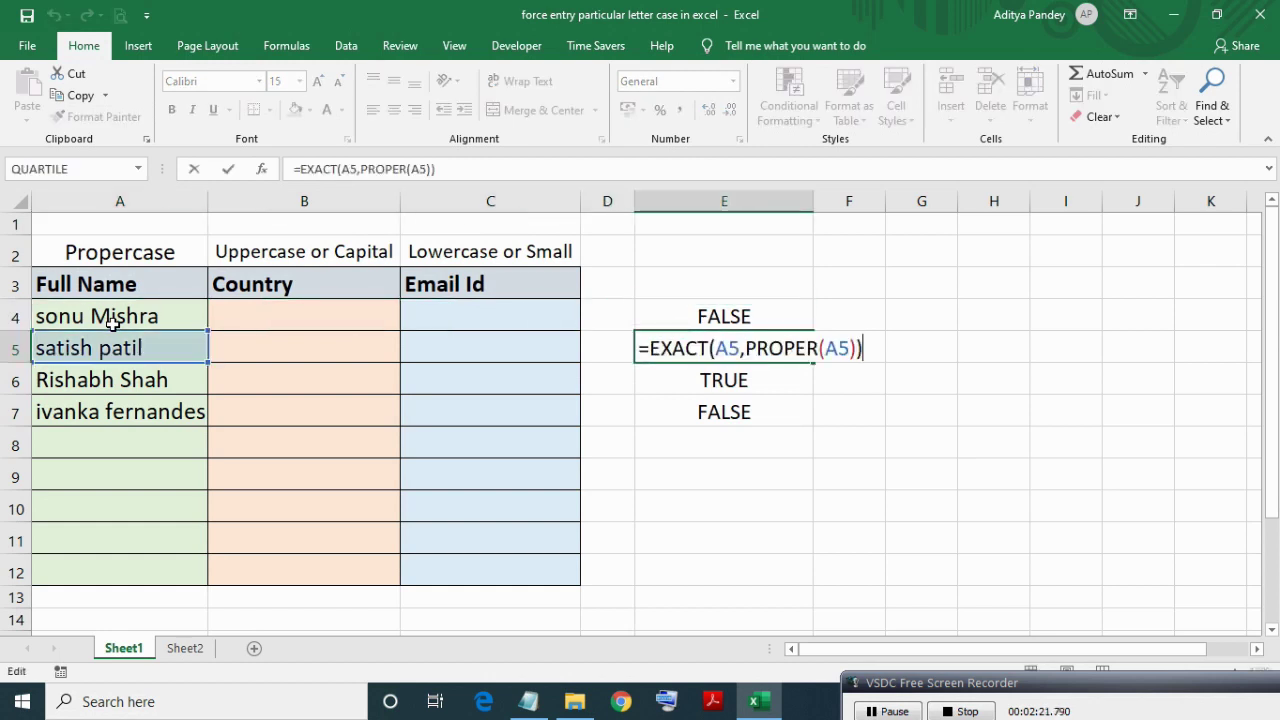
pyautogui.press('Escape')
pyautogui.press('F2')
pyautogui.press('Escape')
pyautogui.press('Down')
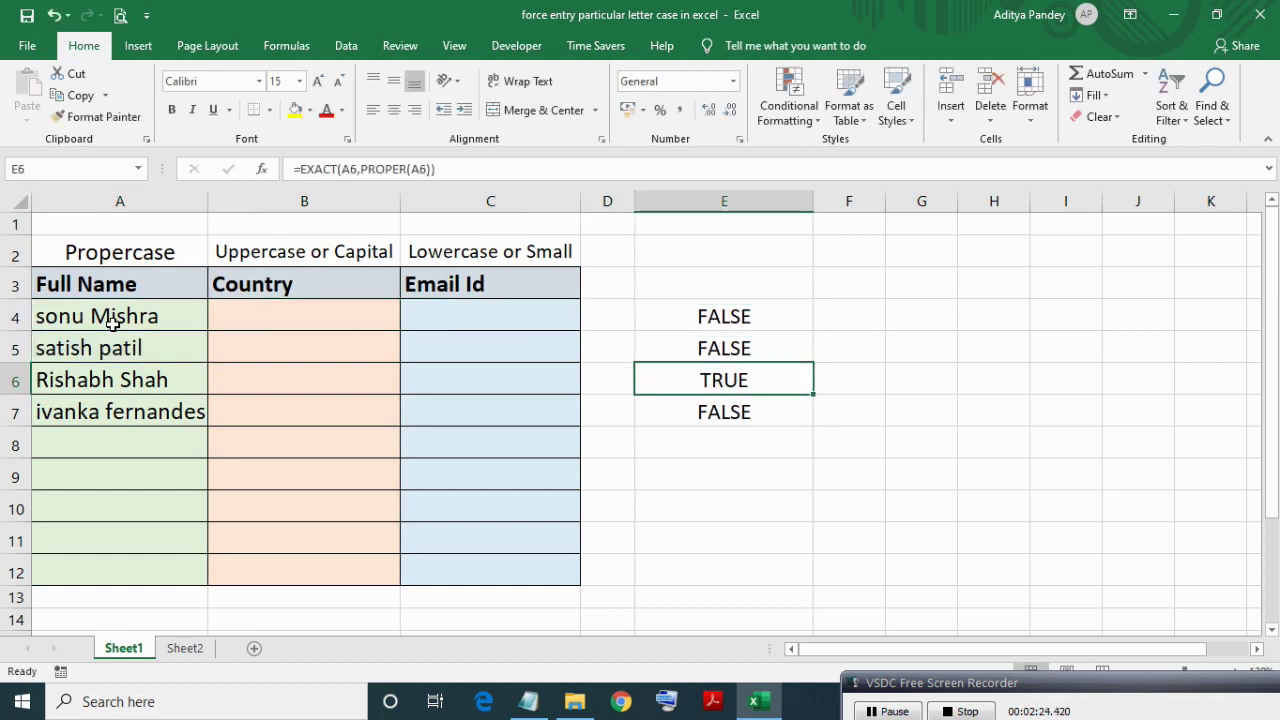
pyautogui.press('Down')
pyautogui.press('Up')
pyautogui.press('F2')
pyautogui.press('Escape')
pyautogui.press('Left')
pyautogui.press('Left')
pyautogui.press('Left')
pyautogui.press('Left')
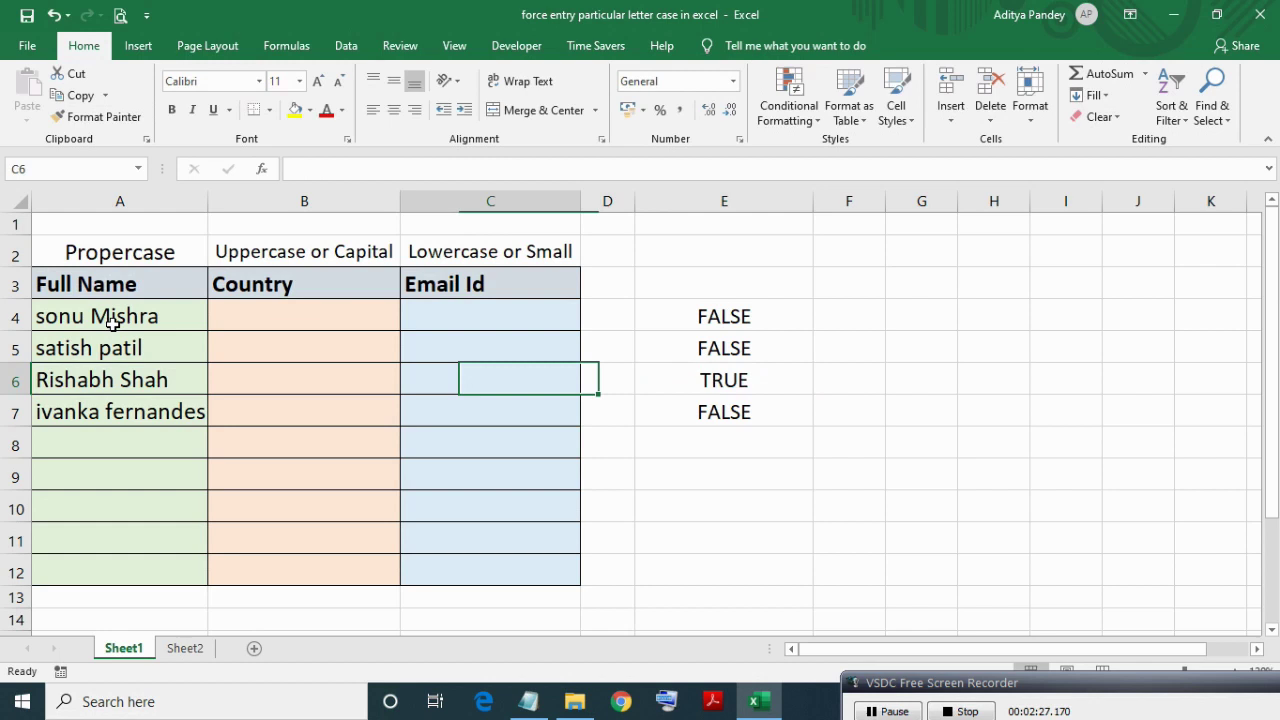
pyautogui.press('F2')
pyautogui.press('Escape')
pyautogui.press('Right')
pyautogui.press('Right')
pyautogui.press('Right')
pyautogui.press('Right')
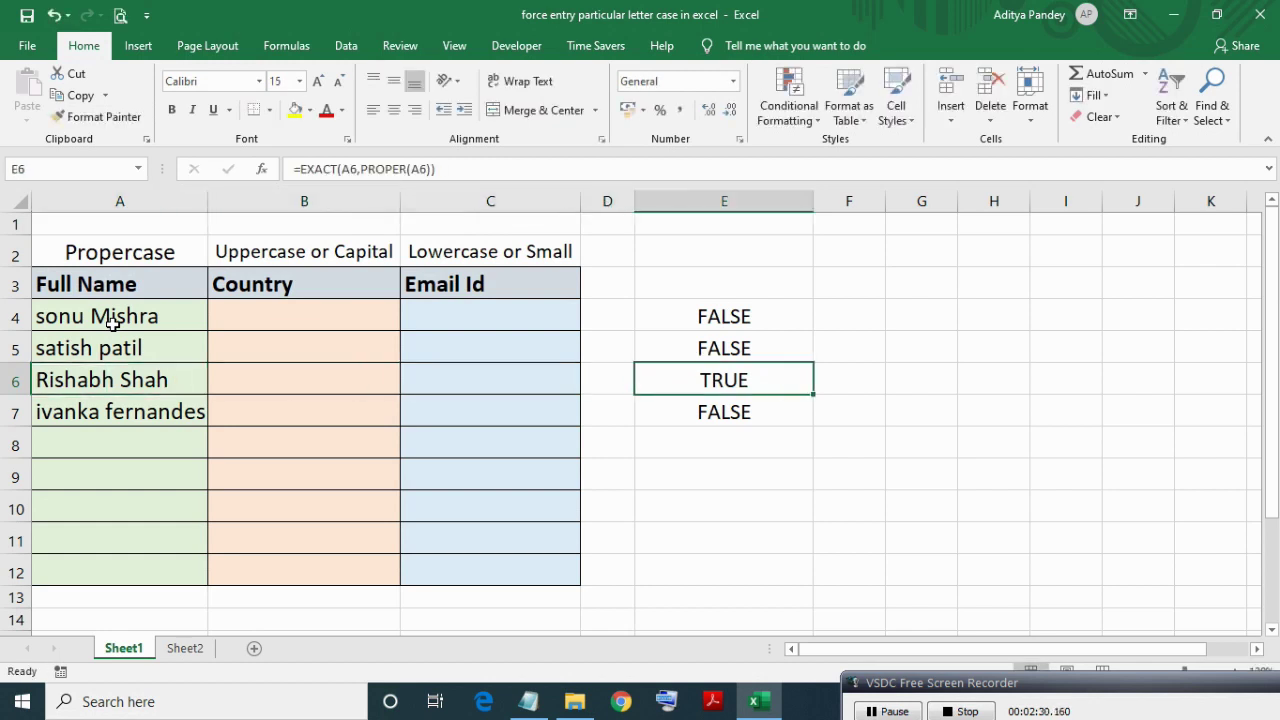
pyautogui.press('Up')
pyautogui.press('Up')
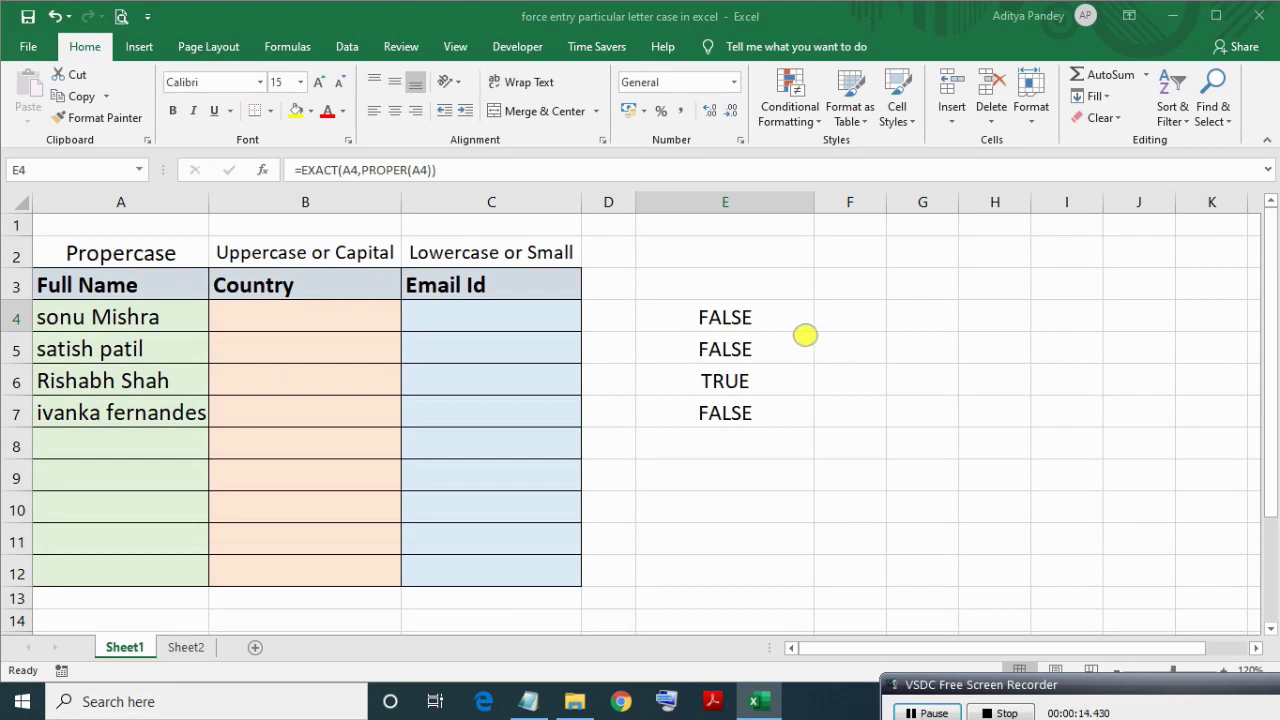
# Copy the =EXACT(A4,PROPER(A4)) formula text from E4 and select A4:A12.
pyautogui.doubleClick(769, 322)
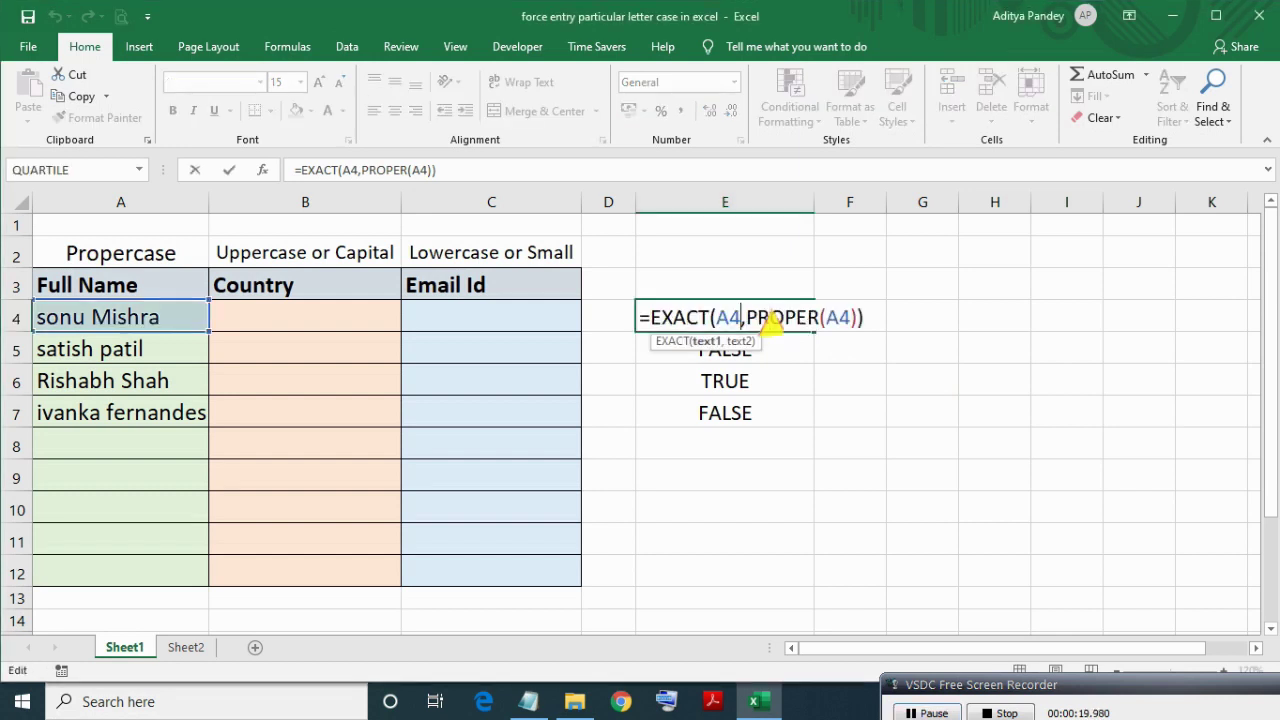
pyautogui.press('Home')
pyautogui.hotkey('shift', 'Right')
pyautogui.hotkey('shift', 'Right')
pyautogui.hotkey('shift', 'Right')
pyautogui.hotkey('shift', 'Right')
pyautogui.hotkey('shift', 'Right')
pyautogui.hotkey('shift', 'Right')
pyautogui.hotkey('shift', 'Right')
pyautogui.hotkey('shift', 'Right')
pyautogui.hotkey('shift', 'Right')
pyautogui.hotkey('shift', 'Right')
pyautogui.hotkey('shift', 'Right')
pyautogui.hotkey('shift', 'Right')
pyautogui.hotkey('shift', 'Right')
pyautogui.hotkey('shift', 'Right')
pyautogui.hotkey('shift', 'Right')
pyautogui.hotkey('shift', 'Right')
pyautogui.hotkey('shift', 'Right')
pyautogui.hotkey('shift', 'Right')
pyautogui.hotkey('shift', 'Right')
pyautogui.hotkey('shift', 'Right')
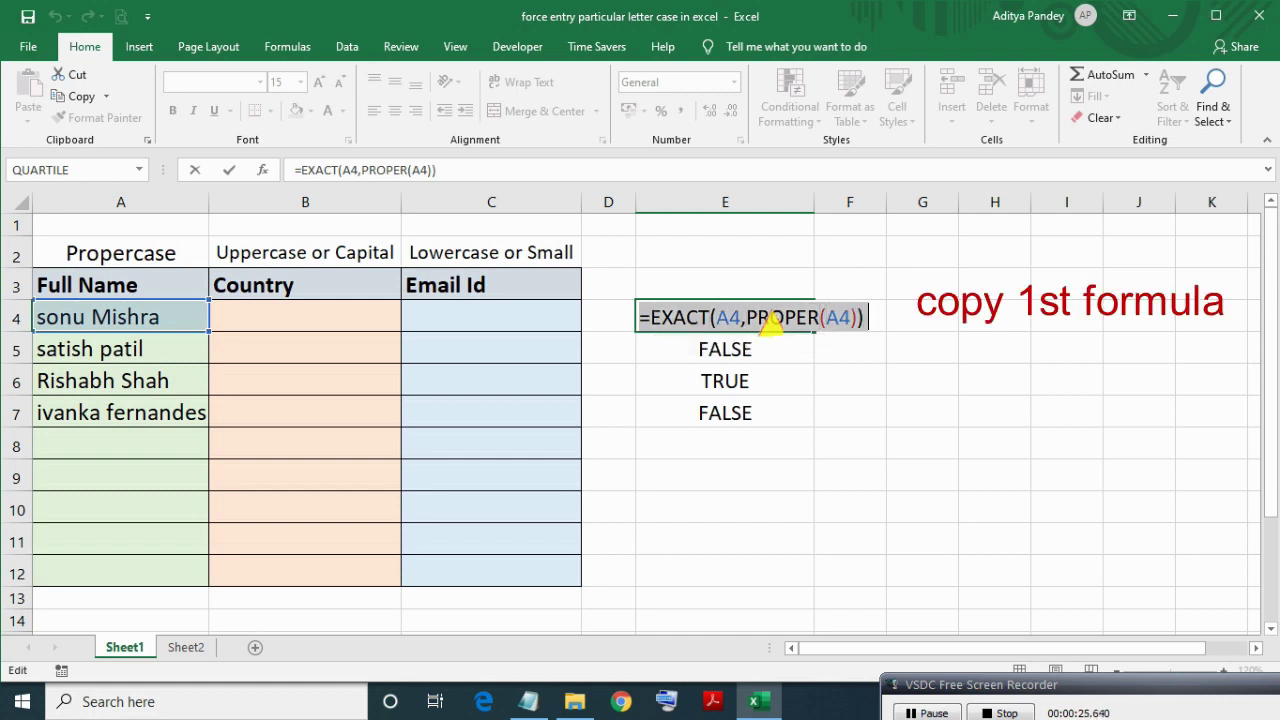
pyautogui.hotkey('ctrl', 'c')
pyautogui.press('Return')
pyautogui.press('Up')
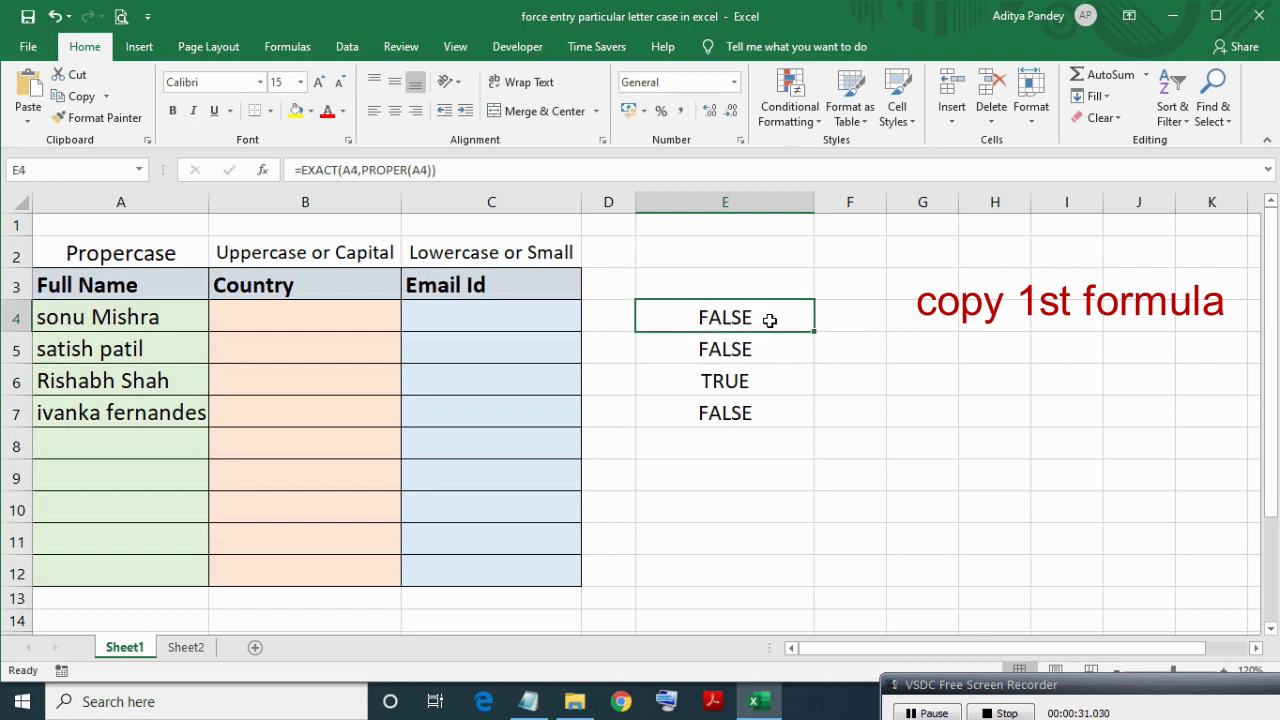
pyautogui.press('Left')
pyautogui.press('Left')
pyautogui.press('Left')
pyautogui.press('Left')
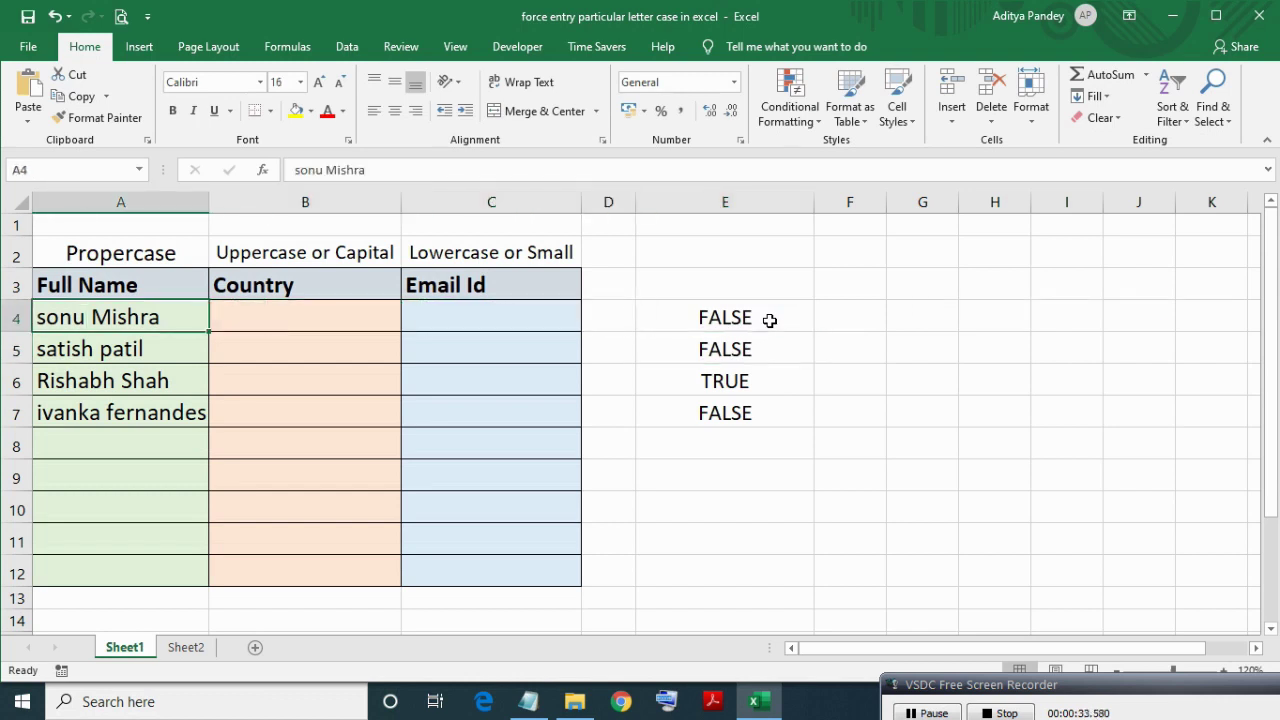
pyautogui.hotkey('shift', 'Down')
pyautogui.hotkey('shift', 'Down')
pyautogui.hotkey('shift', 'Down')
pyautogui.hotkey('shift', 'Down')
pyautogui.hotkey('shift', 'Down')
pyautogui.hotkey('shift', 'Down')
pyautogui.hotkey('shift', 'Down')
pyautogui.hotkey('shift', 'Down')
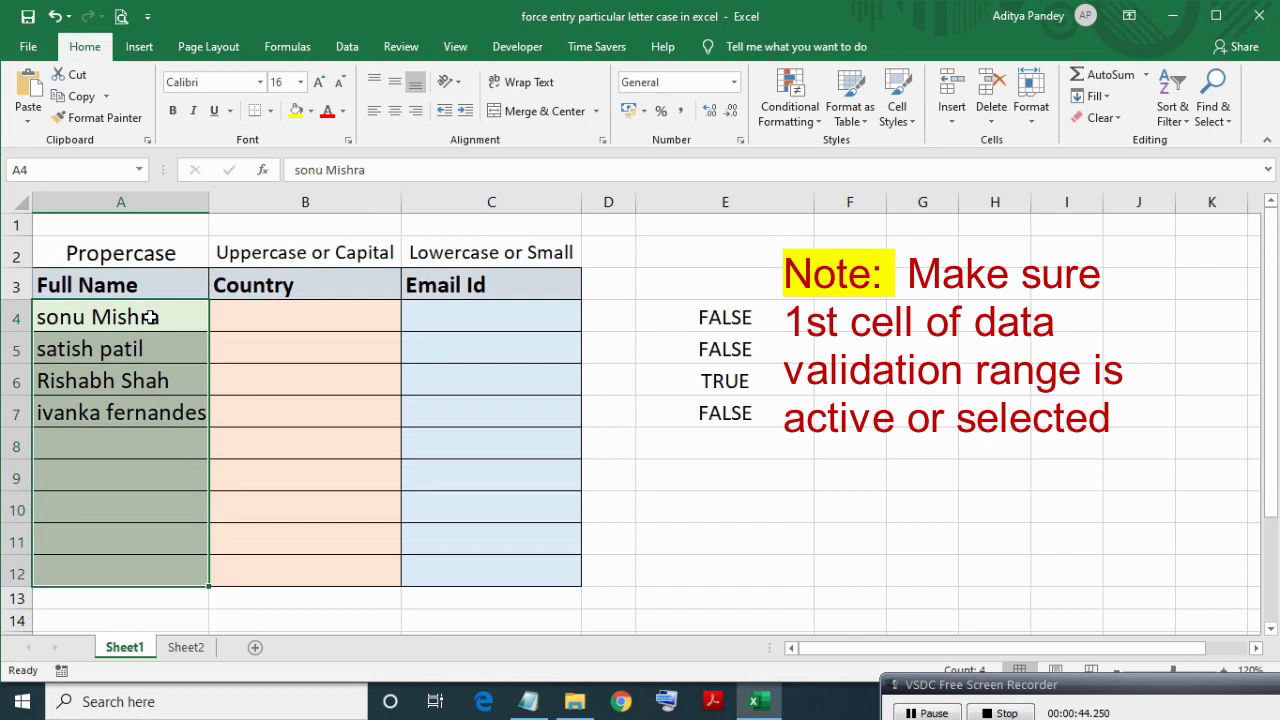
# Apply a Custom validation rule =EXACT(A4,PROPER(A4)) to A4:A12.
pyautogui.click(347, 46)
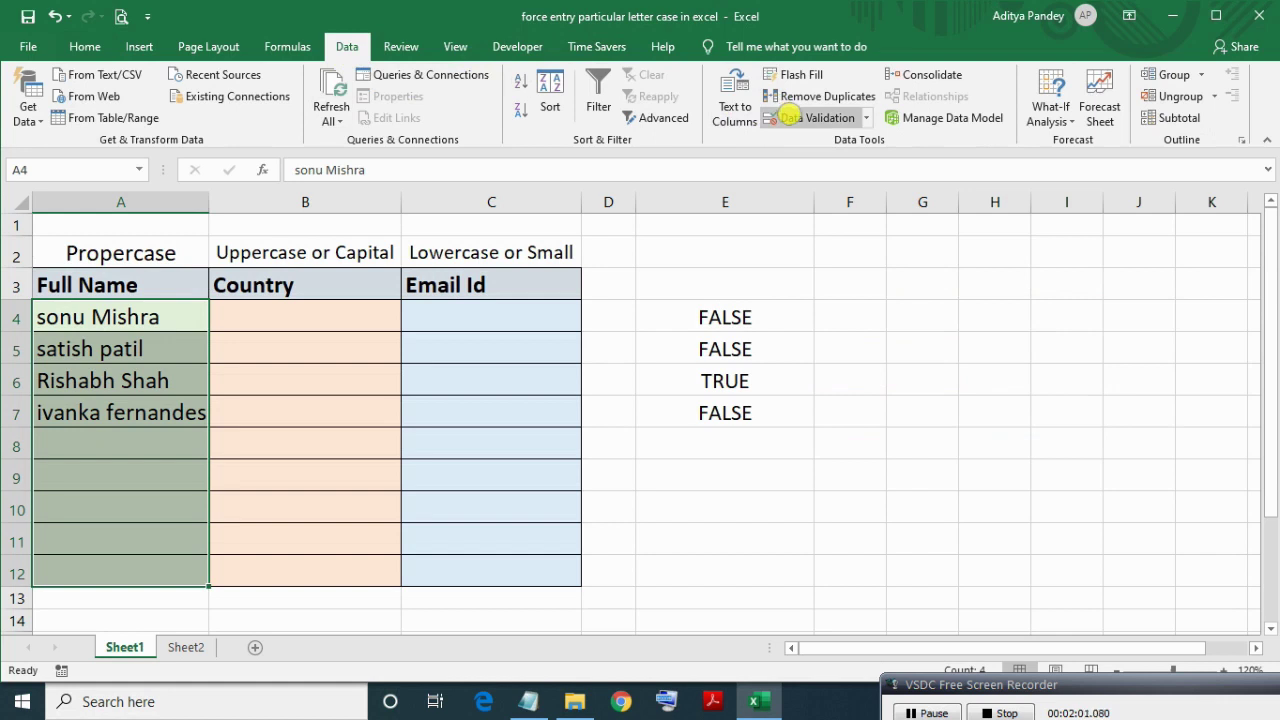
pyautogui.click(789, 117)
pyautogui.click(381, 250)
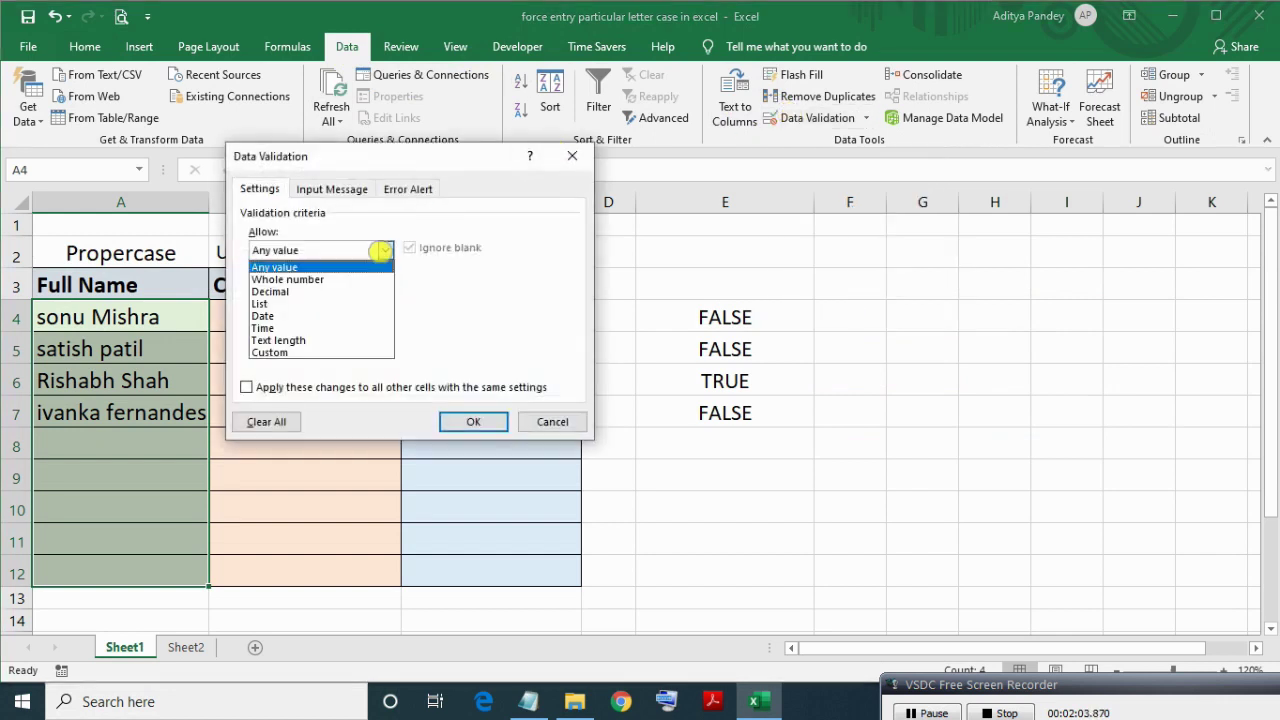
pyautogui.click(315, 352)
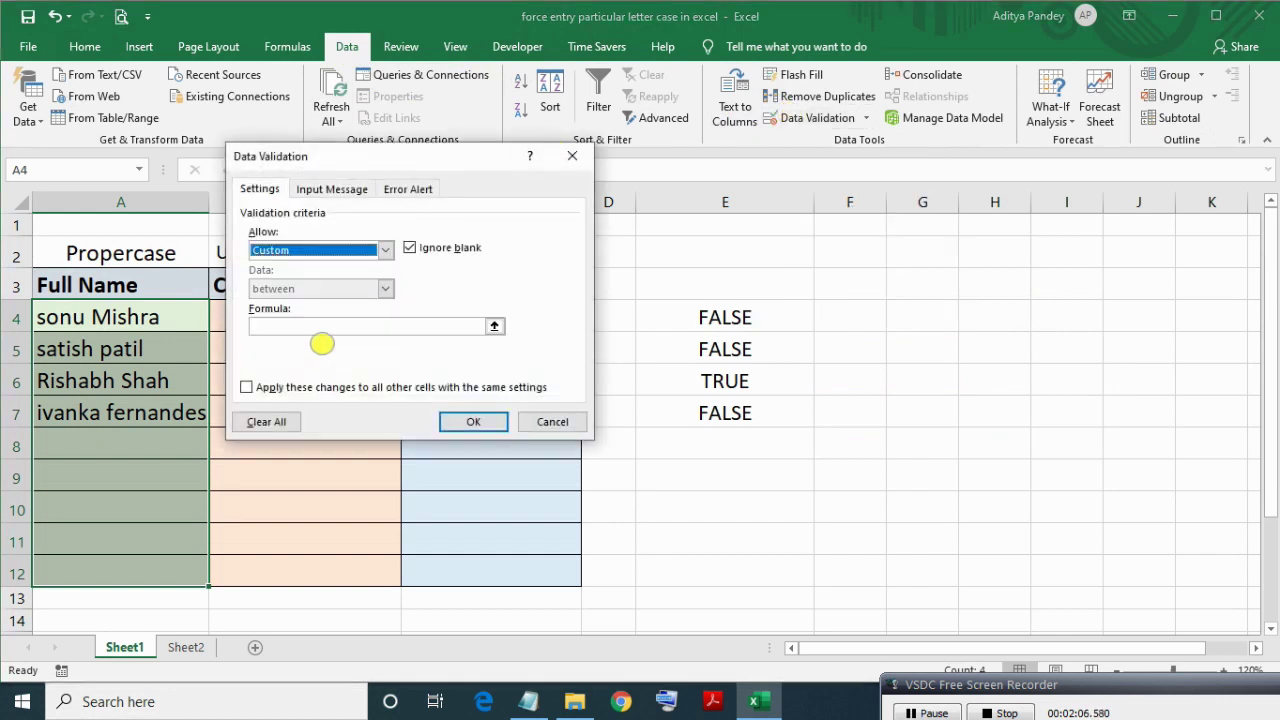
pyautogui.click(310, 329)
pyautogui.hotkey('ctrl', 'v')
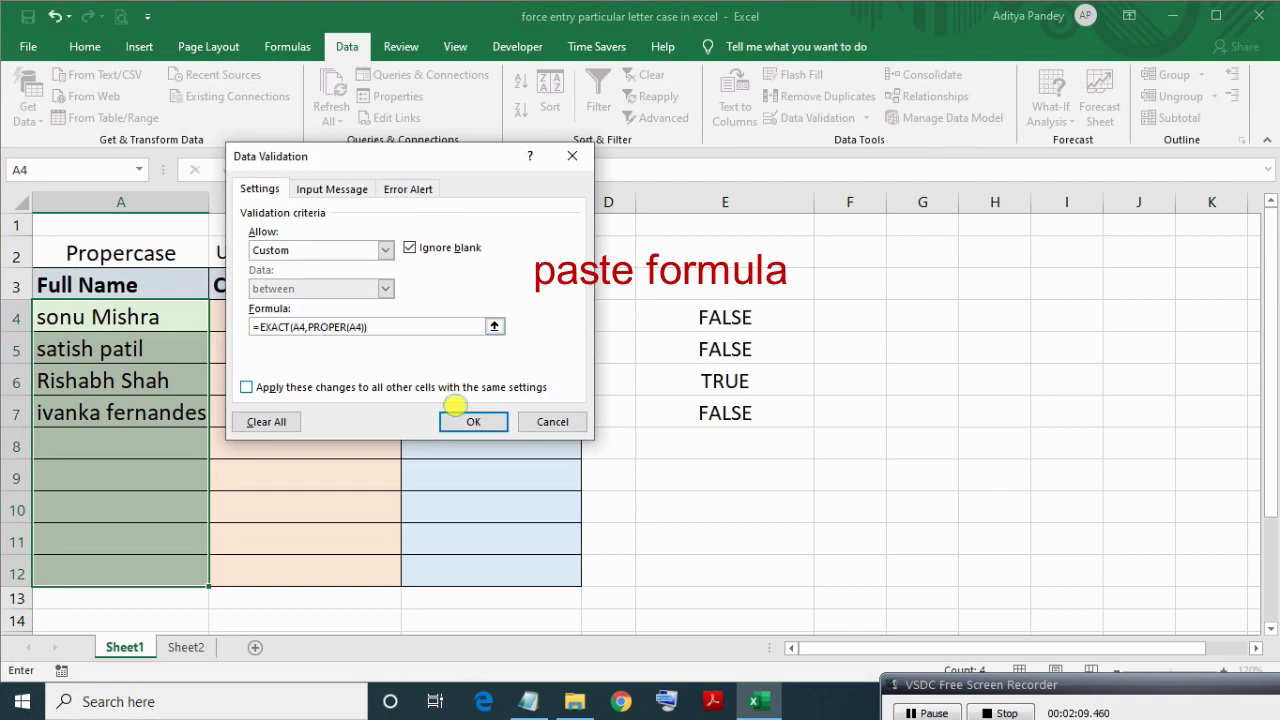
pyautogui.click(473, 421)
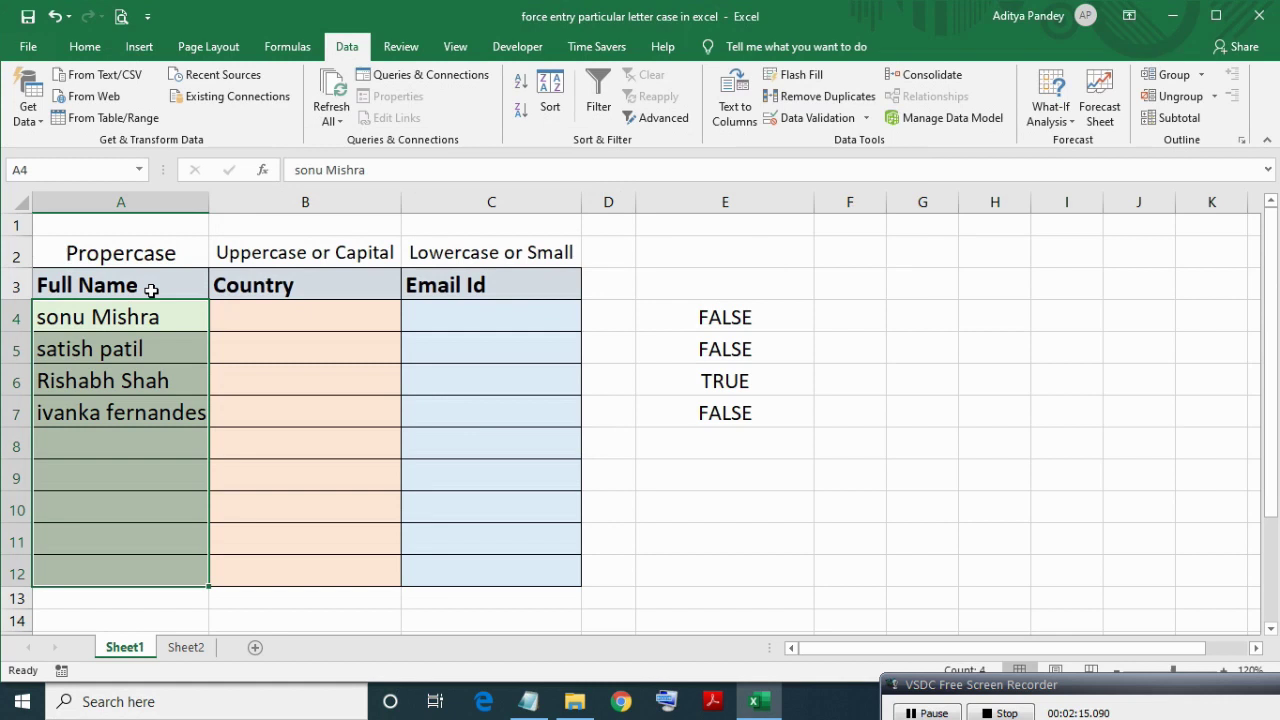
# Set the rule's Stop error message to 'Please write in proper case only.'.
pyautogui.press('alt')
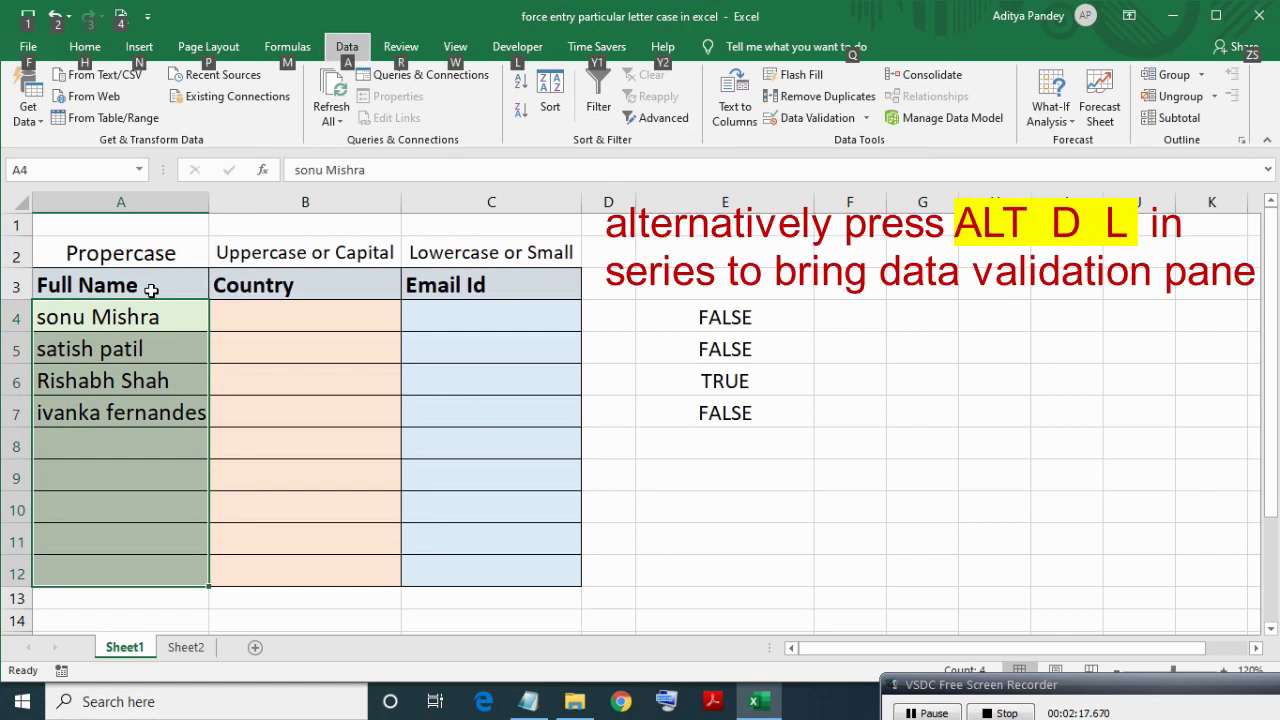
pyautogui.press('d')
pyautogui.press('l')
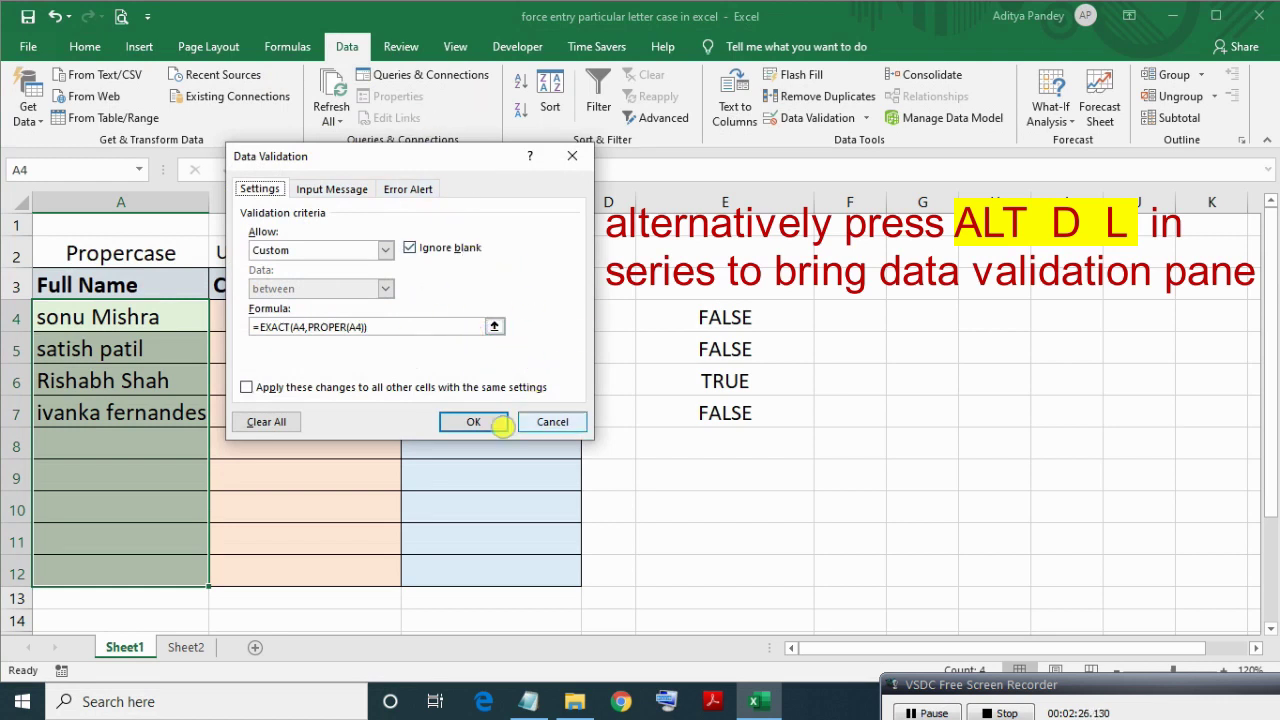
pyautogui.click(486, 421)
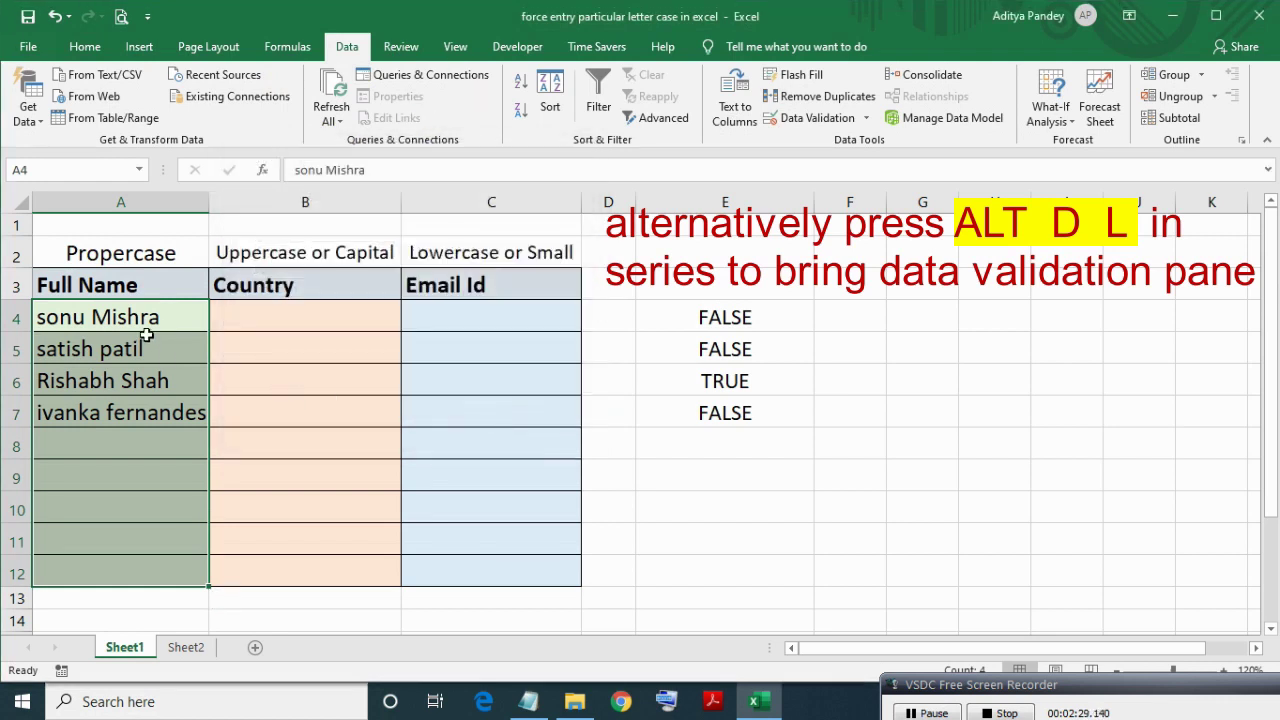
pyautogui.press('alt')
pyautogui.press('d')
pyautogui.press('l')
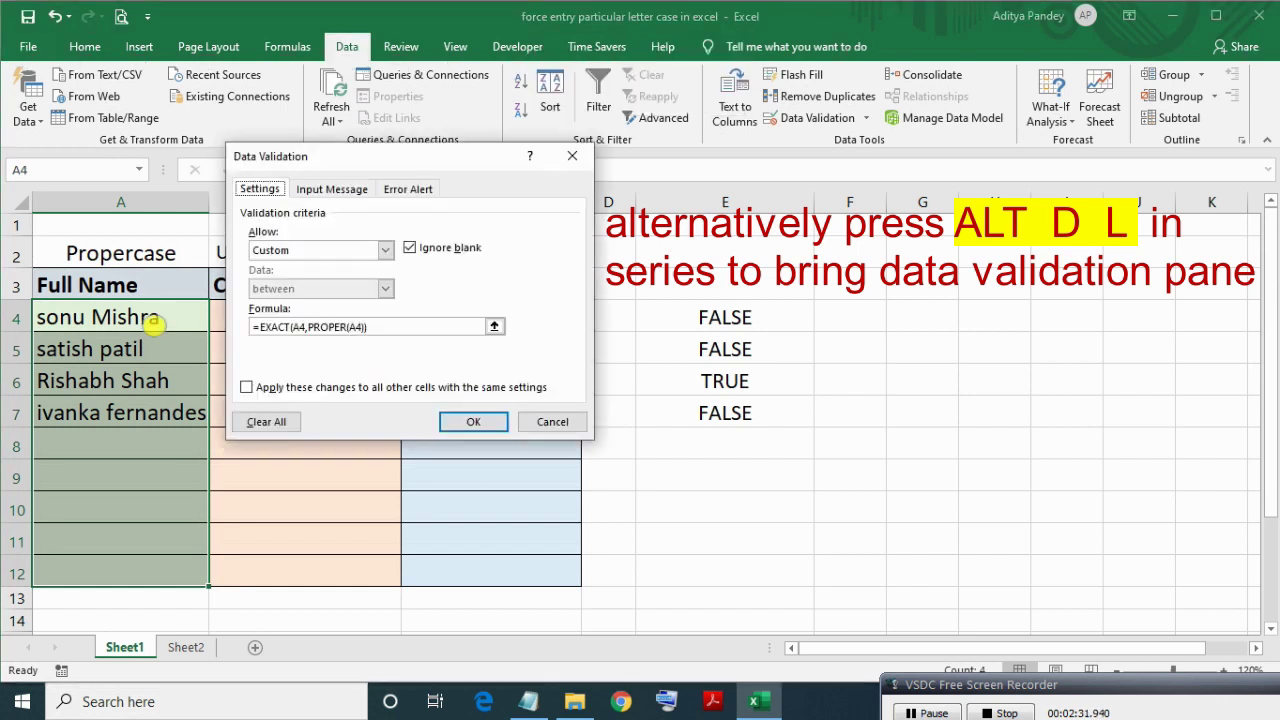
pyautogui.click(408, 188)
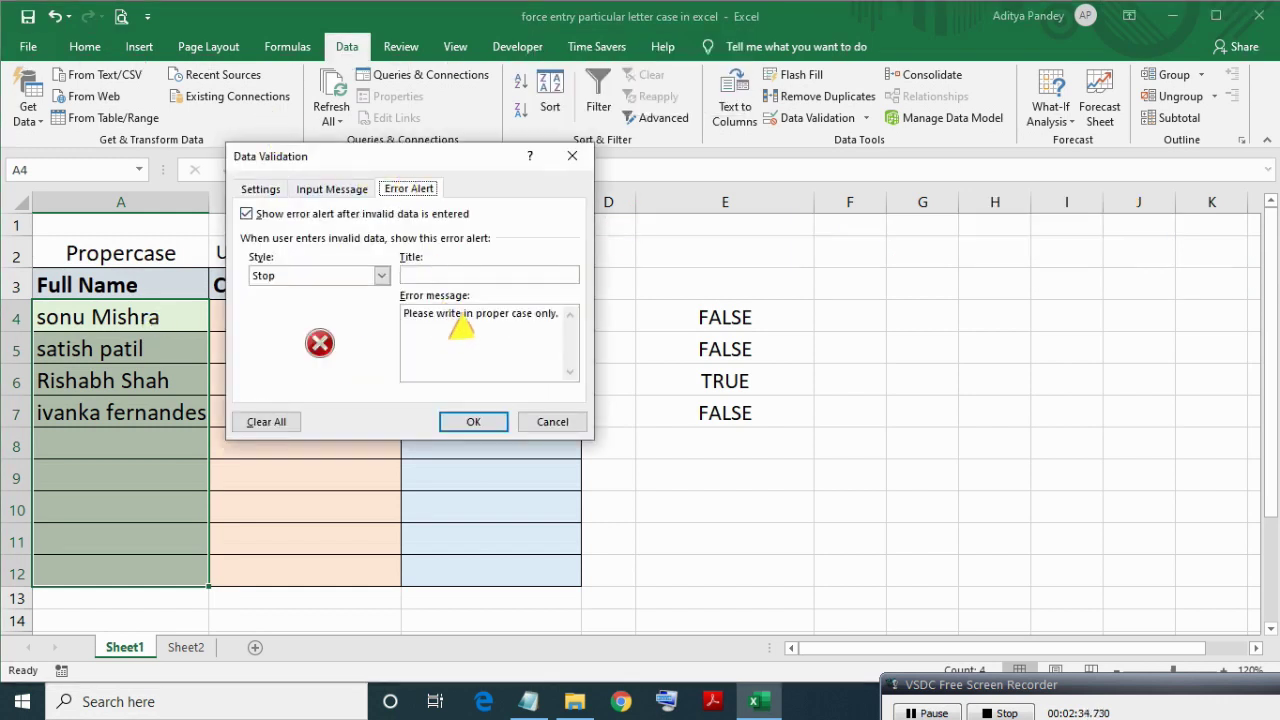
pyautogui.click(460, 322)
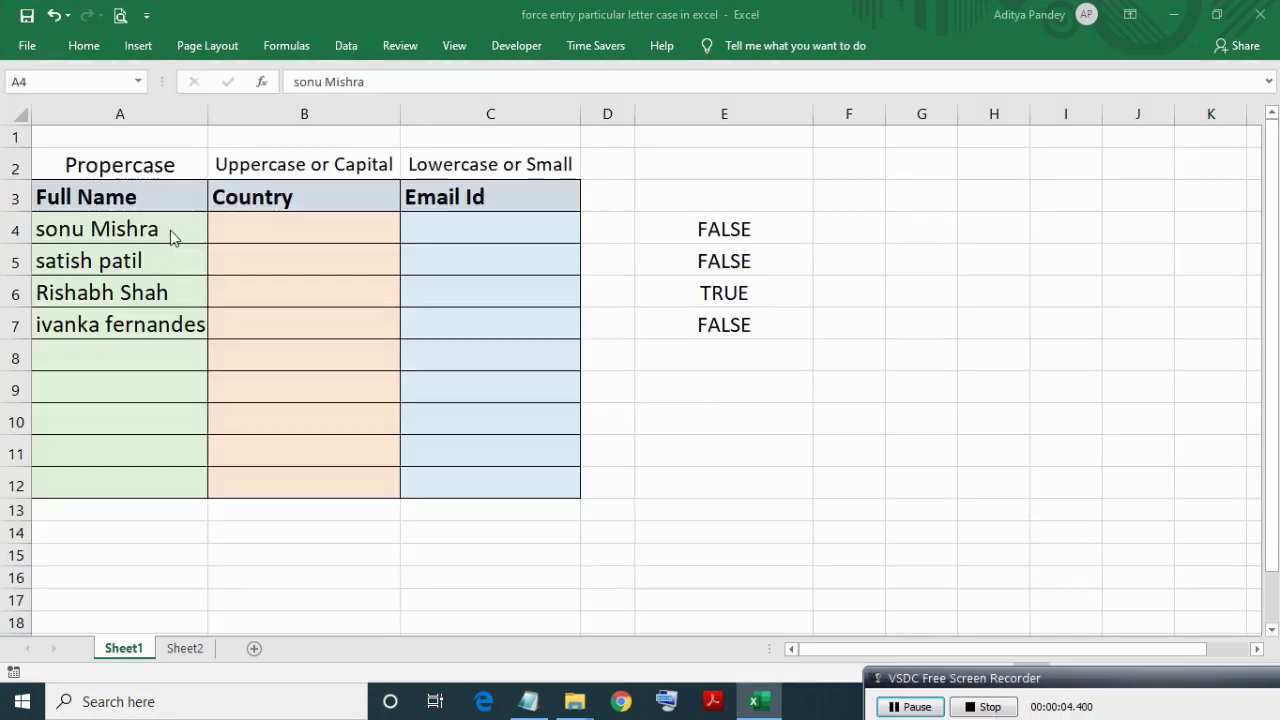
pyautogui.click(170, 230)
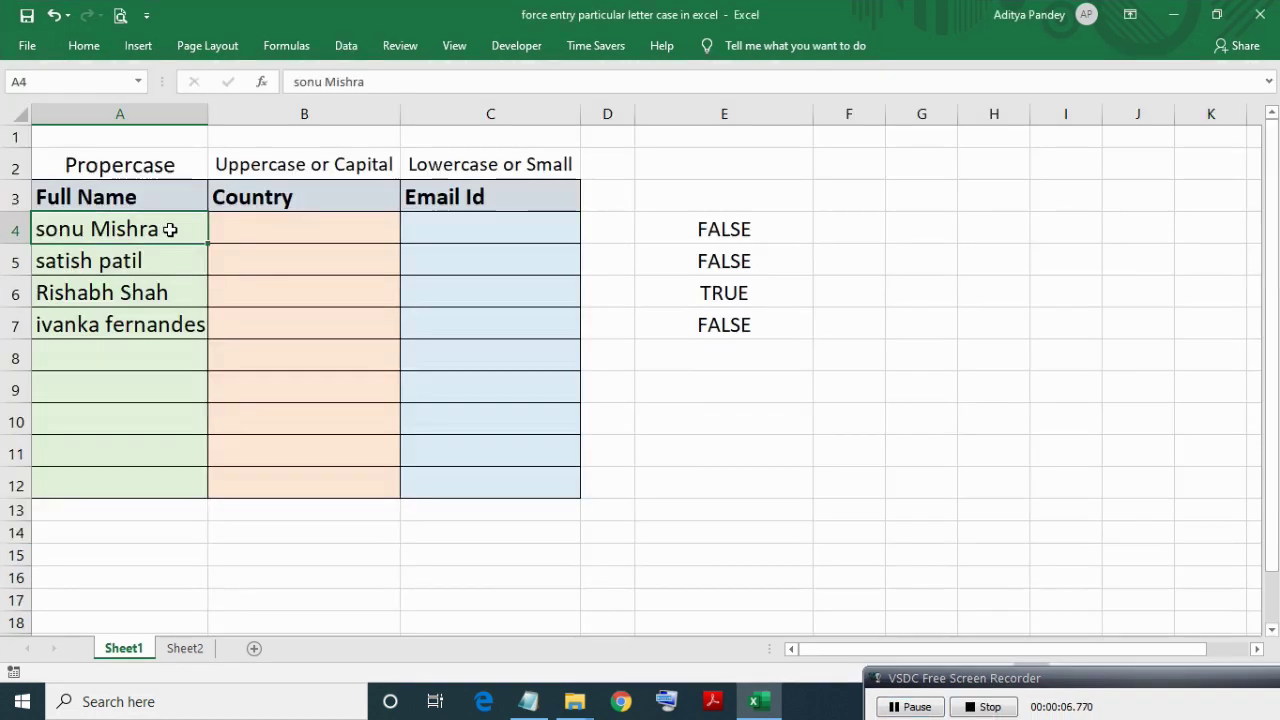
pyautogui.click(166, 264)
pyautogui.click(171, 294)
pyautogui.click(176, 325)
pyautogui.click(148, 231)
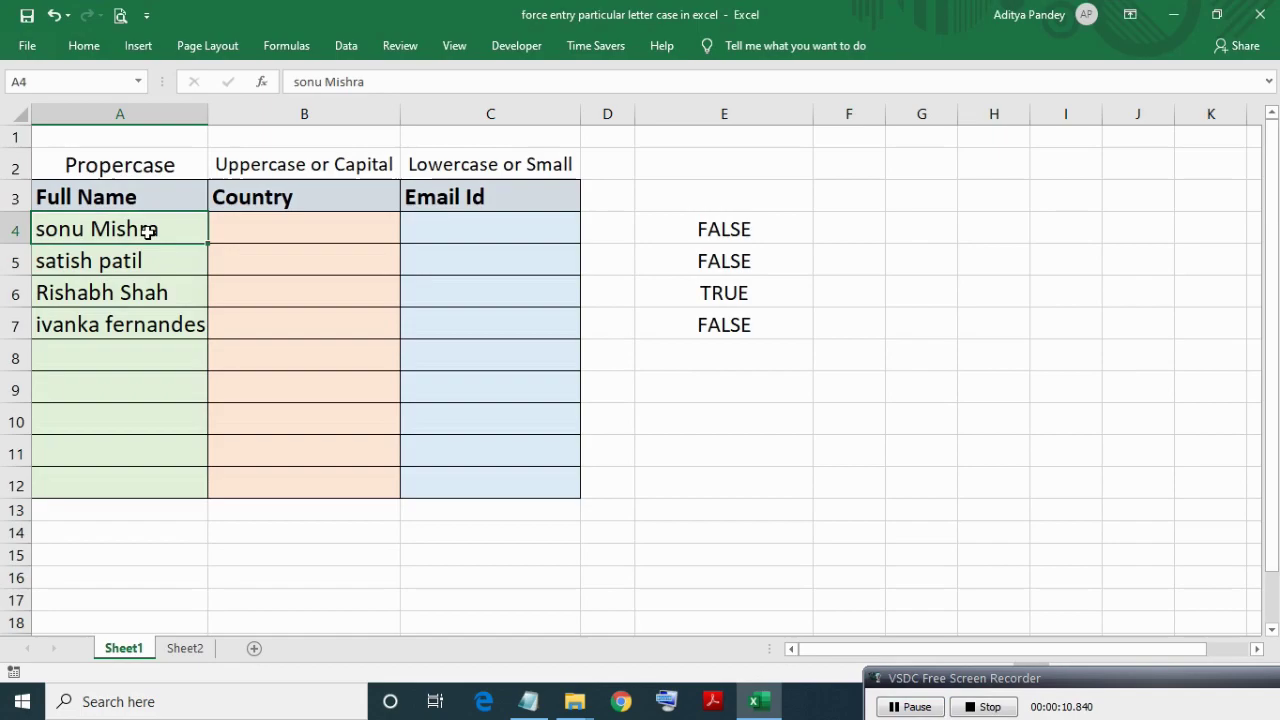
pyautogui.click(146, 264)
pyautogui.click(151, 290)
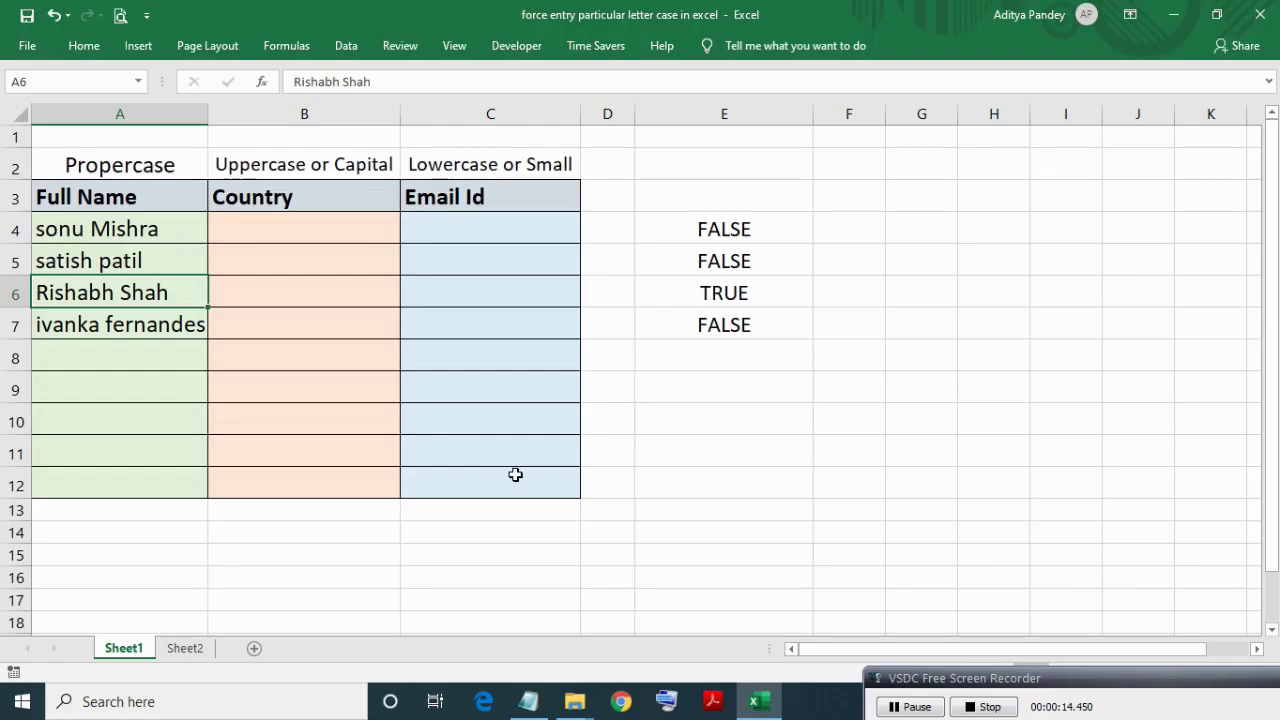
pyautogui.click(179, 231)
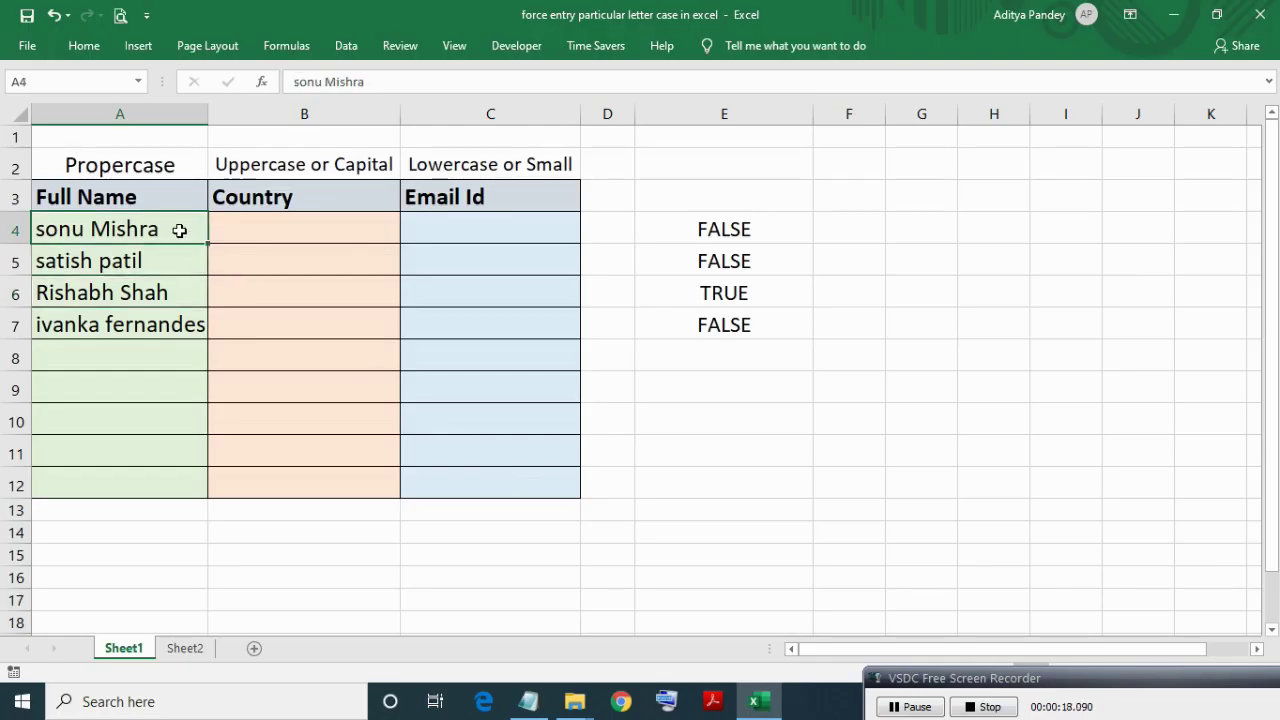
pyautogui.press('F2')
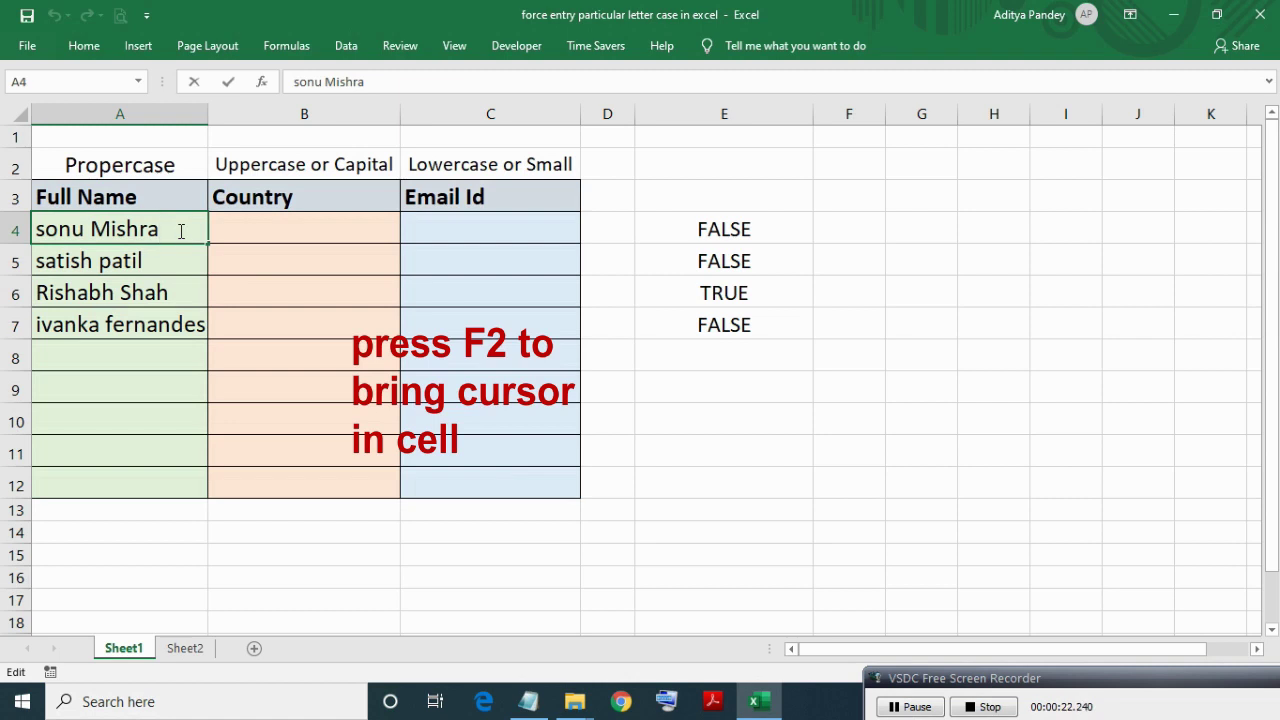
pyautogui.press('Return')
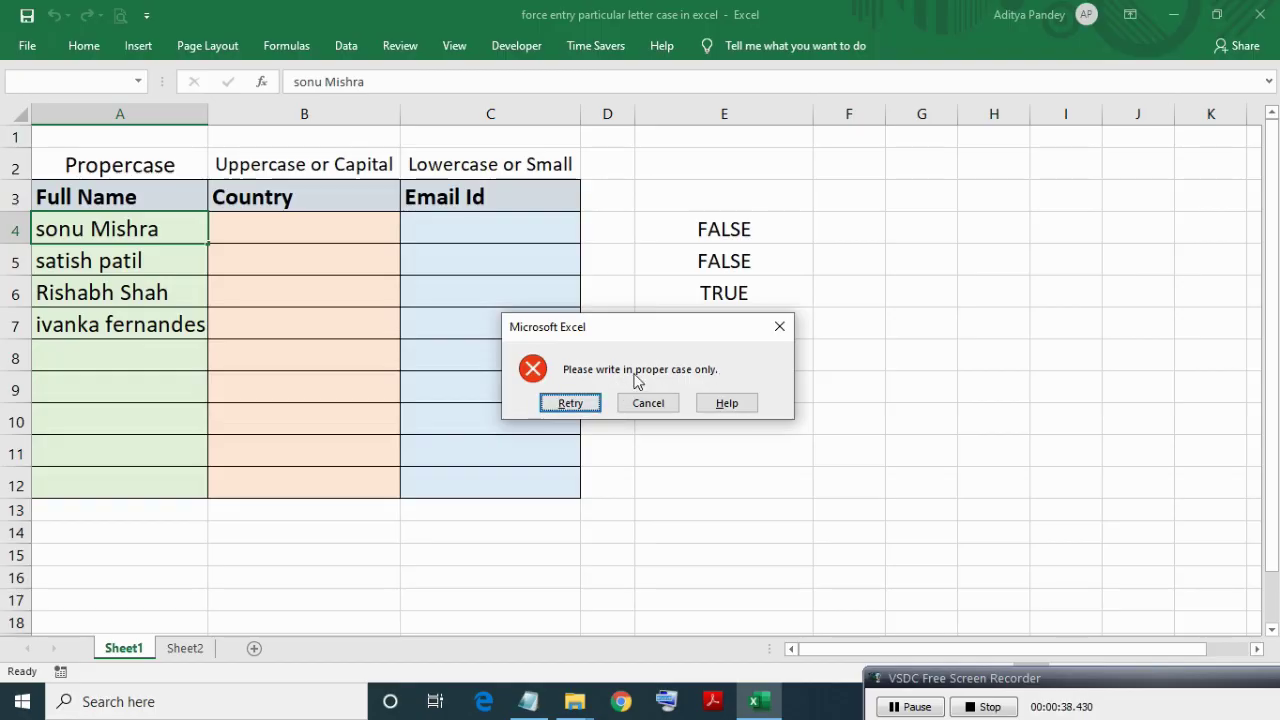
pyautogui.click(645, 403)
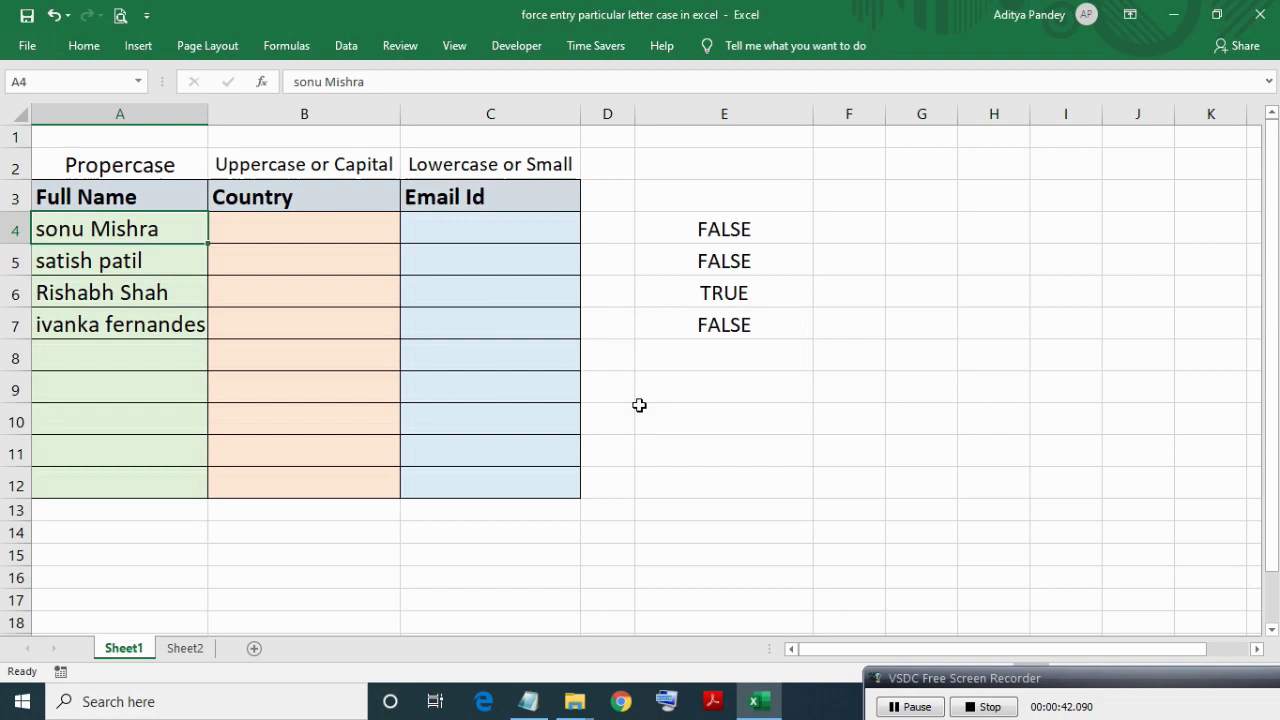
pyautogui.press('Down')
pyautogui.press('Down')
pyautogui.press('Down')
pyautogui.press('Up')
pyautogui.press('Up')
pyautogui.press('Up')
pyautogui.hotkey('shift', 'Down')
pyautogui.hotkey('shift', 'Down')
pyautogui.hotkey('shift', 'Down')
pyautogui.hotkey('shift', 'Down')
pyautogui.hotkey('shift', 'Down')
pyautogui.hotkey('shift', 'Down')
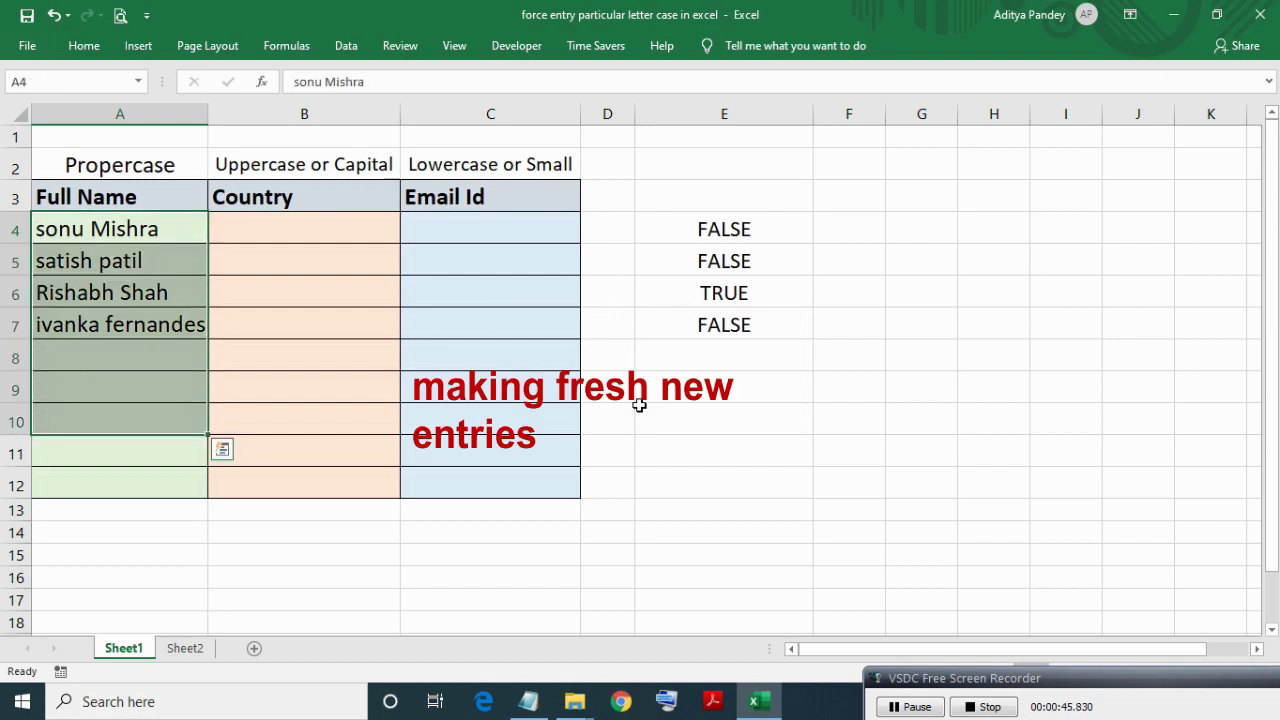
pyautogui.press('Delete')
pyautogui.hotkey('shift', 'Up')
pyautogui.hotkey('shift', 'Up')
pyautogui.hotkey('shift', 'Up')
pyautogui.hotkey('shift', 'Up')
pyautogui.hotkey('shift', 'Up')
pyautogui.hotkey('shift', 'Up')
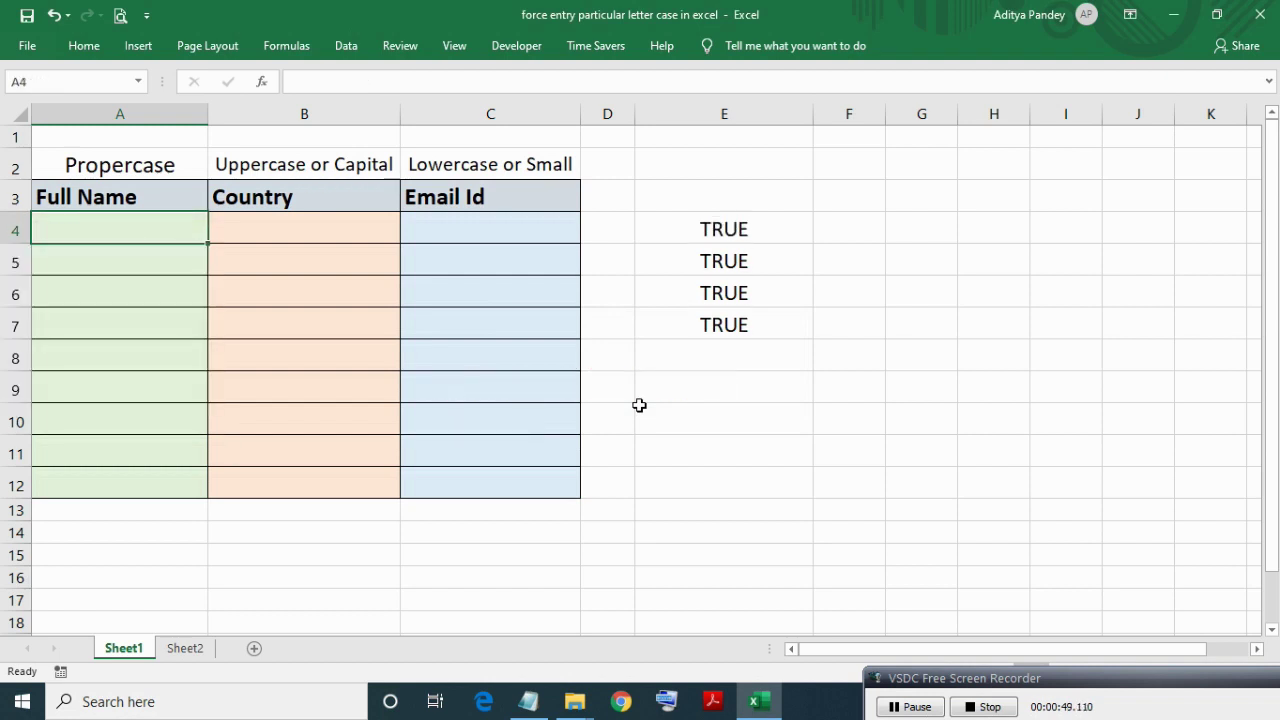
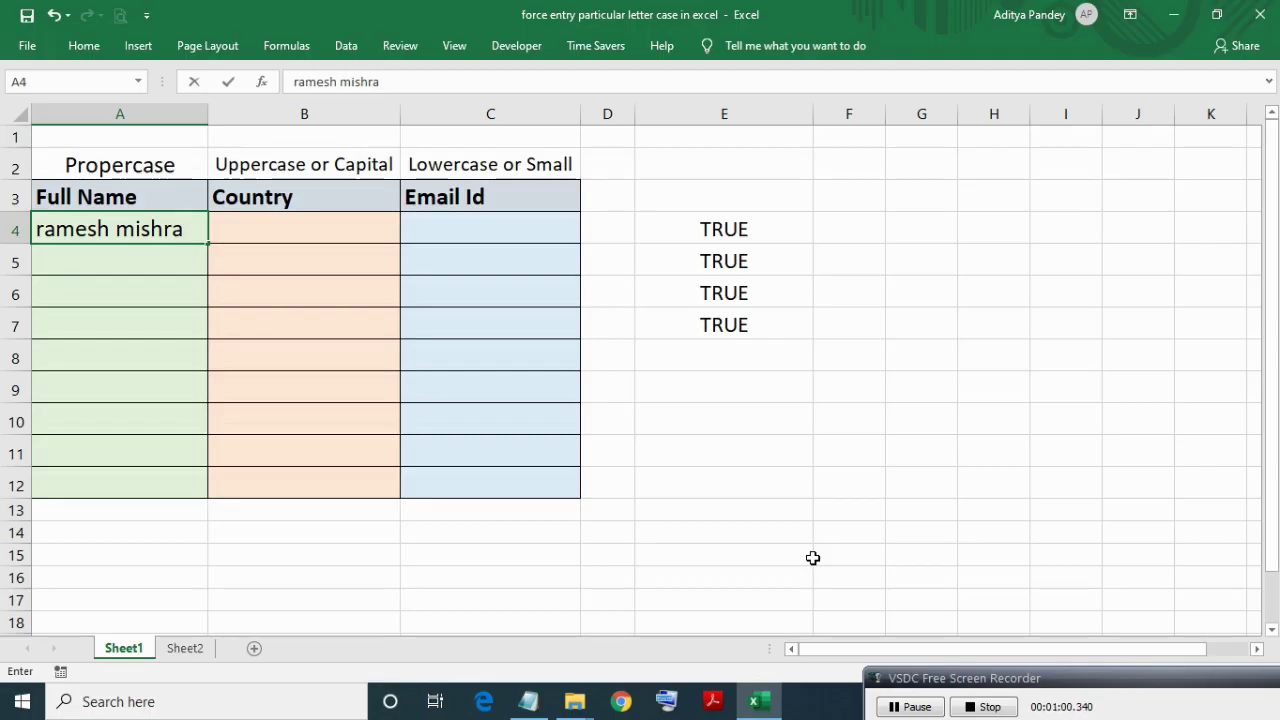
pyautogui.press('Return')
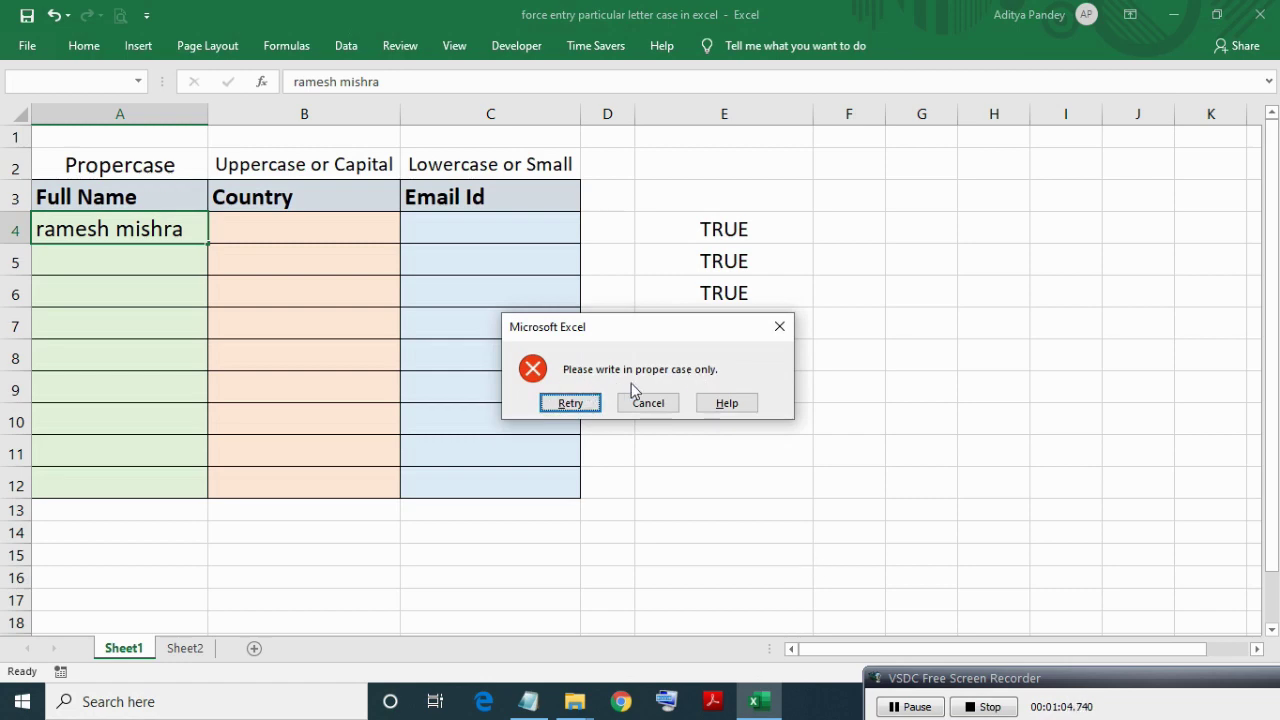
pyautogui.click(567, 405)
pyautogui.press('Home')
pyautogui.press('Delete')
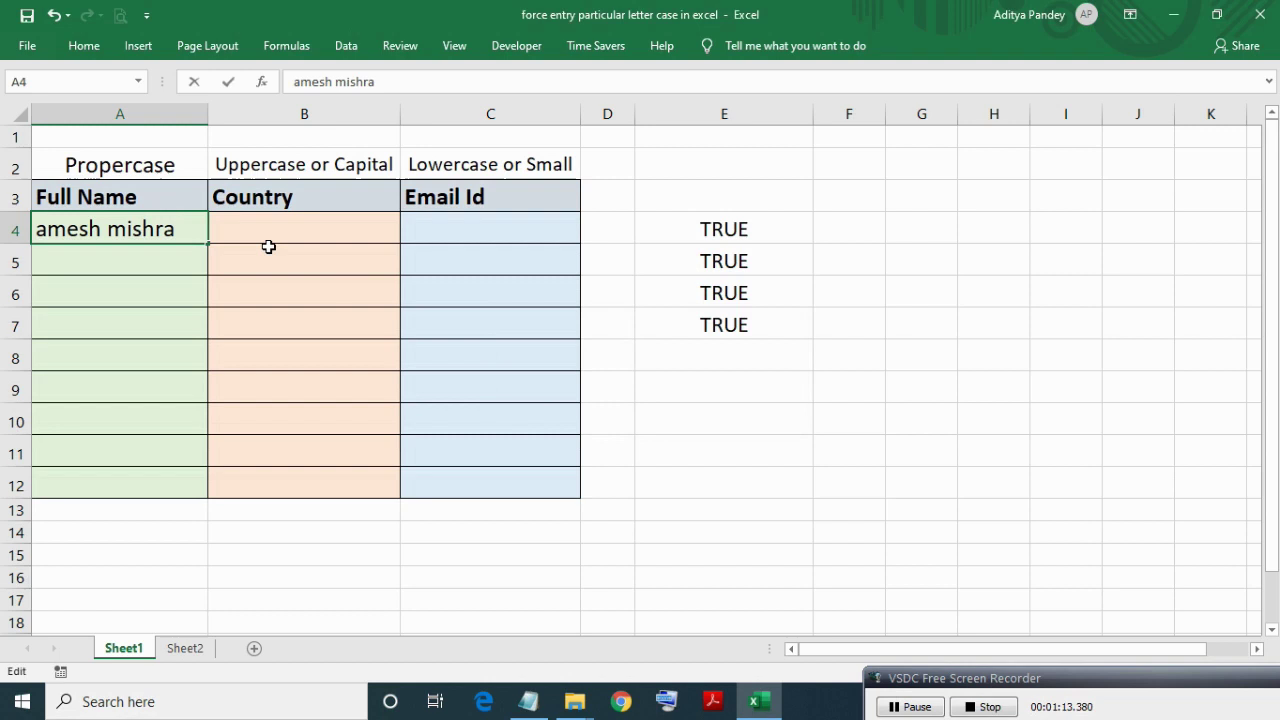
pyautogui.write('R')
pyautogui.press('End')
pyautogui.hotkey('ctrl', 'Left')
pyautogui.press('Delete')
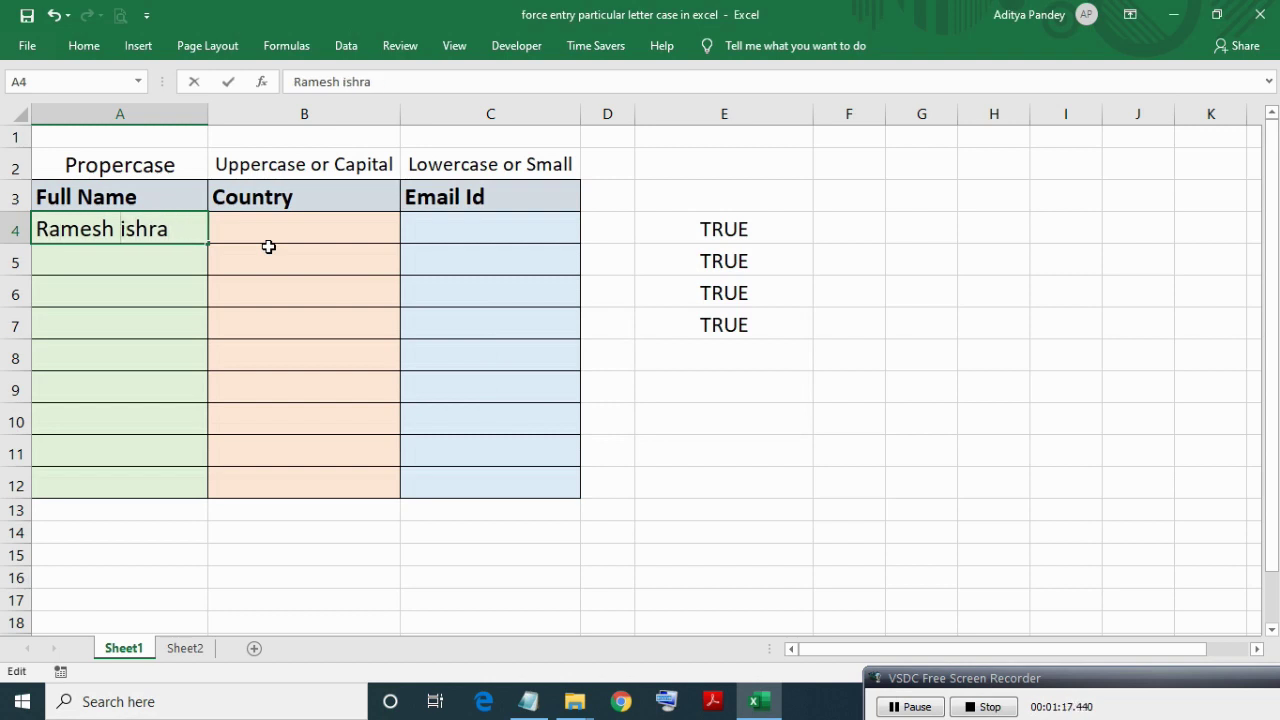
pyautogui.write('R')
pyautogui.press('BackSpace')
pyautogui.write('M')
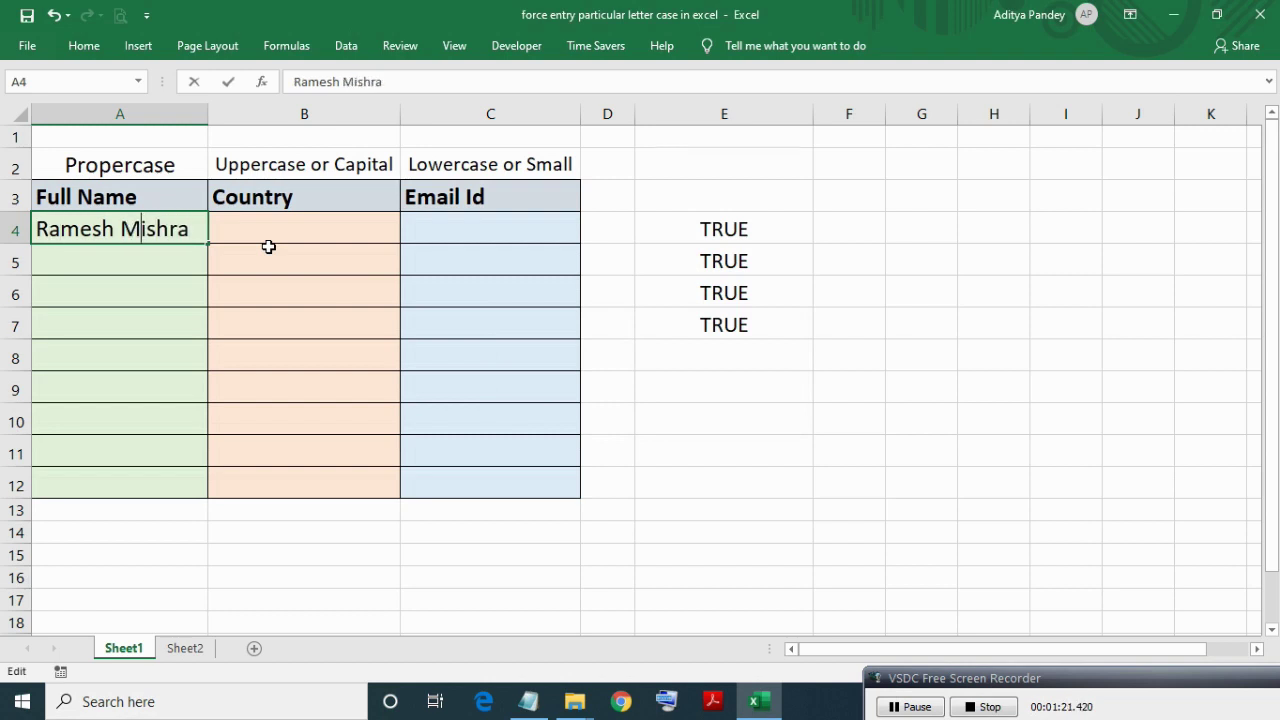
pyautogui.press('Return')
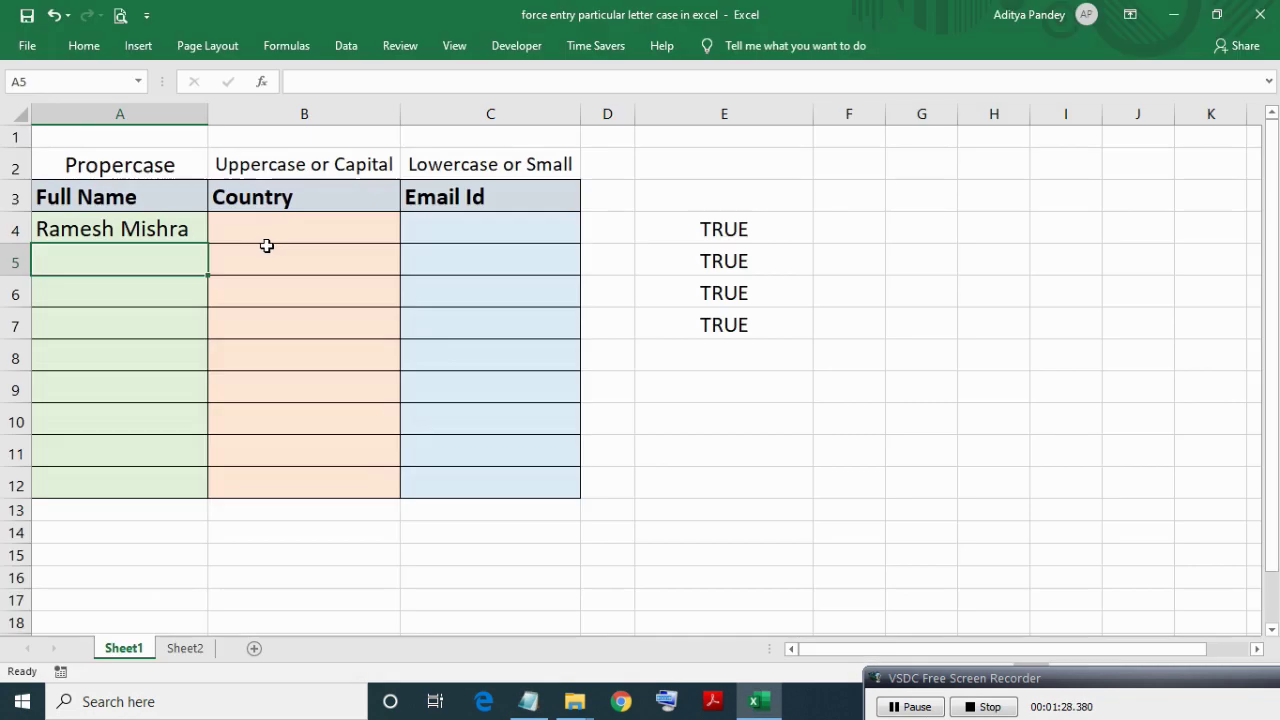
# Recheck A4, inspect E4's check formula, and reopen the Data Validation settings.
pyautogui.click(199, 229)
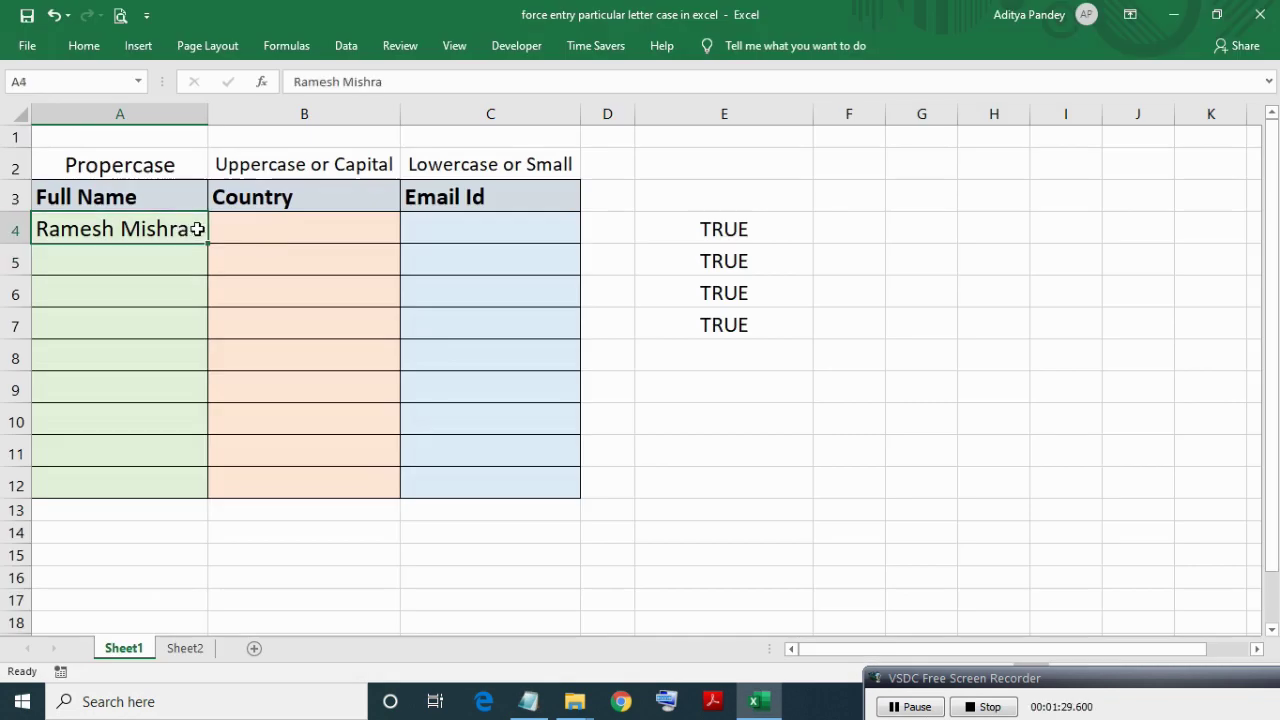
pyautogui.press('F2')
pyautogui.press('Return')
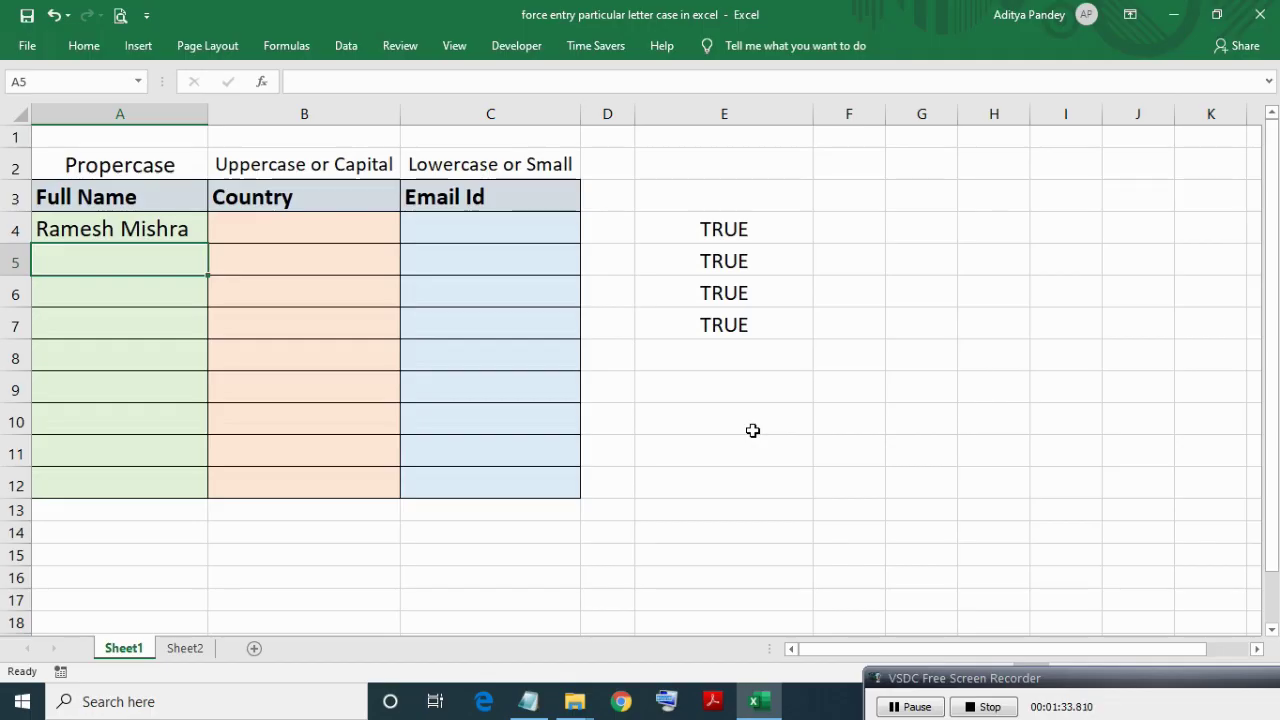
pyautogui.click(750, 225)
pyautogui.press('F2')
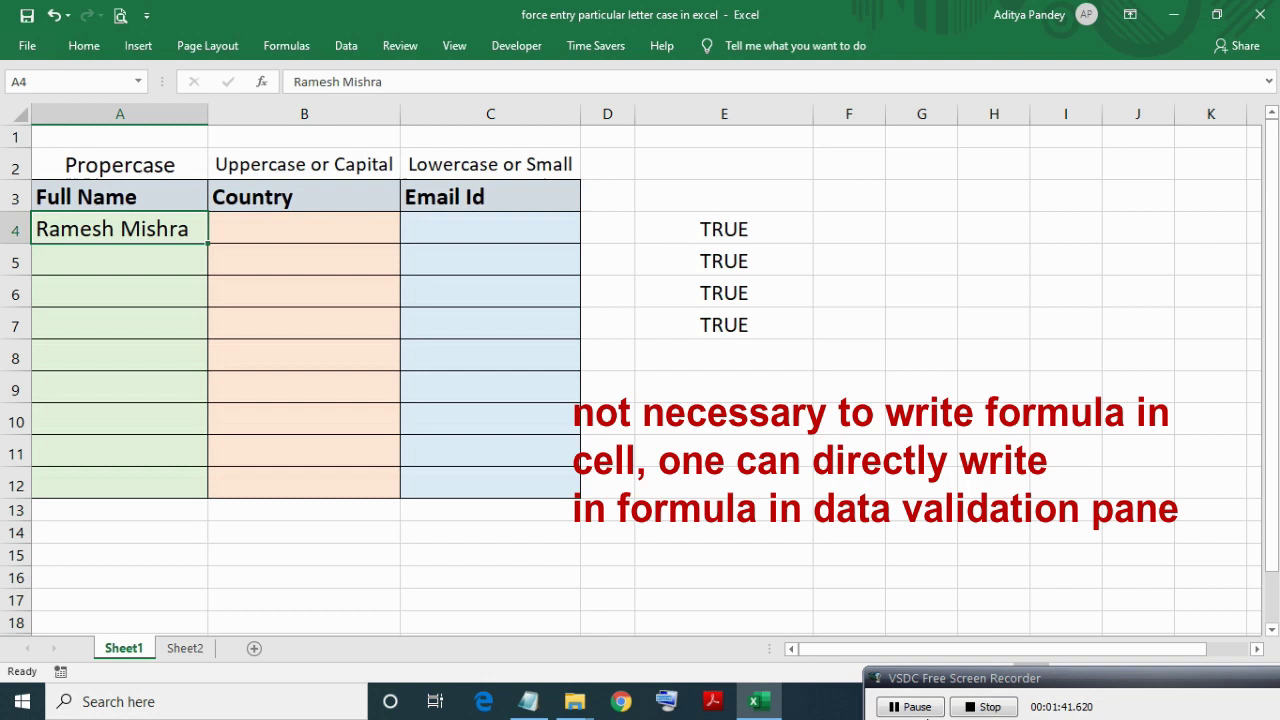
pyautogui.hotkey('alt', 'a')
pyautogui.press('v')
pyautogui.press('v')
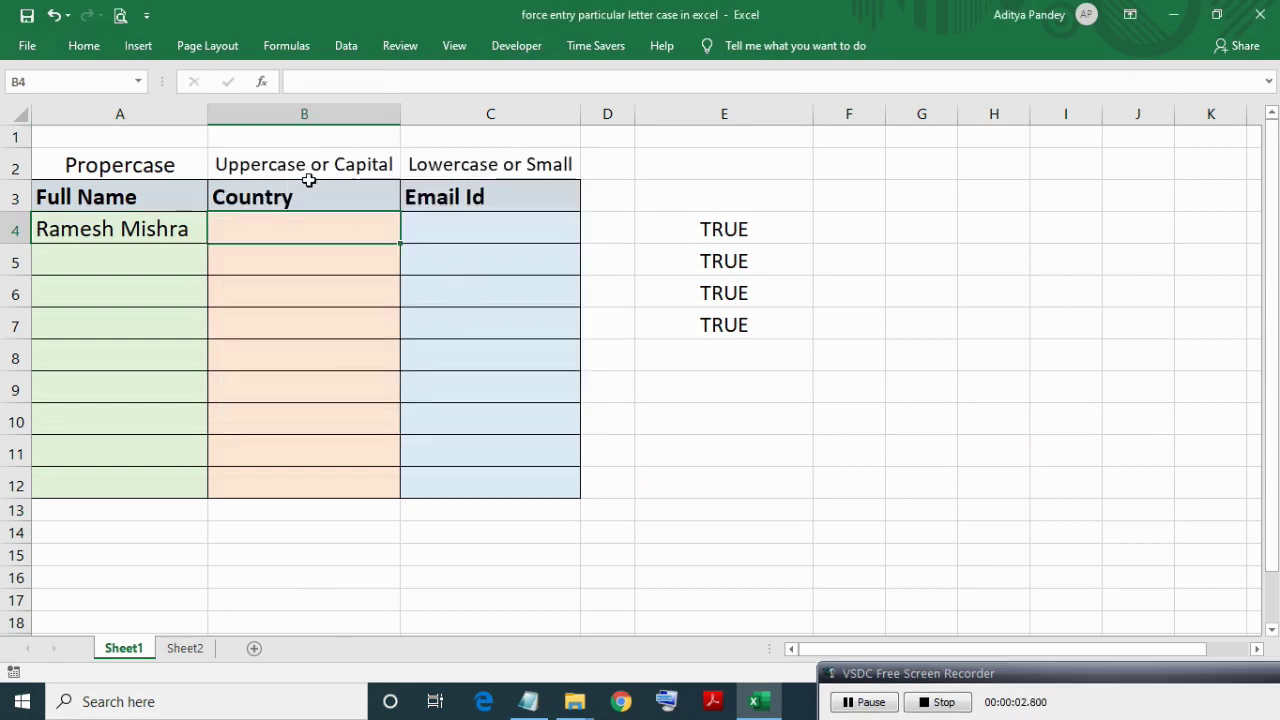
# Paste the check formula into F4 and change it to =EXACT(B4,UPPER(B4)).
pyautogui.click(300, 197)
pyautogui.keyDown('shift'); pyautogui.click(292, 478); pyautogui.keyUp('shift')
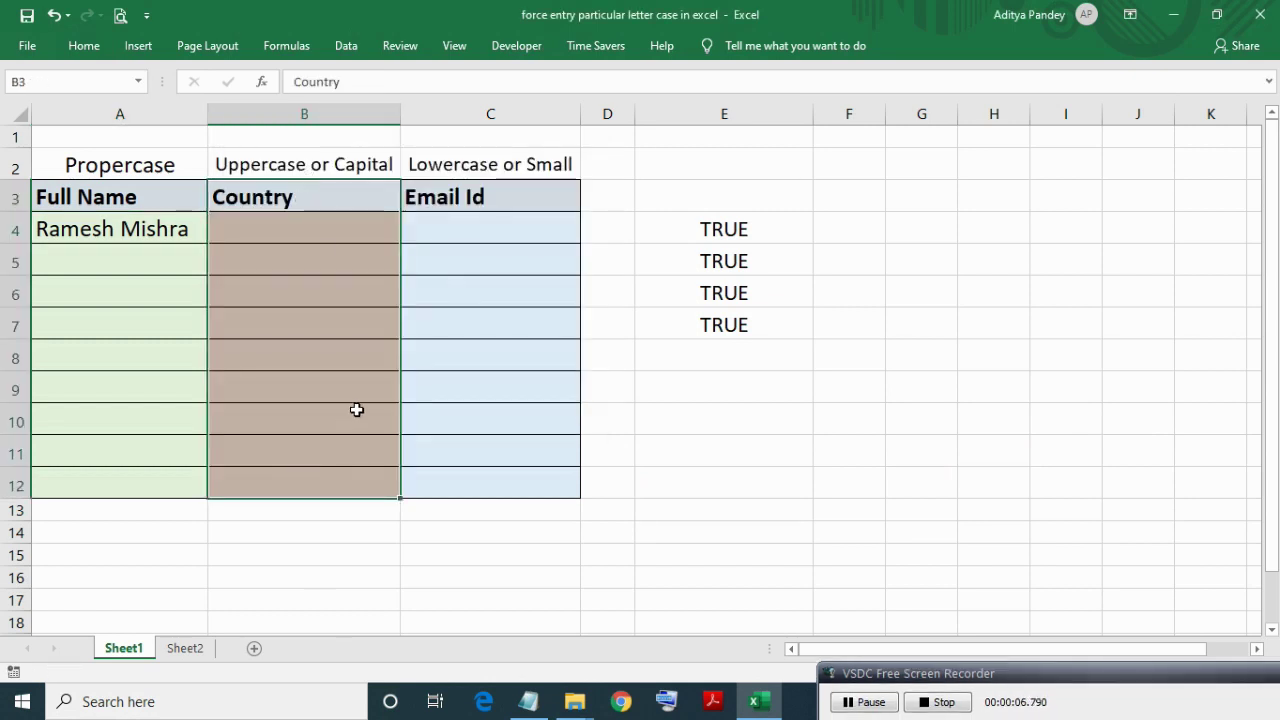
pyautogui.click(271, 168)
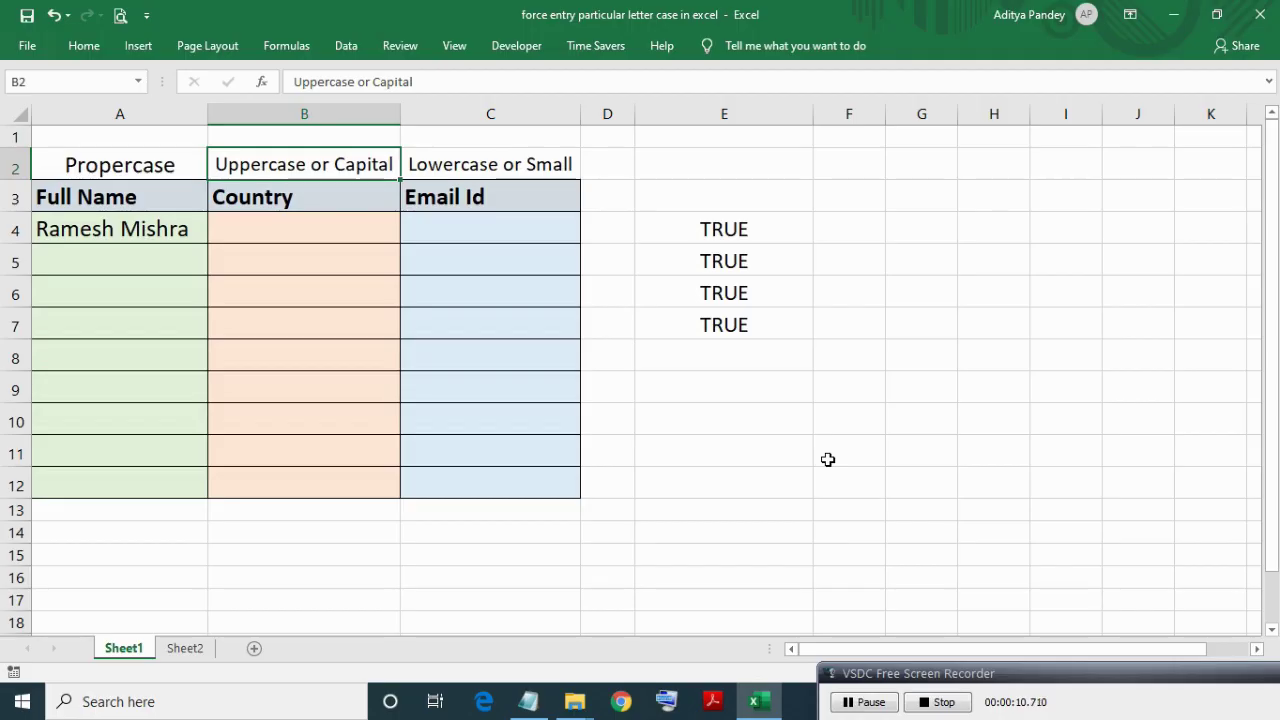
pyautogui.click(760, 220)
pyautogui.click(832, 225)
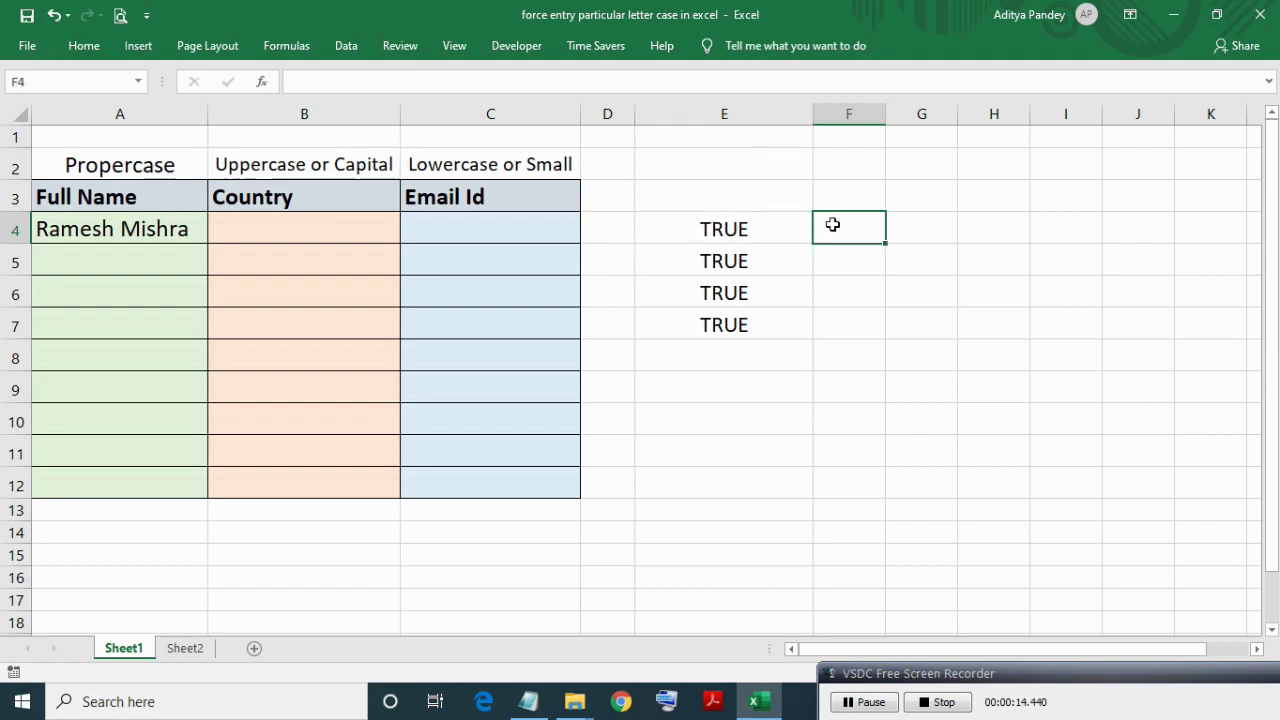
pyautogui.write('=EXACT(B4,PROPER(B4))')
pyautogui.doubleClick(832, 225)
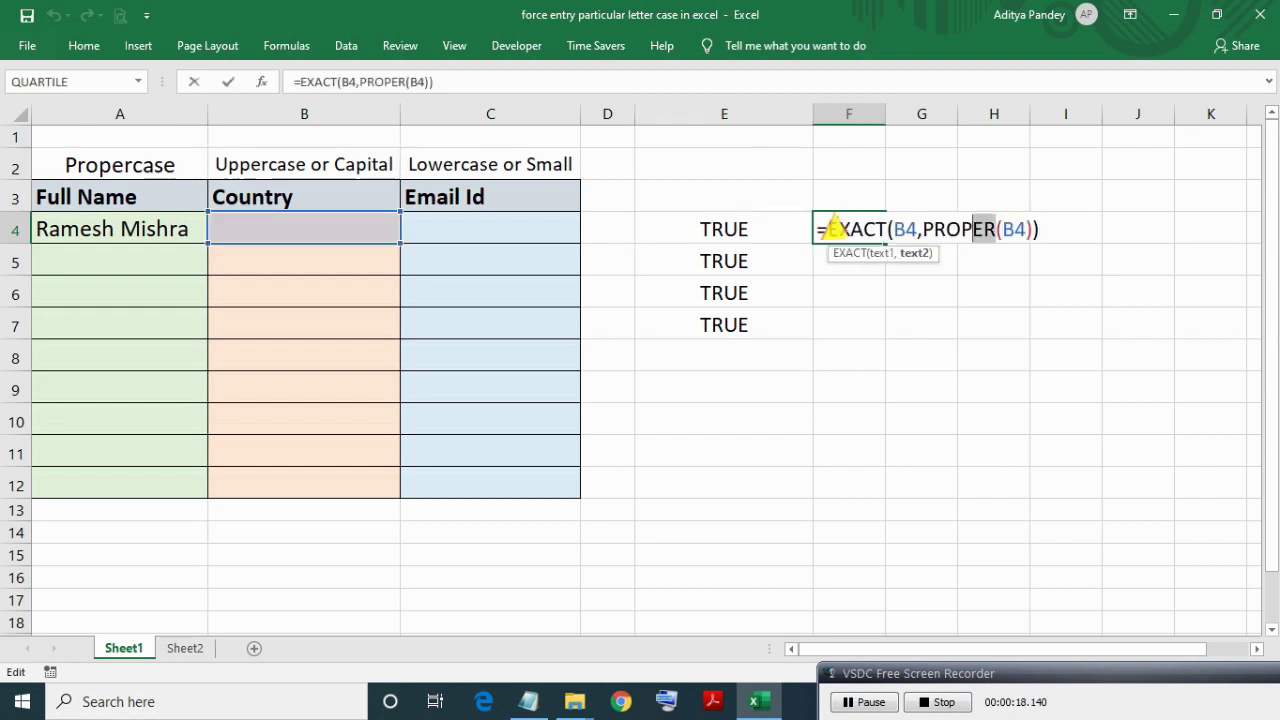
pyautogui.hotkey('shift', 'Left')
pyautogui.hotkey('shift', 'Left')
pyautogui.hotkey('shift', 'Left')
pyautogui.hotkey('shift', 'Left')
pyautogui.write('upper')
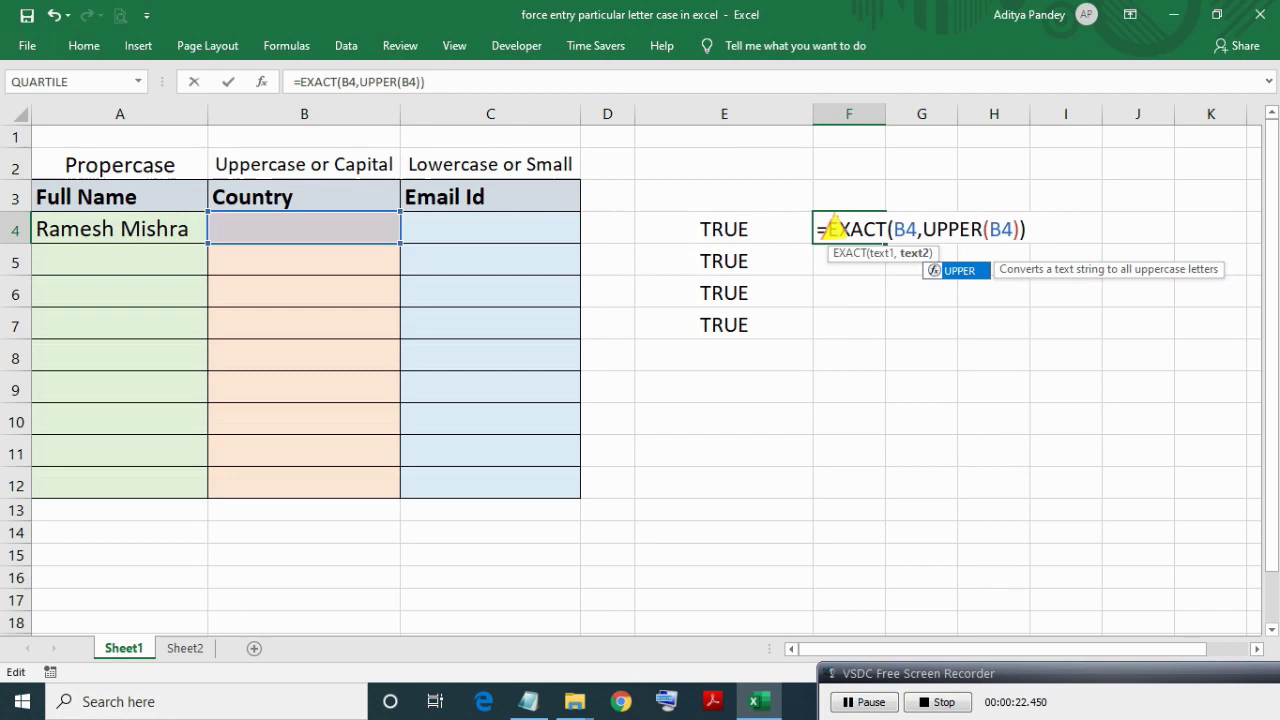
pyautogui.press('Return')
# Copy F4's formula text and select the Country cells B4:B12.
pyautogui.doubleClick(832, 228)
pyautogui.hotkey('shift', 'Home')
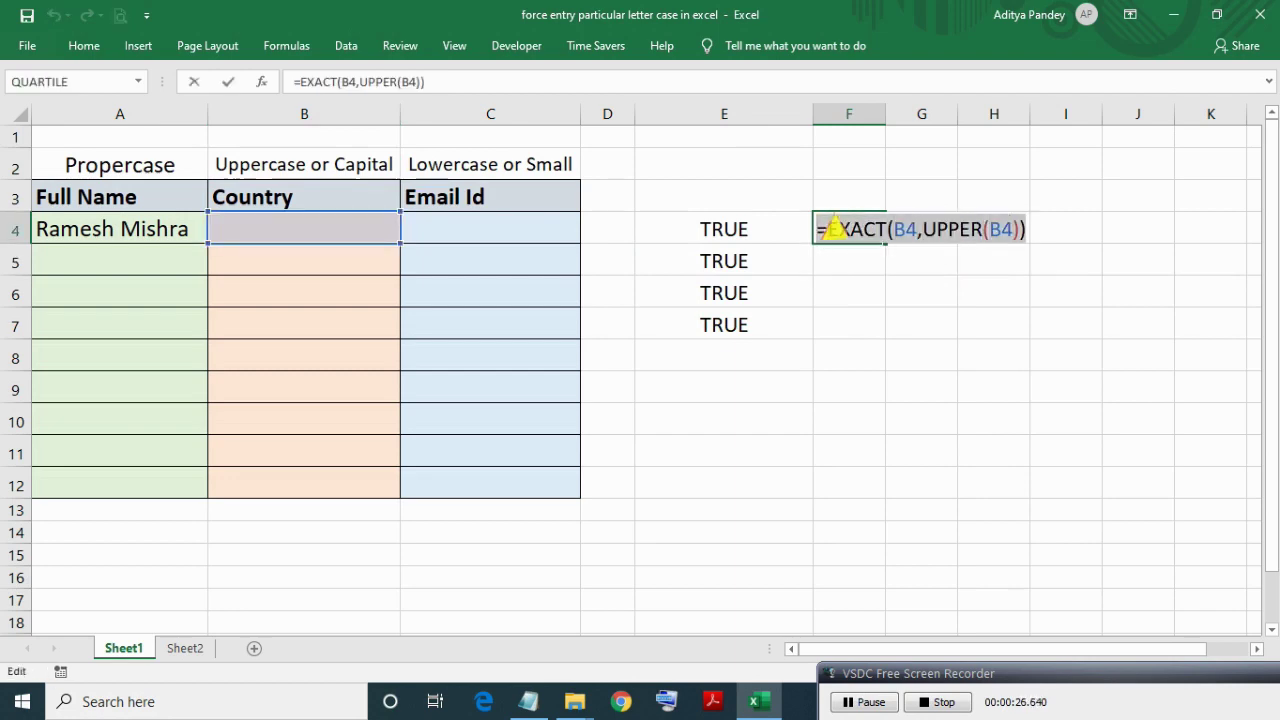
pyautogui.press('Return')
pyautogui.click(835, 228)
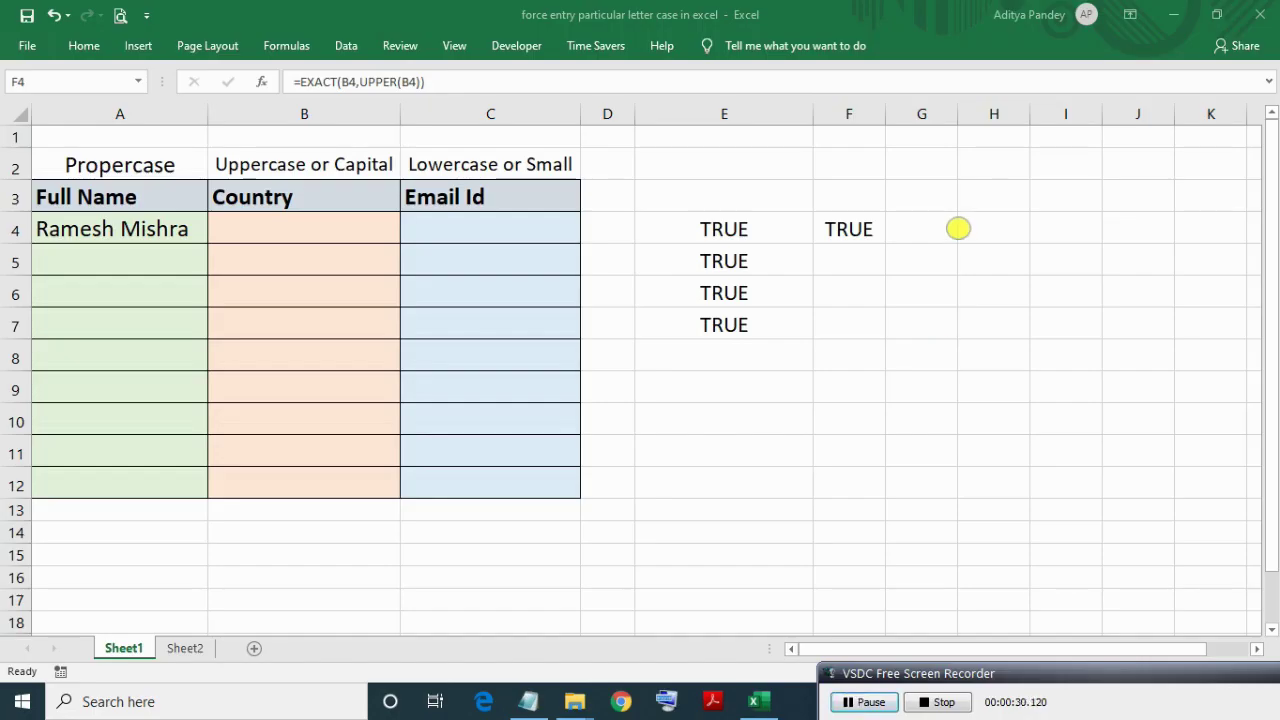
pyautogui.doubleClick(859, 229)
pyautogui.hotkey('shift', 'Home')
pyautogui.hotkey('ctrl', 'c')
pyautogui.press('Return')
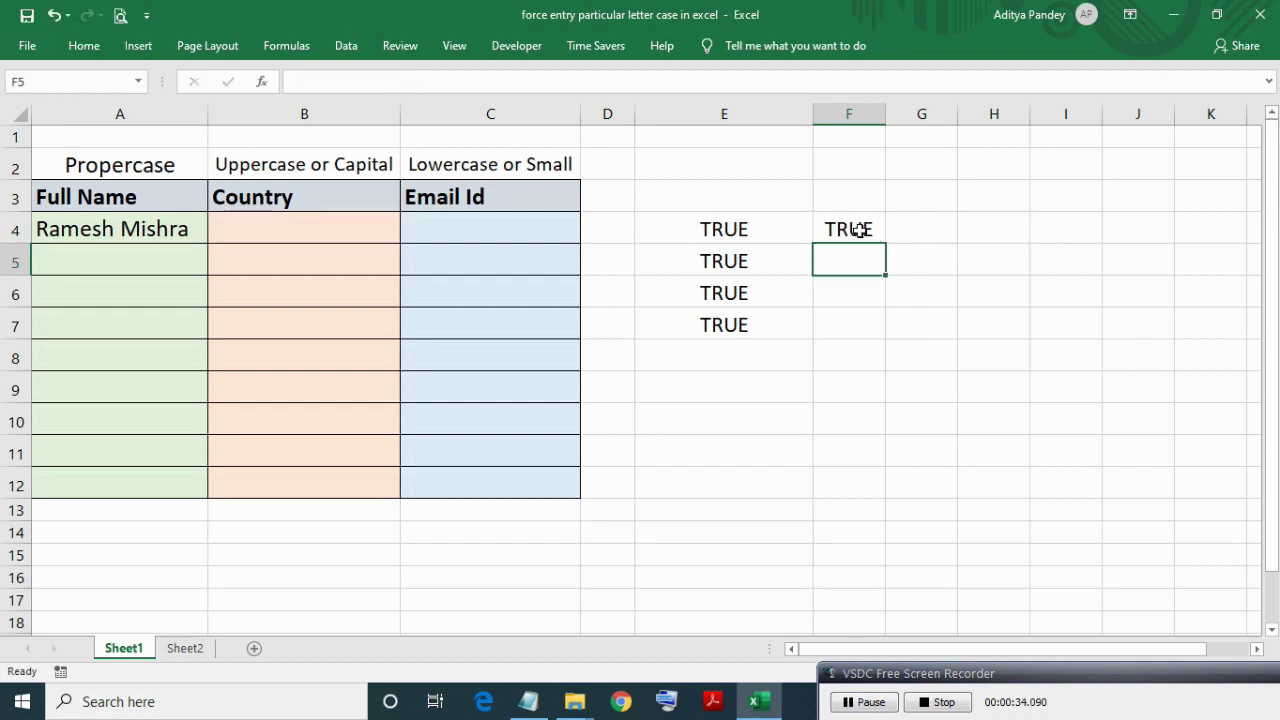
pyautogui.press('Up')
pyautogui.press('Left')
pyautogui.press('Left')
pyautogui.press('Left')
pyautogui.press('Left')
pyautogui.hotkey('shift', 'Down')
pyautogui.hotkey('shift', 'Down')
pyautogui.hotkey('shift', 'Down')
pyautogui.hotkey('shift', 'Down')
pyautogui.hotkey('shift', 'Down')
pyautogui.hotkey('shift', 'Down')
pyautogui.hotkey('shift', 'Down')
pyautogui.hotkey('shift', 'Down')
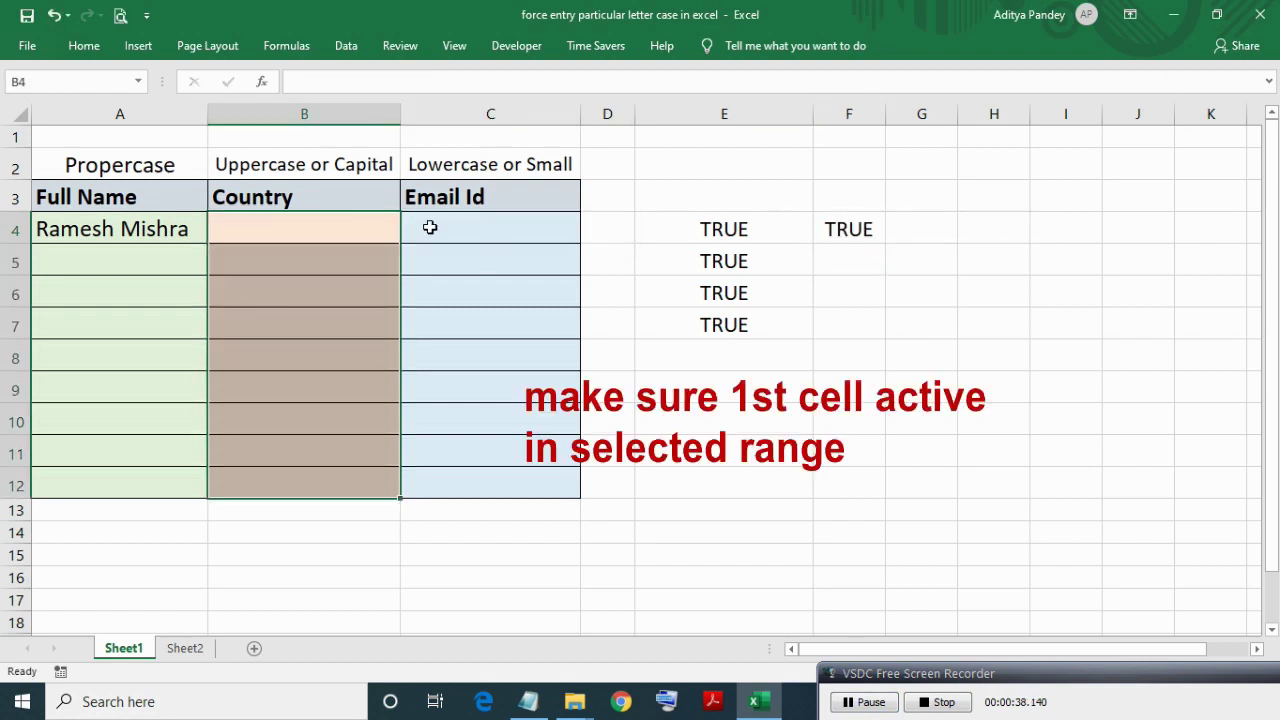
# Give B4:B12 a Custom validation rule using the pasted =EXACT(B4,UPPER(B4)) formula.
pyautogui.press('alt')
pyautogui.press('d')
pyautogui.press('l')
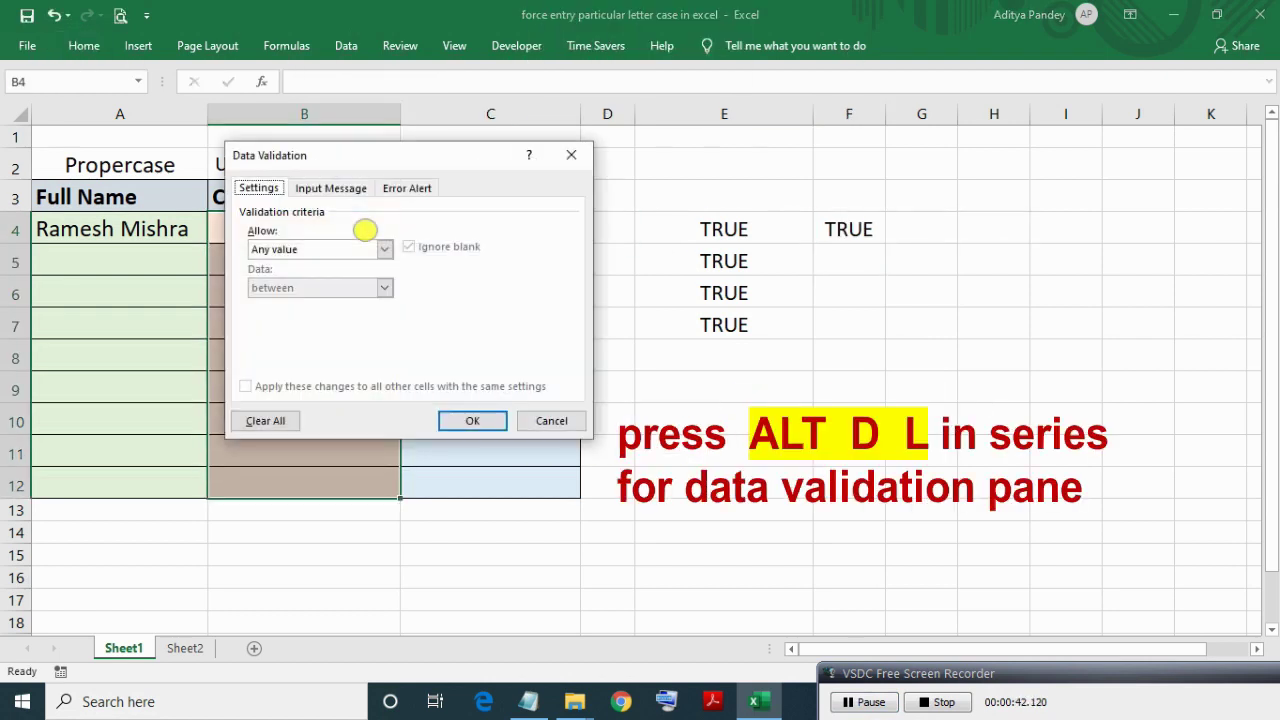
pyautogui.click(386, 249)
pyautogui.click(323, 350)
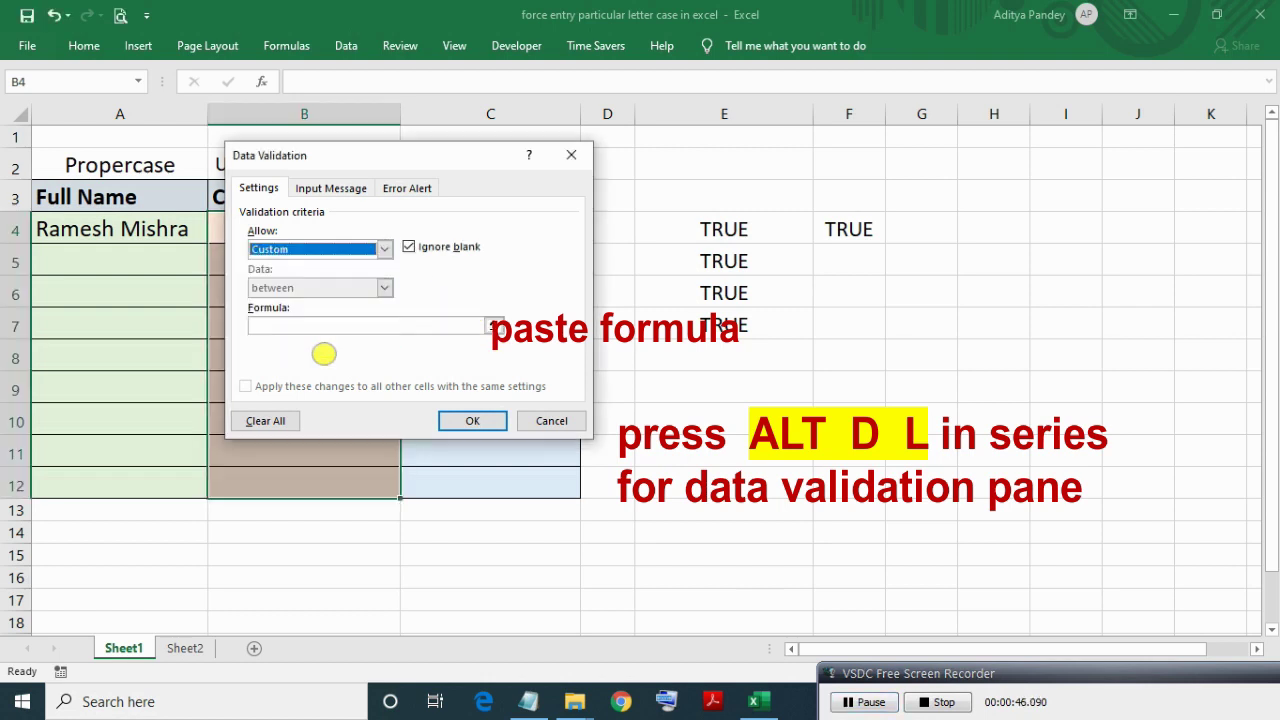
pyautogui.click(360, 326)
pyautogui.hotkey('ctrl', 'v')
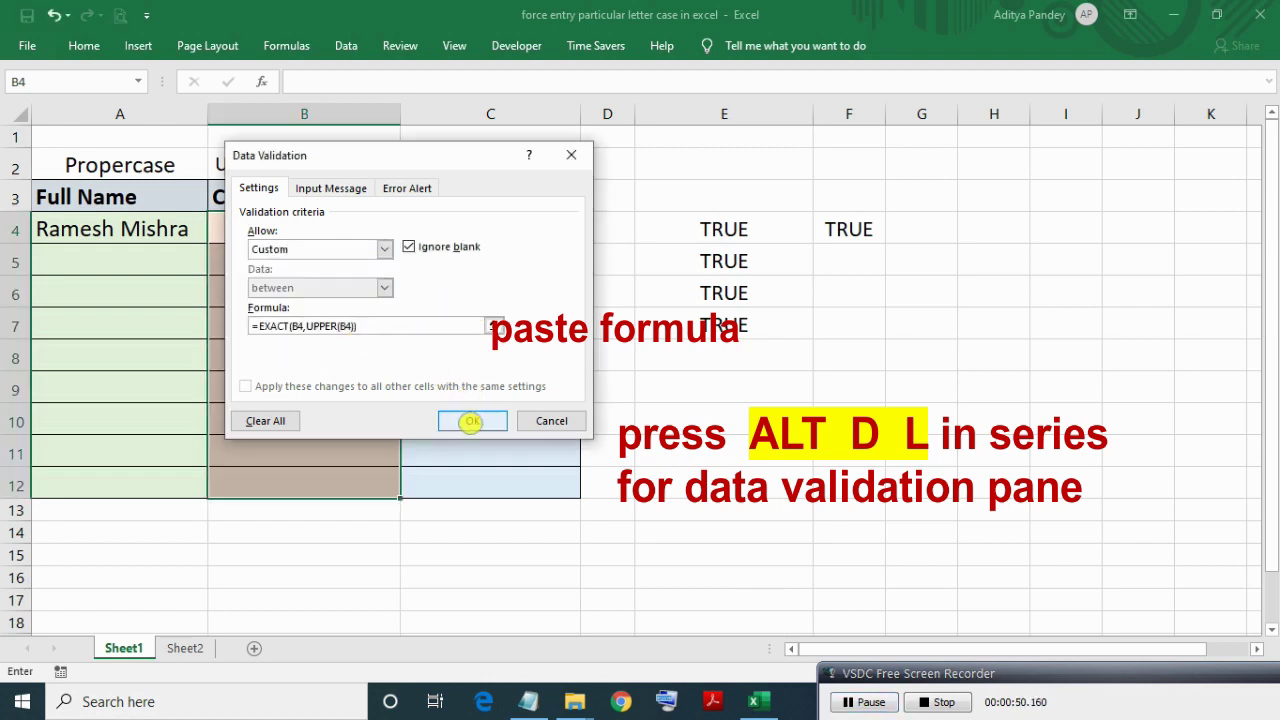
pyautogui.click(469, 421)
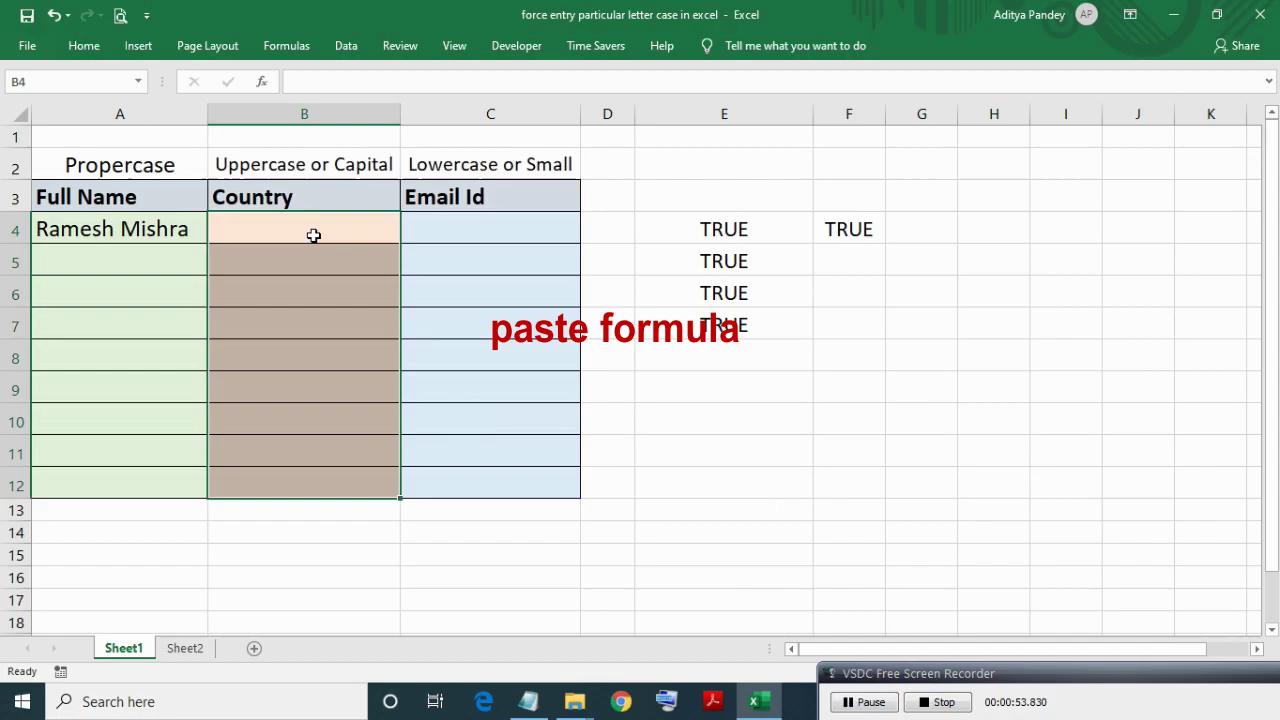
# Test the Country rule by entering 'india' in B4, then retry after the error.
pyautogui.click(260, 228)
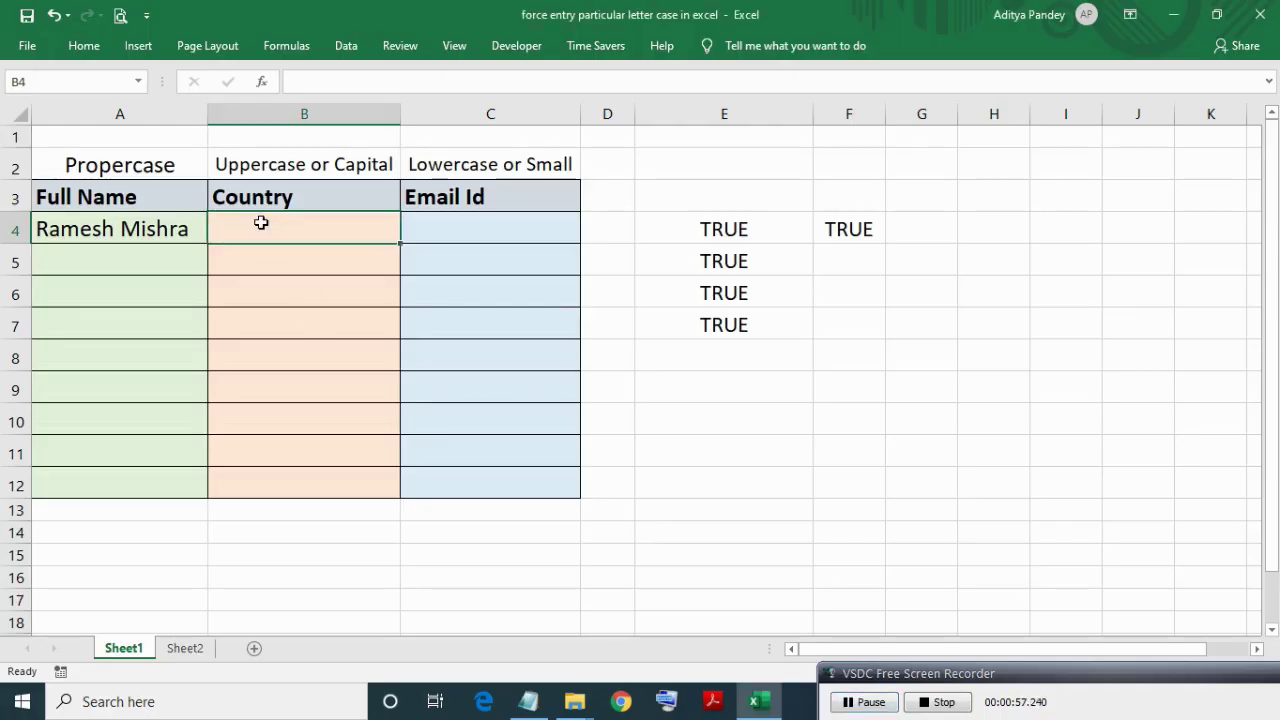
pyautogui.write('india')
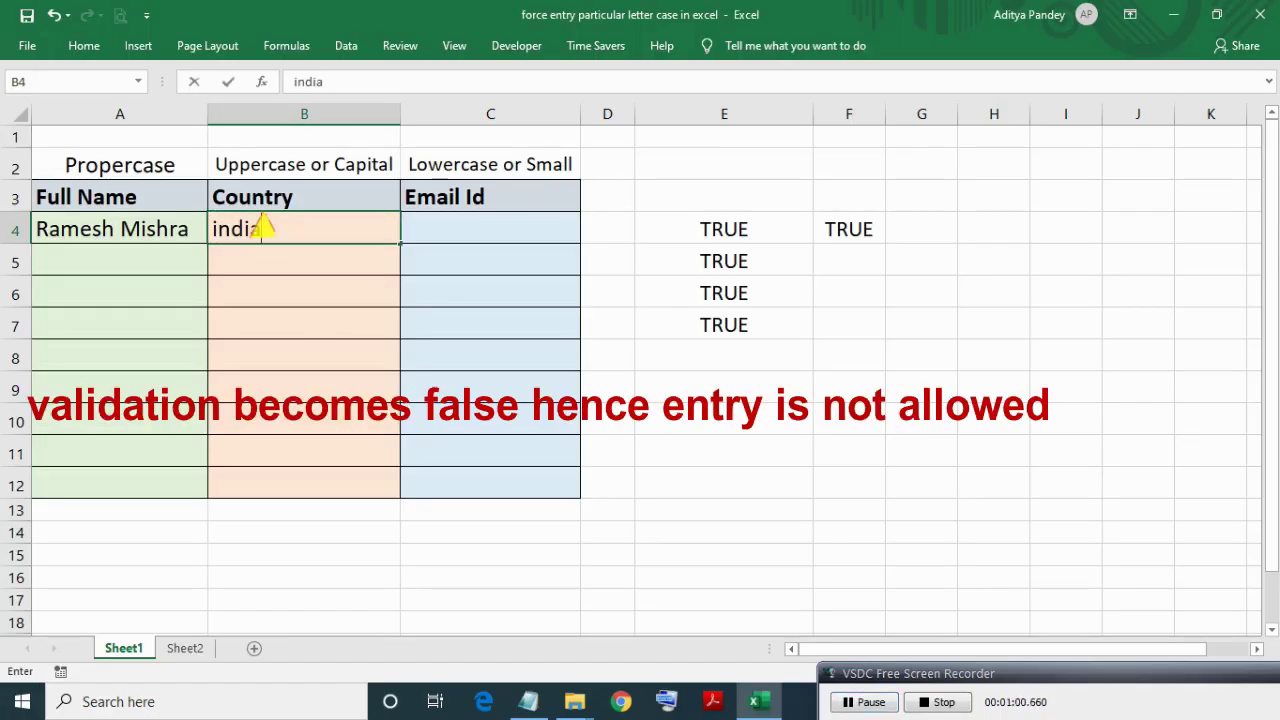
pyautogui.press('Return')
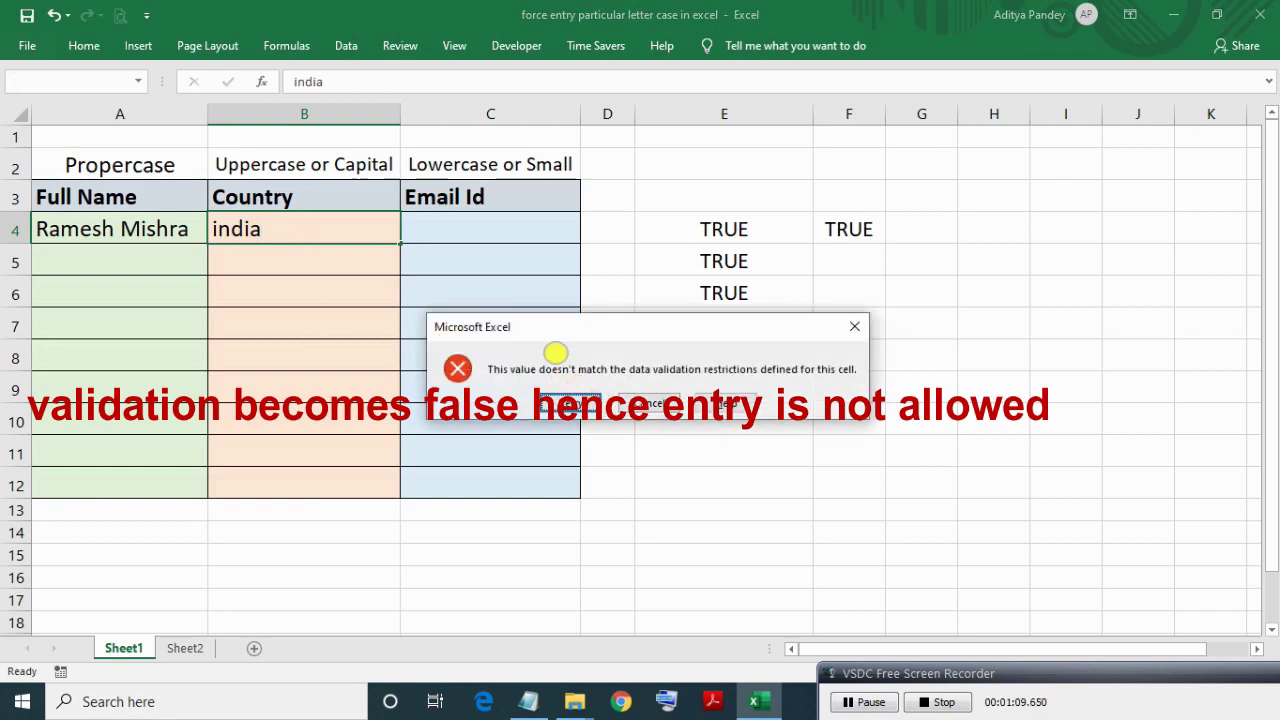
pyautogui.click(566, 403)
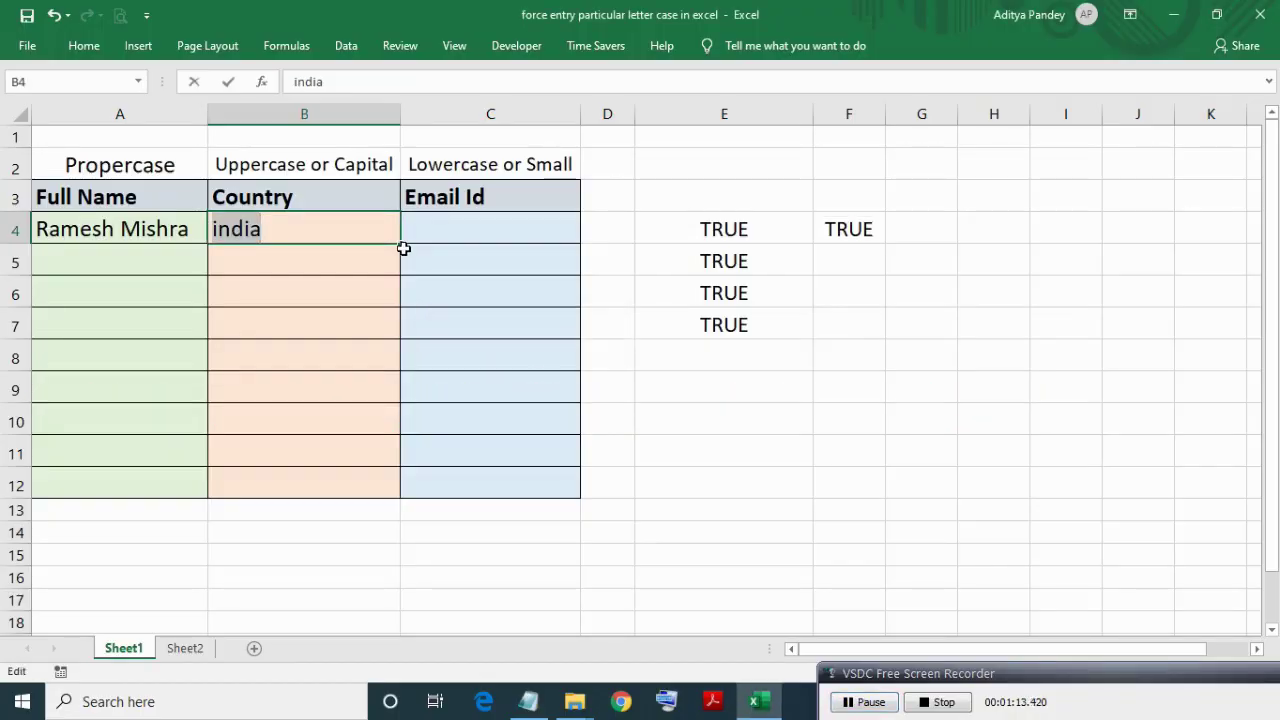
# Enter INDIA in B4 and look over the Email Id column and its Lowercase note.
pyautogui.write('INDIA')
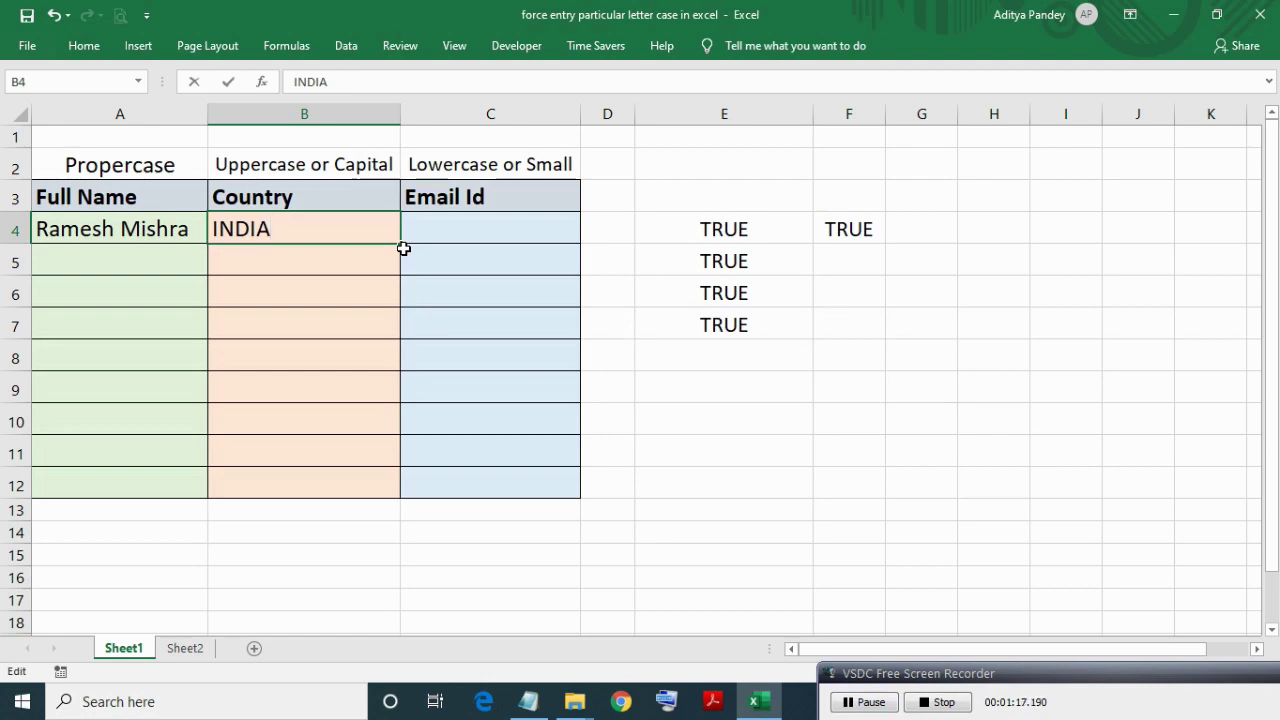
pyautogui.press('Return')
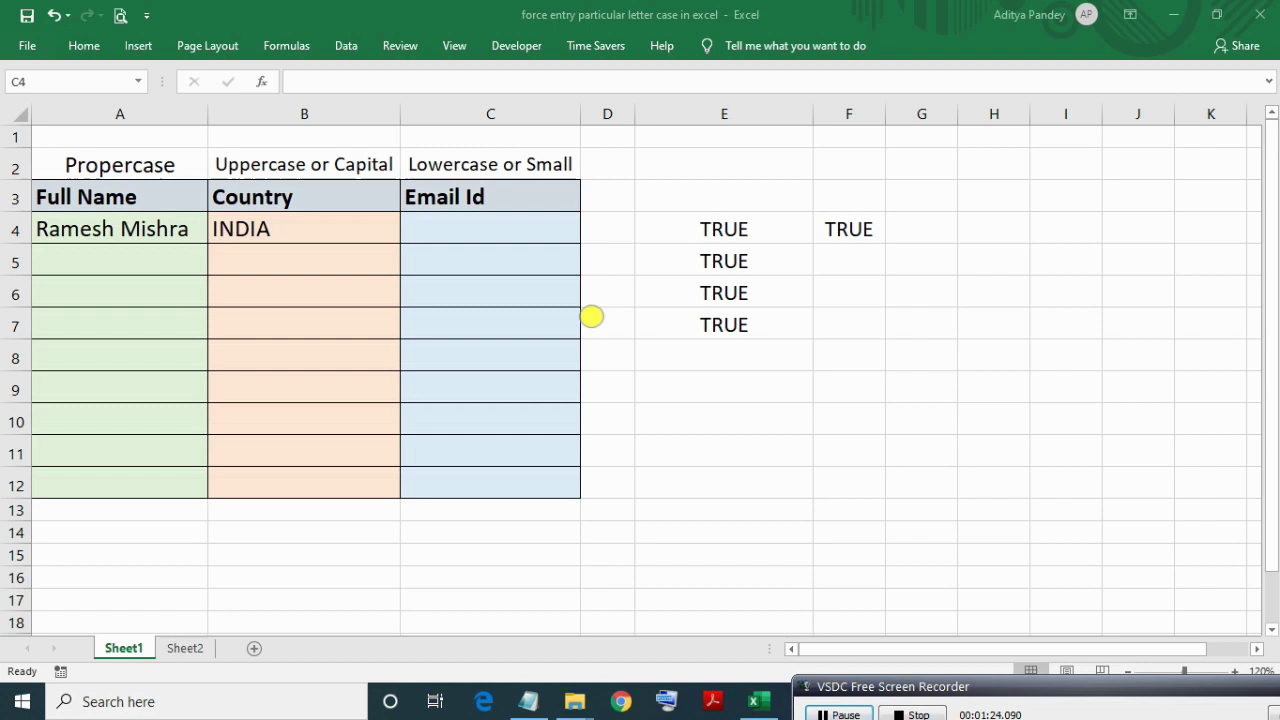
pyautogui.click(480, 229)
pyautogui.click(490, 197)
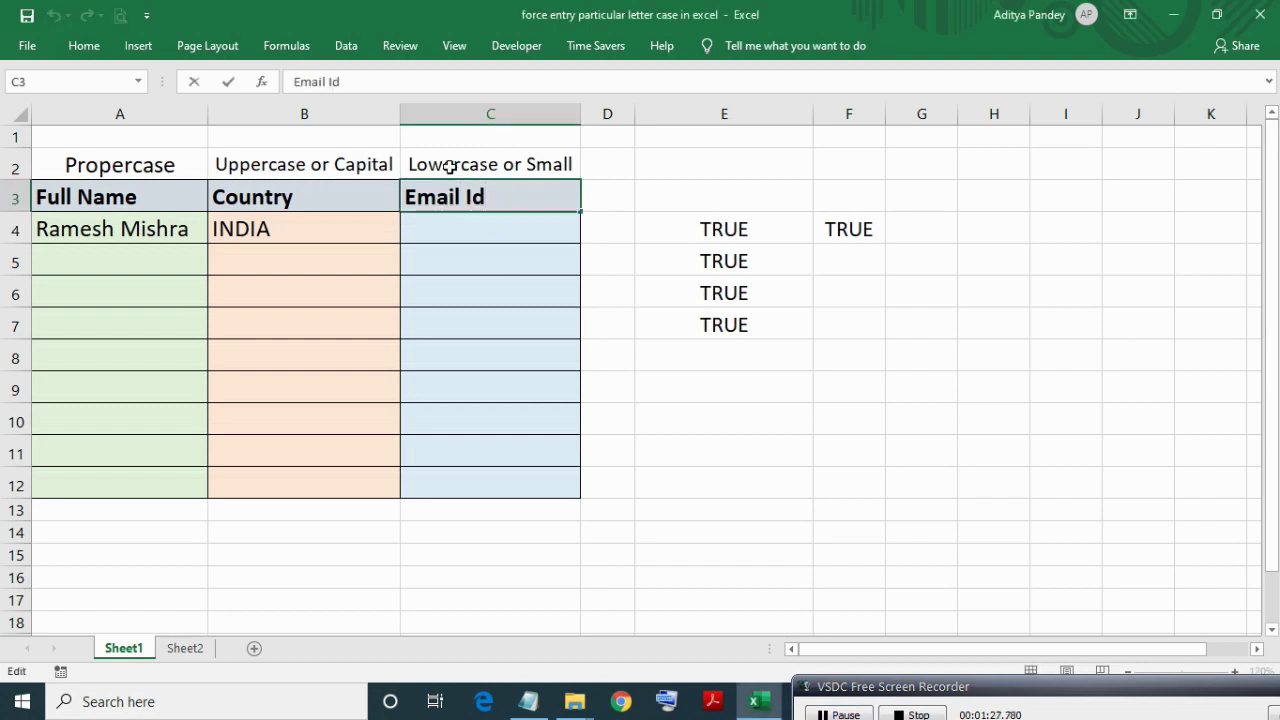
pyautogui.press('Up')
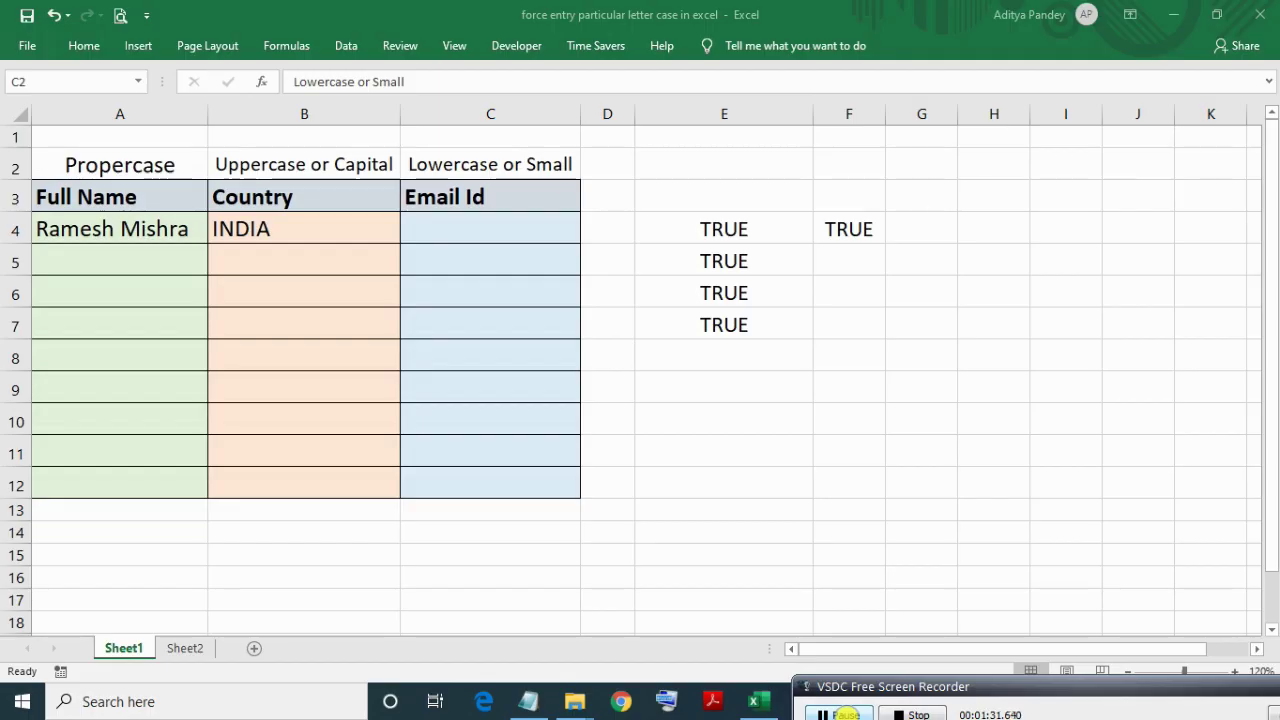
# Put =EXACT(C4,LOWER(C4)) in G4 and select the Email Id cells C3:C12.
pyautogui.click(921, 234)
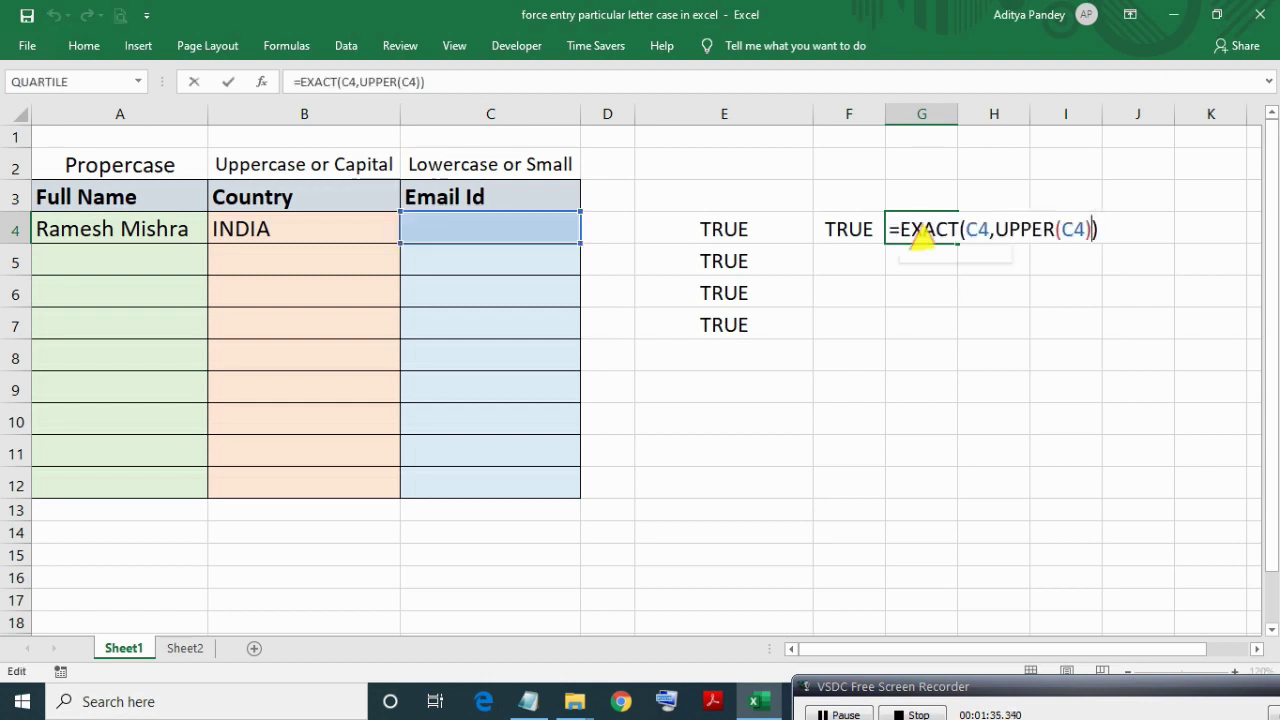
pyautogui.press('Left')
pyautogui.press('Left')
pyautogui.press('Left')
pyautogui.press('Left')
pyautogui.press('Left')
pyautogui.hotkey('shift', 'Left')
pyautogui.hotkey('shift', 'Left')
pyautogui.hotkey('shift', 'Left')
pyautogui.hotkey('shift', 'Left')
pyautogui.hotkey('shift', 'Left')
pyautogui.write('lowe')
pyautogui.press('Tab')
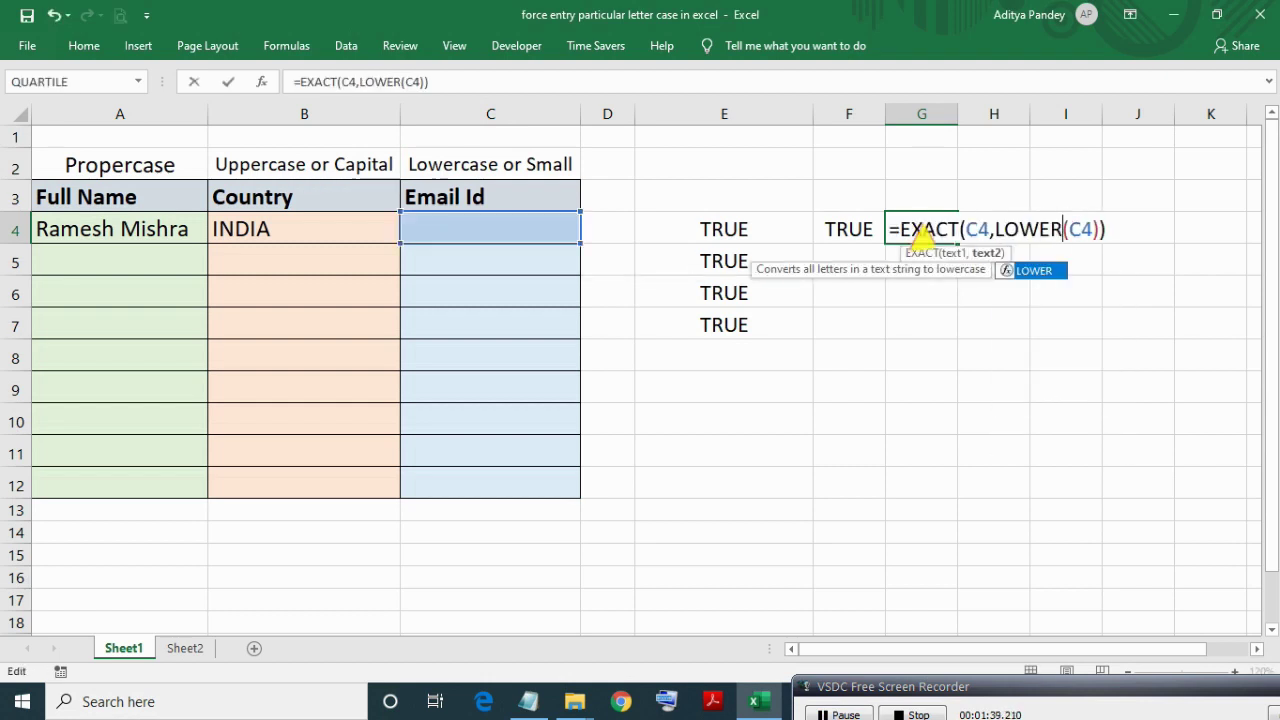
pyautogui.press('Return')
pyautogui.moveTo(480, 197); pyautogui.dragTo(481, 477)
pyautogui.click(491, 226)
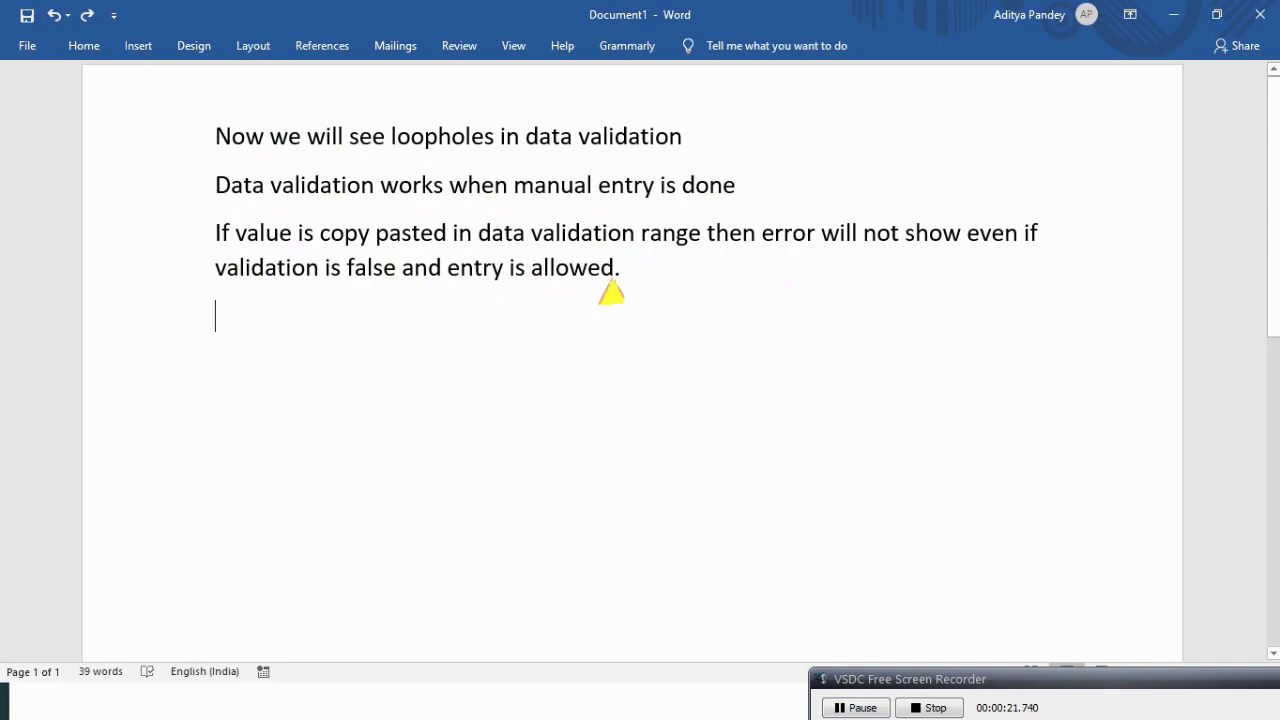
# Copy the lowercase full name from Sheet2 A5 and paste it into Sheet1 A5.
pyautogui.hotkey('alt', 'Tab')
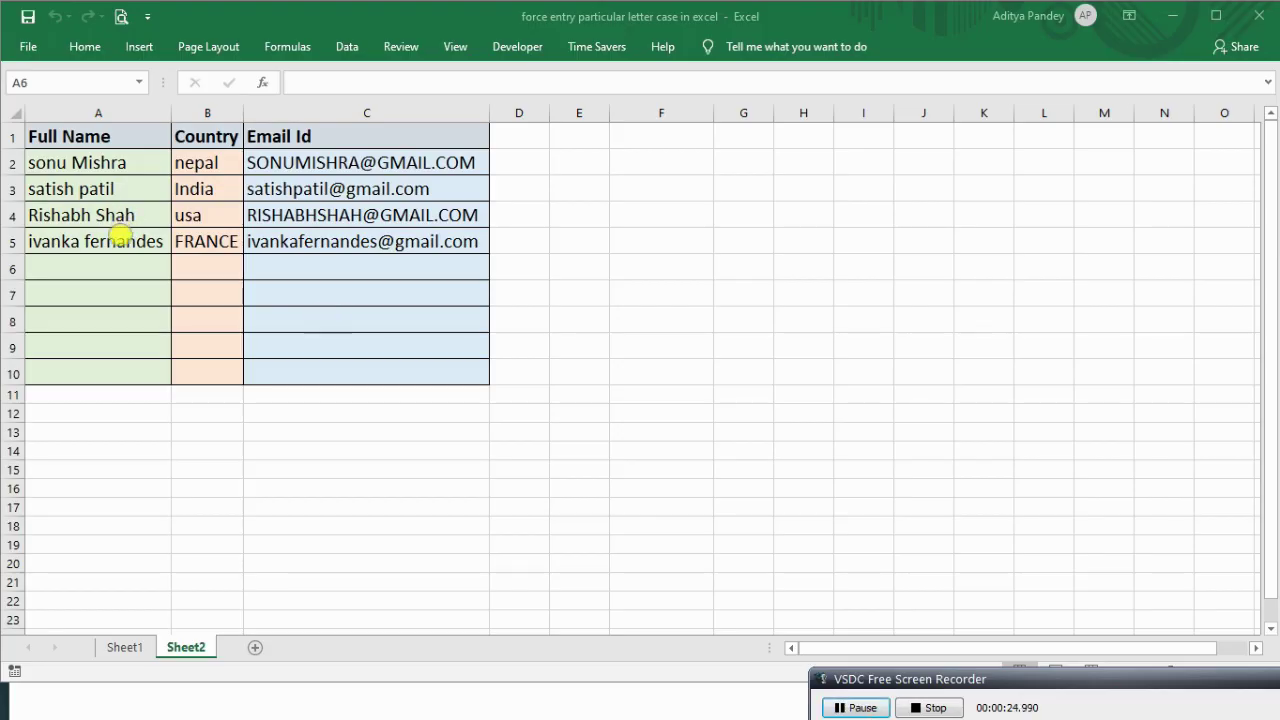
pyautogui.doubleClick(120, 241)
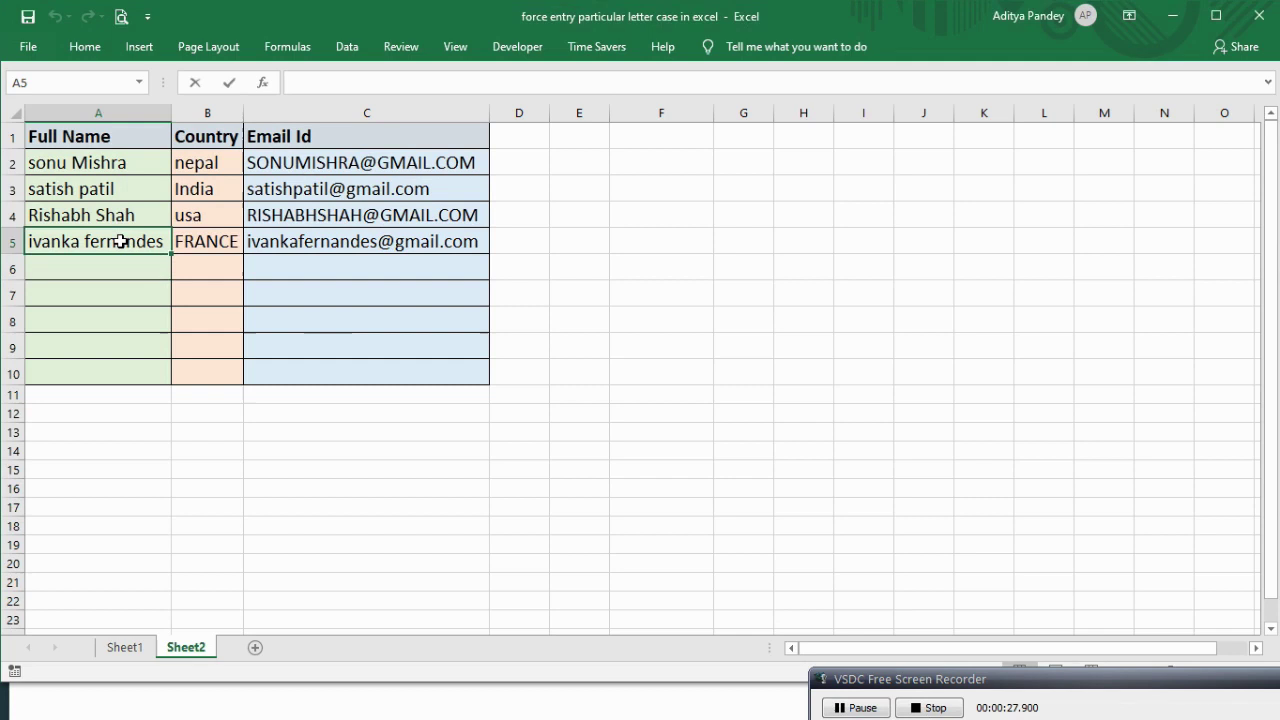
pyautogui.press('Escape')
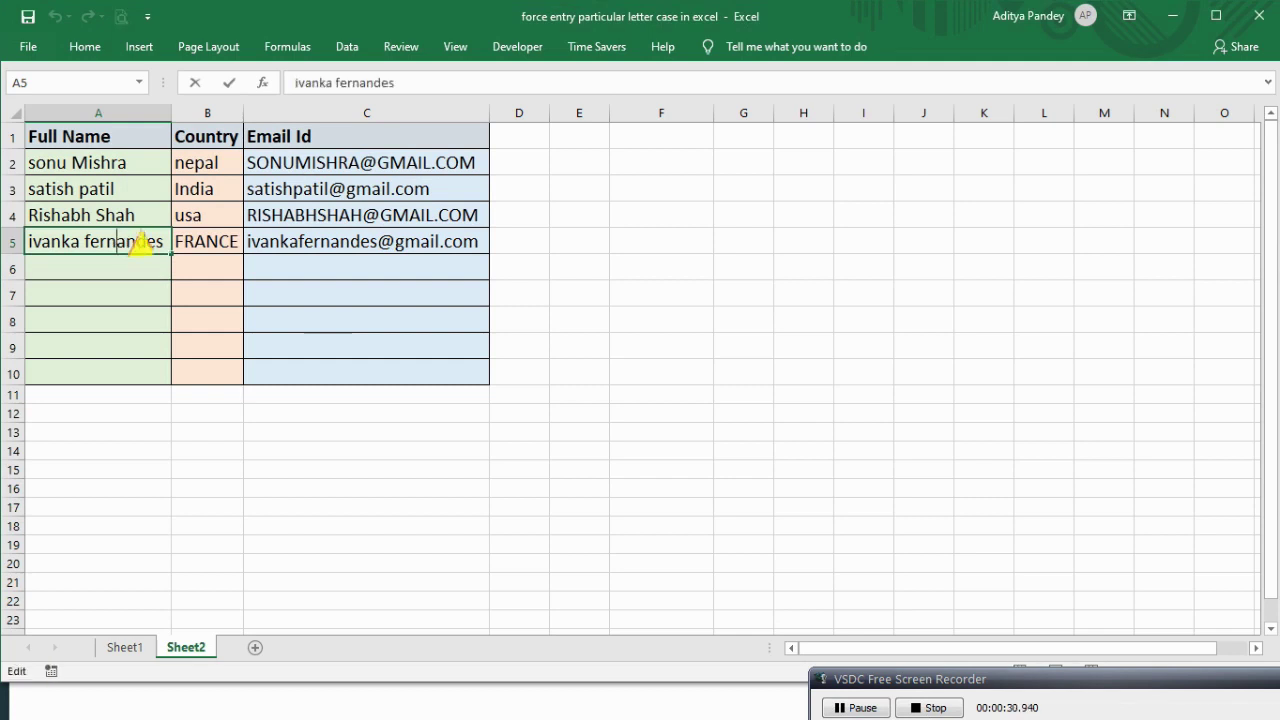
pyautogui.hotkey('ctrl', 'c')
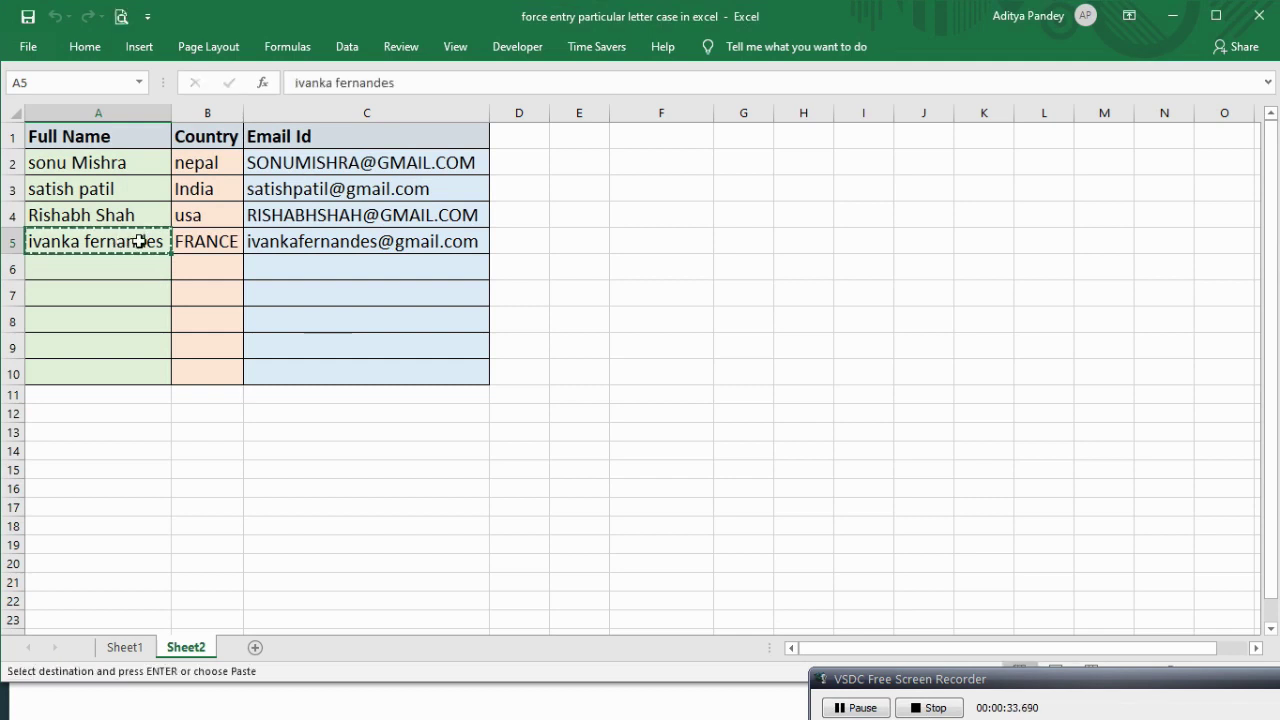
pyautogui.click(124, 647)
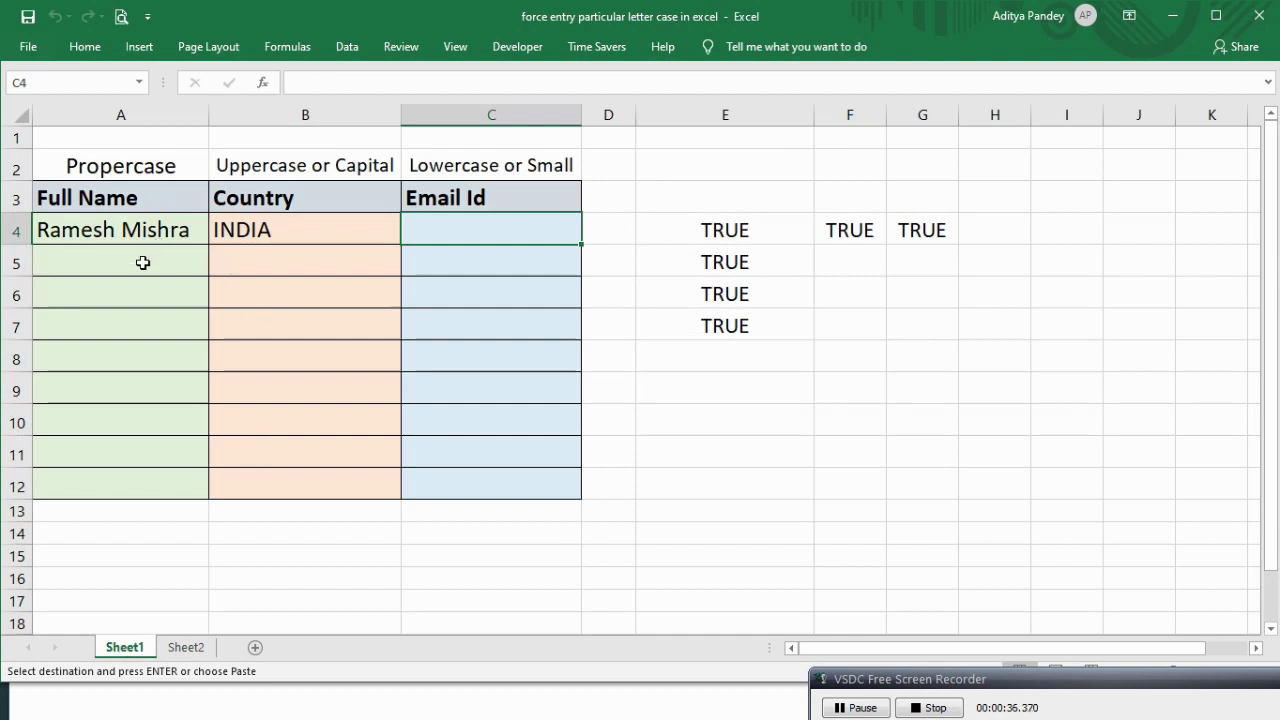
pyautogui.click(141, 263)
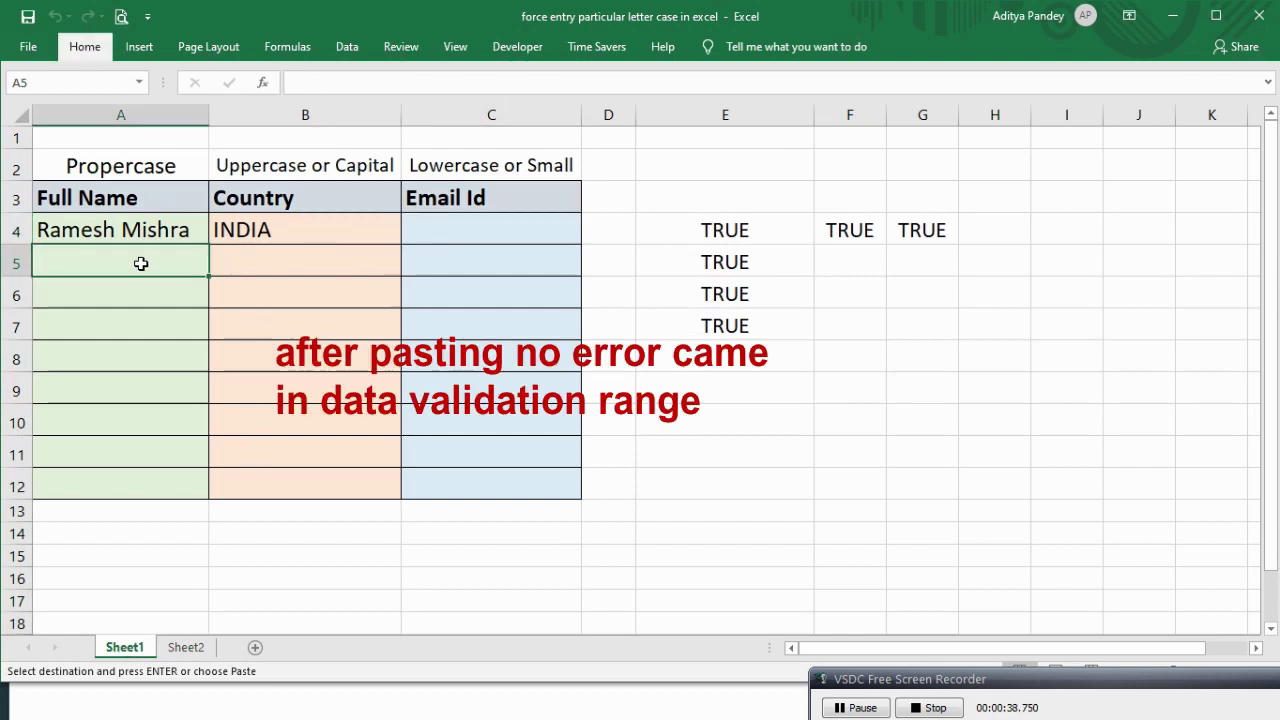
pyautogui.hotkey('ctrl', 'v')
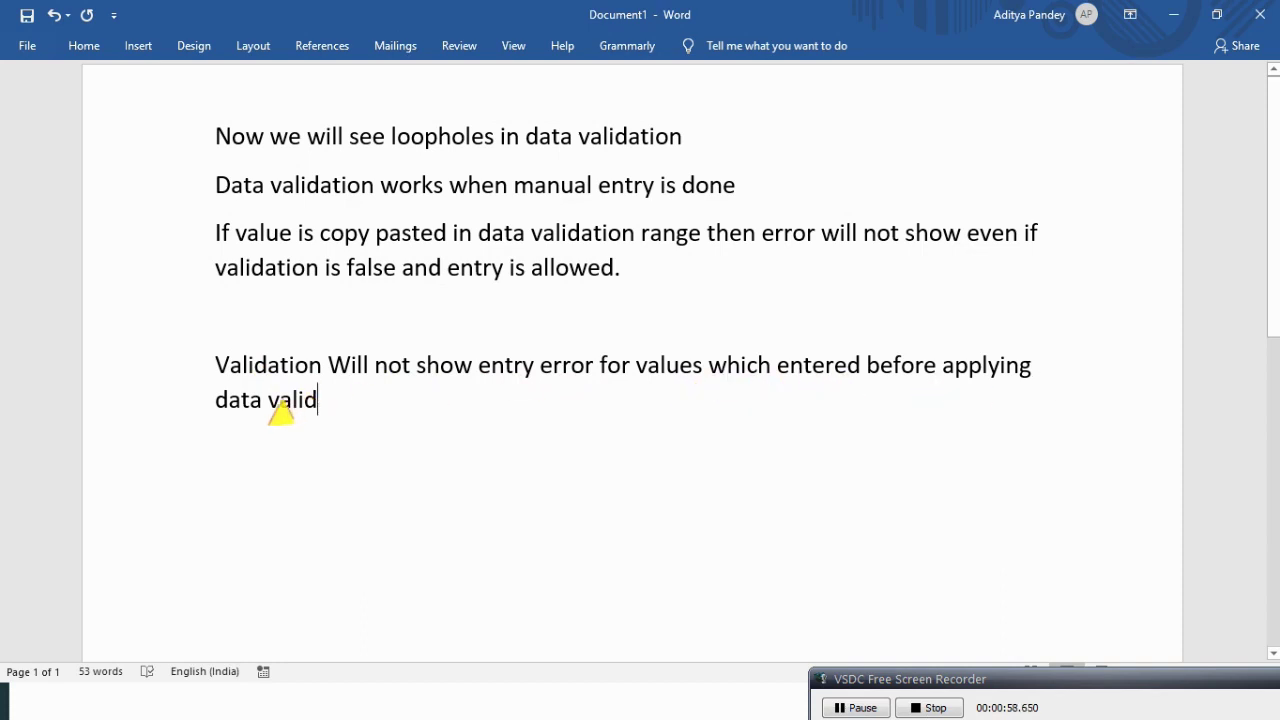
# Finish the note's word with 'ation' and retype 'Will' as lowercase 'will'.
pyautogui.write('ation.')
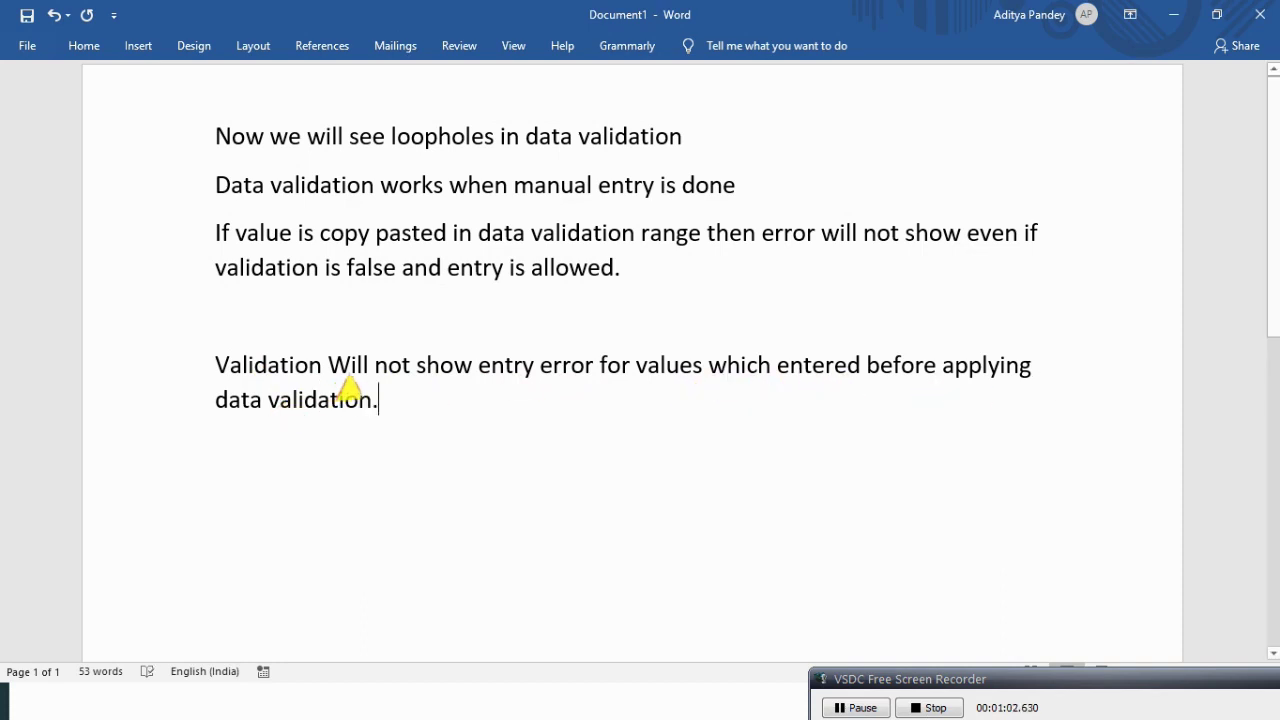
pyautogui.doubleClick(347, 370)
pyautogui.write('will')
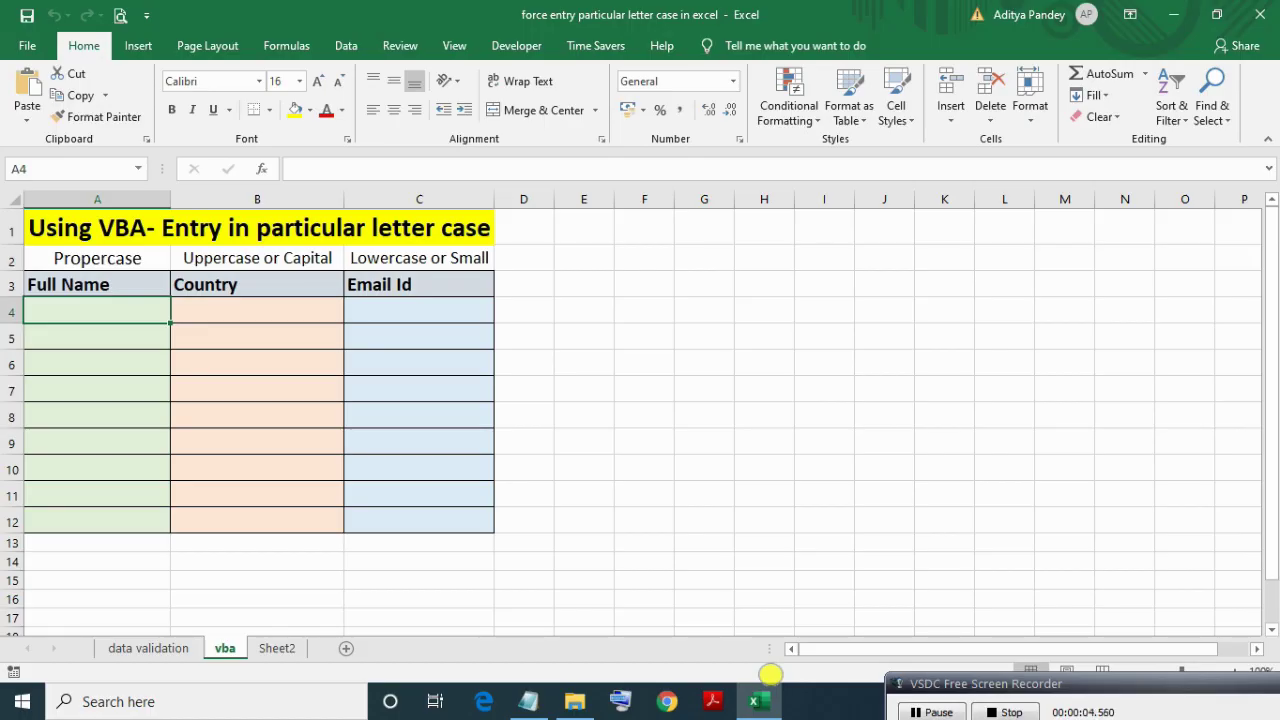
# Review the vba sheet's title, labels and Full Name range A4:A12, then open the VBA editor with Alt+F11.
pyautogui.click(51, 244)
pyautogui.click(242, 318)
pyautogui.click(110, 515)
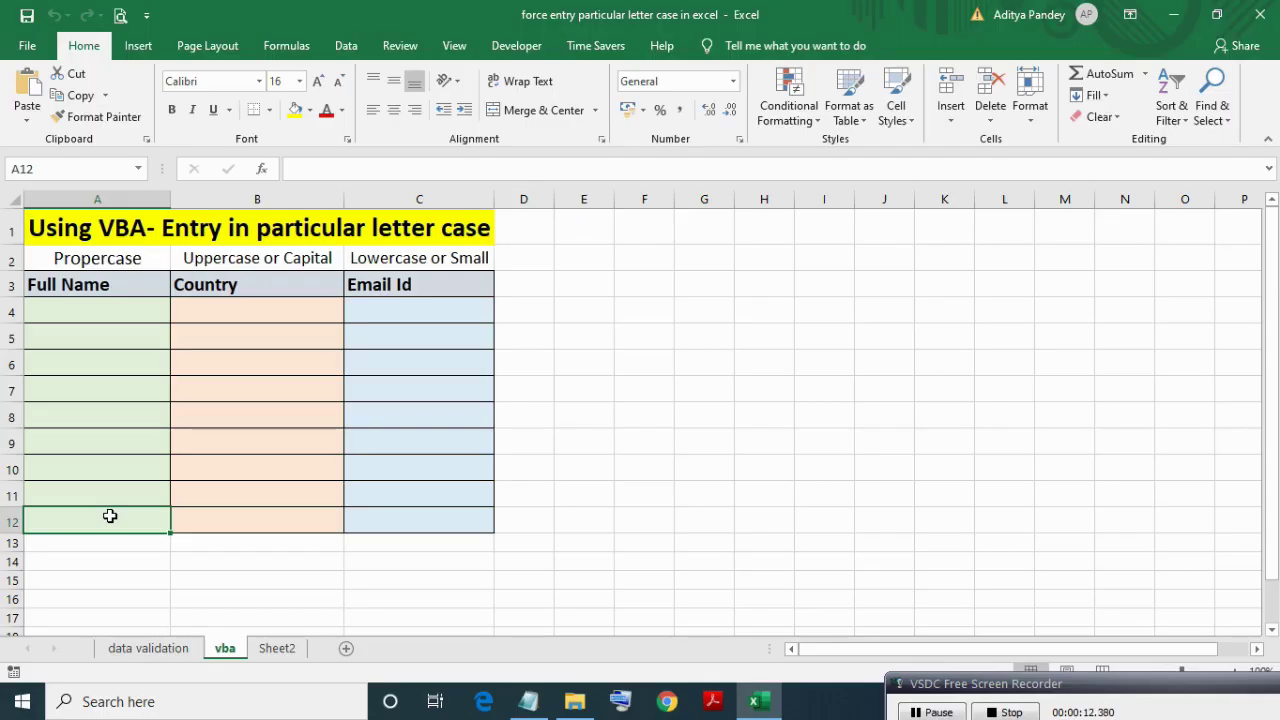
pyautogui.hotkey('shift', 'Up')
pyautogui.hotkey('shift', 'Up')
pyautogui.hotkey('shift', 'Up')
pyautogui.hotkey('shift', 'Up')
pyautogui.hotkey('shift', 'Up')
pyautogui.hotkey('shift', 'Up')
pyautogui.hotkey('shift', 'Up')
pyautogui.hotkey('shift', 'Up')
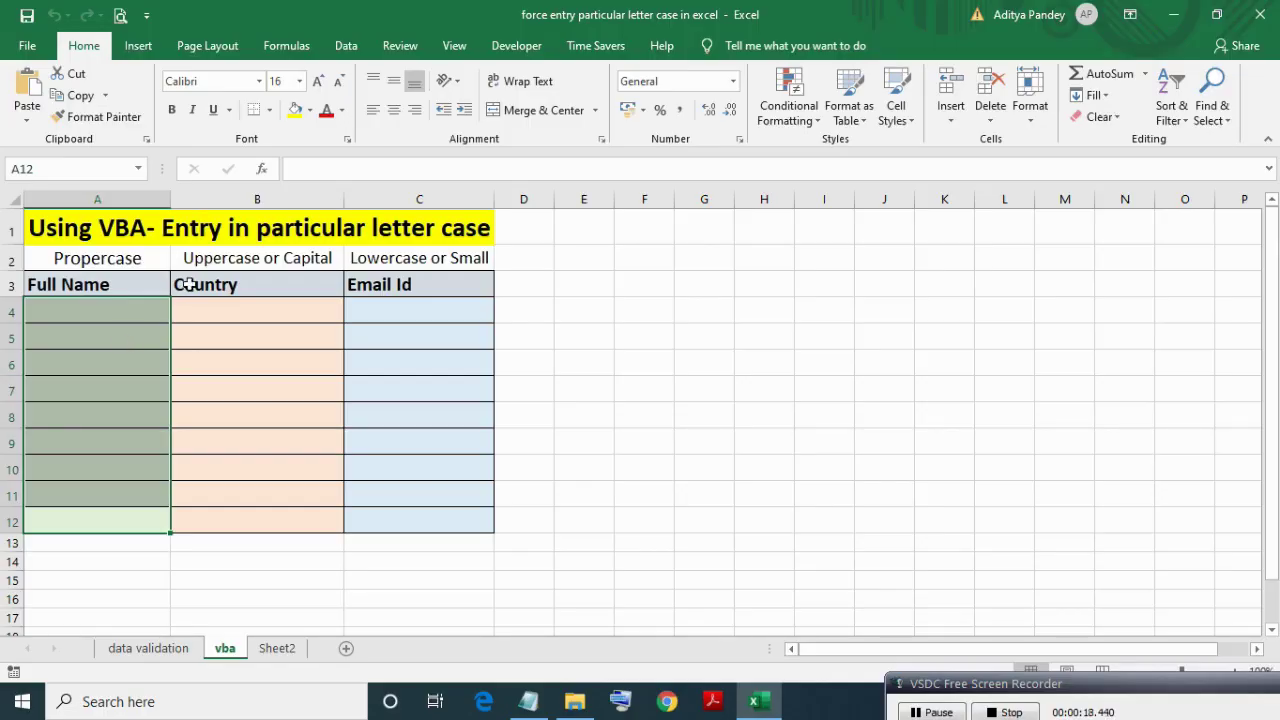
pyautogui.click(135, 266)
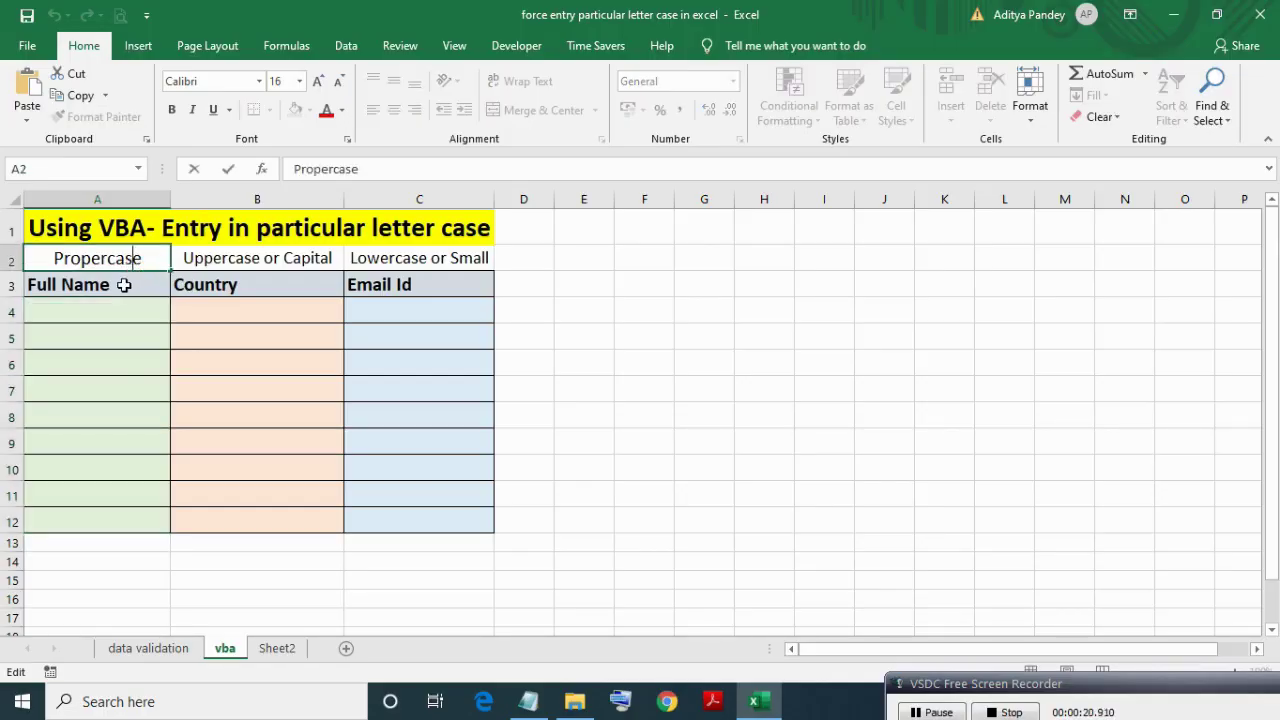
pyautogui.click(124, 285)
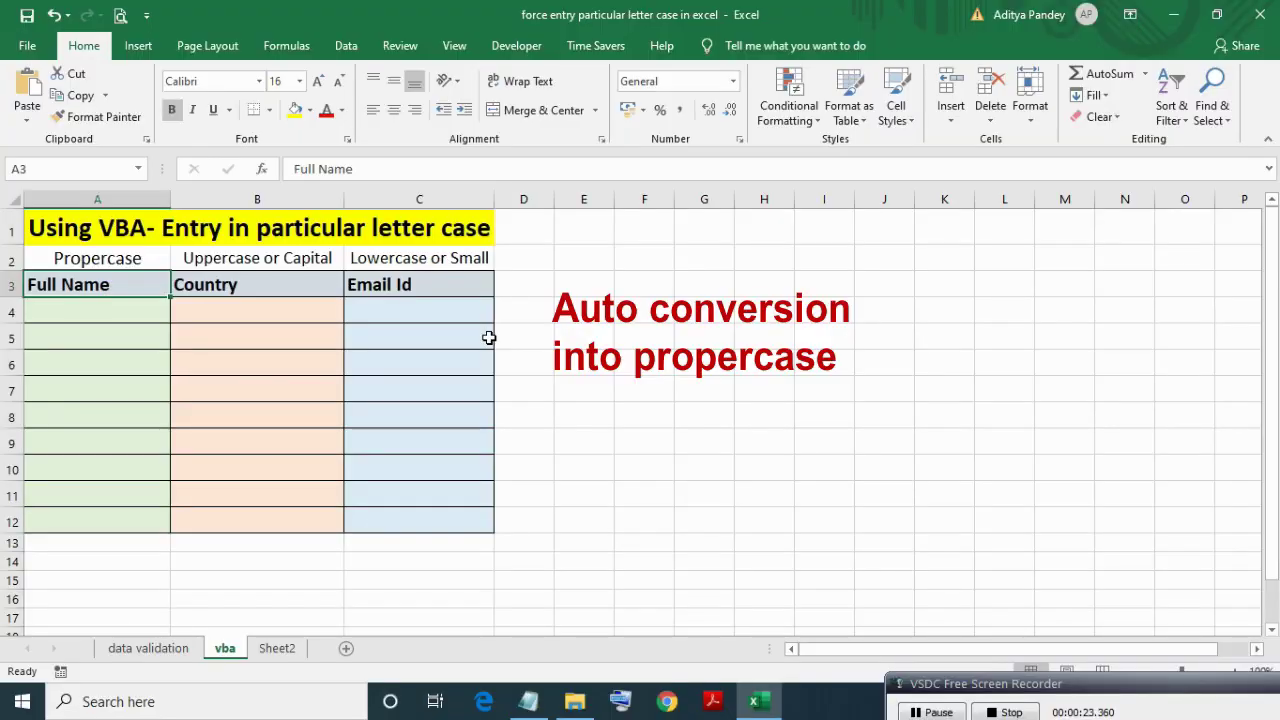
pyautogui.click(110, 308)
pyautogui.click(127, 332)
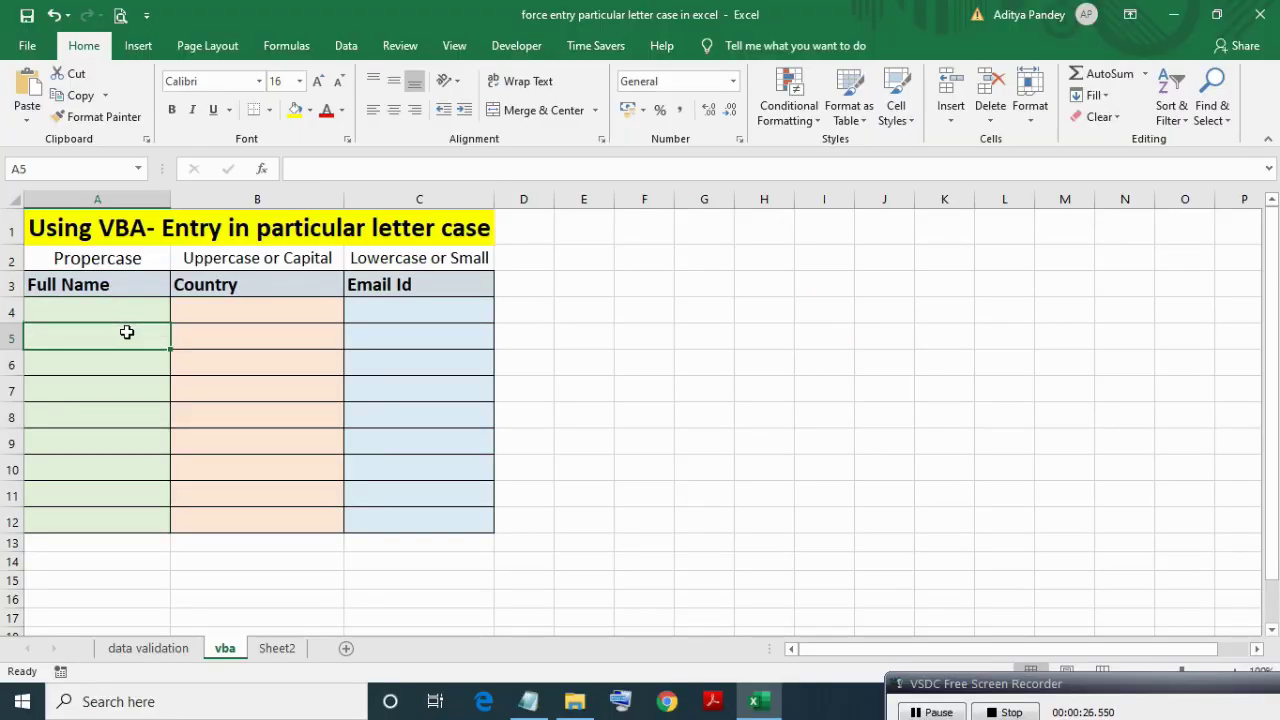
pyautogui.click(103, 312)
pyautogui.click(108, 332)
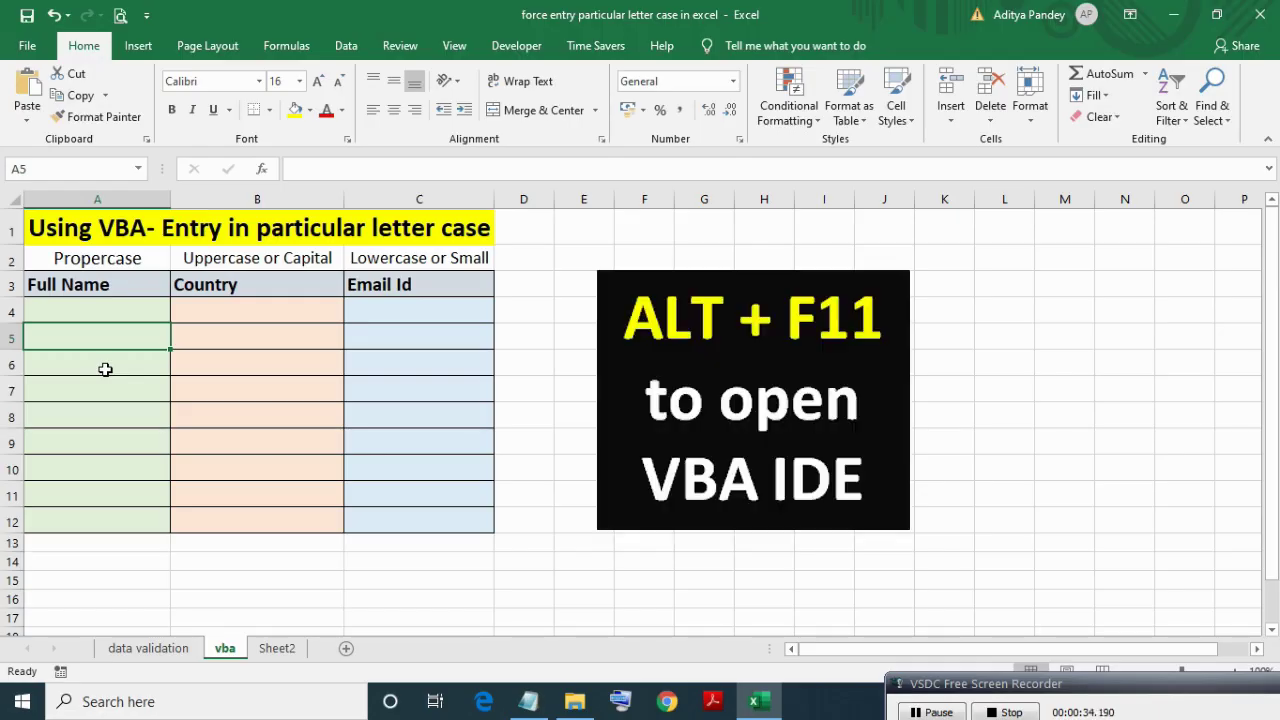
pyautogui.hotkey('alt', 'F11')
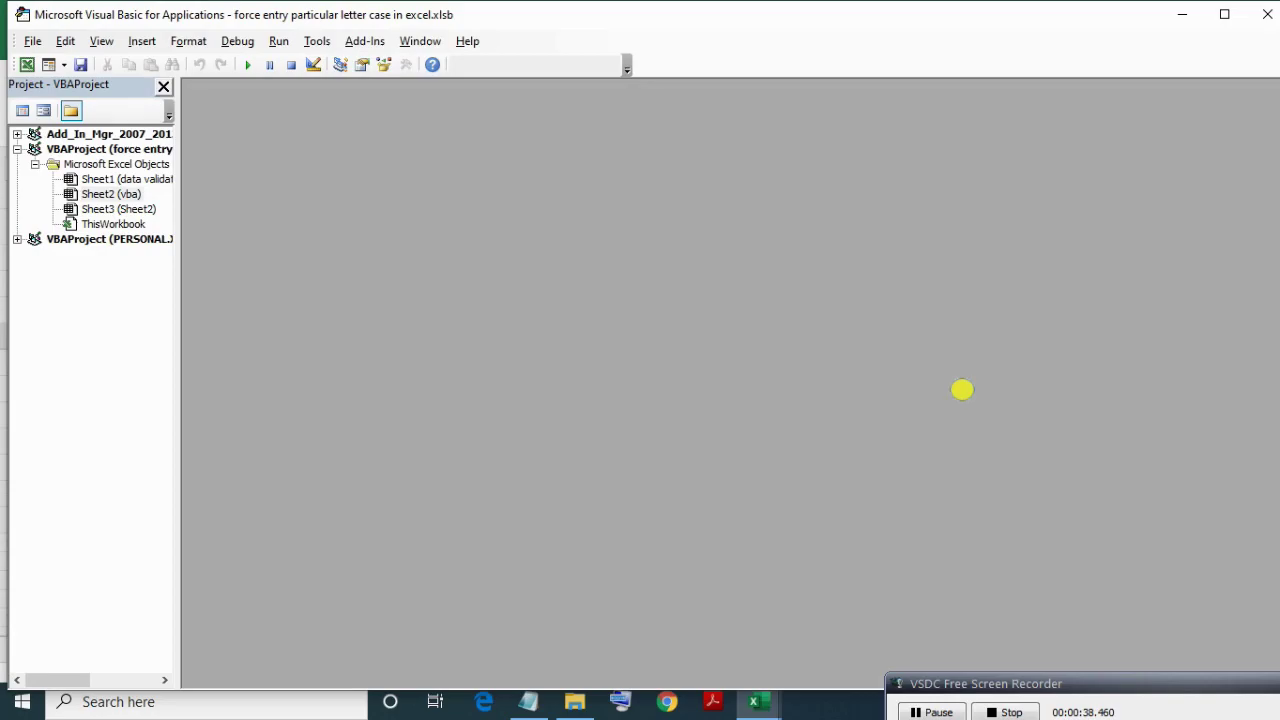
# In the vba sheet's code module, add a Worksheet_Change event procedure.
pyautogui.doubleClick(95, 194)
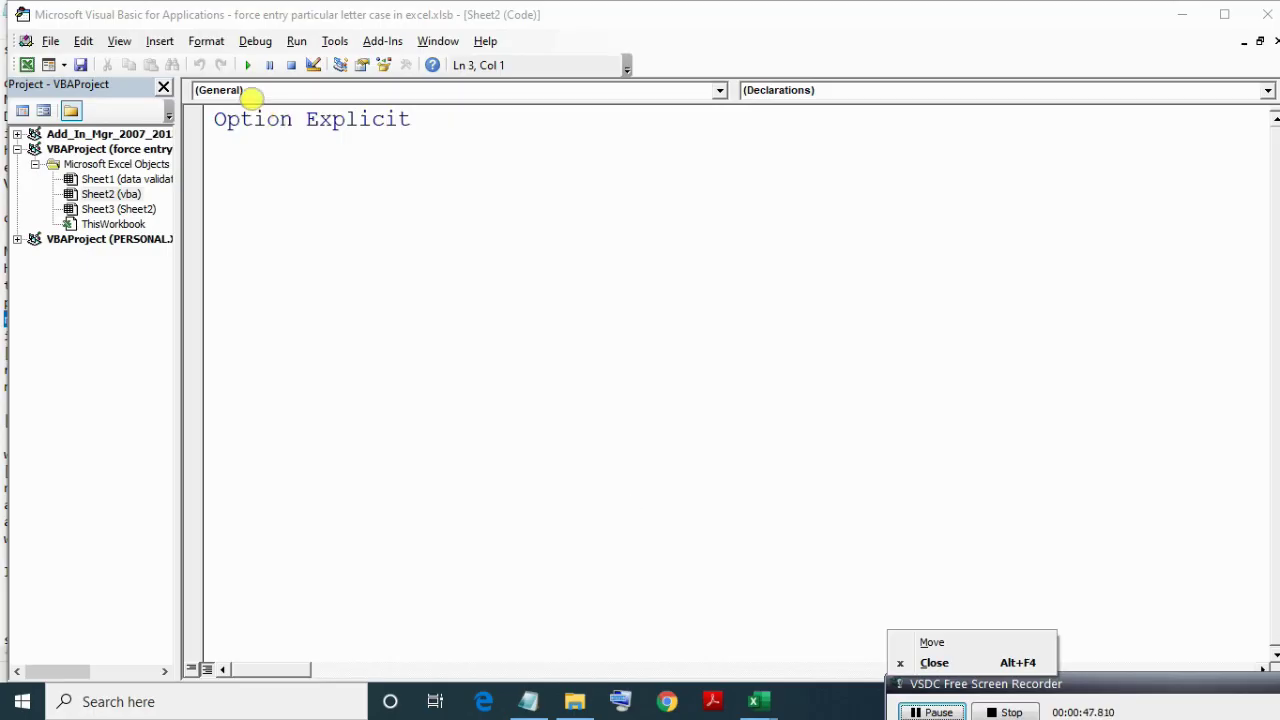
pyautogui.click(719, 90)
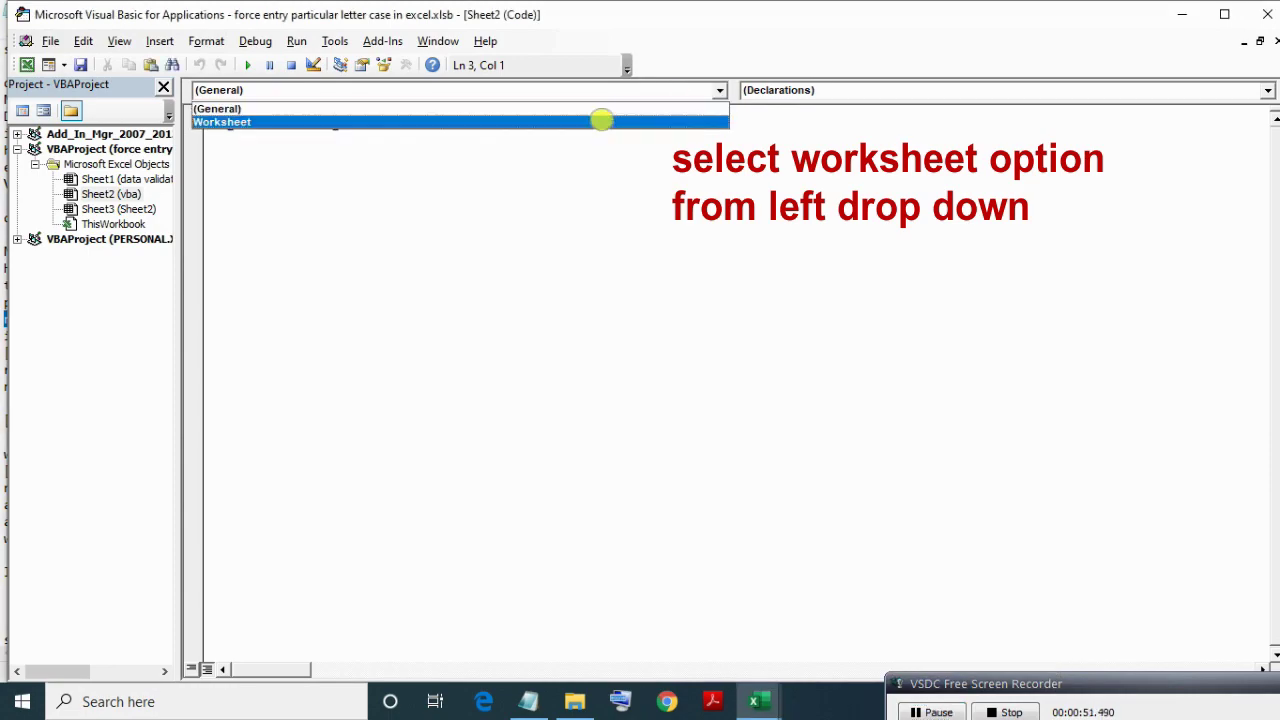
pyautogui.click(600, 117)
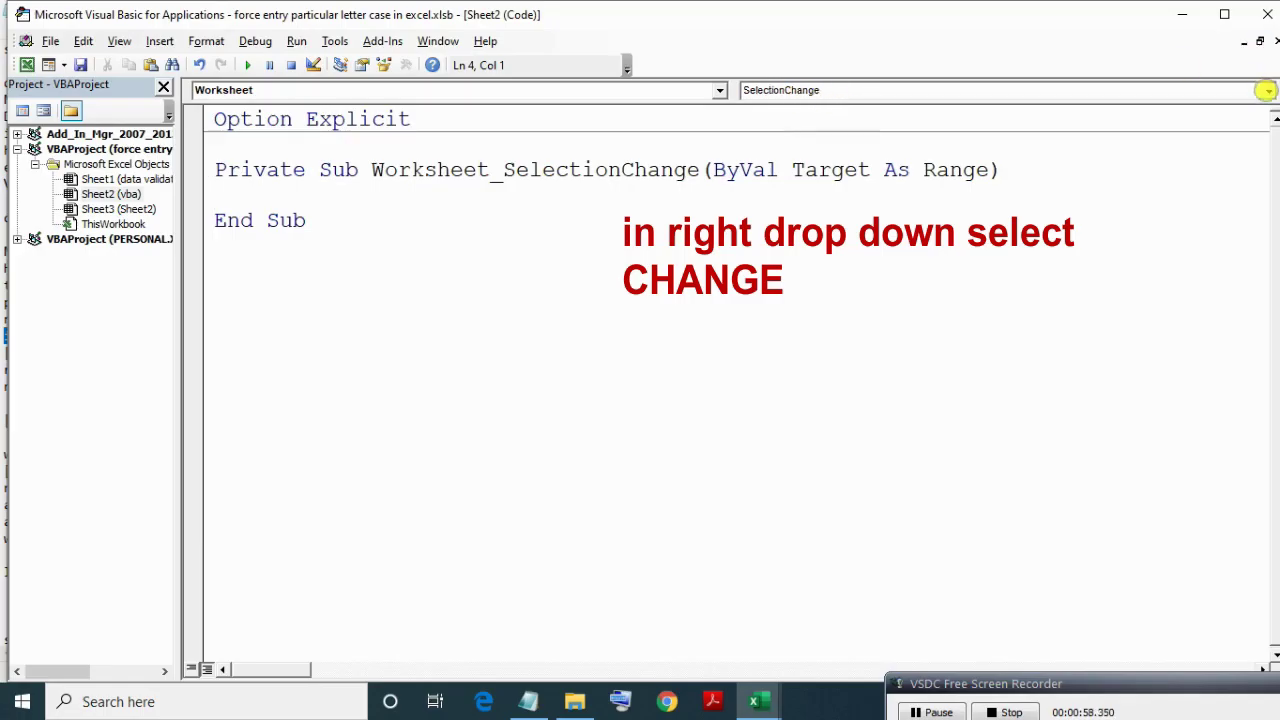
pyautogui.click(1267, 90)
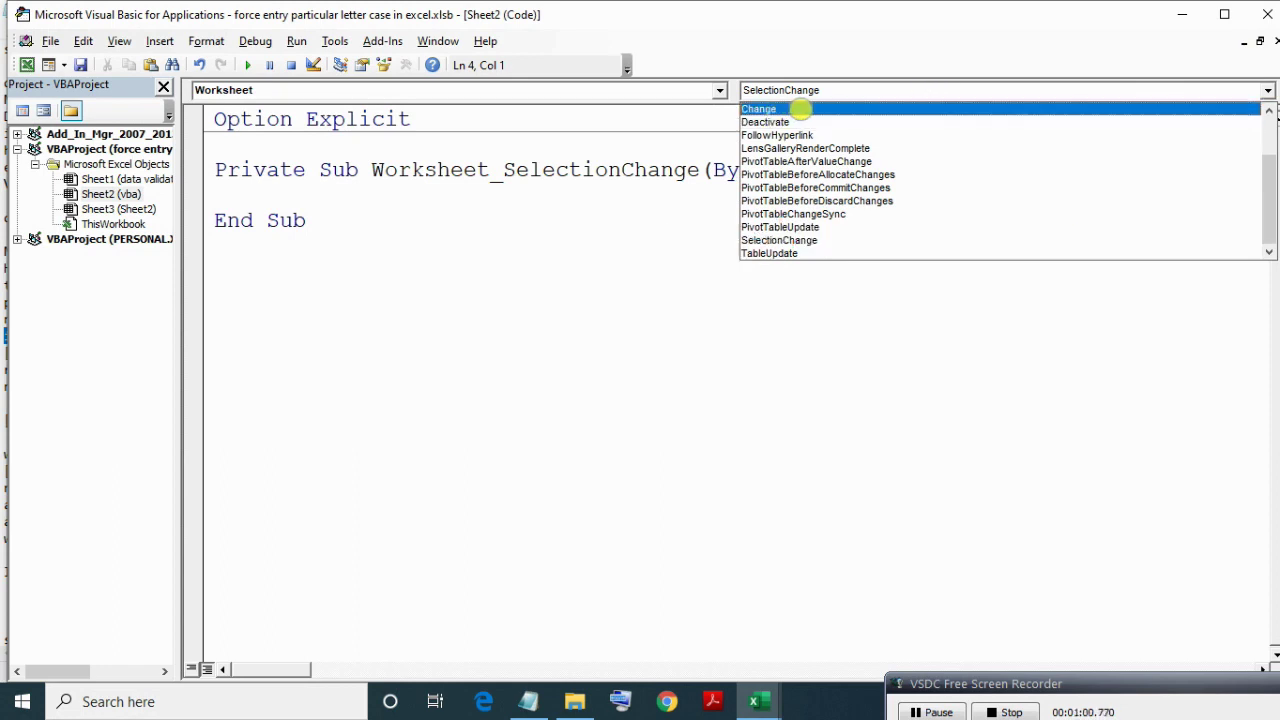
pyautogui.click(810, 108)
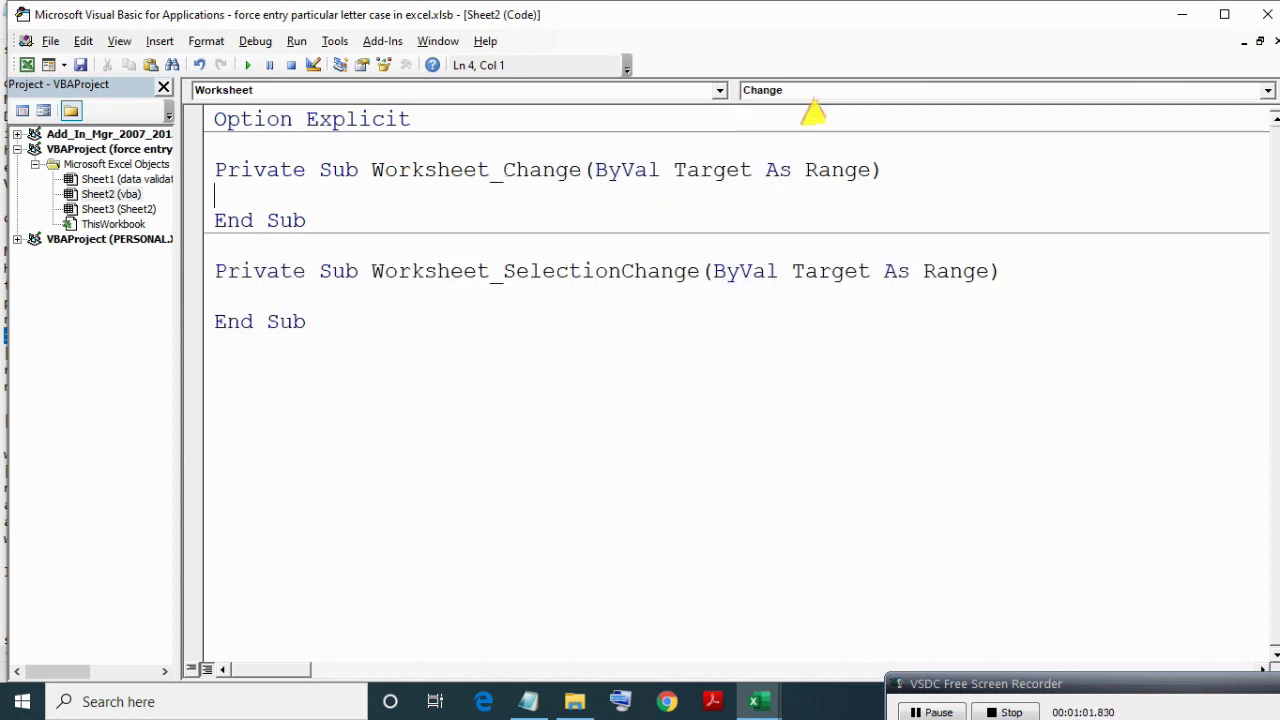
# Delete the auto-generated Worksheet_SelectionChange procedure stub.
pyautogui.click(243, 270)
pyautogui.hotkey('shift', 'Down')
pyautogui.hotkey('shift', 'Down')
pyautogui.hotkey('shift', 'Down')
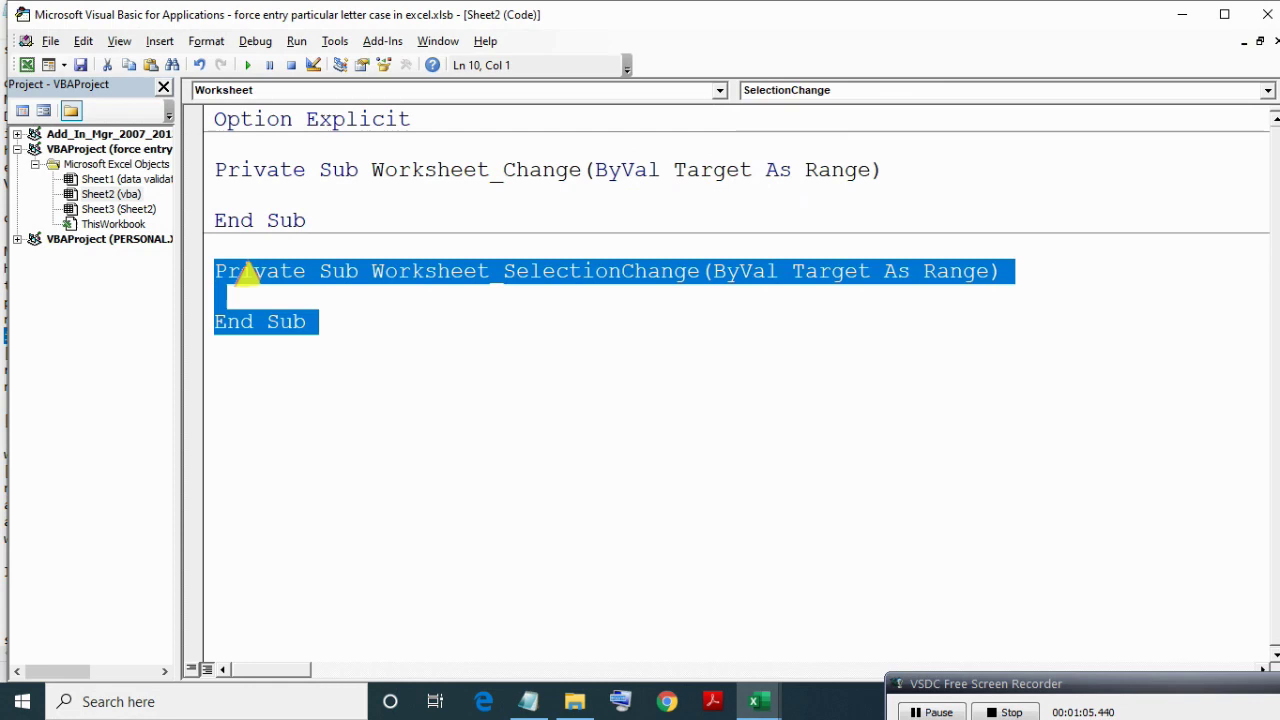
pyautogui.press('Delete')
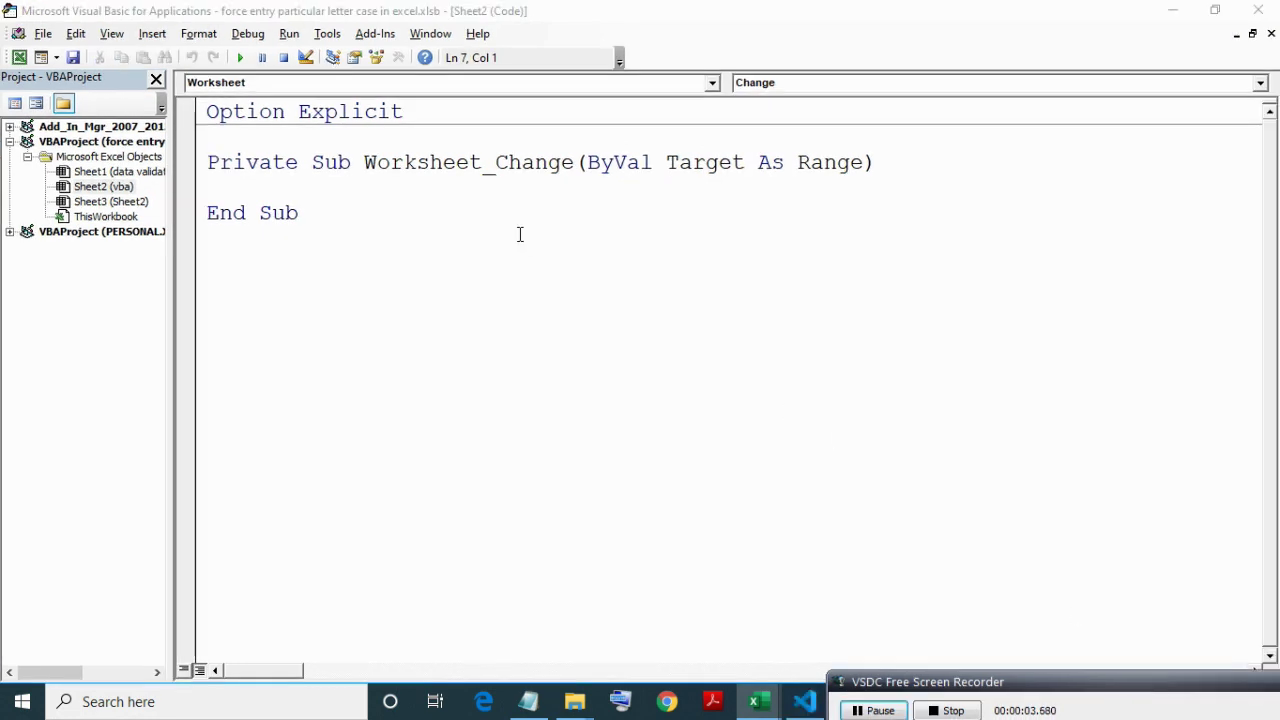
pyautogui.click(200, 163)
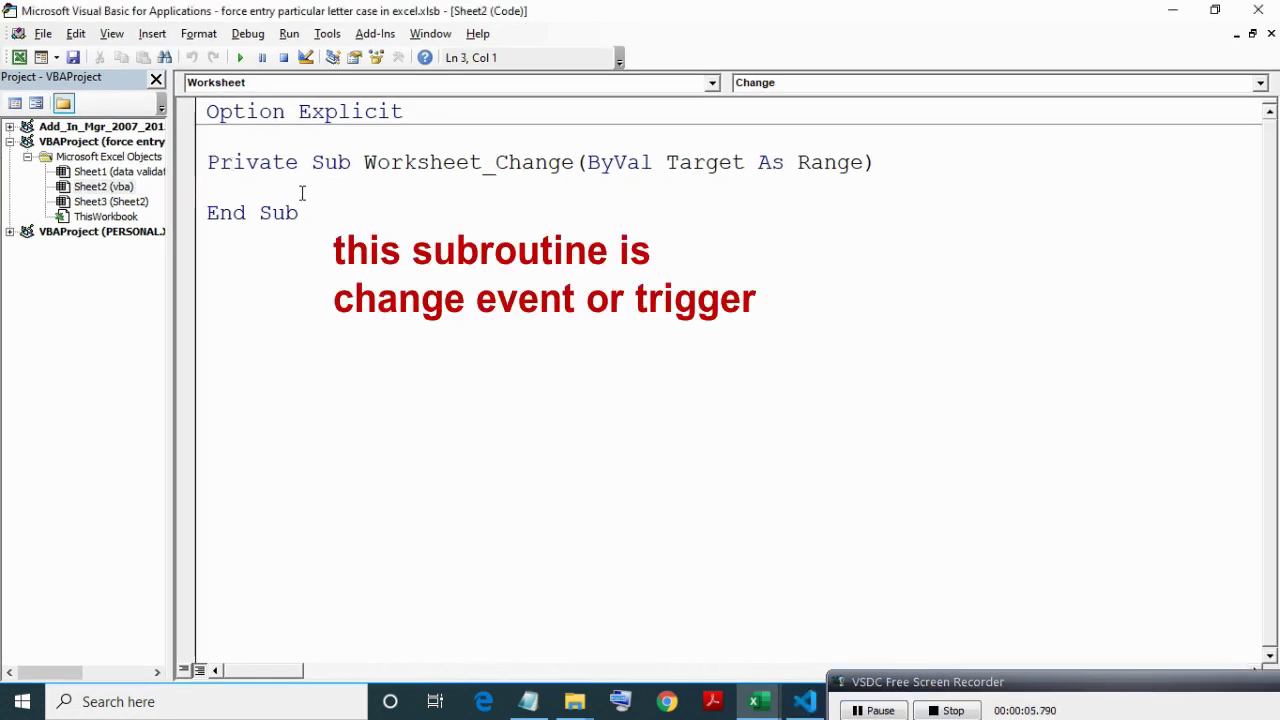
pyautogui.keyDown('shift'); pyautogui.click(327, 219); pyautogui.keyUp('shift')
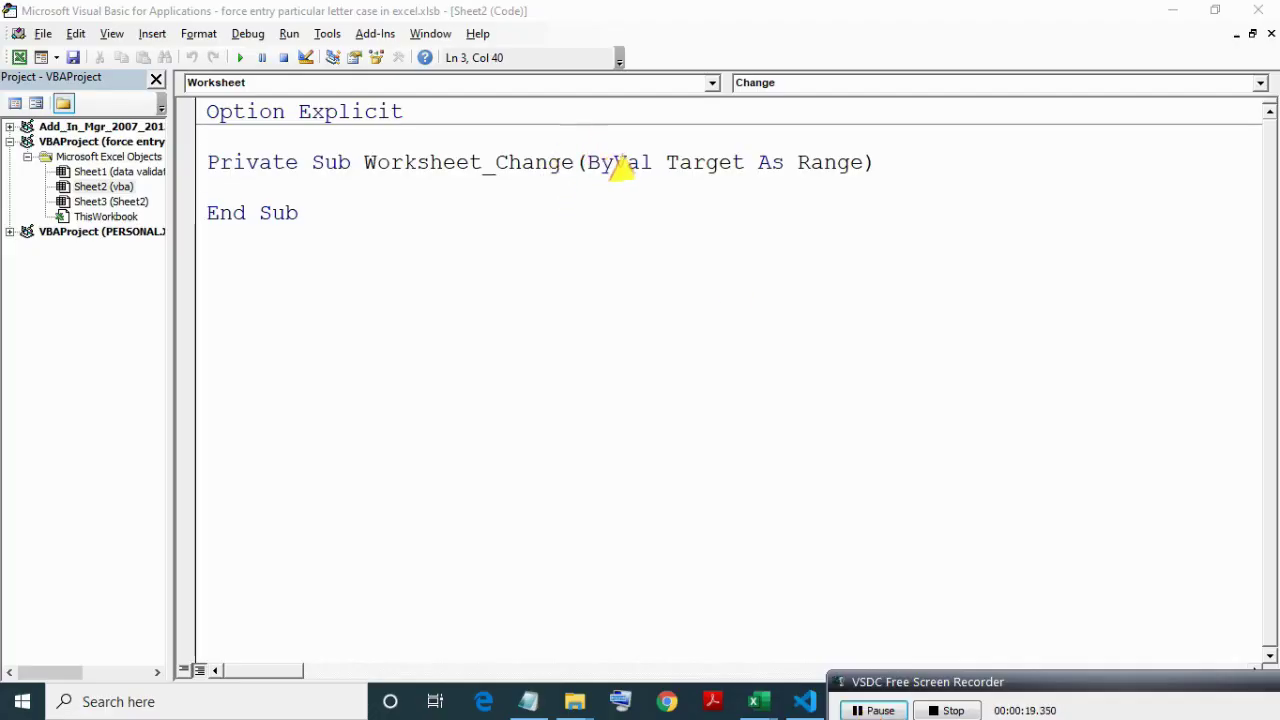
pyautogui.click(679, 162)
pyautogui.click(666, 162)
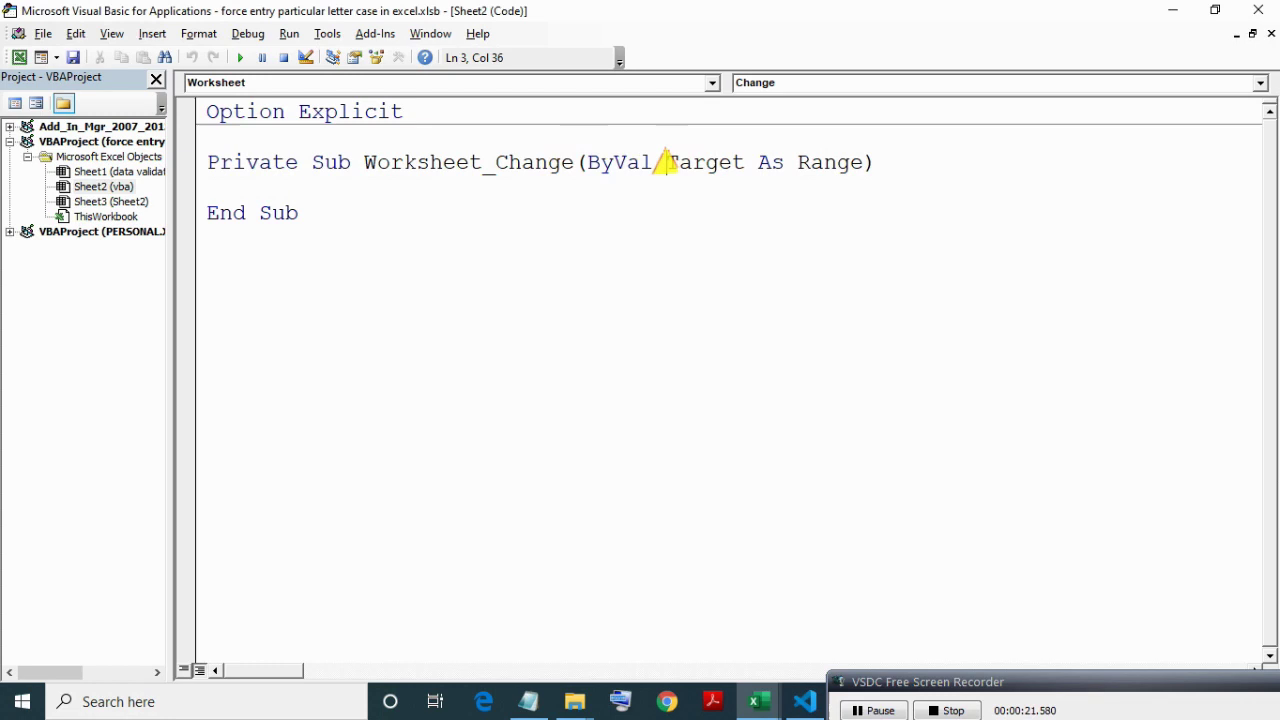
pyautogui.keyDown('shift'); pyautogui.click(861, 163); pyautogui.keyUp('shift')
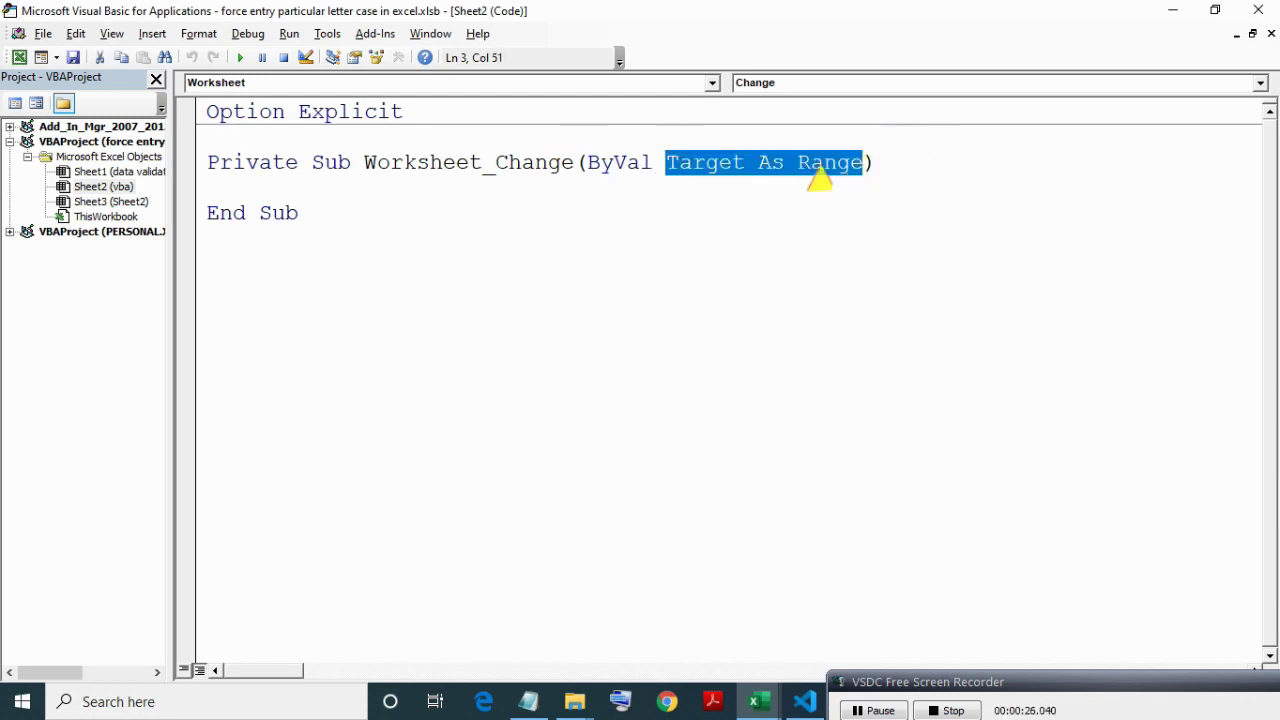
pyautogui.click(349, 197)
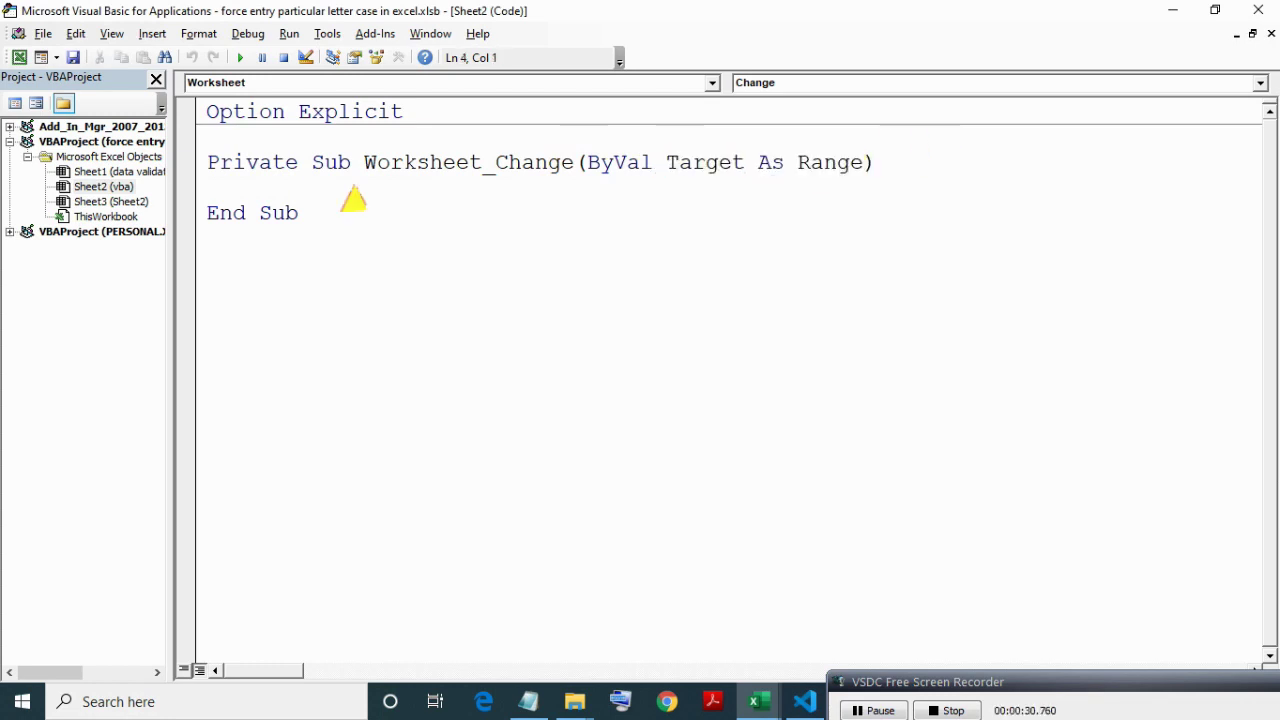
pyautogui.press('Tab')
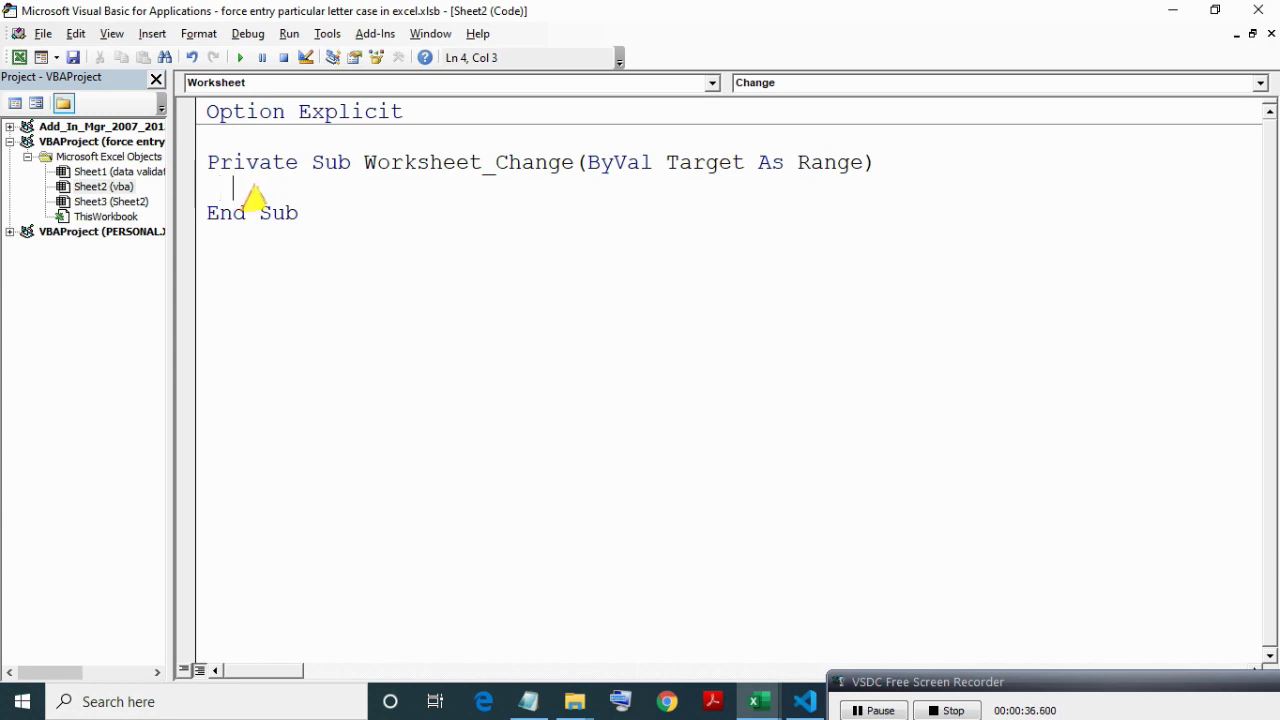
# Begin the statement Target = StrConv using IntelliSense word completion.
pyautogui.hotkey('ctrl', 'space')
pyautogui.write('tar')
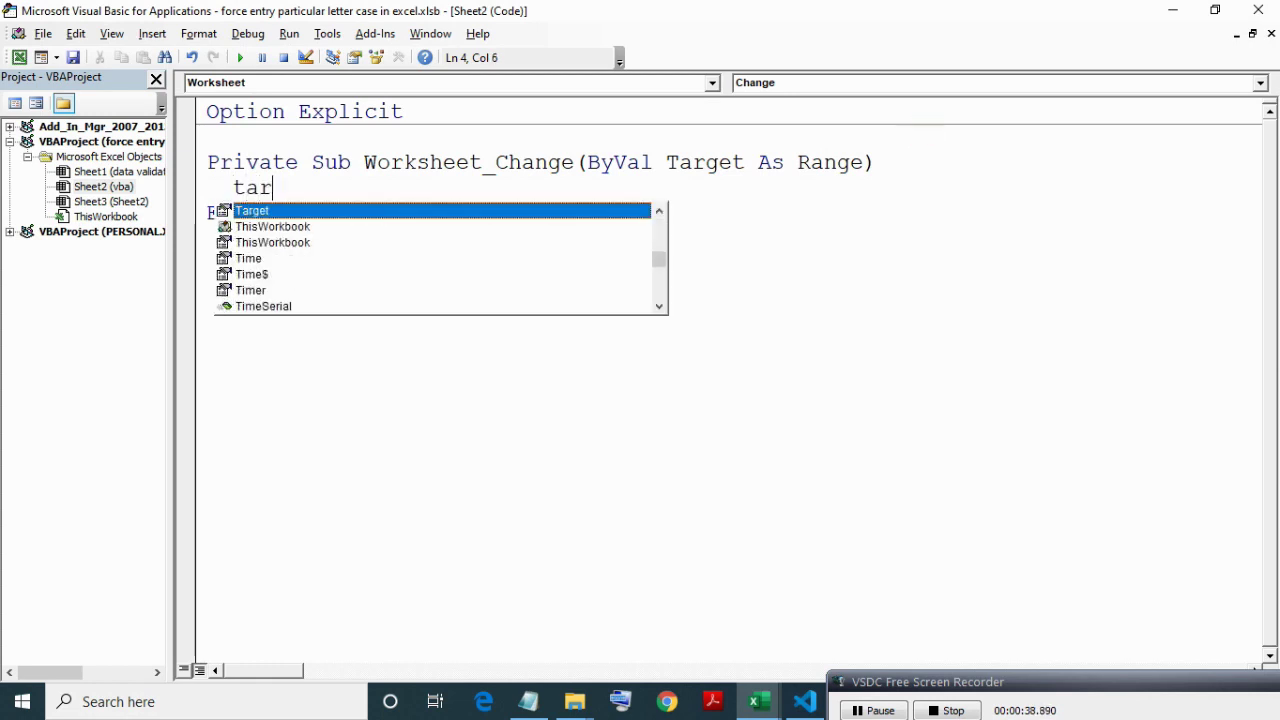
pyautogui.press('Tab')
pyautogui.write('=')
pyautogui.hotkey('ctrl', 'space')
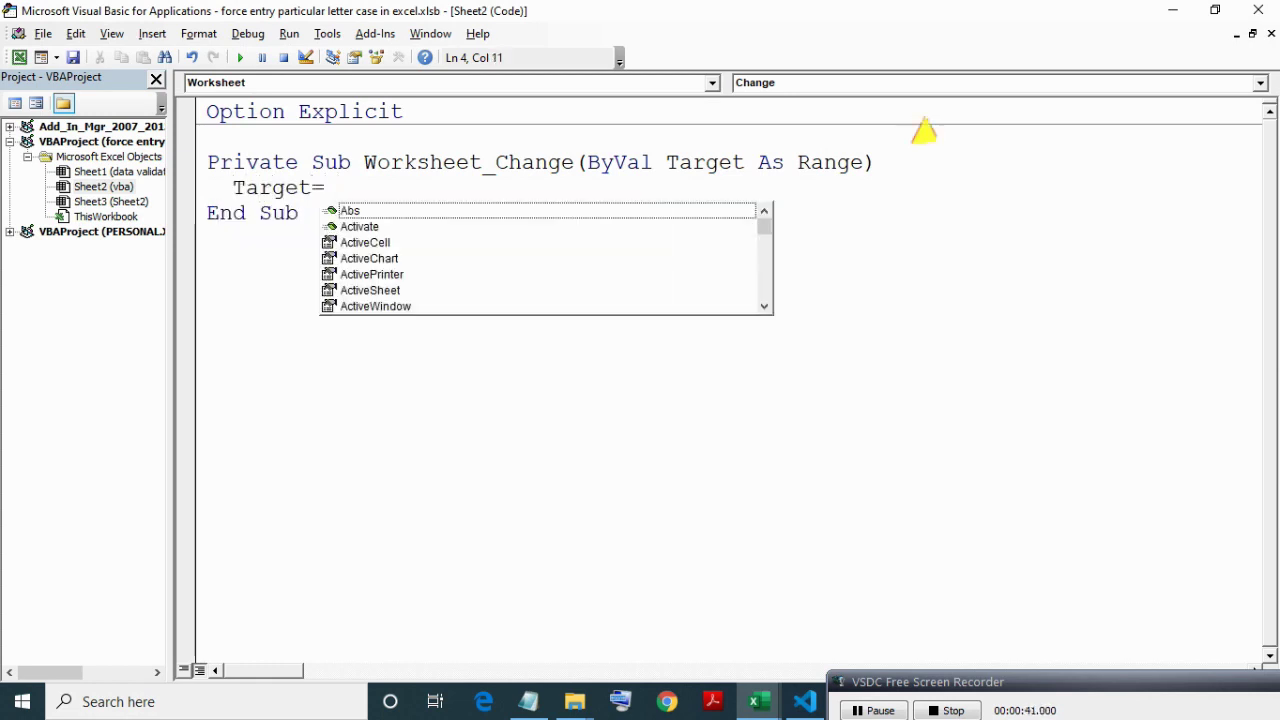
pyautogui.write('strco')
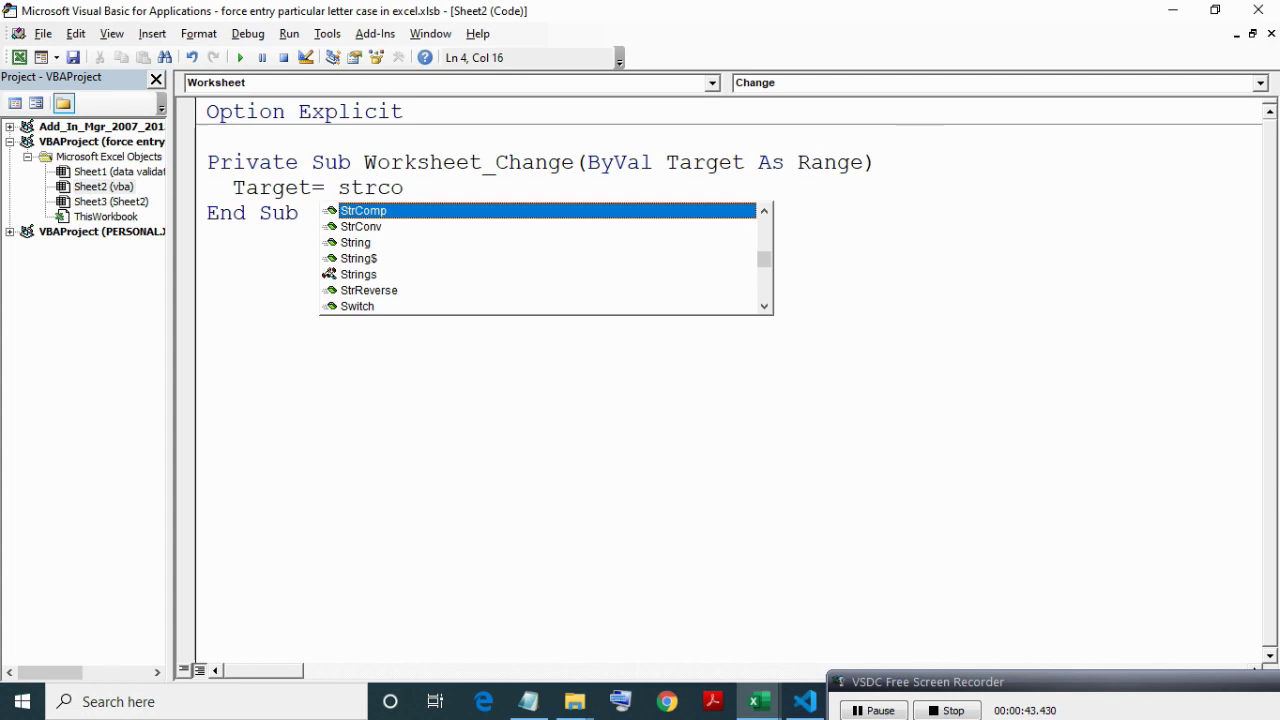
pyautogui.press('Down')
pyautogui.press('Tab')
# Complete the StrConv arguments as (Target, vbProperCase) and close the parenthesis.
pyautogui.write('(')
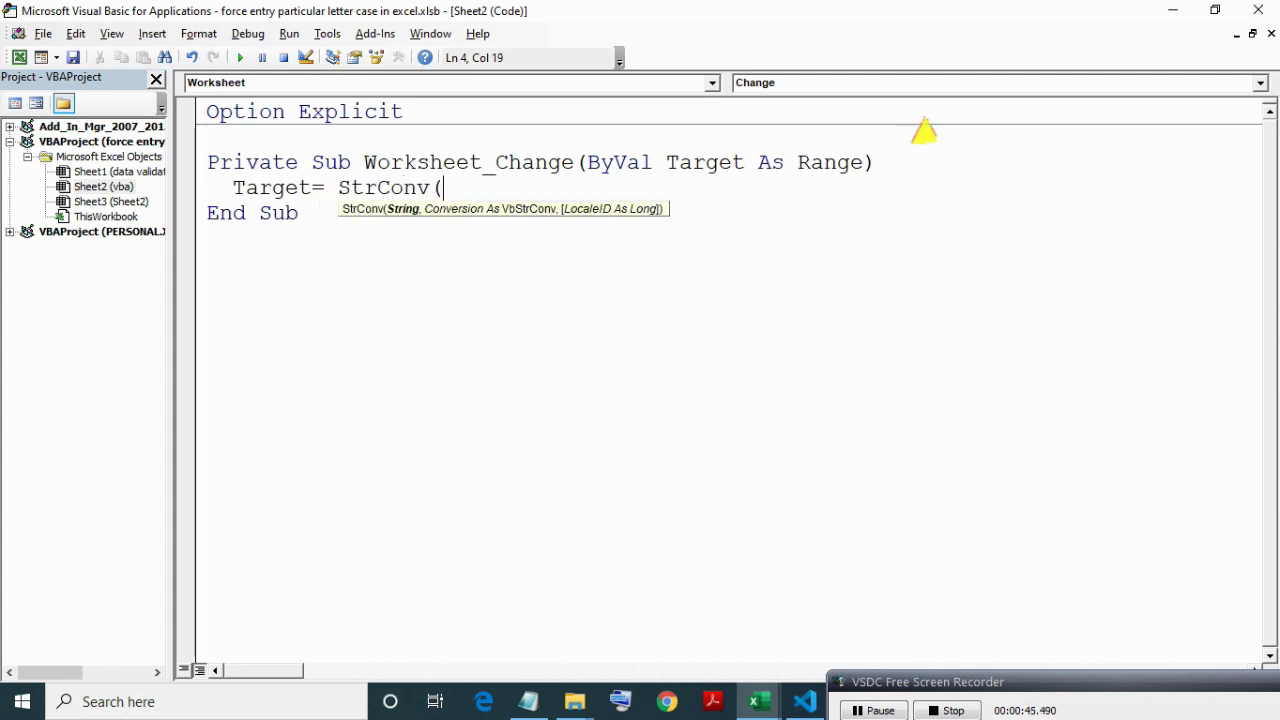
pyautogui.write('t')
pyautogui.hotkey('ctrl', 'space')
pyautogui.write('r')
pyautogui.press('BackSpace')
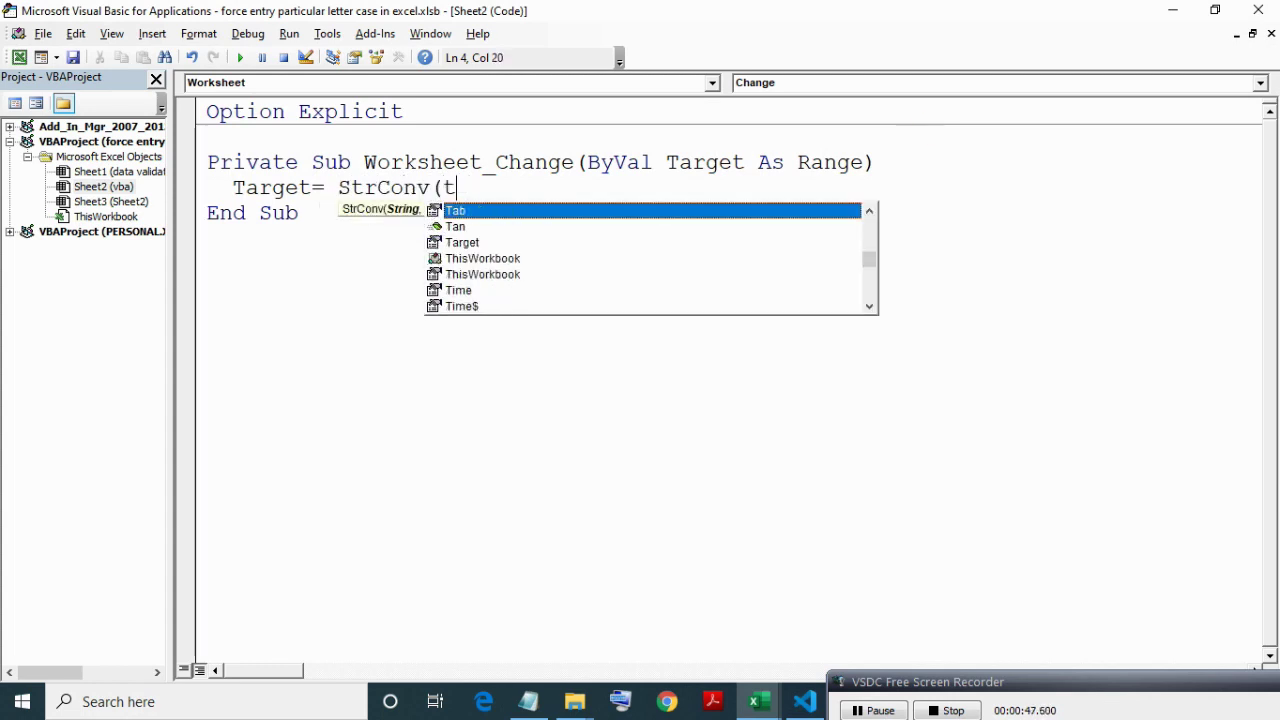
pyautogui.write('ar')
pyautogui.press('Tab')
pyautogui.write(',')
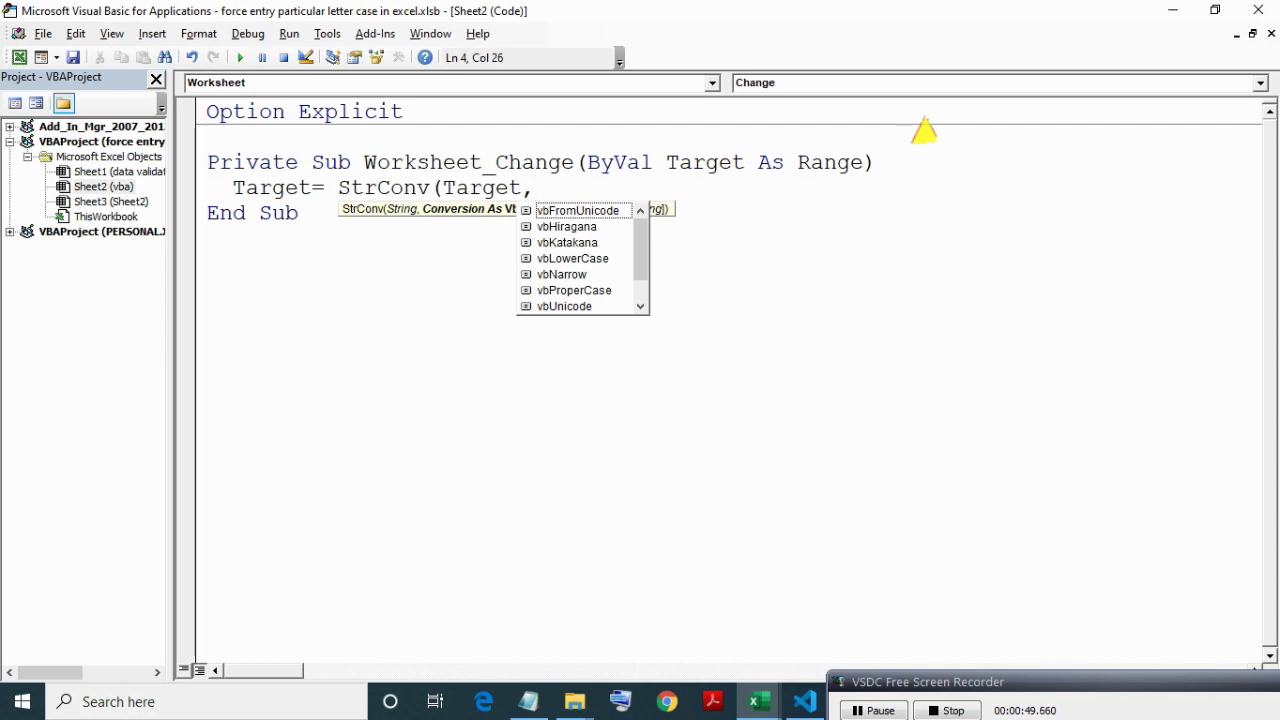
pyautogui.write('vbProp')
pyautogui.press('Tab')
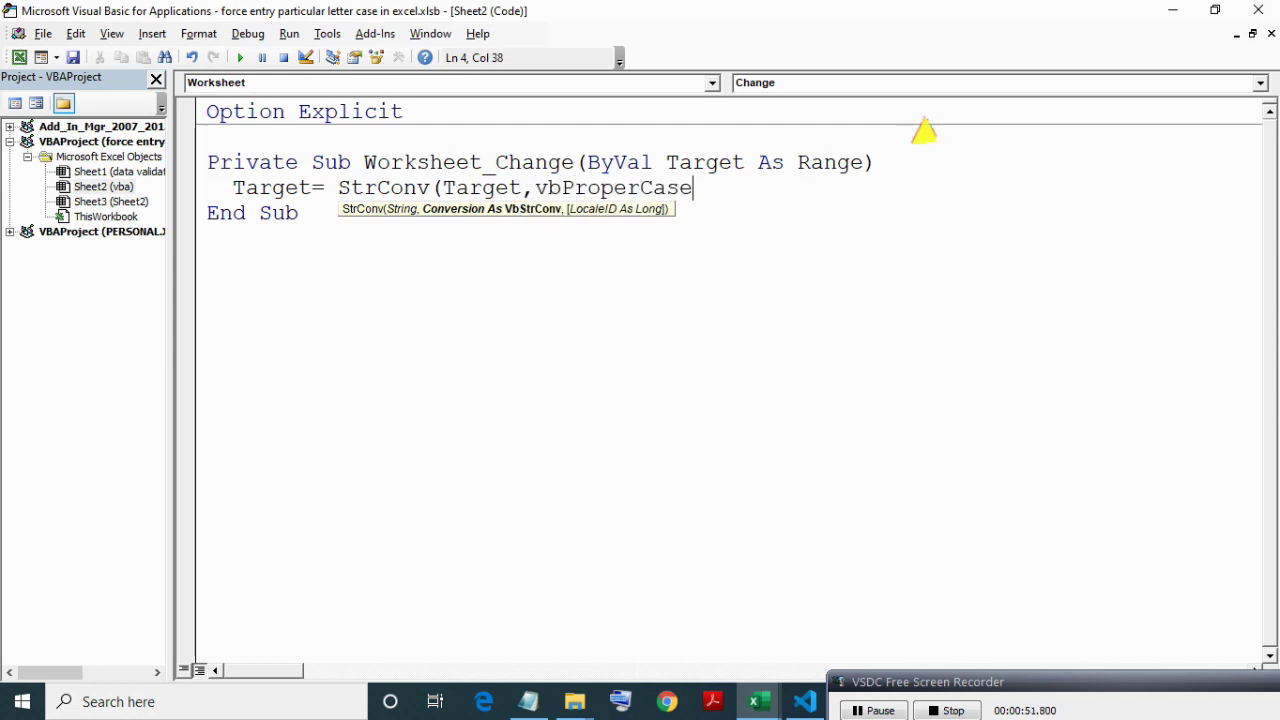
pyautogui.write(')')
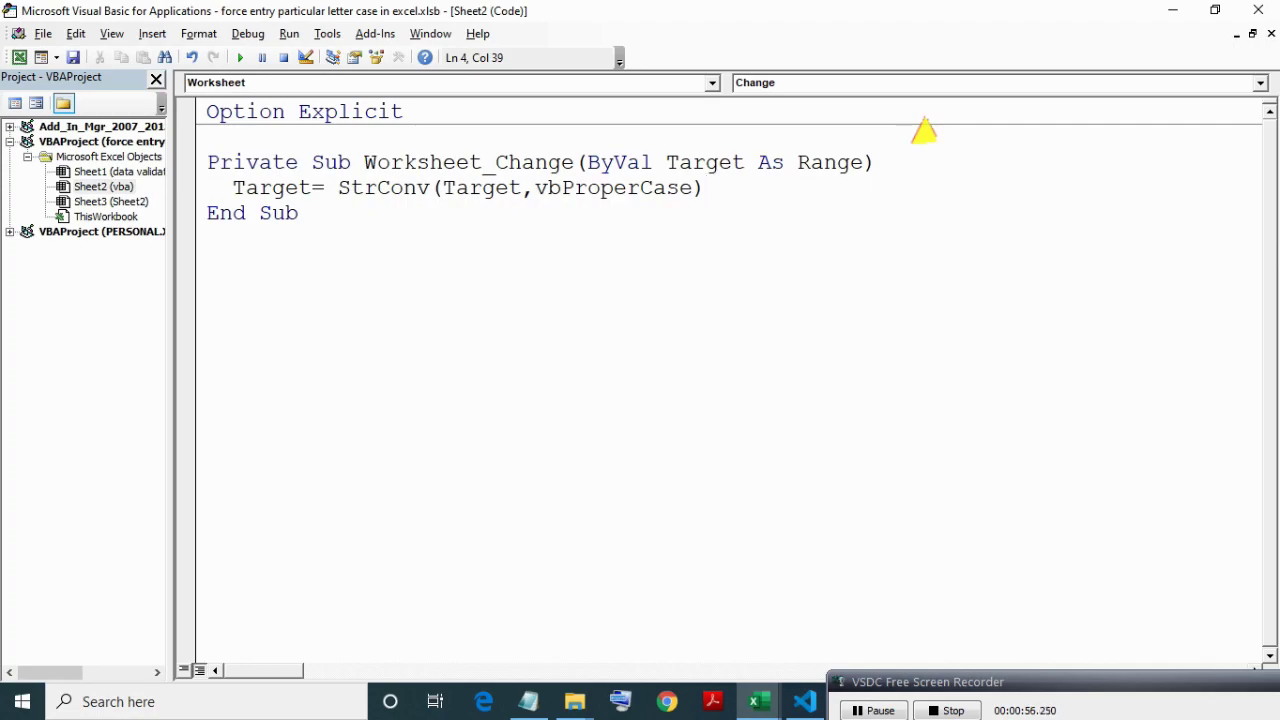
# Select the Target = StrConv(Target, vbProperCase) statement to explain what it does.
pyautogui.hotkey('shift', 'Home')
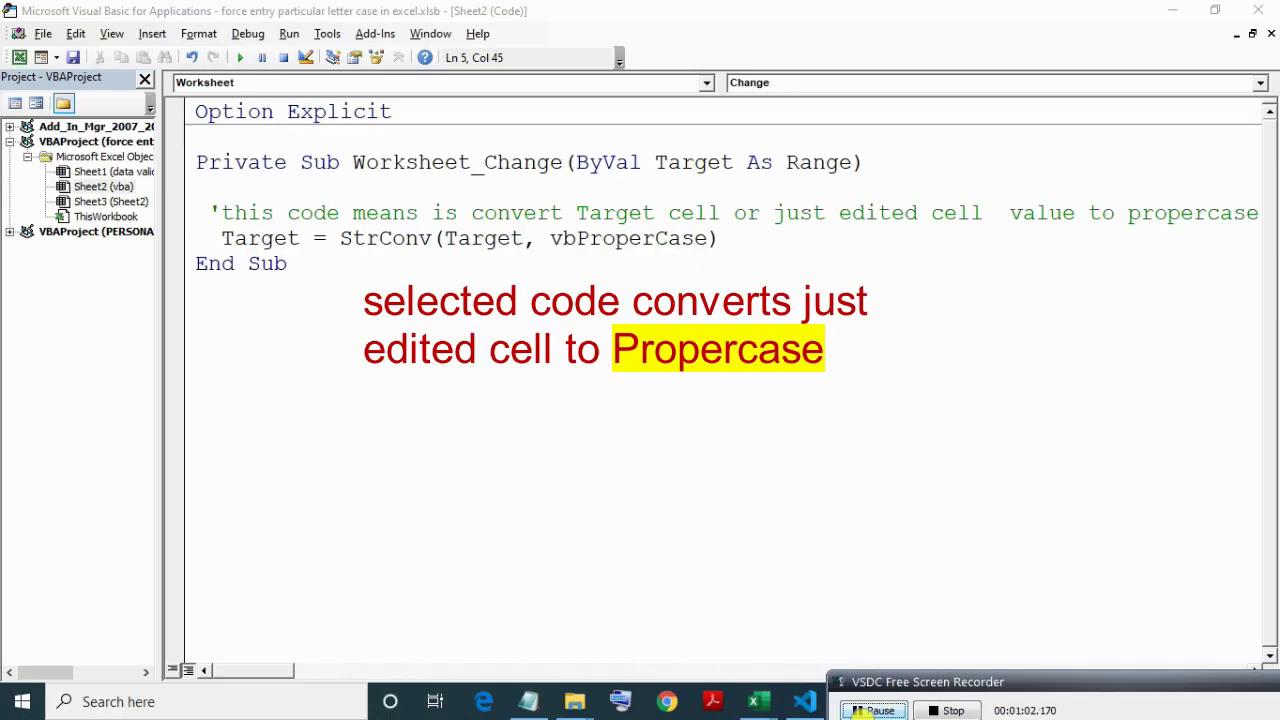
pyautogui.moveTo(221, 238); pyautogui.dragTo(720, 238)
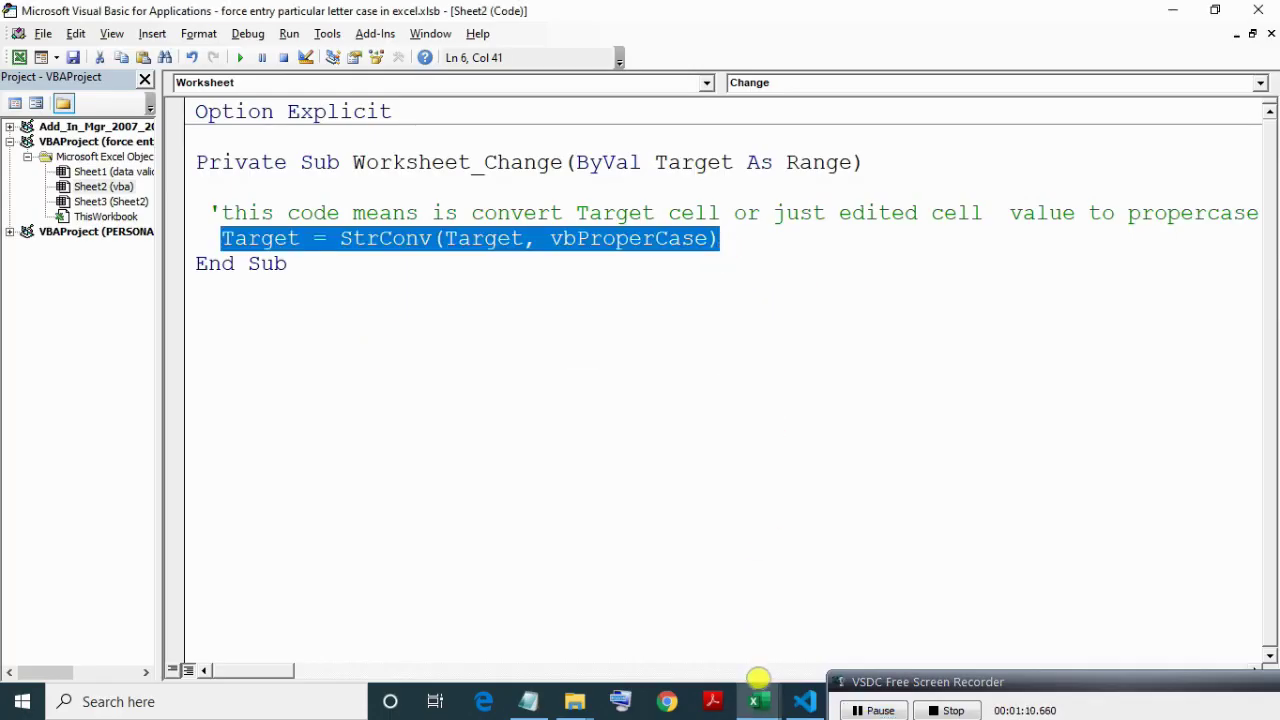
pyautogui.click(759, 700)
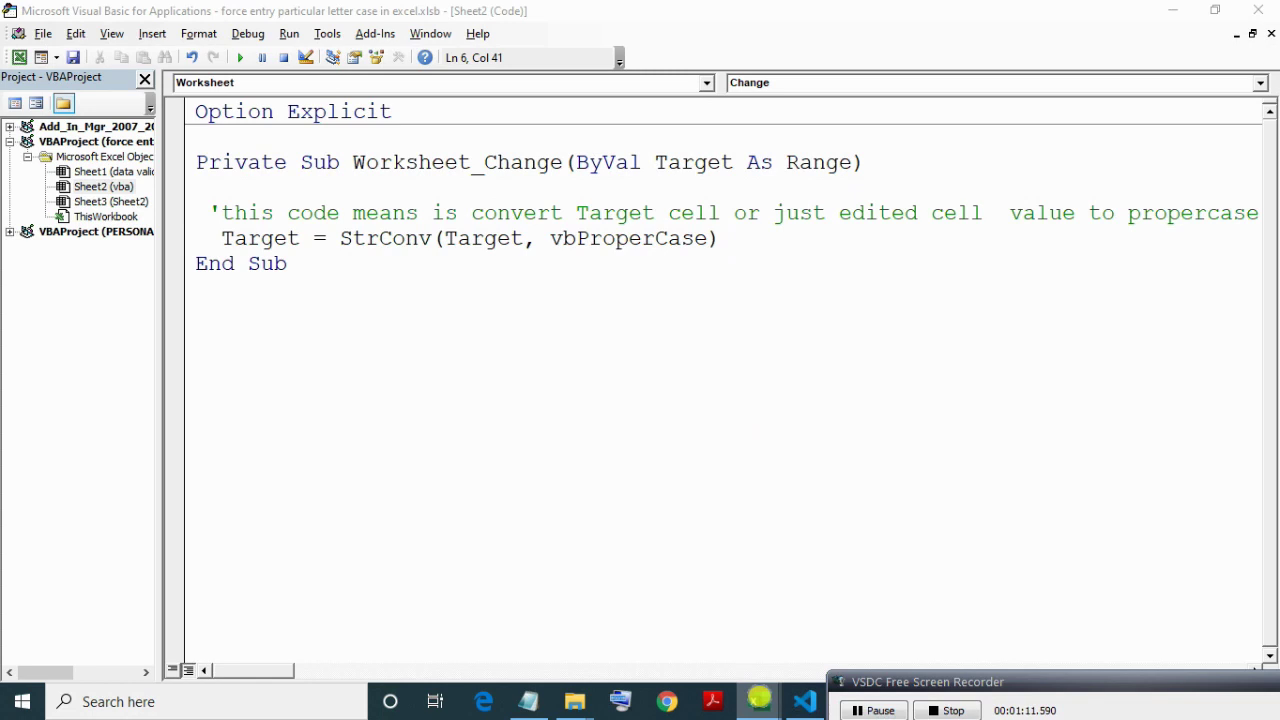
# Enter a lowercase full name in A5 and 'asd asd' in A6 to test proper-case conversion.
pyautogui.click(654, 637)
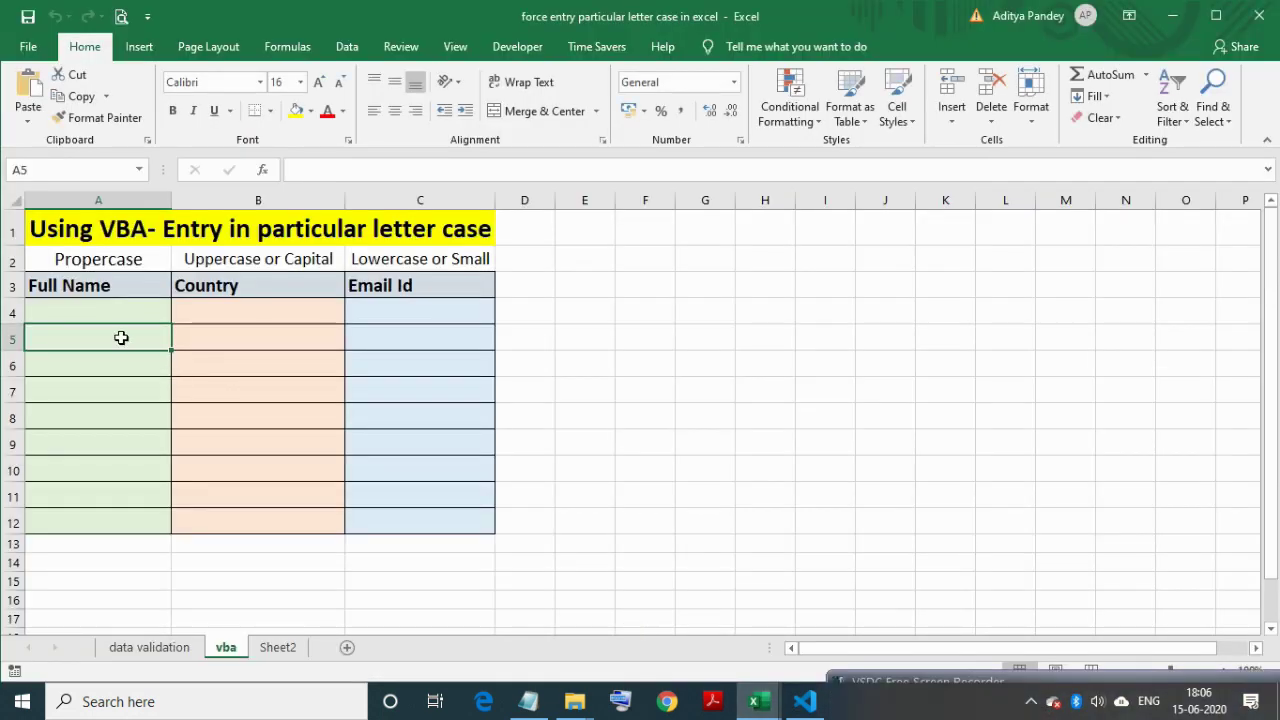
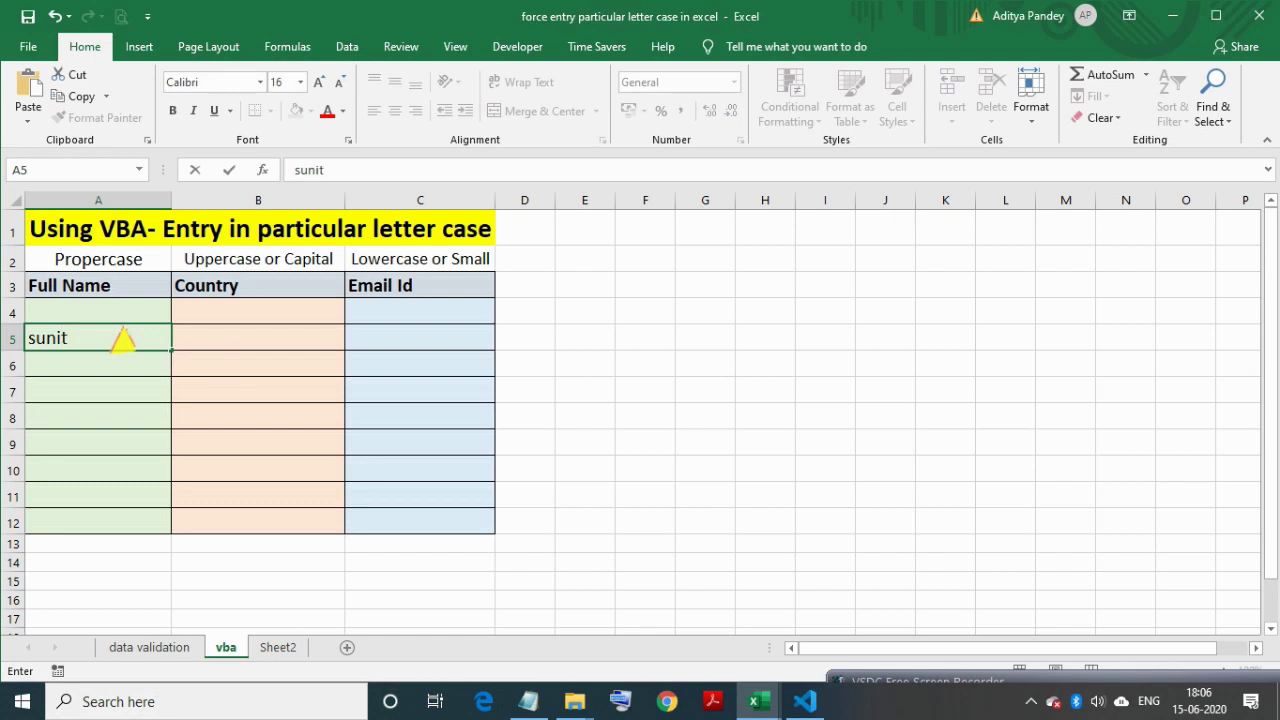
pyautogui.press('Return')
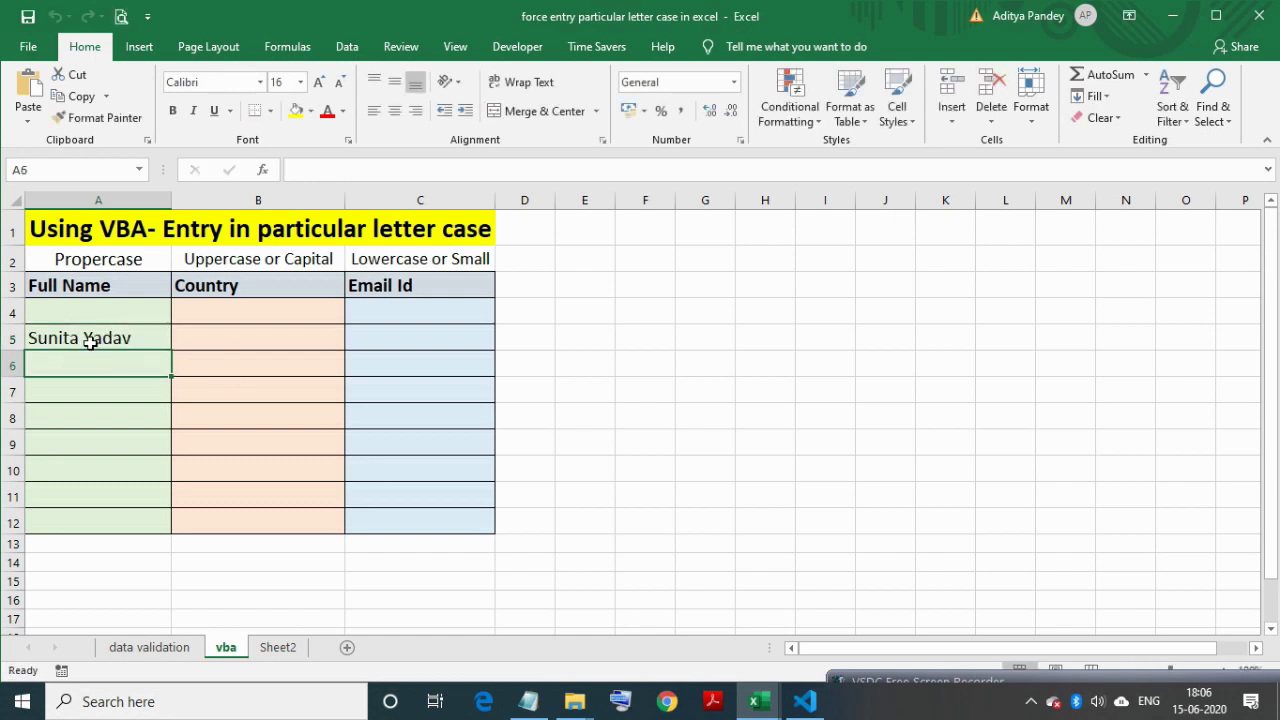
pyautogui.write('asd asd')
pyautogui.press('Return')
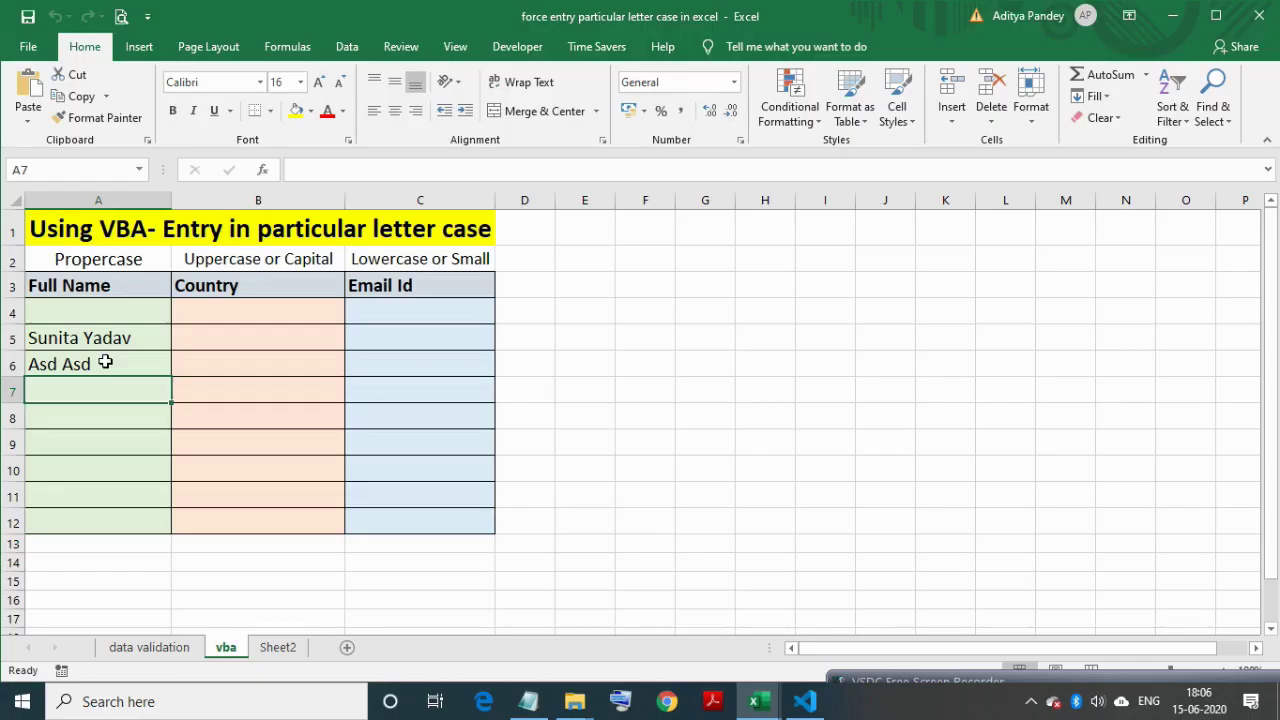
# Type test entries 'un un', 'email' and 'eimas sdl' into B5, C5 and D5.
pyautogui.click(235, 338)
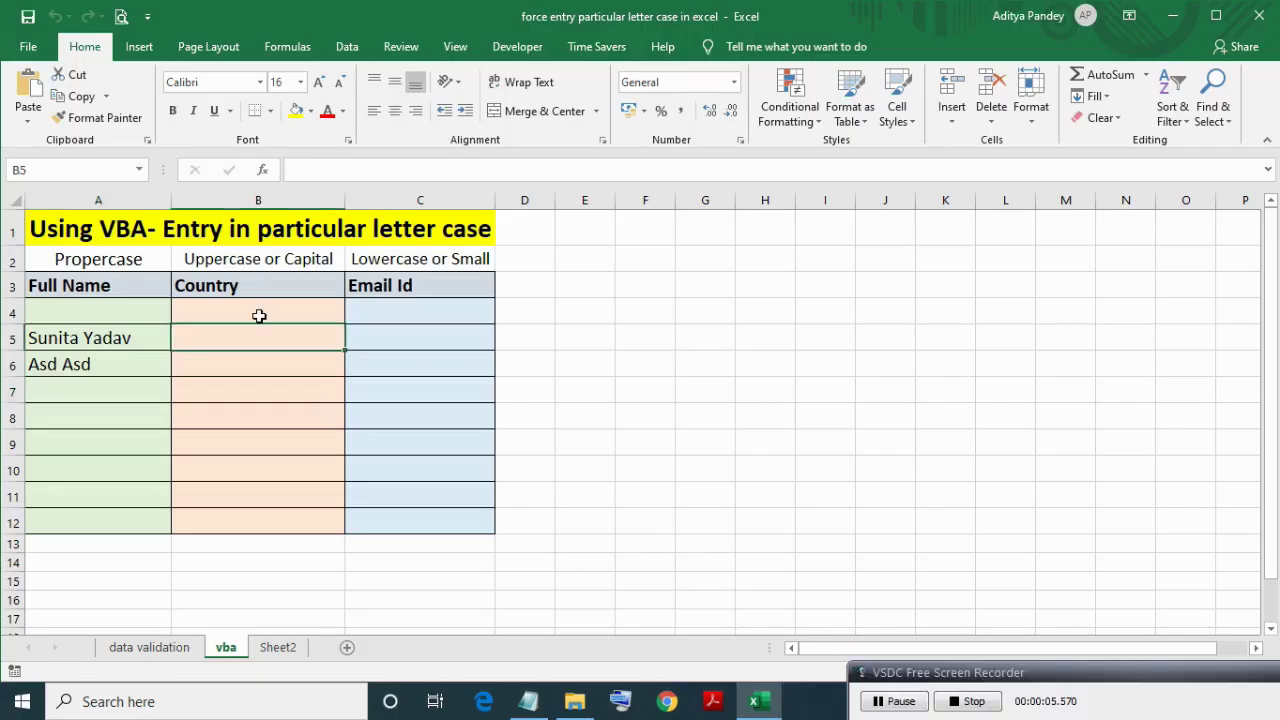
pyautogui.write('un un')
pyautogui.press('Tab')
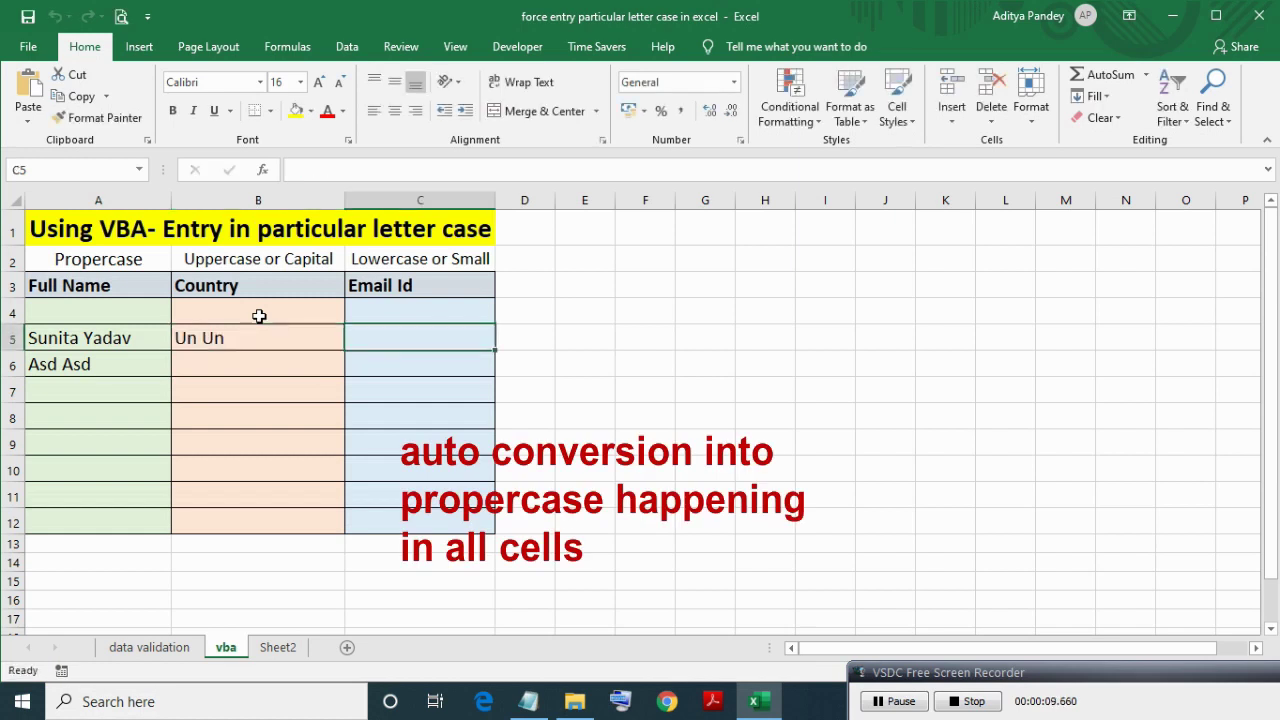
pyautogui.write('email')
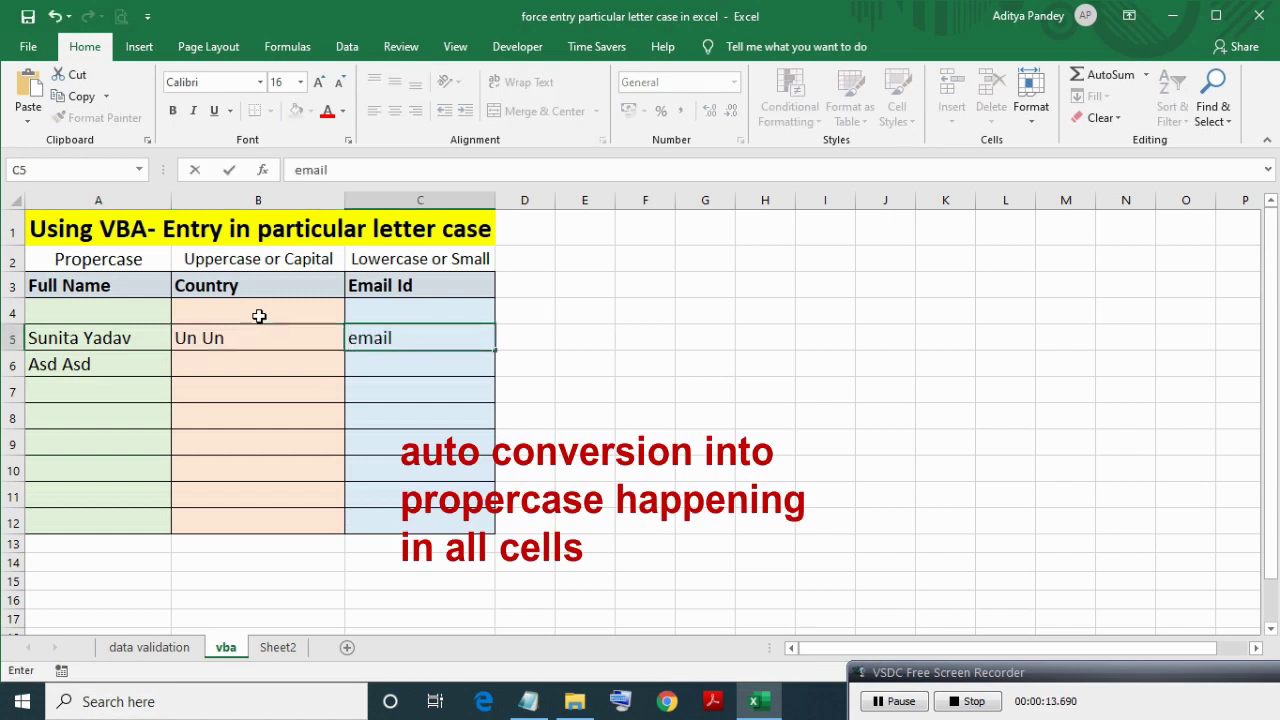
pyautogui.press('Tab')
pyautogui.write('eimas sdl')
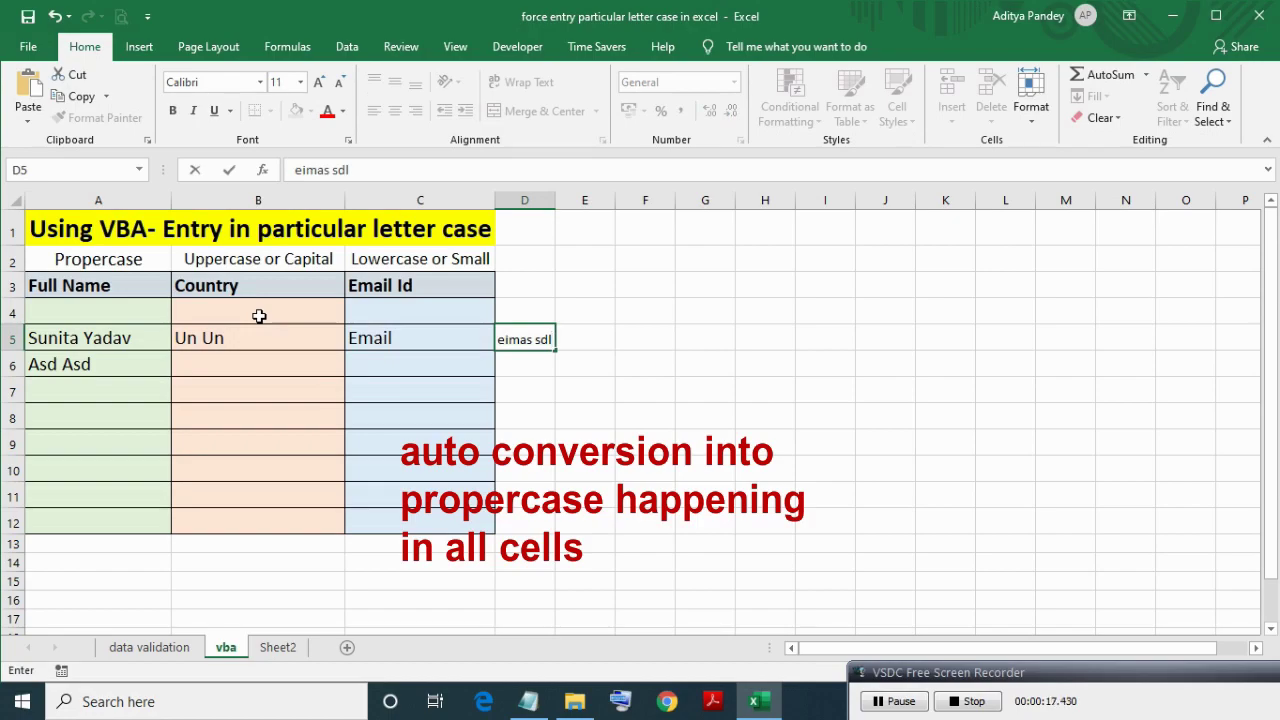
pyautogui.press('Return')
pyautogui.click(97, 317)
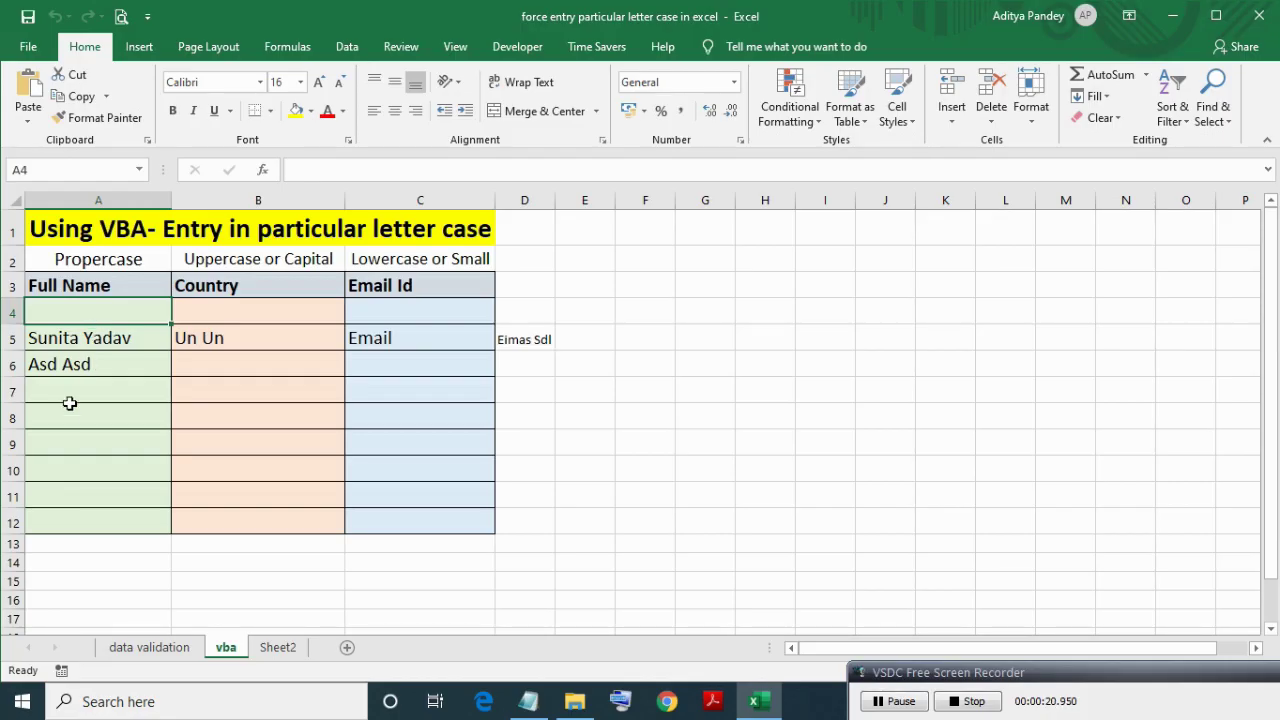
# Run Application.EnableEvents = True in the Immediate window to re-enable event macros.
pyautogui.keyDown('shift'); pyautogui.click(94, 527); pyautogui.keyUp('shift')
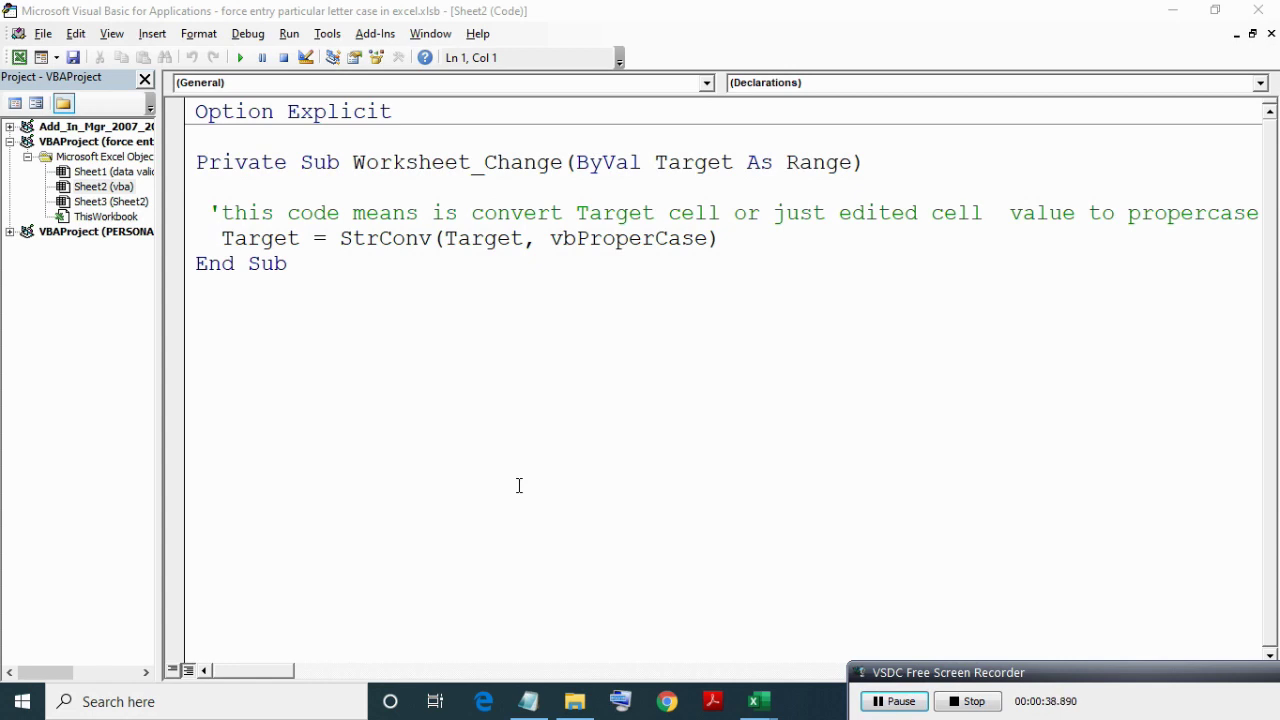
pyautogui.click(519, 485)
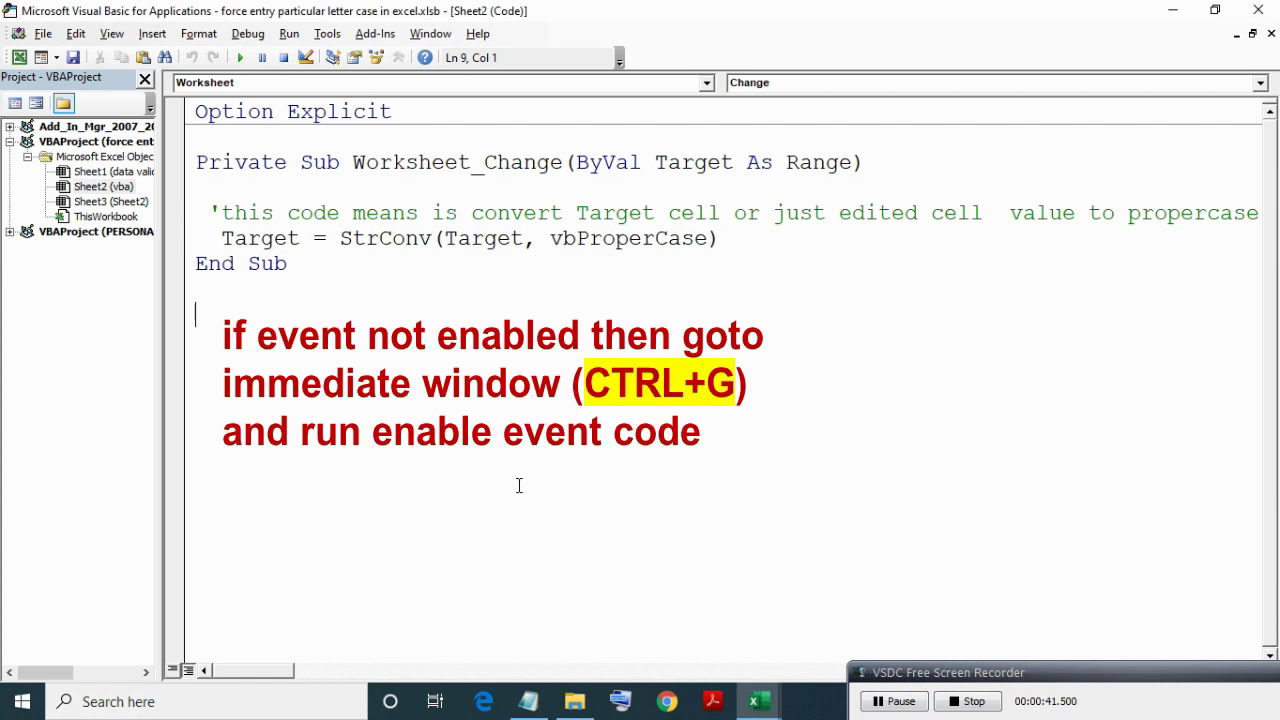
pyautogui.hotkey('ctrl', 'g')
pyautogui.hotkey('ctrl', 'space')
pyautogui.write('app')
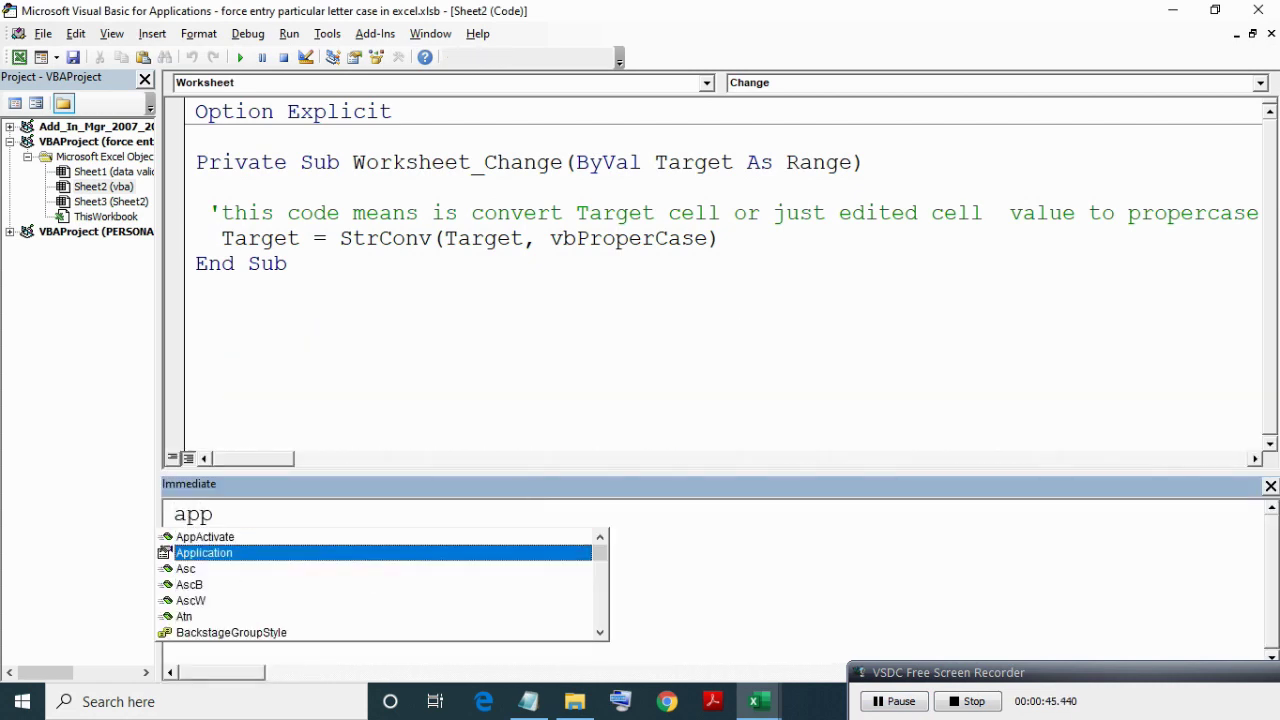
pyautogui.write('.en')
pyautogui.press('Down')
pyautogui.press('Down')
pyautogui.press('Down')
pyautogui.press('Down')
pyautogui.press('Tab')
pyautogui.write('=fa')
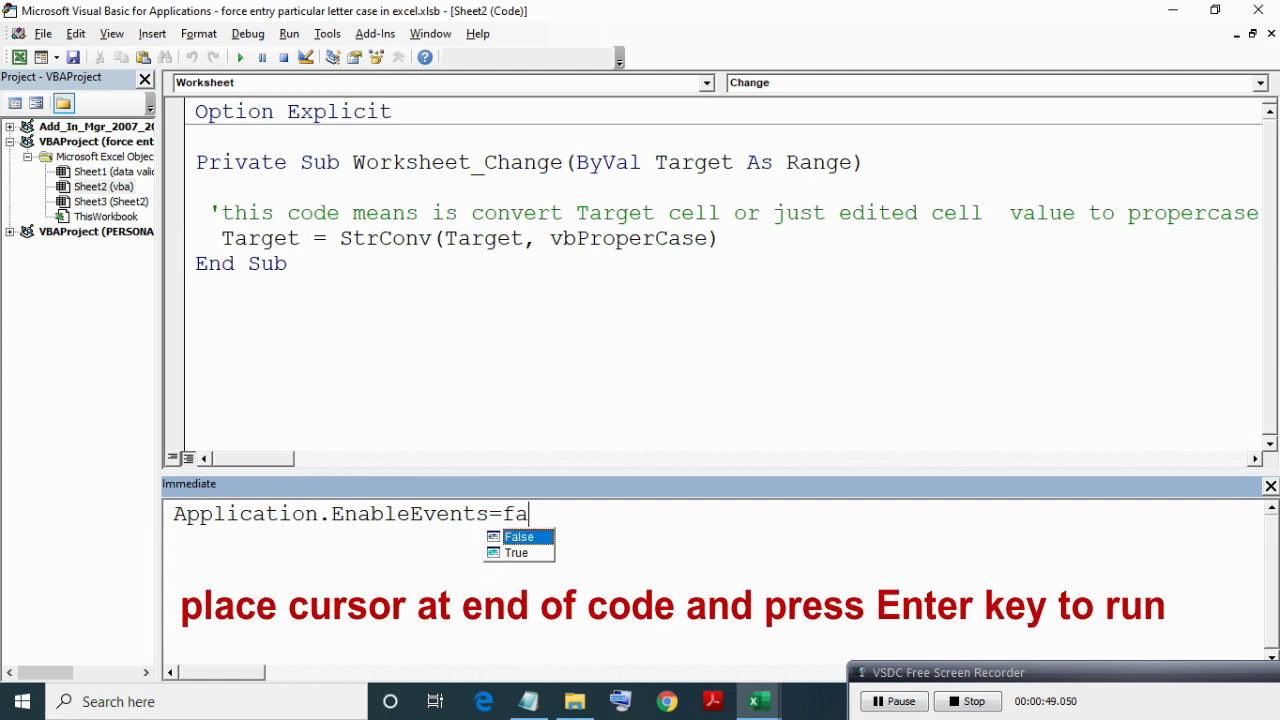
pyautogui.press('Down')
pyautogui.press('Tab')
pyautogui.press('Return')
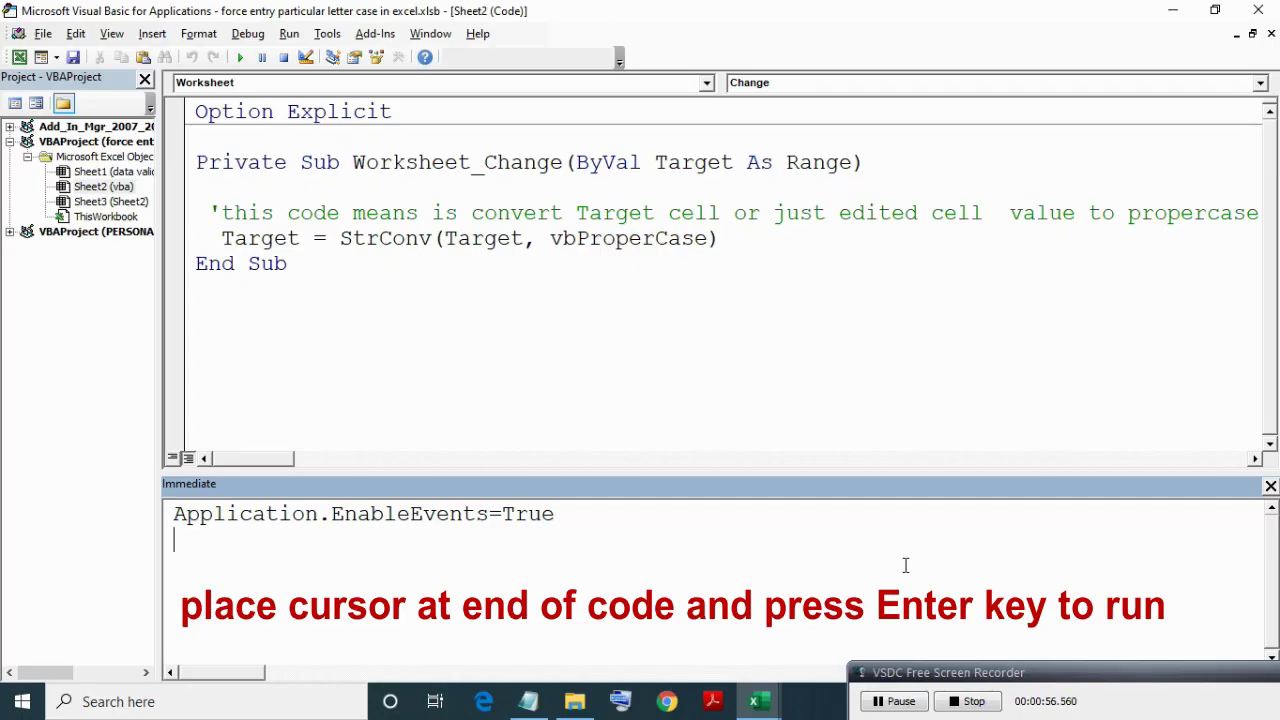
pyautogui.click(1271, 487)
# Insert the line If Target.Column = 1 And Target.Row <= 12 Then above the StrConv statement.
pyautogui.press('Return')
pyautogui.press('Up')
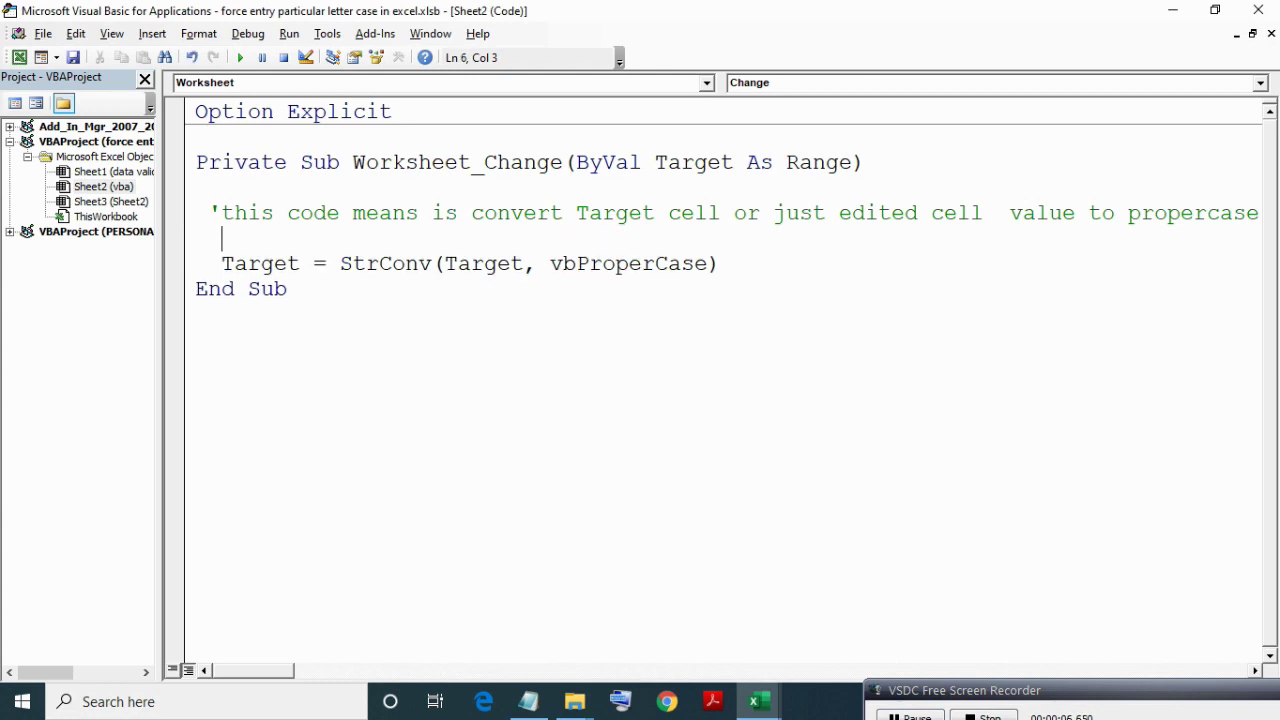
pyautogui.write('if ')
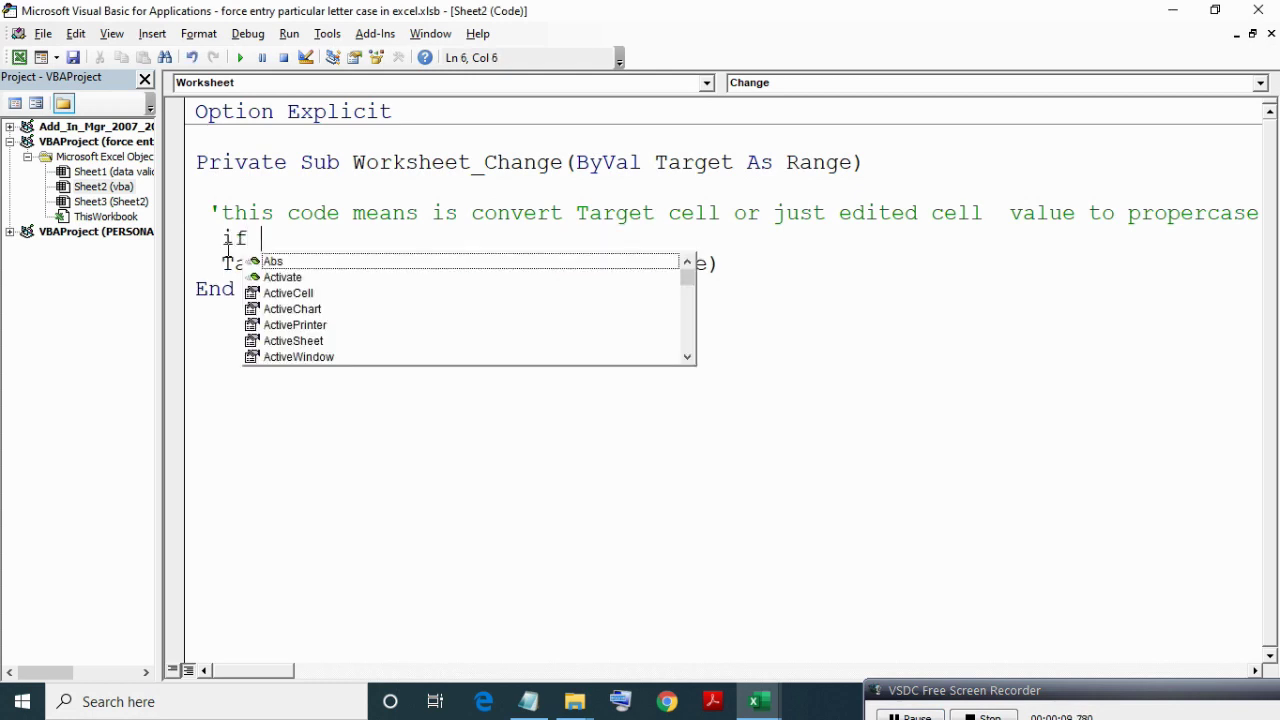
pyautogui.write('Target.Column')
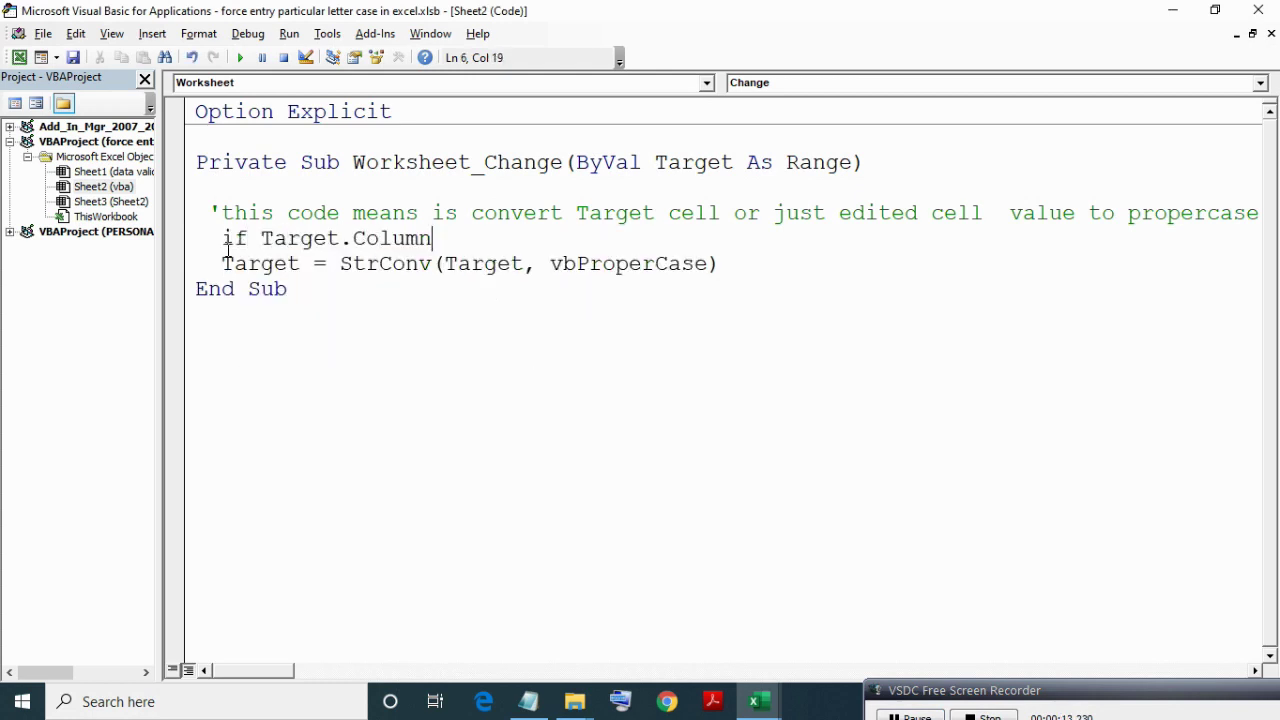
pyautogui.write('=1 and ta')
pyautogui.press('Tab')
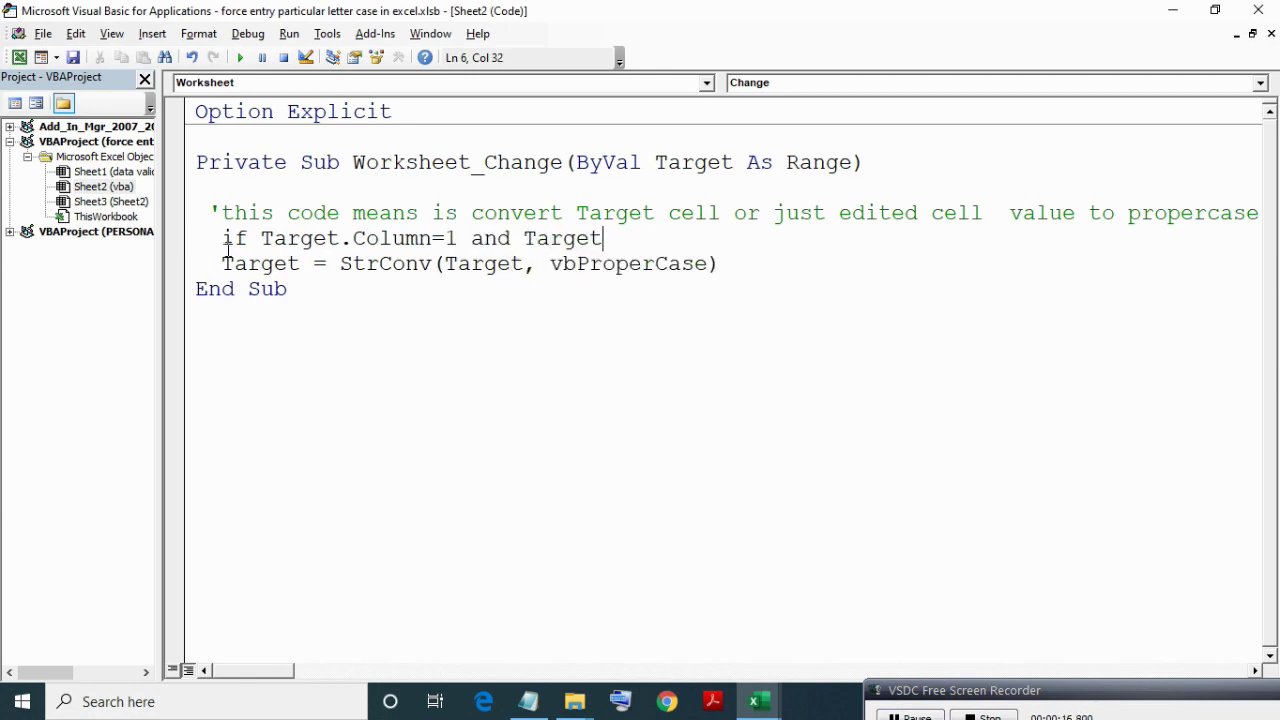
pyautogui.write('.ro')
pyautogui.press('Tab')
pyautogui.write('<=')
pyautogui.hotkey('alt', 'F11')
pyautogui.hotkey('alt', 'F11')
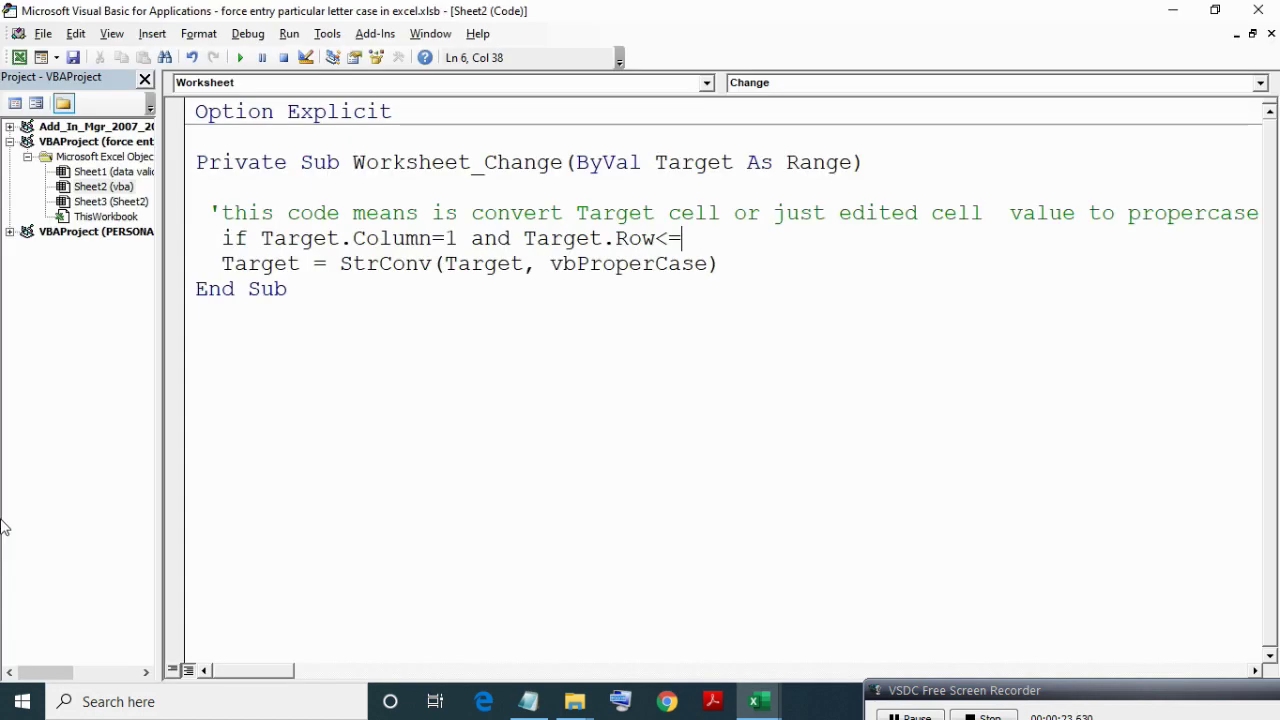
pyautogui.write('12 then')
pyautogui.press('Down')
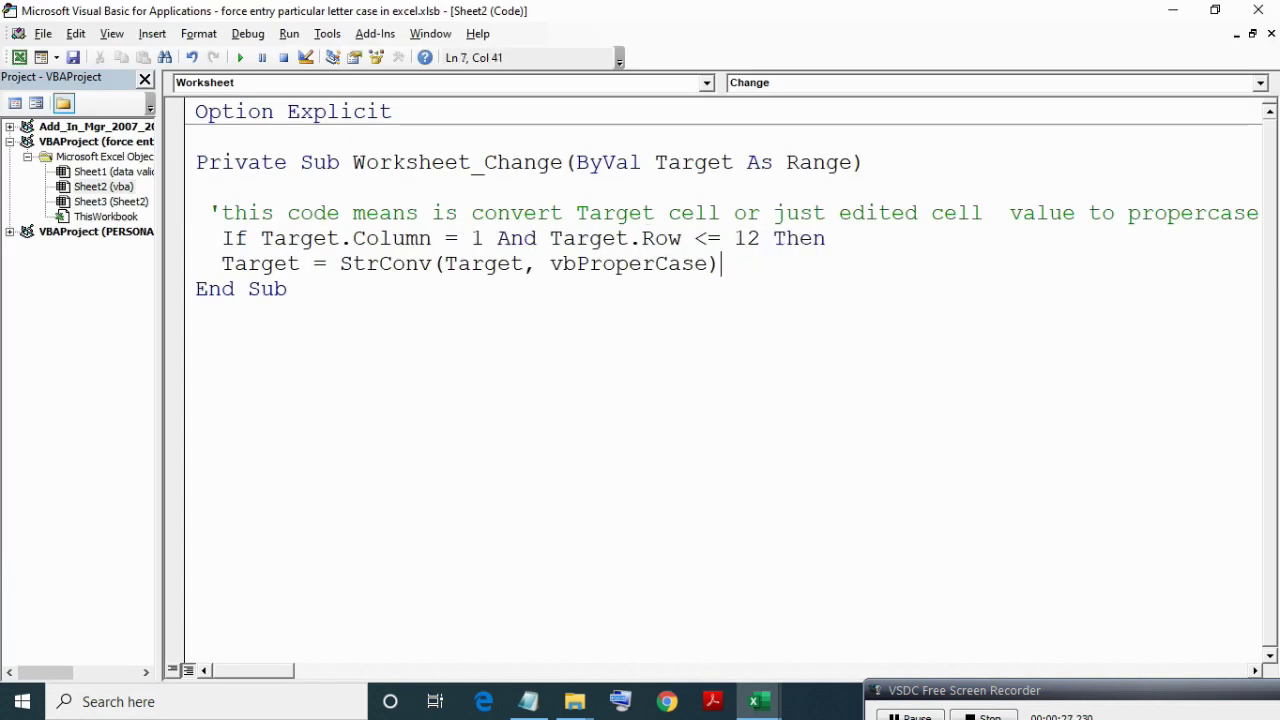
# Close the block with End If, indent the StrConv statement, and add a blank line.
pyautogui.press('Return')
pyautogui.write('end if')
pyautogui.press('Up')
pyautogui.press('Home')
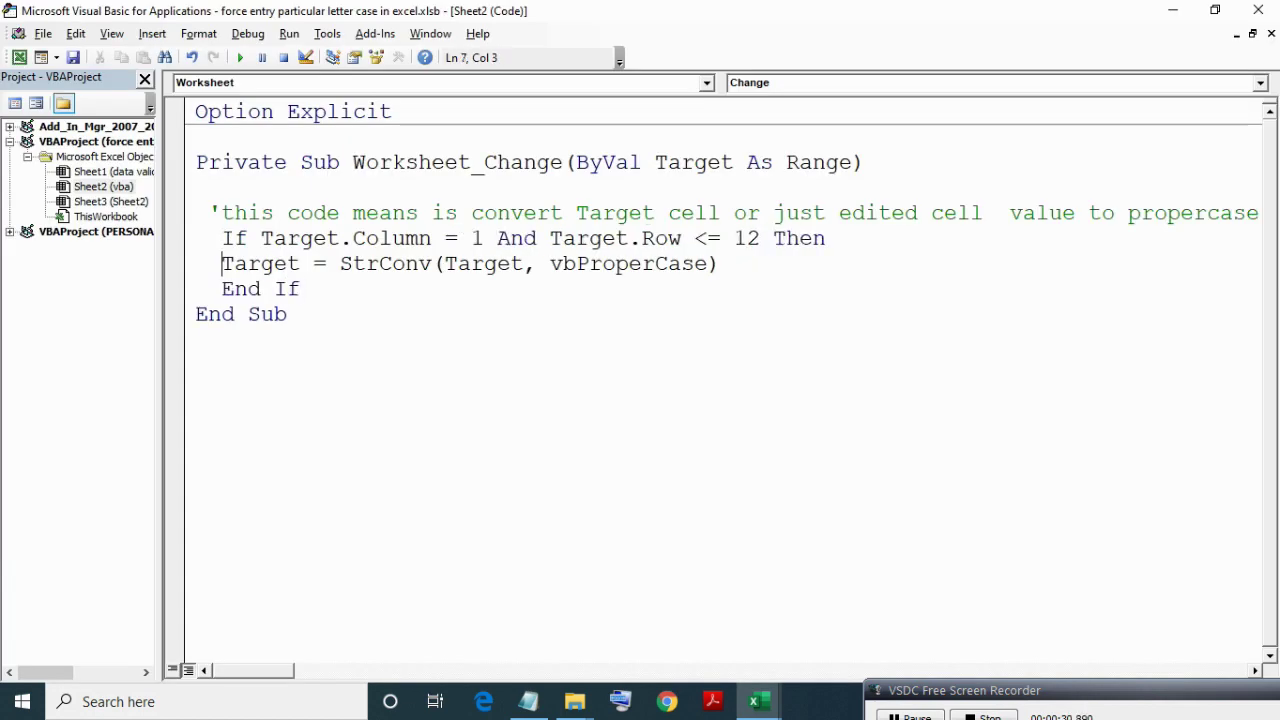
pyautogui.press('Tab')
pyautogui.click(301, 289)
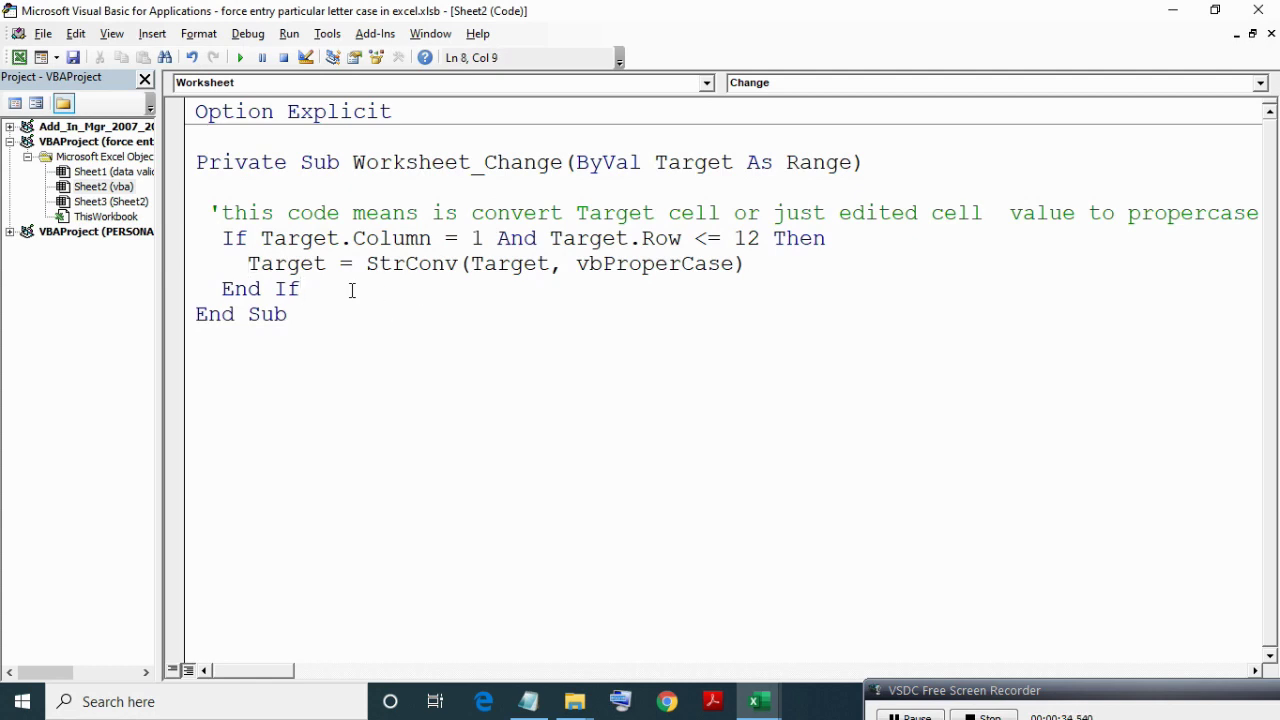
pyautogui.press('Return')
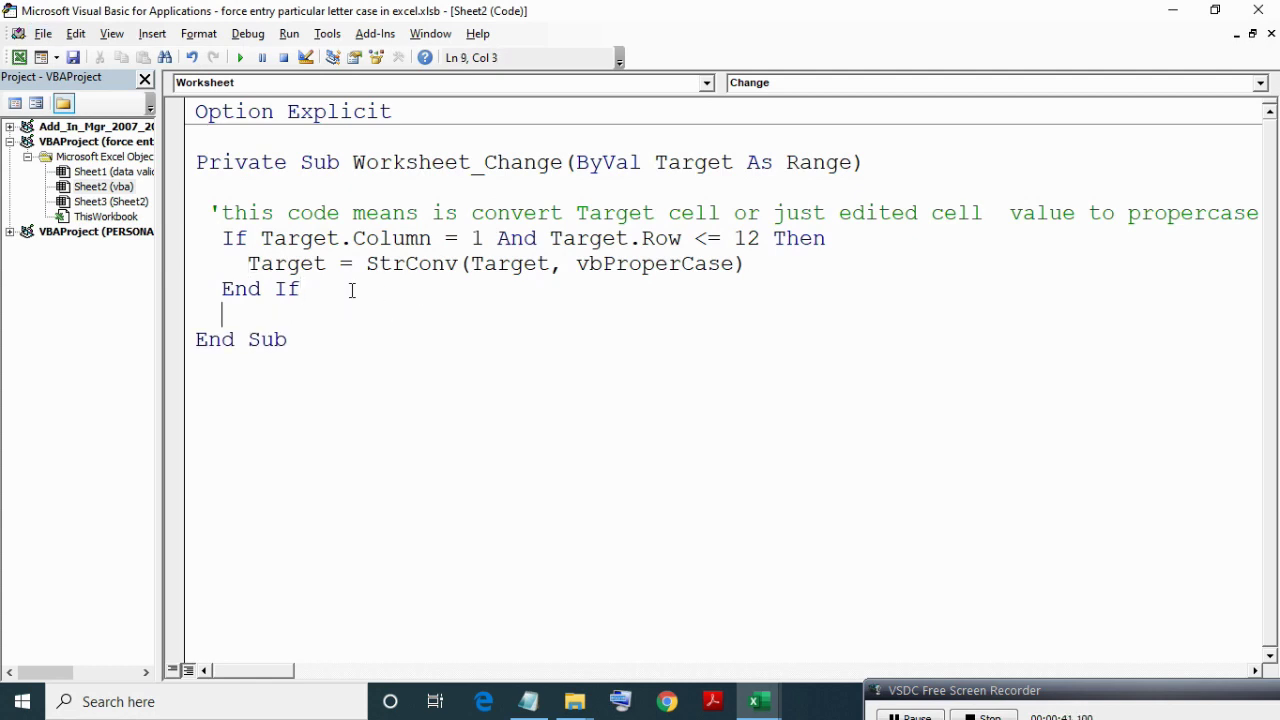
# Enter test values in row 7: 'xy sy', 'sdaksd asdlk', 'sd asd' and 'asda asd'.
pyautogui.hotkey('alt', 'F11')
pyautogui.click(118, 396)
pyautogui.write('asd Asd')
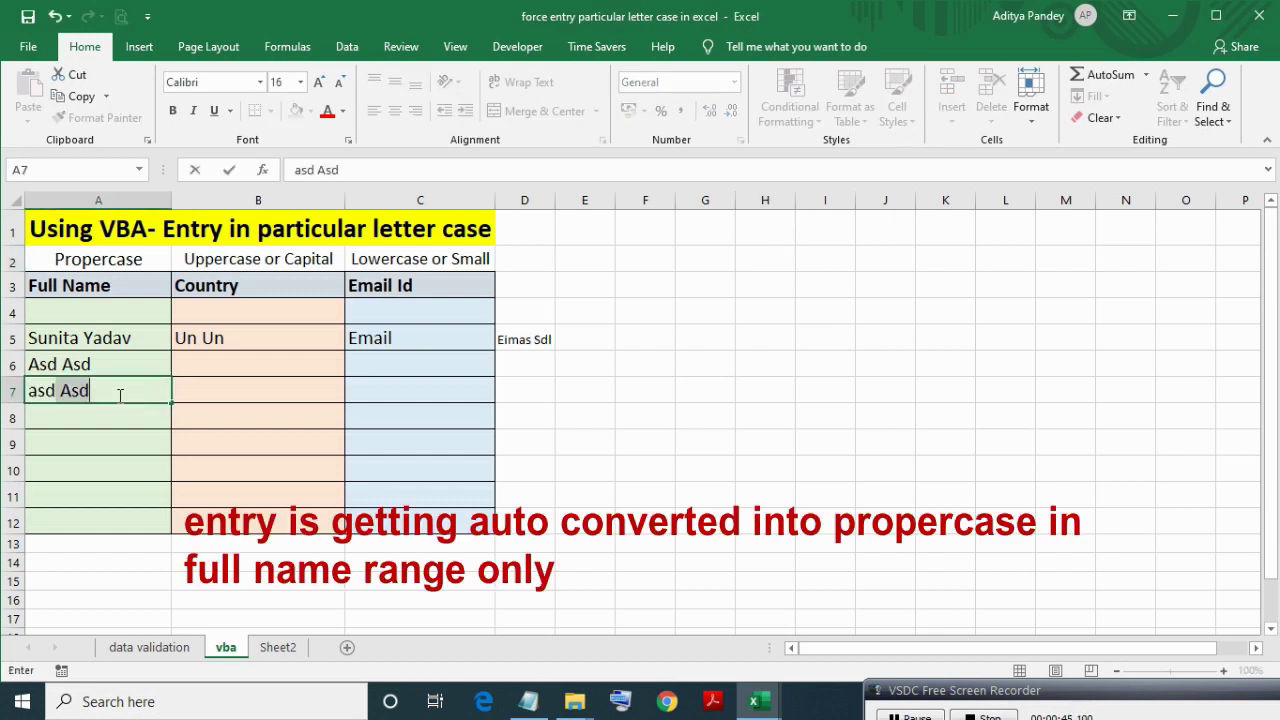
pyautogui.press('BackSpace')
pyautogui.press('BackSpace')
pyautogui.press('BackSpace')
pyautogui.press('BackSpace')
pyautogui.press('BackSpace')
pyautogui.press('BackSpace')
pyautogui.press('BackSpace')
pyautogui.write('xy sy')
pyautogui.press('Tab')
pyautogui.write('s')
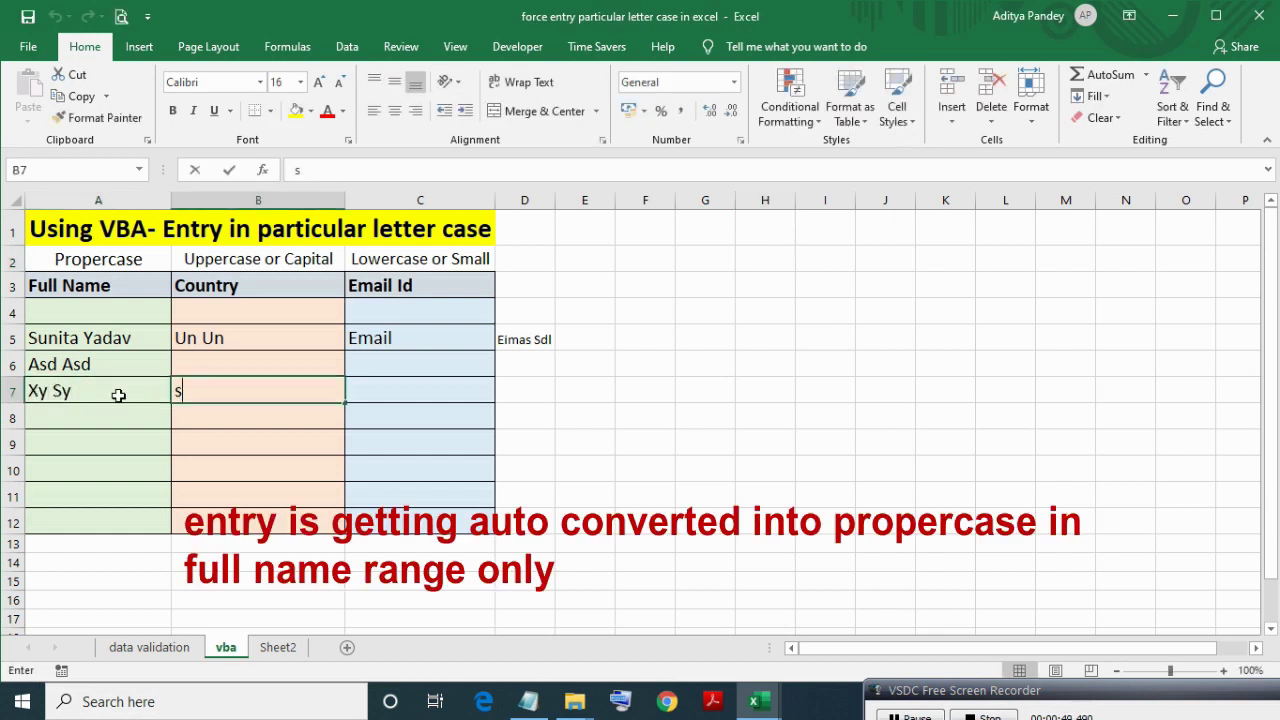
pyautogui.write('daksd asdlk')
pyautogui.press('Tab')
pyautogui.write('sd asd')
pyautogui.press('Tab')
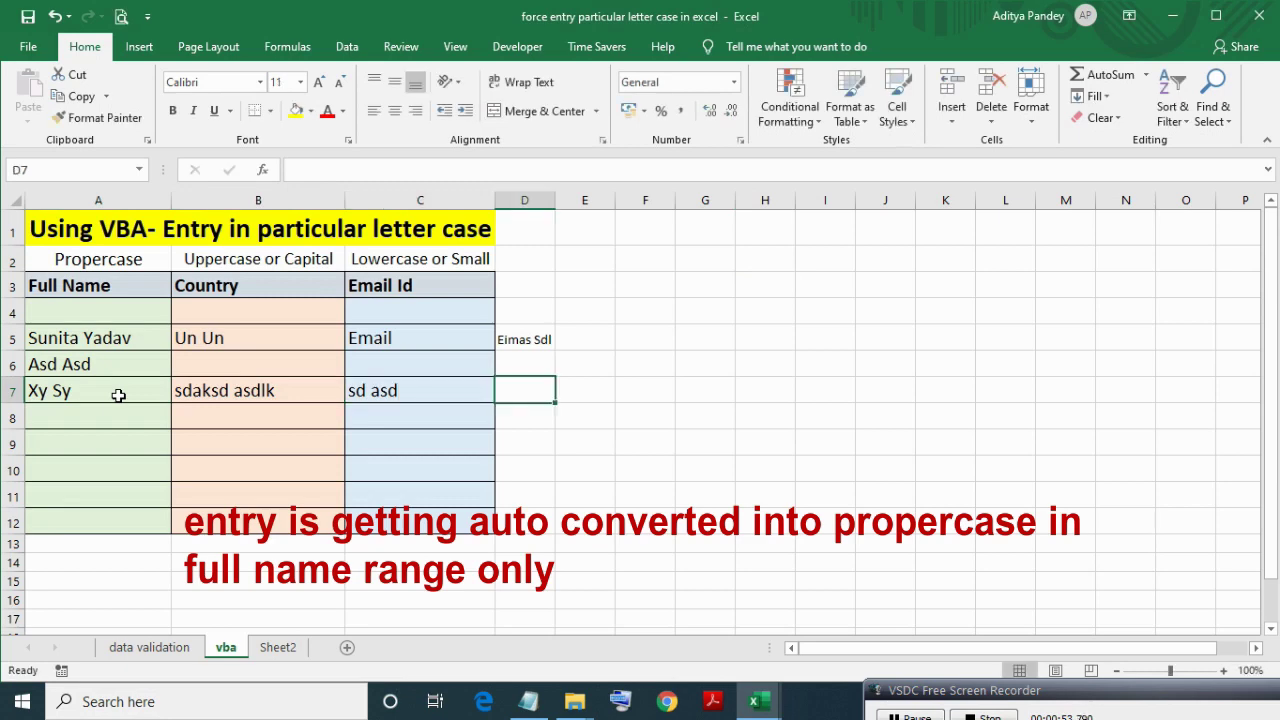
pyautogui.write('asda asd')
pyautogui.press('Tab')
# Enter 'qe s' in Full Name cell A8.
pyautogui.click(118, 395)
pyautogui.press('Down')
pyautogui.write('asd Asd')
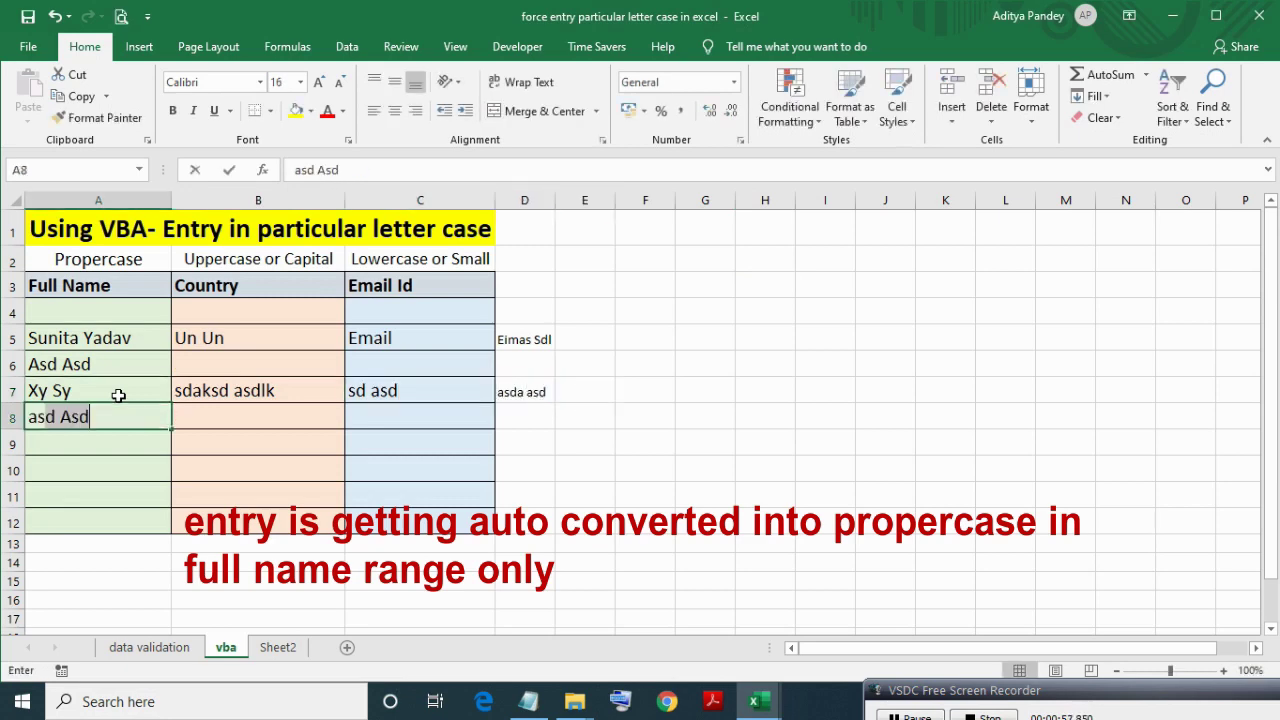
pyautogui.press('BackSpace')
pyautogui.press('BackSpace')
pyautogui.press('BackSpace')
pyautogui.press('BackSpace')
pyautogui.press('BackSpace')
pyautogui.press('BackSpace')
pyautogui.press('BackSpace')
pyautogui.write('qe s')
pyautogui.press('Return')
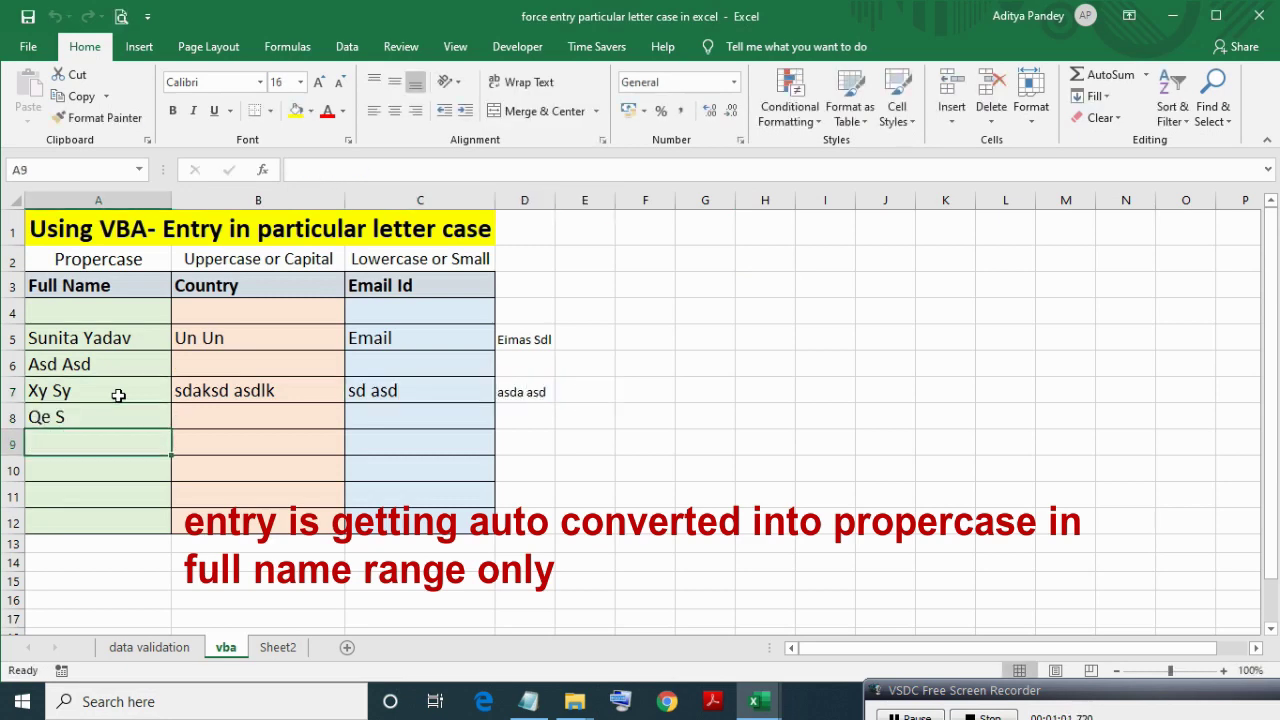
# Back in the VBA code, add blank lines after End If.
pyautogui.hotkey('alt', 'F11')
pyautogui.press('Return')
pyautogui.press('Return')
pyautogui.press('Up')
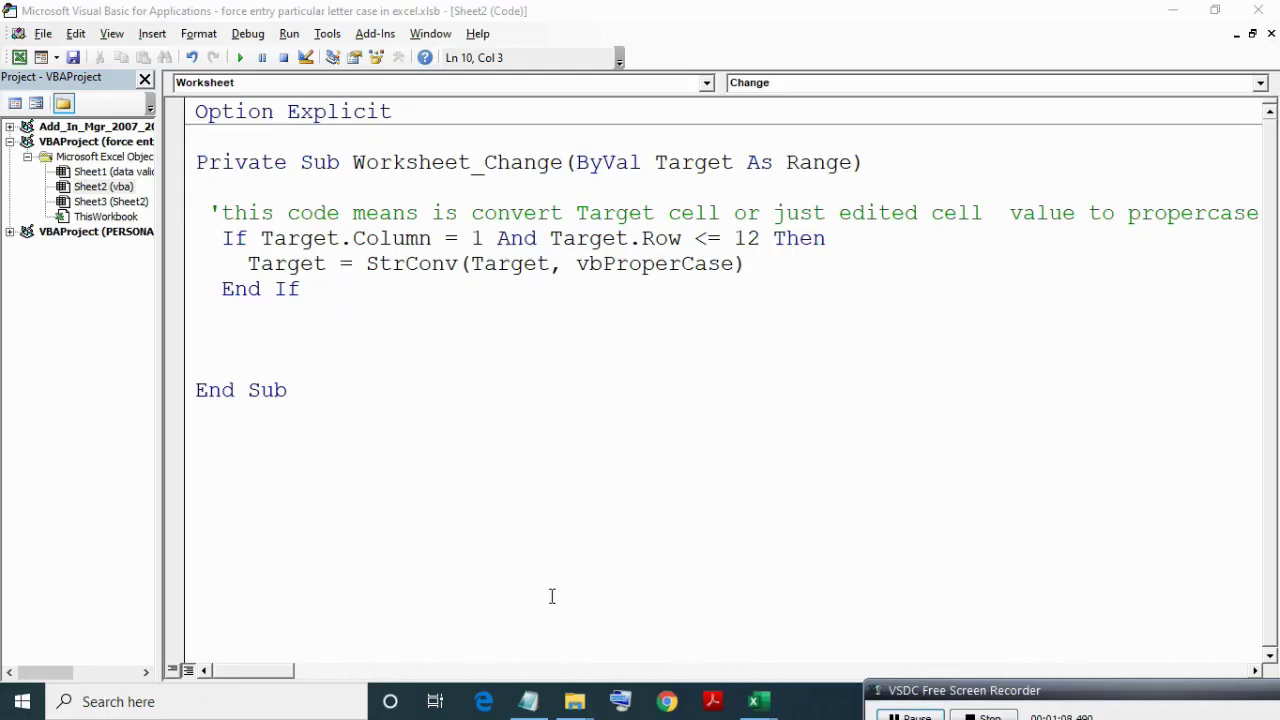
# Paste a copy of the first If block under the country comment and change its column to 2.
pyautogui.click(697, 659)
pyautogui.moveTo(251, 291); pyautogui.dragTo(271, 486)
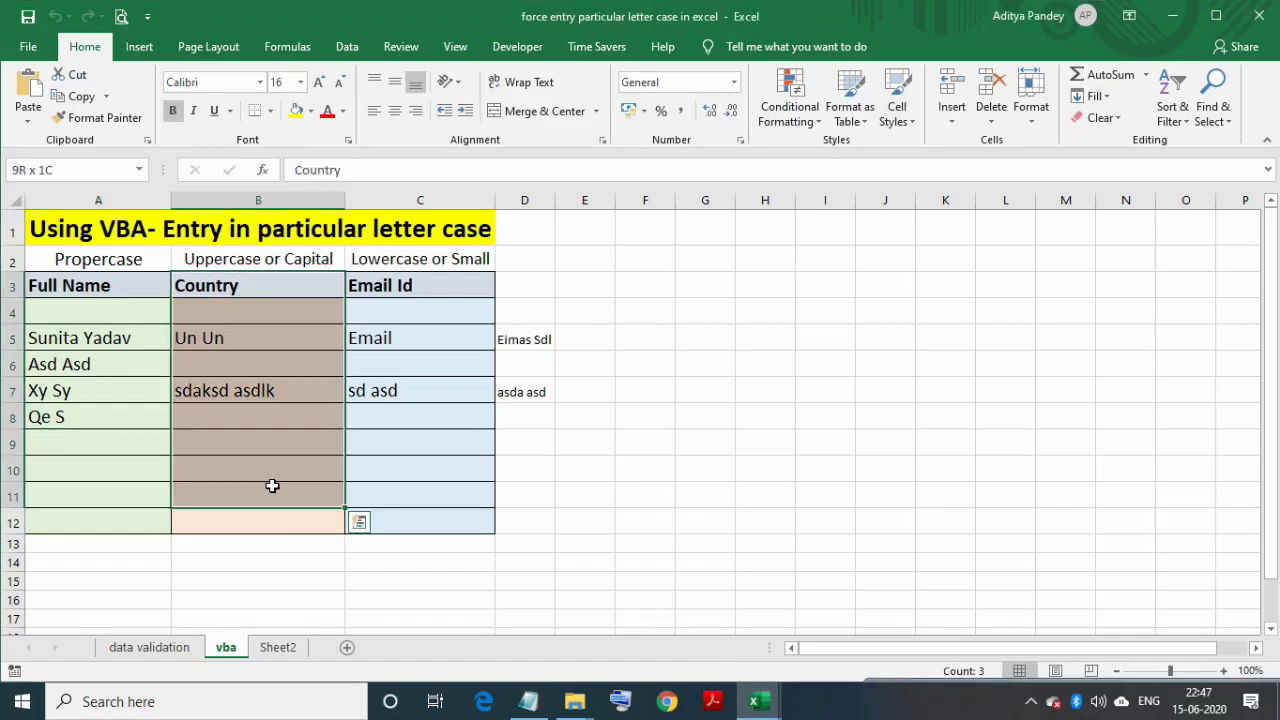
pyautogui.click(757, 701)
pyautogui.click(845, 669)
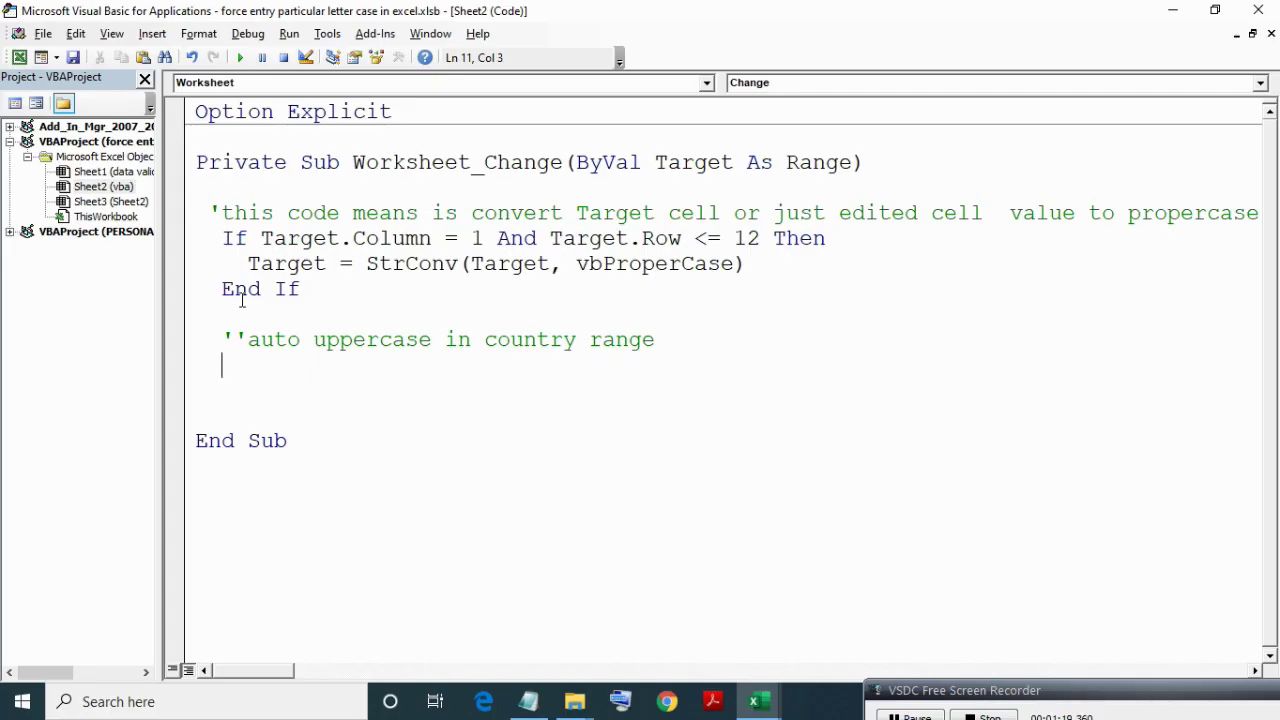
pyautogui.click(226, 240)
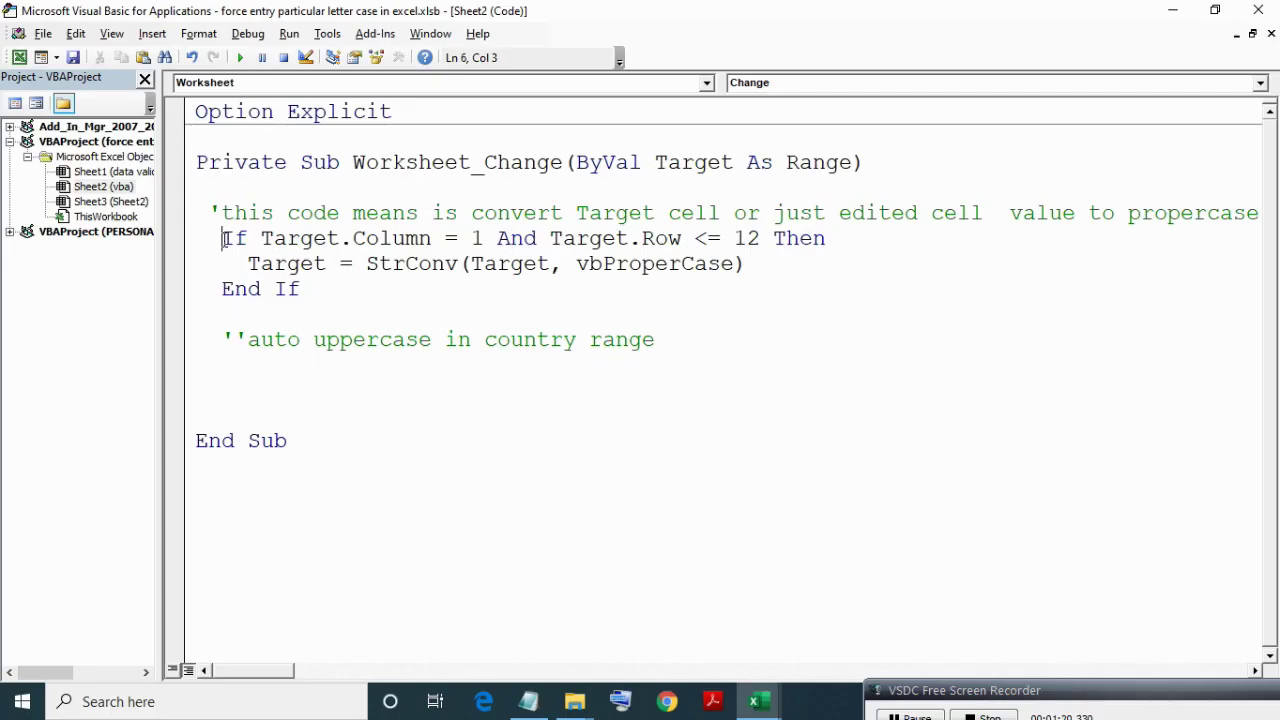
pyautogui.keyDown('shift'); pyautogui.click(303, 288); pyautogui.keyUp('shift')
pyautogui.hotkey('ctrl', 'c')
pyautogui.click(234, 365)
pyautogui.hotkey('ctrl', 'v')
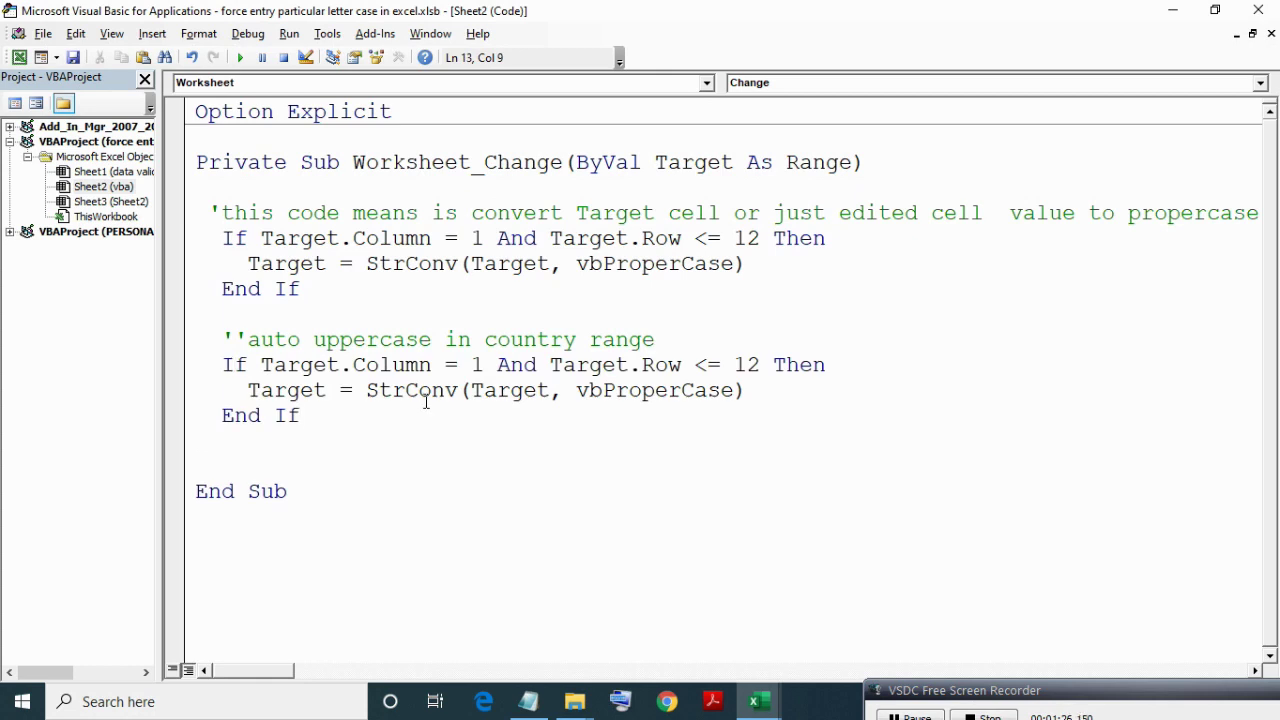
pyautogui.click(484, 364)
pyautogui.press('BackSpace')
pyautogui.write('2')
# Replace vbProperCase with vbUpperCase in the copied StrConv line.
pyautogui.click(429, 451)
pyautogui.press('Down')
pyautogui.click(754, 389)
pyautogui.doubleClick(700, 389)
pyautogui.press('BackSpace')
pyautogui.hotkey('ctrl', 'j')
pyautogui.write('vbu')
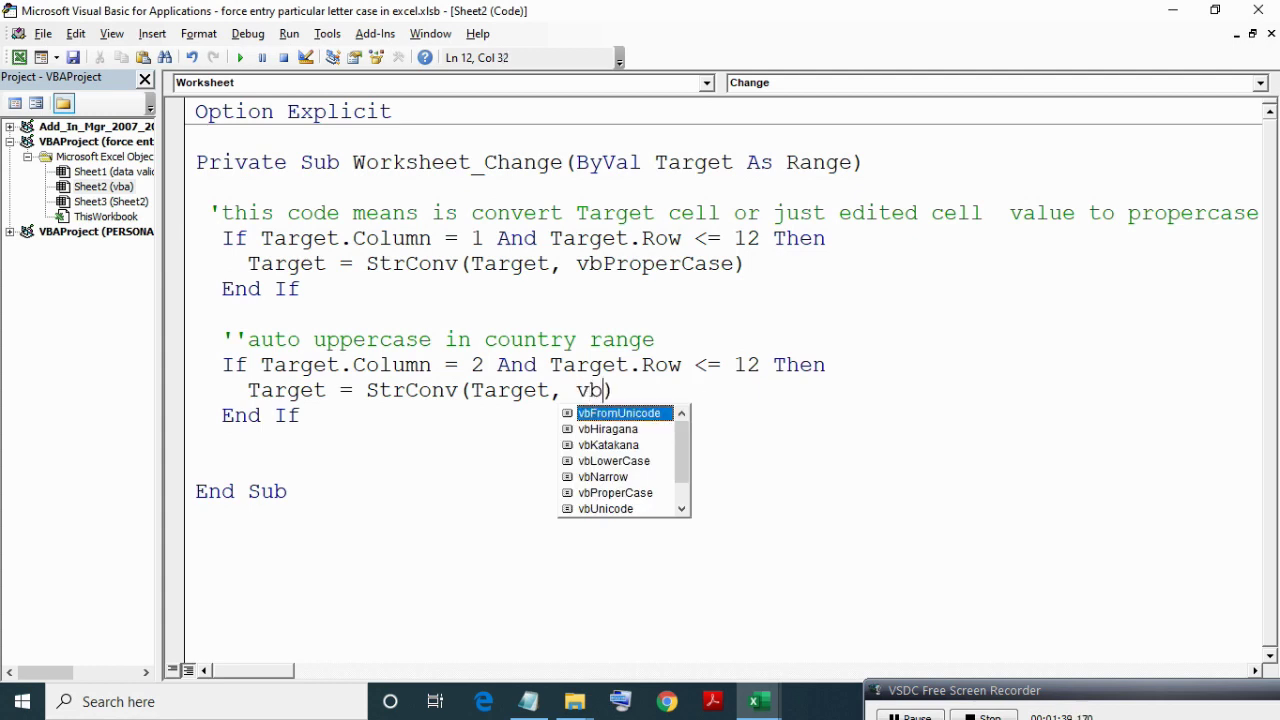
pyautogui.write('p')
pyautogui.press('Tab')
# Comment out the vbUpperCase StrConv line in the copied block.
pyautogui.press('End')
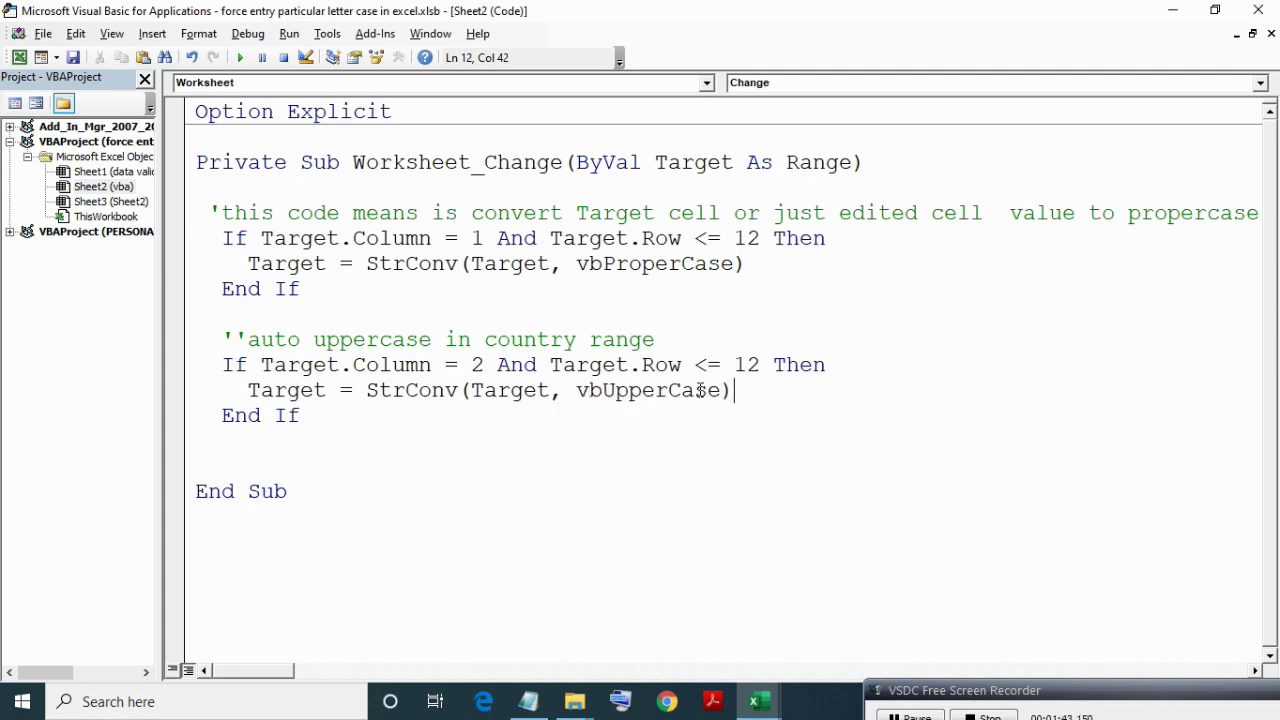
pyautogui.hotkey('shift', 'Left')
pyautogui.hotkey('shift', 'Left')
pyautogui.hotkey('shift', 'Left')
pyautogui.hotkey('shift', 'Left')
pyautogui.hotkey('shift', 'Left')
pyautogui.hotkey('shift', 'Left')
pyautogui.hotkey('shift', 'Left')
pyautogui.hotkey('shift', 'Left')
pyautogui.hotkey('shift', 'Left')
pyautogui.hotkey('shift', 'Left')
pyautogui.hotkey('shift', 'Left')
pyautogui.hotkey('shift', 'Left')
pyautogui.hotkey('shift', 'Left')
pyautogui.hotkey('shift', 'Left')
pyautogui.hotkey('shift', 'Left')
pyautogui.hotkey('shift', 'Left')
pyautogui.hotkey('shift', 'Left')
pyautogui.hotkey('shift', 'Left')
pyautogui.hotkey('shift', 'Left')
pyautogui.hotkey('shift', 'Left')
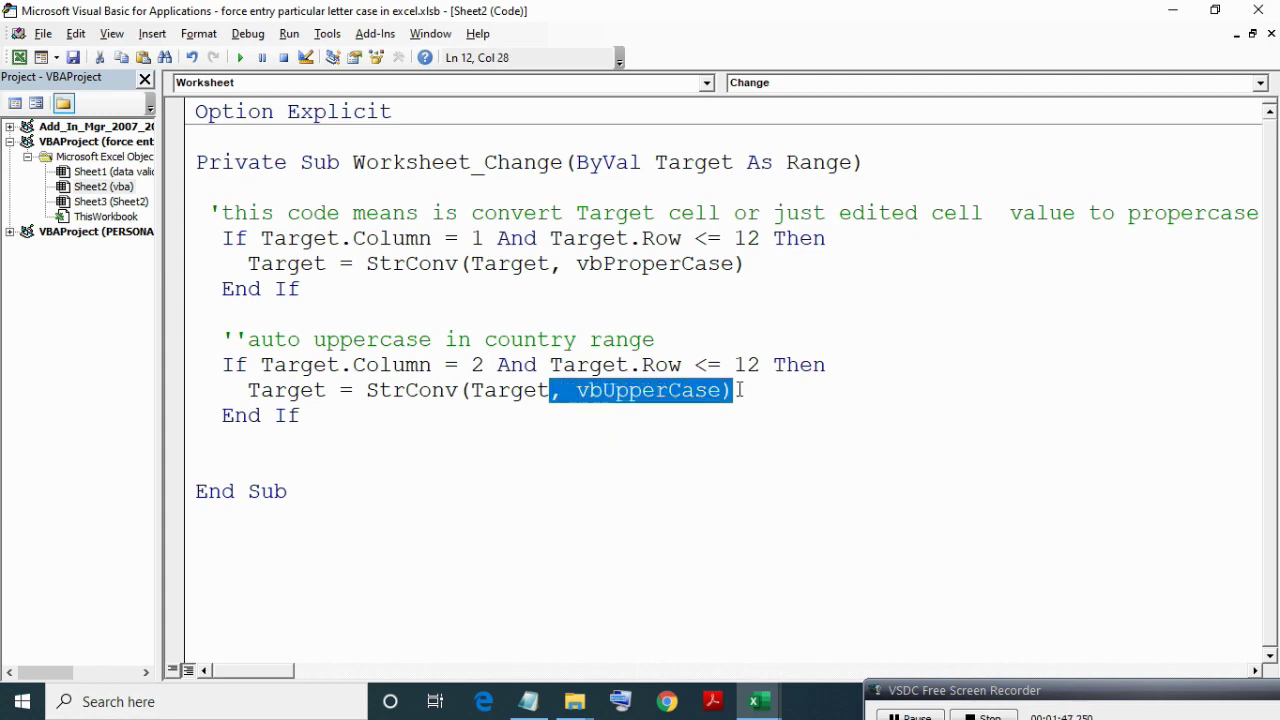
pyautogui.hotkey('shift', 'Right')
pyautogui.hotkey('shift', 'Right')
pyautogui.hotkey('shift', 'Right')
pyautogui.hotkey('shift', 'Right')
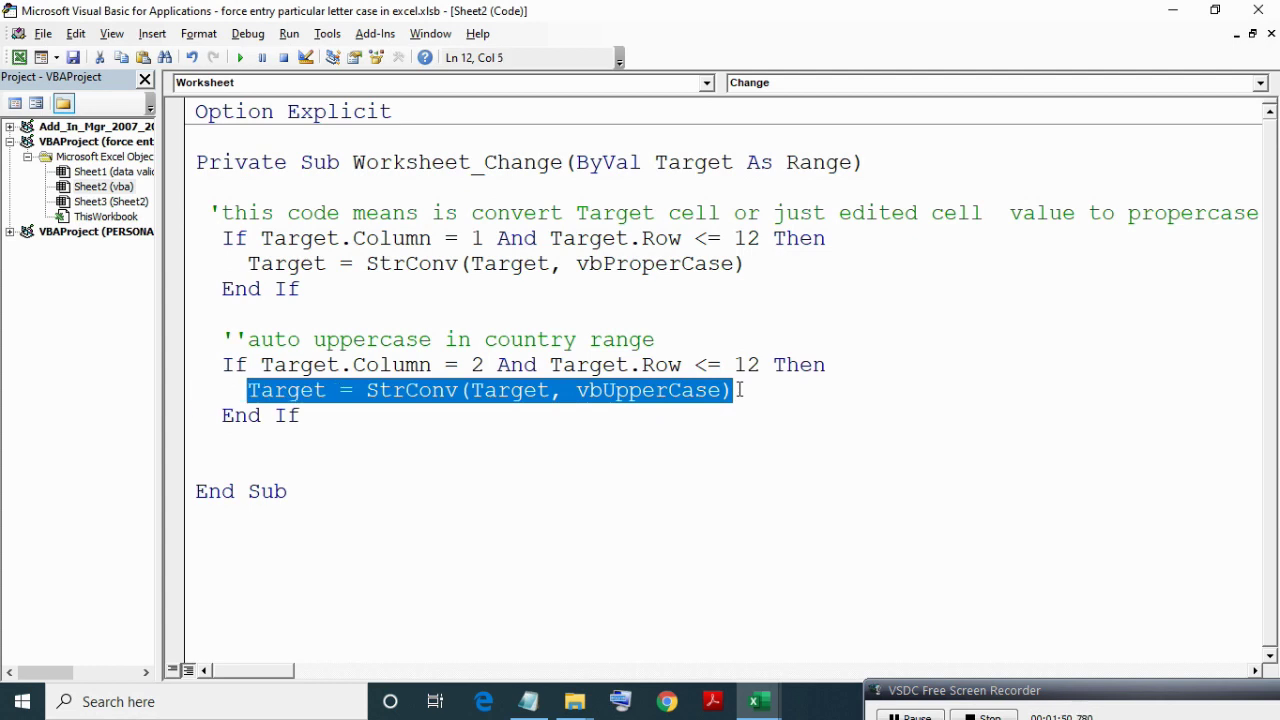
pyautogui.press('End')
pyautogui.hotkey('ctrl', 'Left')
pyautogui.hotkey('ctrl', 'Left')
pyautogui.hotkey('ctrl', 'Left')
pyautogui.hotkey('ctrl', 'Left')
pyautogui.hotkey('ctrl', 'Left')
pyautogui.hotkey('ctrl', 'Left')
pyautogui.hotkey('ctrl', 'Left')
pyautogui.hotkey('ctrl', 'Left')
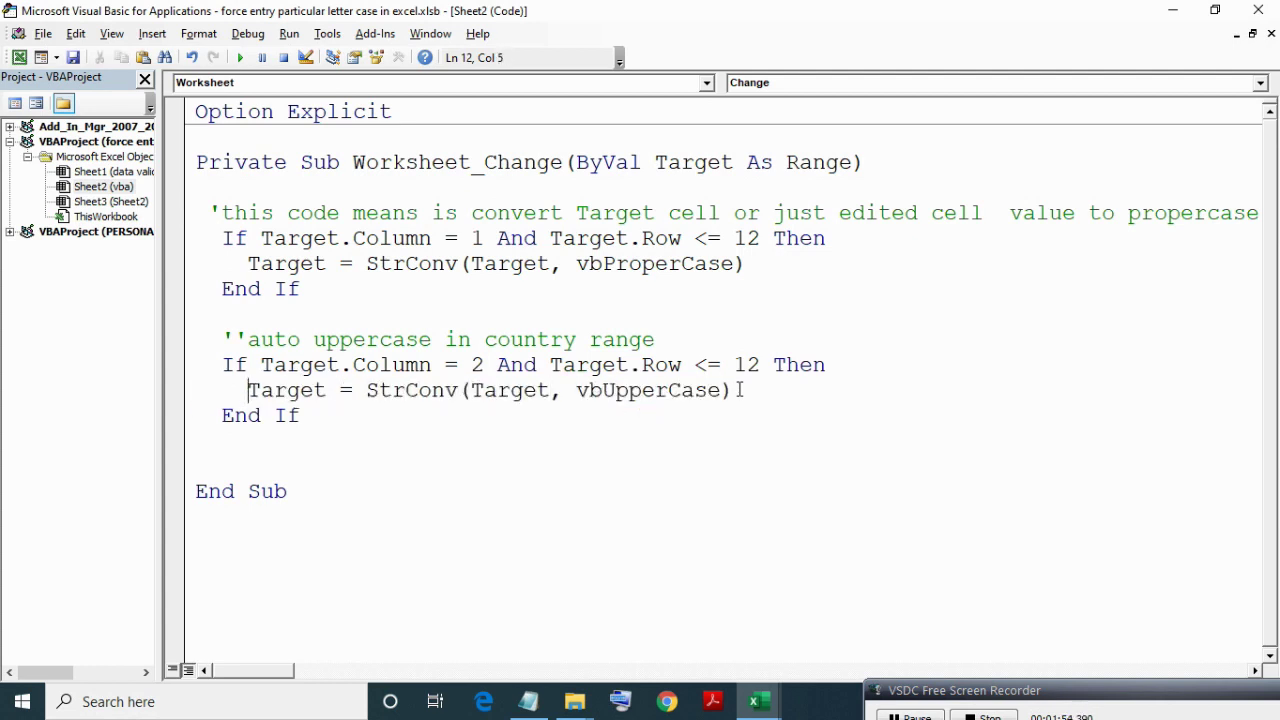
pyautogui.write("'")
pyautogui.hotkey('ctrl', 'Right')
pyautogui.hotkey('ctrl', 'Right')
pyautogui.hotkey('ctrl', 'Right')
pyautogui.hotkey('ctrl', 'Right')
pyautogui.hotkey('ctrl', 'Right')
pyautogui.hotkey('ctrl', 'Right')
pyautogui.hotkey('ctrl', 'Right')
pyautogui.hotkey('ctrl', 'Right')
# Add Target = UCase(Target) below it and mark the commented StrConv line with 'or.
pyautogui.press('Return')
pyautogui.hotkey('ctrl', 'space')
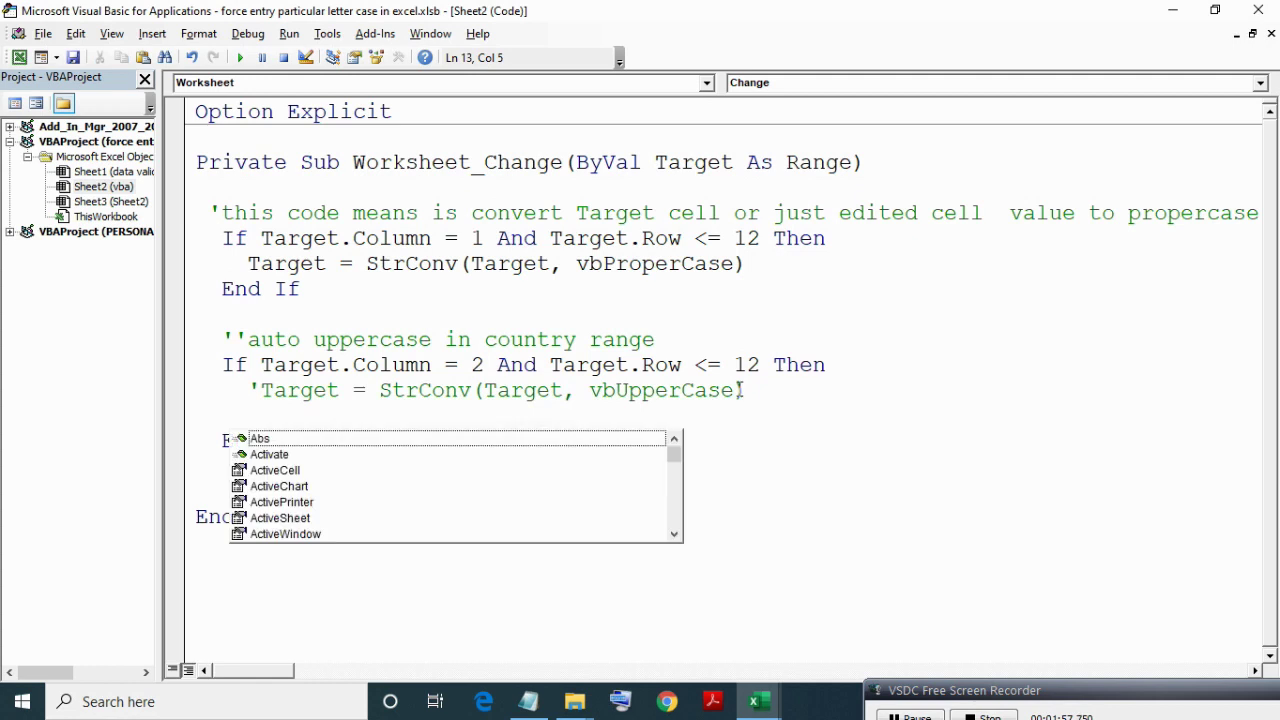
pyautogui.write('tra')
pyautogui.press('BackSpace')
pyautogui.press('BackSpace')
pyautogui.write('ar')
pyautogui.press('Tab')
pyautogui.write('=')
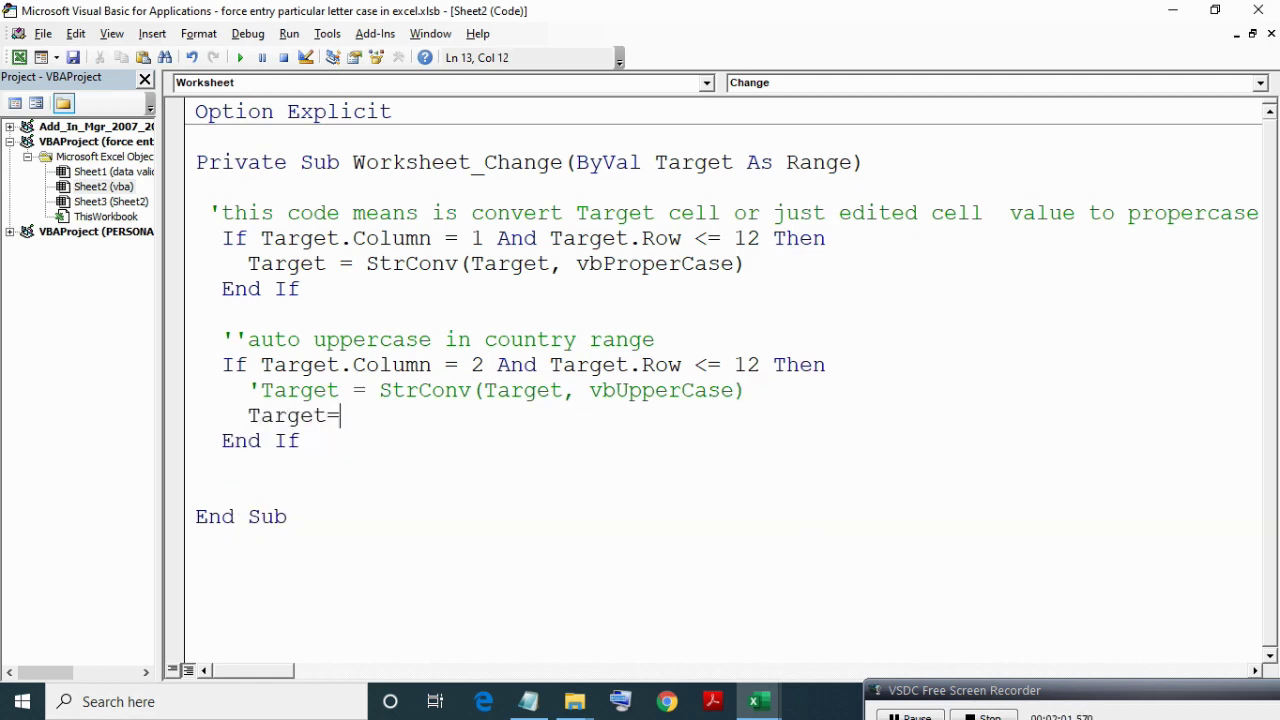
pyautogui.write(' u')
pyautogui.press('Tab')
pyautogui.write('(tar')
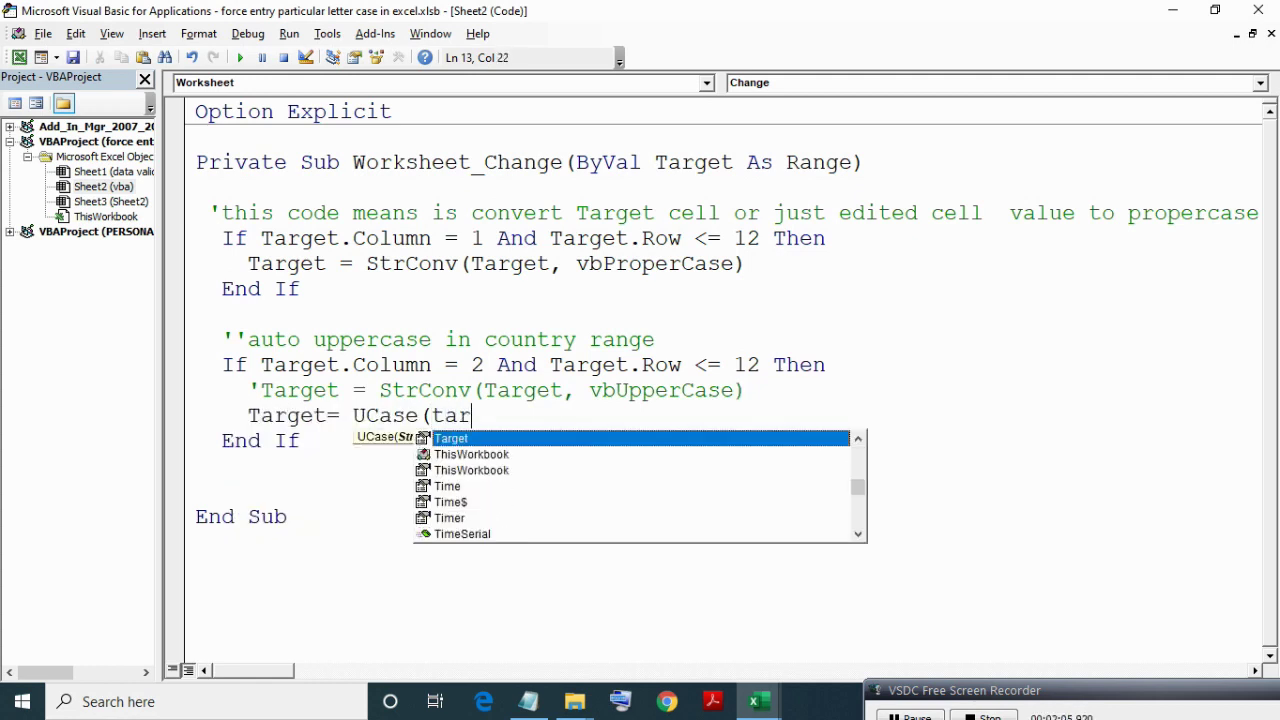
pyautogui.write(')')
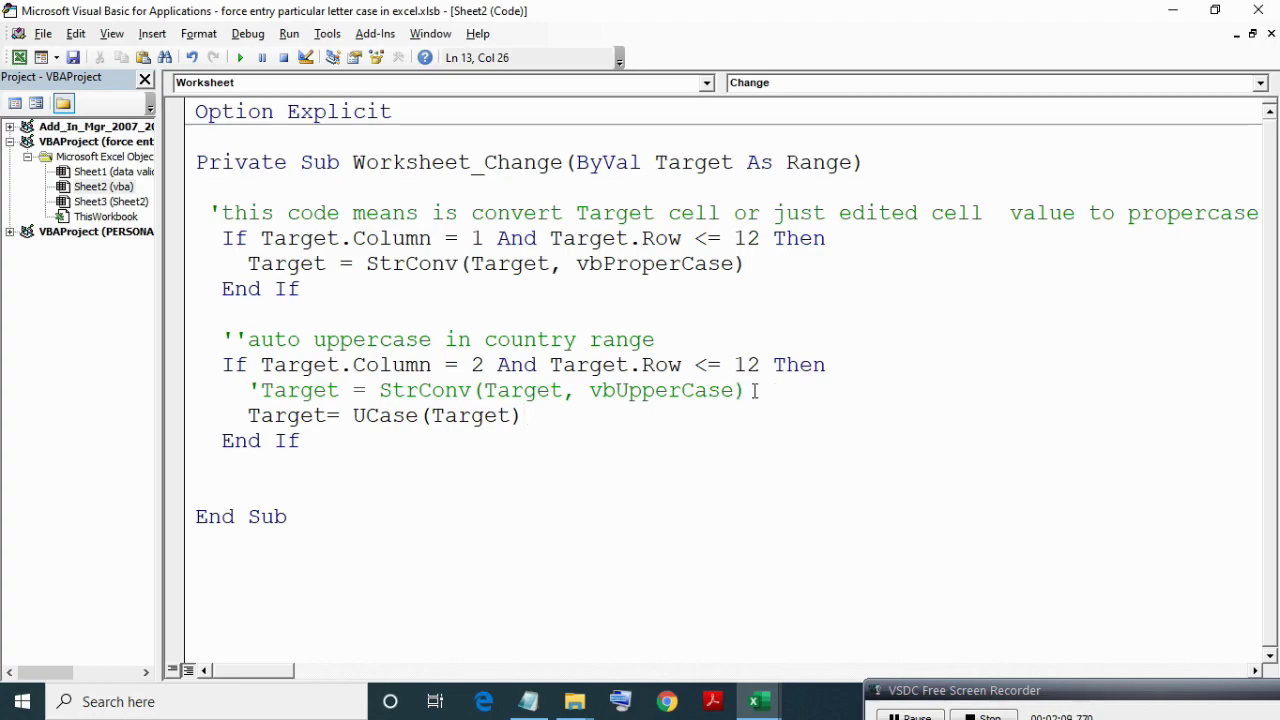
pyautogui.click(757, 390)
pyautogui.write("'or")
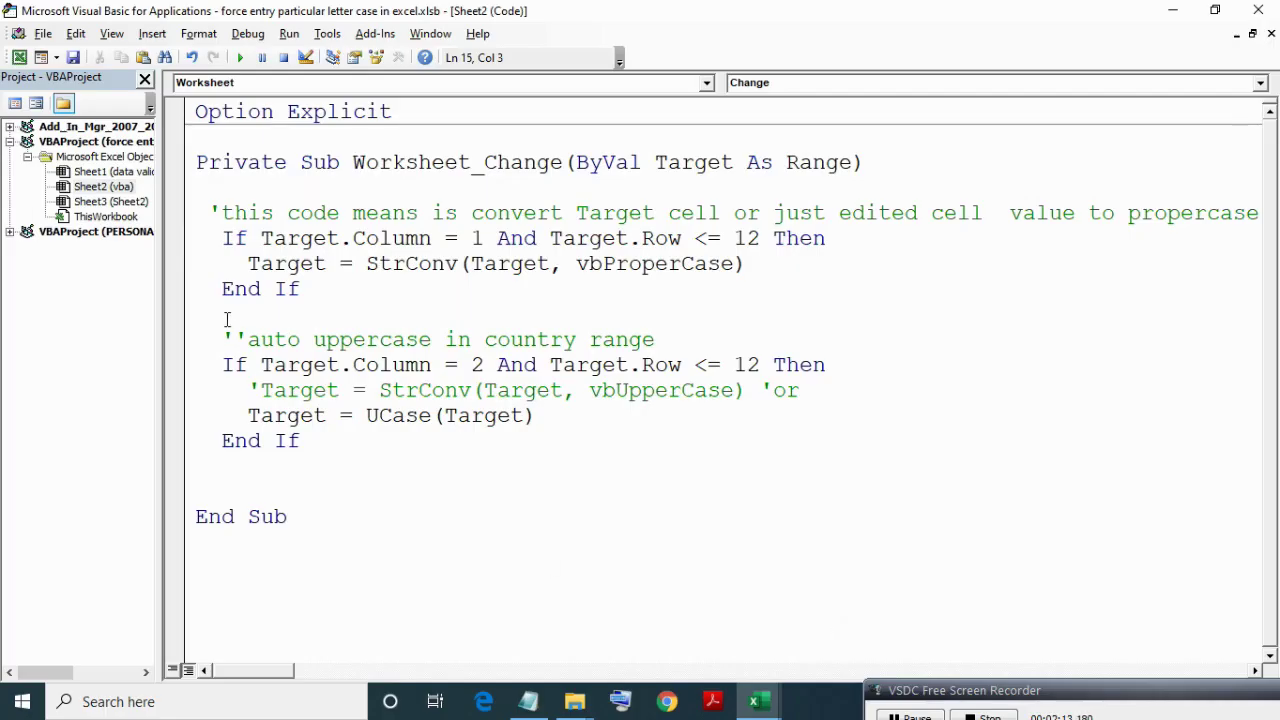
# Duplicate the whole country uppercase block on a new line above End Sub.
pyautogui.click(221, 337)
pyautogui.moveTo(221, 337); pyautogui.dragTo(198, 466)
pyautogui.click(222, 491)
pyautogui.press('Return')
pyautogui.hotkey('ctrl', 'v')
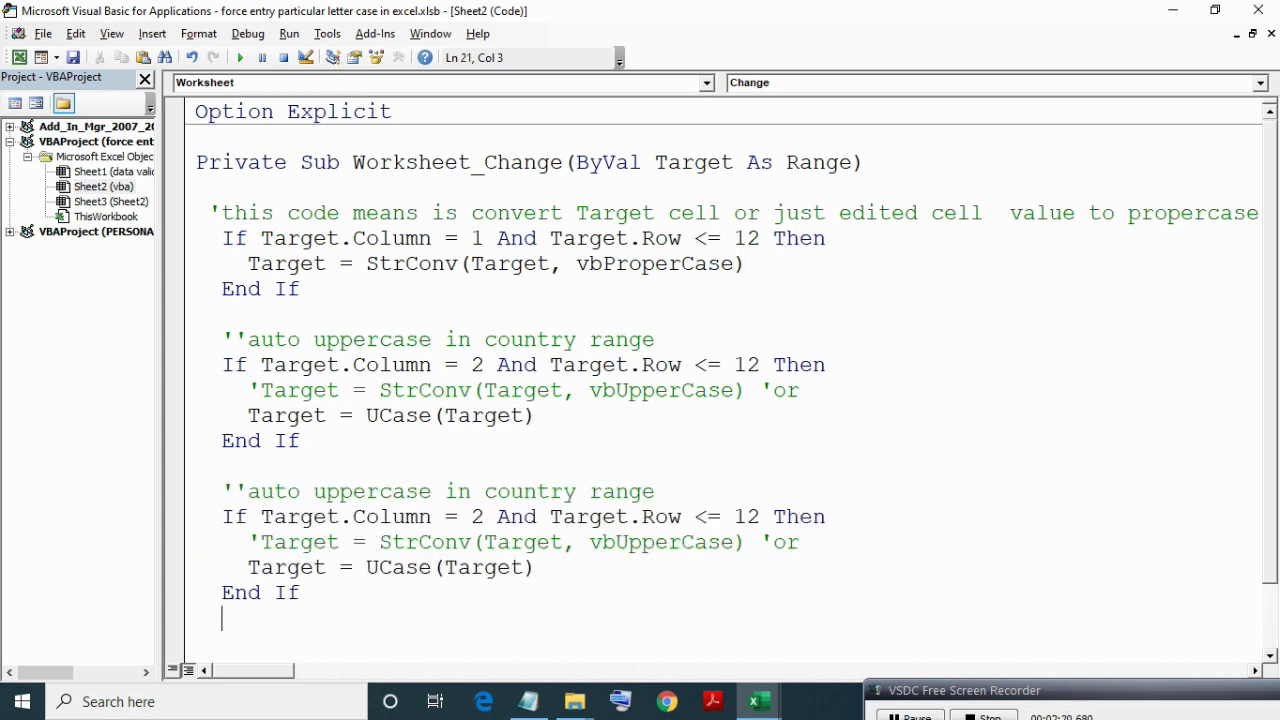
pyautogui.press('Up')
pyautogui.press('Up')
pyautogui.press('Up')
pyautogui.press('Up')
pyautogui.press('Up')
# Change the copied comment to 'lowercase' and the column number to 3.
pyautogui.press('Right')
pyautogui.hotkey('ctrl', 'Right')
pyautogui.hotkey('ctrl', 'Right')
pyautogui.hotkey('ctrl', 'shift', 'Right')
pyautogui.hotkey('shift', 'Left')
pyautogui.write('lowercase')
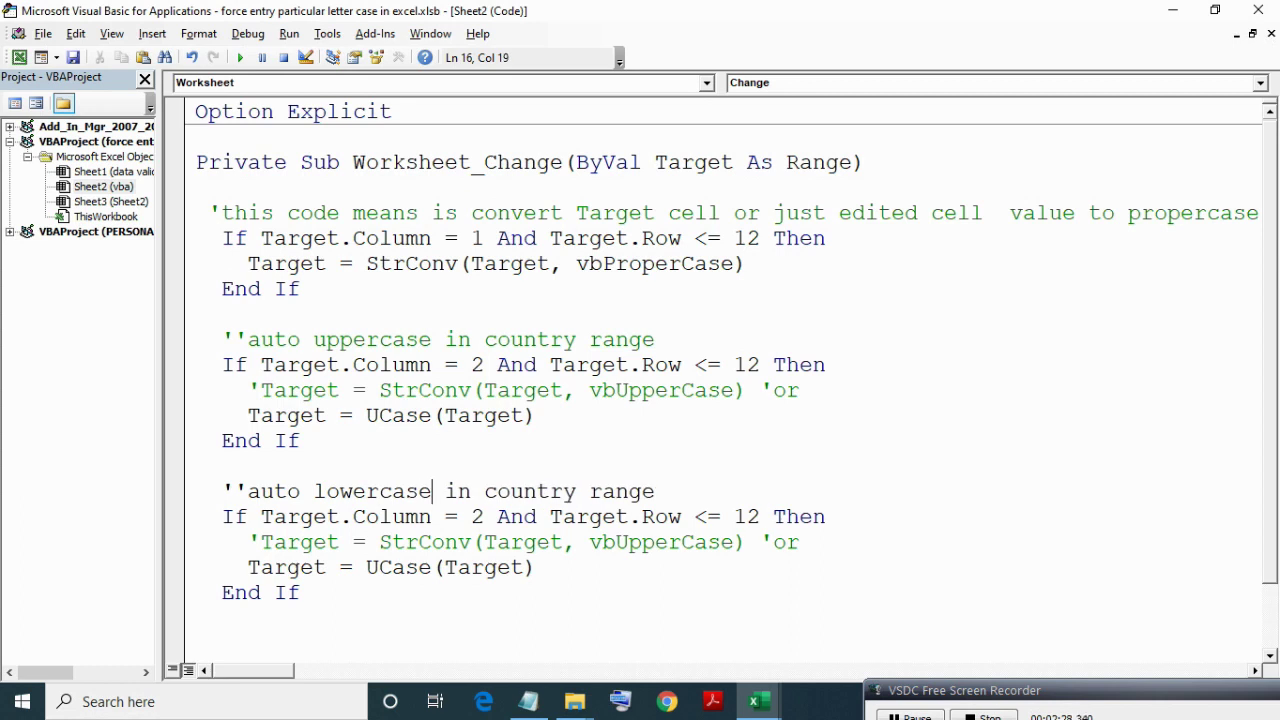
pyautogui.press('Down')
pyautogui.press('Right')
pyautogui.press('Right')
pyautogui.press('Right')
pyautogui.hotkey('shift', 'Right')
pyautogui.write('3')
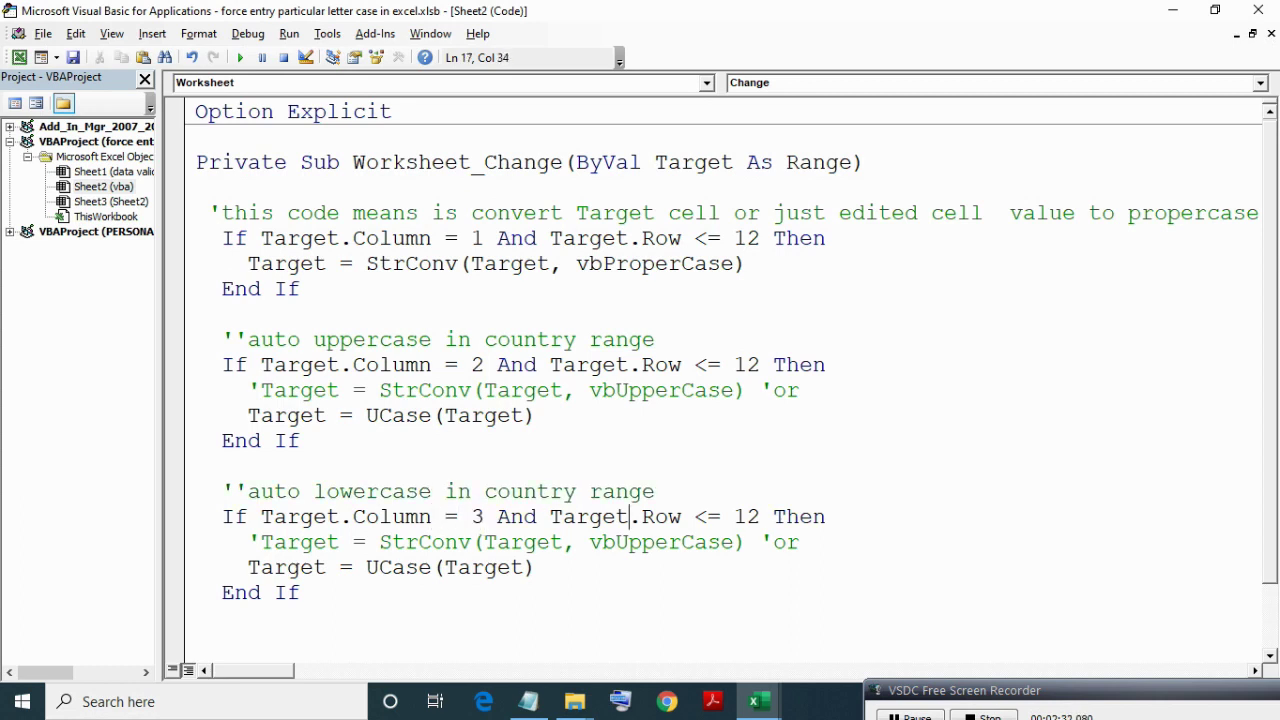
# Switch vbUpperCase to vbLowerCase and UCase(Target) to LCase(Target) in the copied block.
pyautogui.hotkey('ctrl', 'Right')
pyautogui.hotkey('ctrl', 'Right')
pyautogui.hotkey('ctrl', 'Right')
pyautogui.press('Down')
pyautogui.hotkey('ctrl', 'Left')
pyautogui.hotkey('ctrl', 'shift', 'Right')
pyautogui.press('Left')
pyautogui.press('Left')
pyautogui.press('Left')
pyautogui.press('Left')
pyautogui.hotkey('shift', 'Left')
pyautogui.hotkey('shift', 'Left')
pyautogui.hotkey('shift', 'Left')
pyautogui.hotkey('shift', 'Left')
pyautogui.hotkey('shift', 'Left')
pyautogui.write('lower')
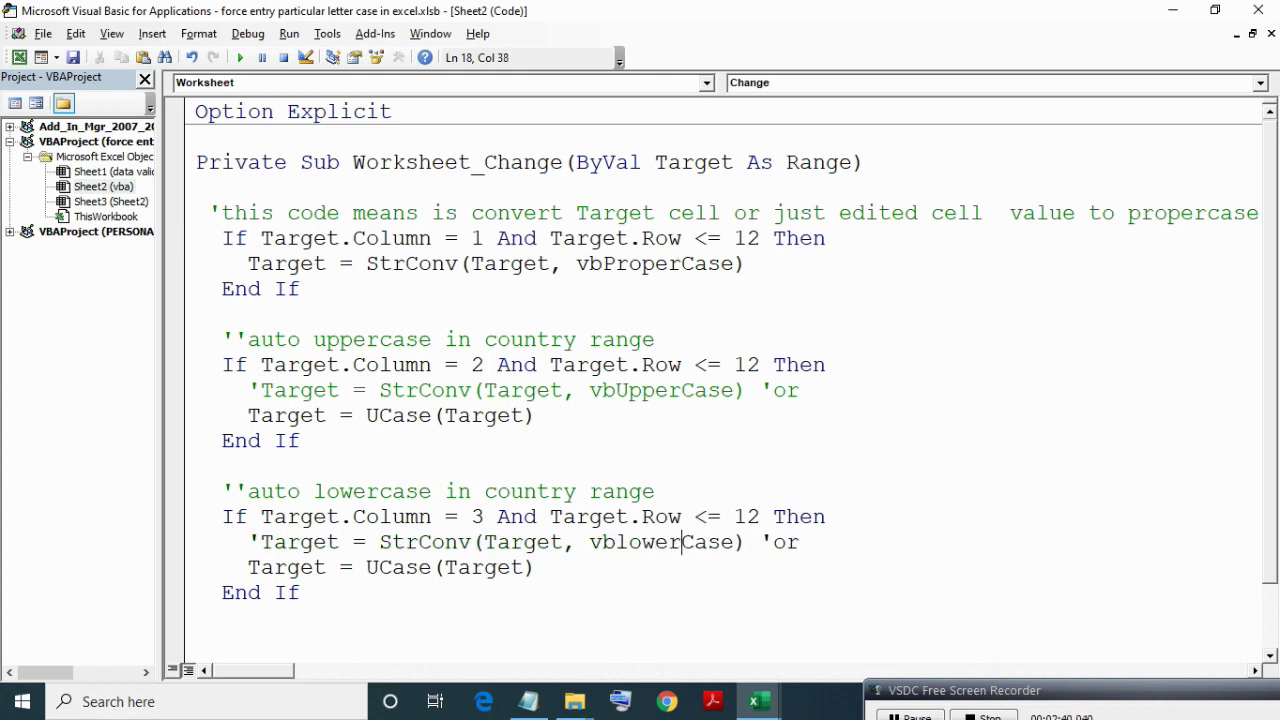
pyautogui.press('Down')
pyautogui.hotkey('ctrl', 'Left')
pyautogui.hotkey('ctrl', 'Left')
pyautogui.hotkey('ctrl', 'Left')
pyautogui.hotkey('ctrl', 'shift', 'Left')
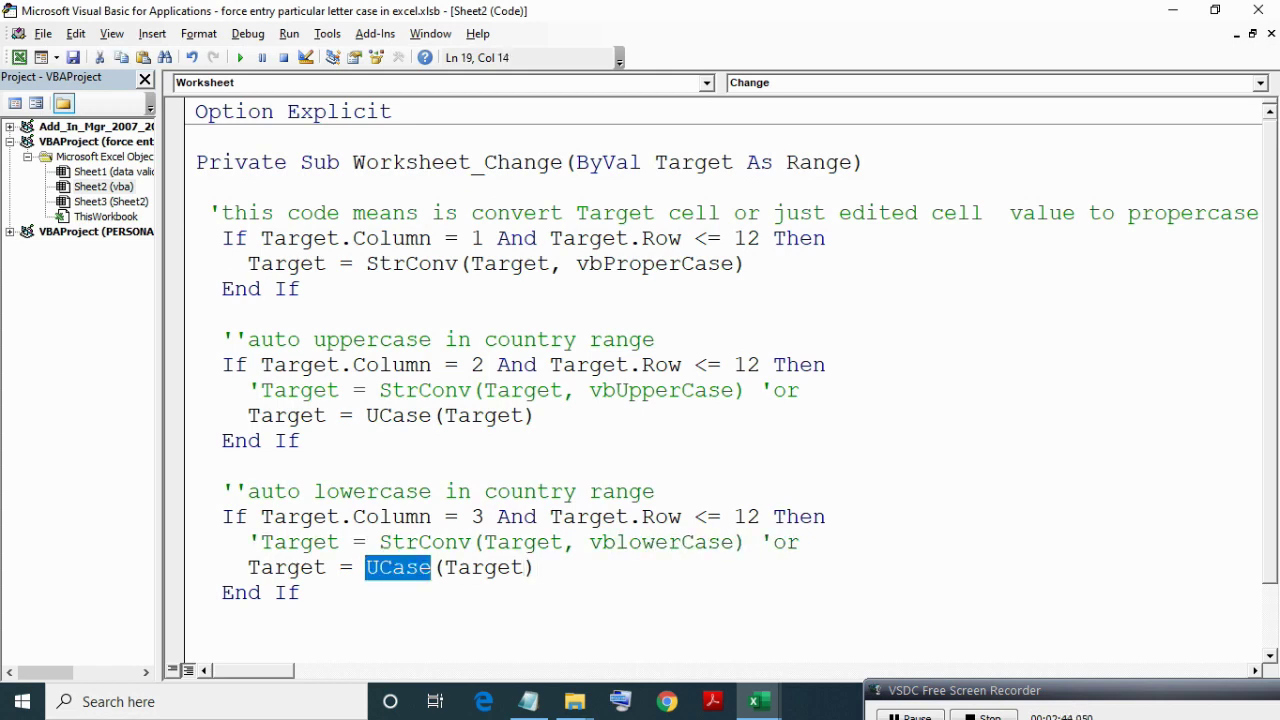
pyautogui.press('Delete')
pyautogui.hotkey('ctrl', 'space')
pyautogui.write('lc')
pyautogui.press('Tab')
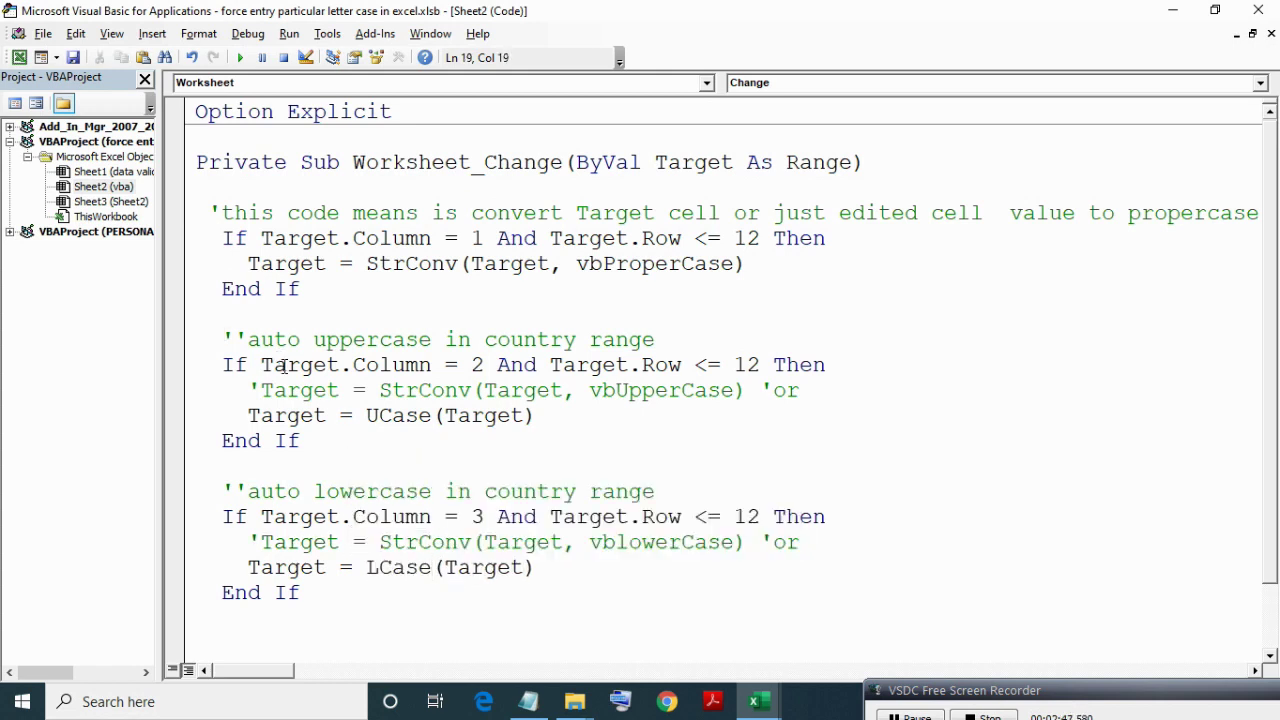
# Replace 'country' with 'email id' in the block's comment.
pyautogui.click(466, 589)
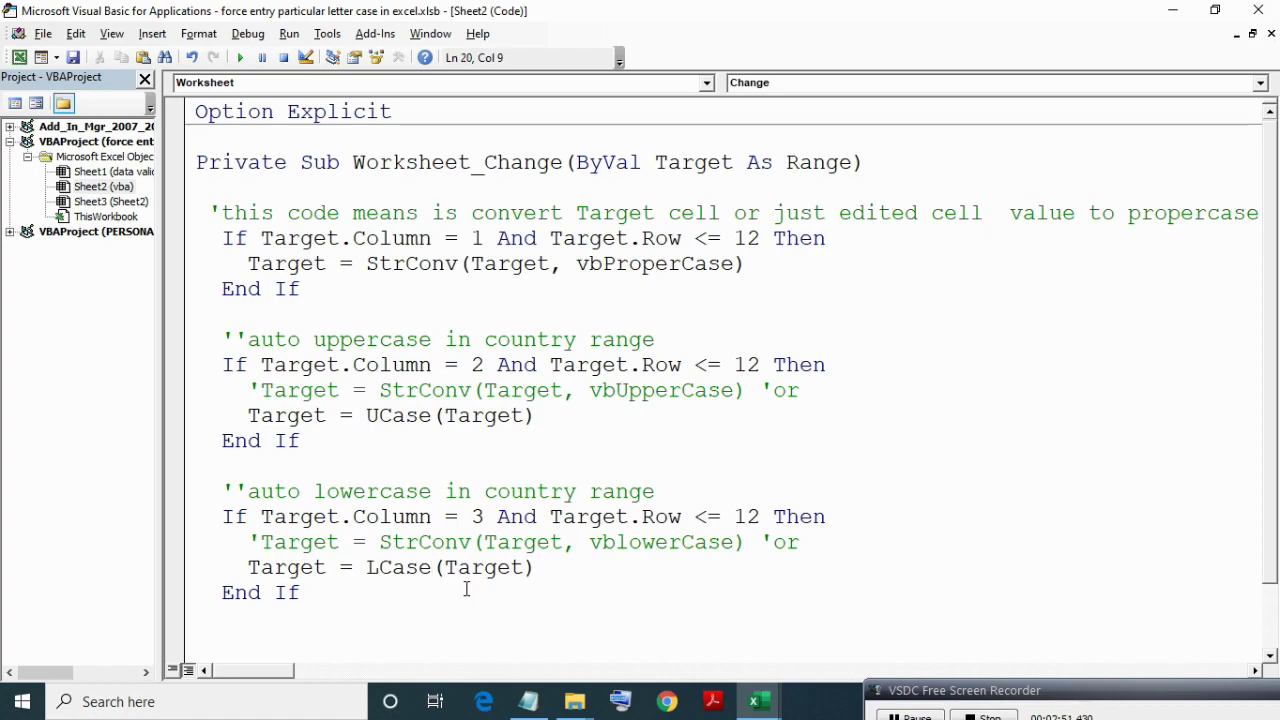
pyautogui.doubleClick(528, 491)
pyautogui.write('email id')
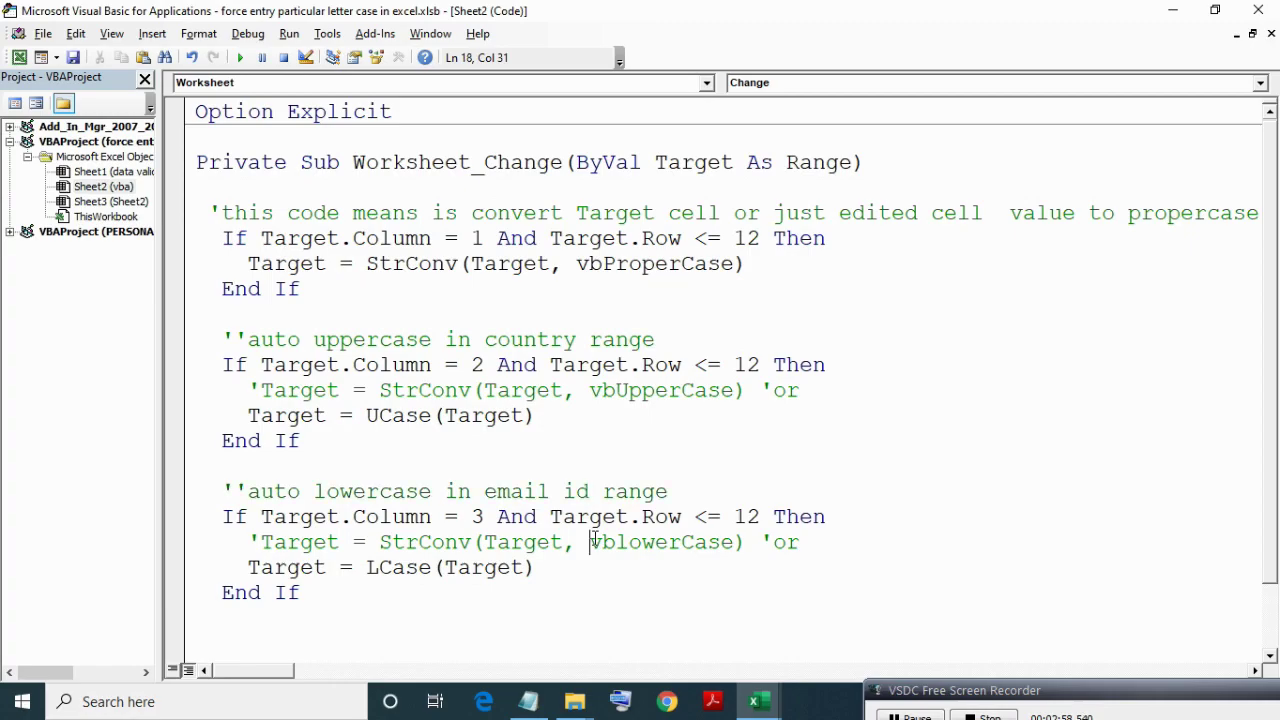
pyautogui.doubleClick(460, 164)
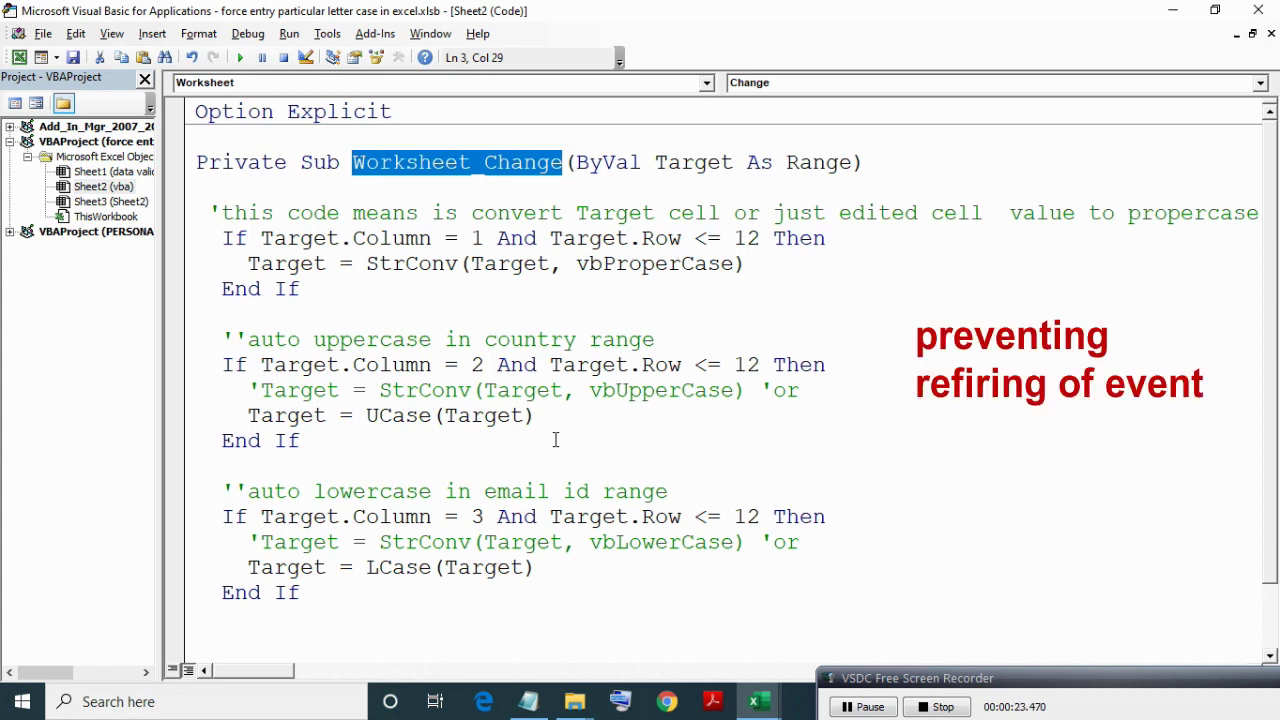
# Add Application.EnableEvents = True as the first line of Worksheet_Change.
pyautogui.press('Down')
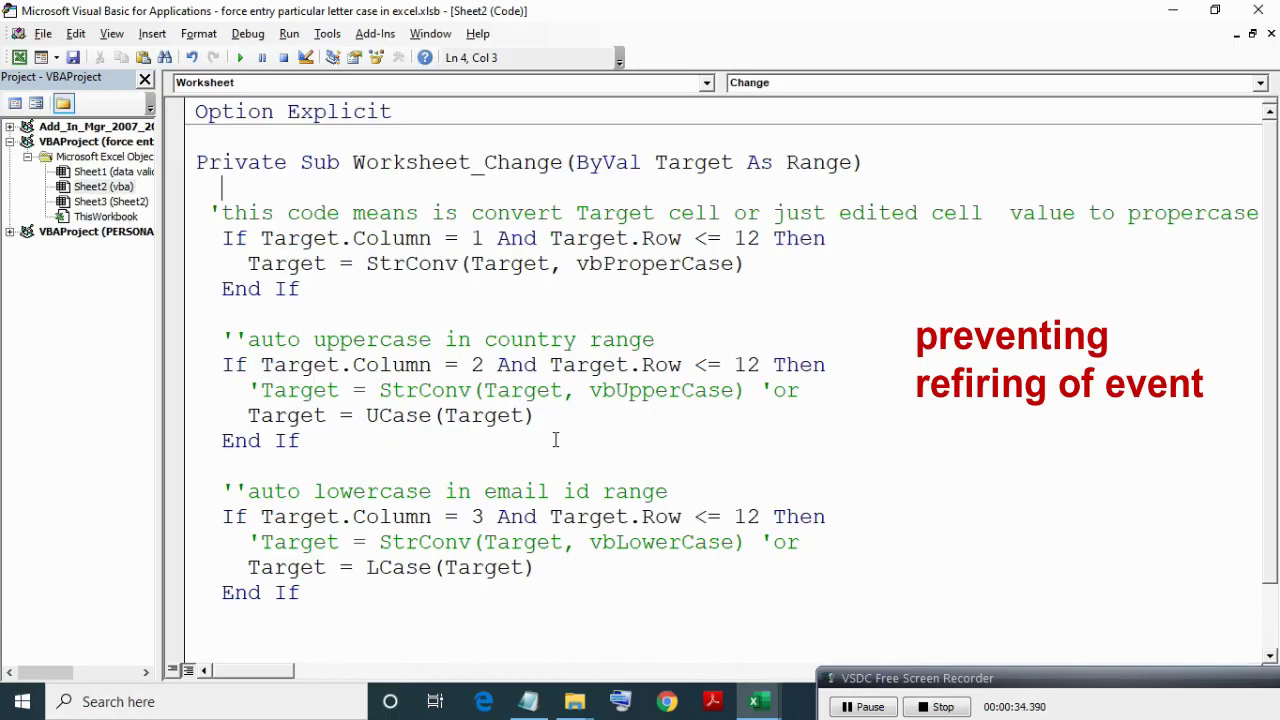
pyautogui.hotkey('ctrl', 'space')
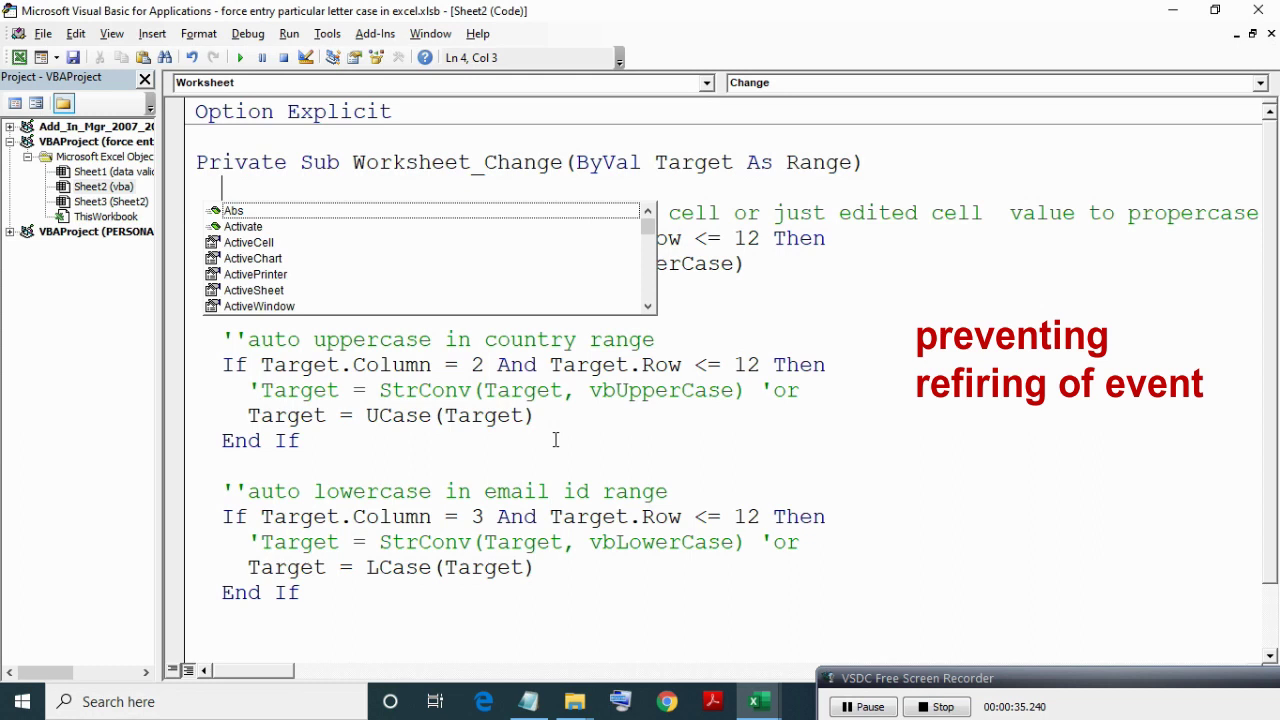
pyautogui.write('app')
pyautogui.press('Tab')
pyautogui.write('.en')
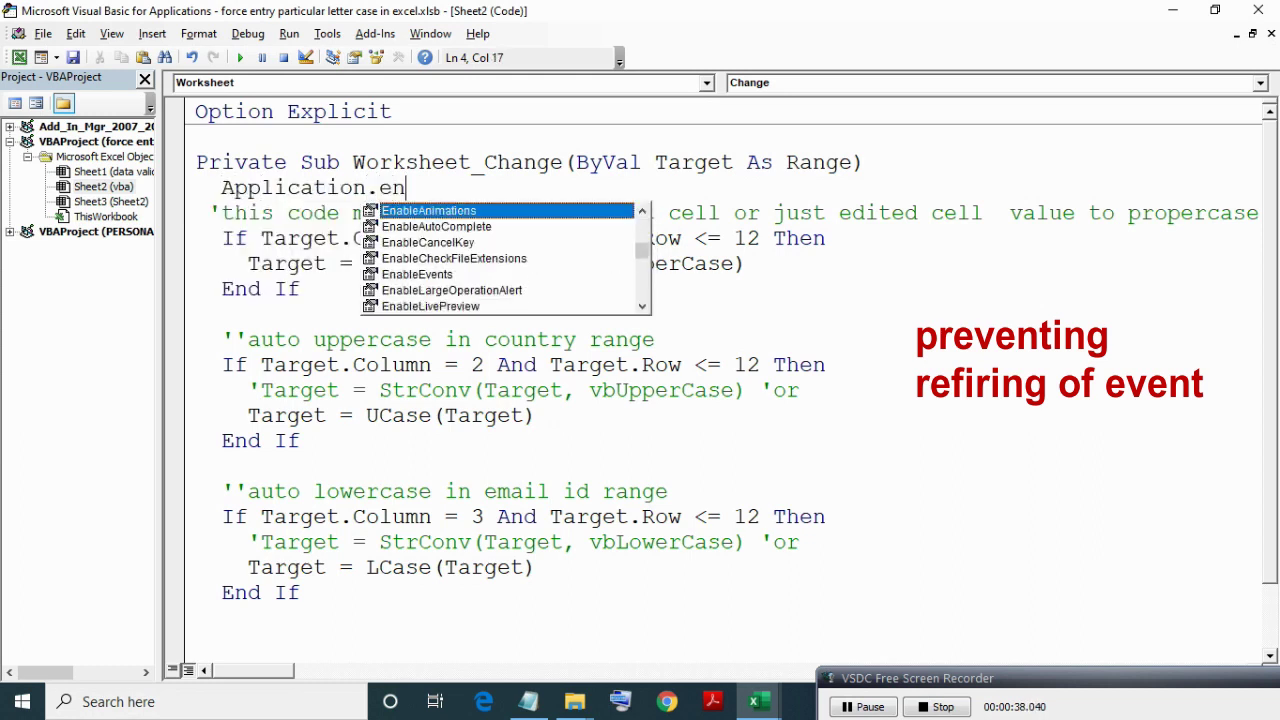
pyautogui.write('ablee')
pyautogui.press('Tab')
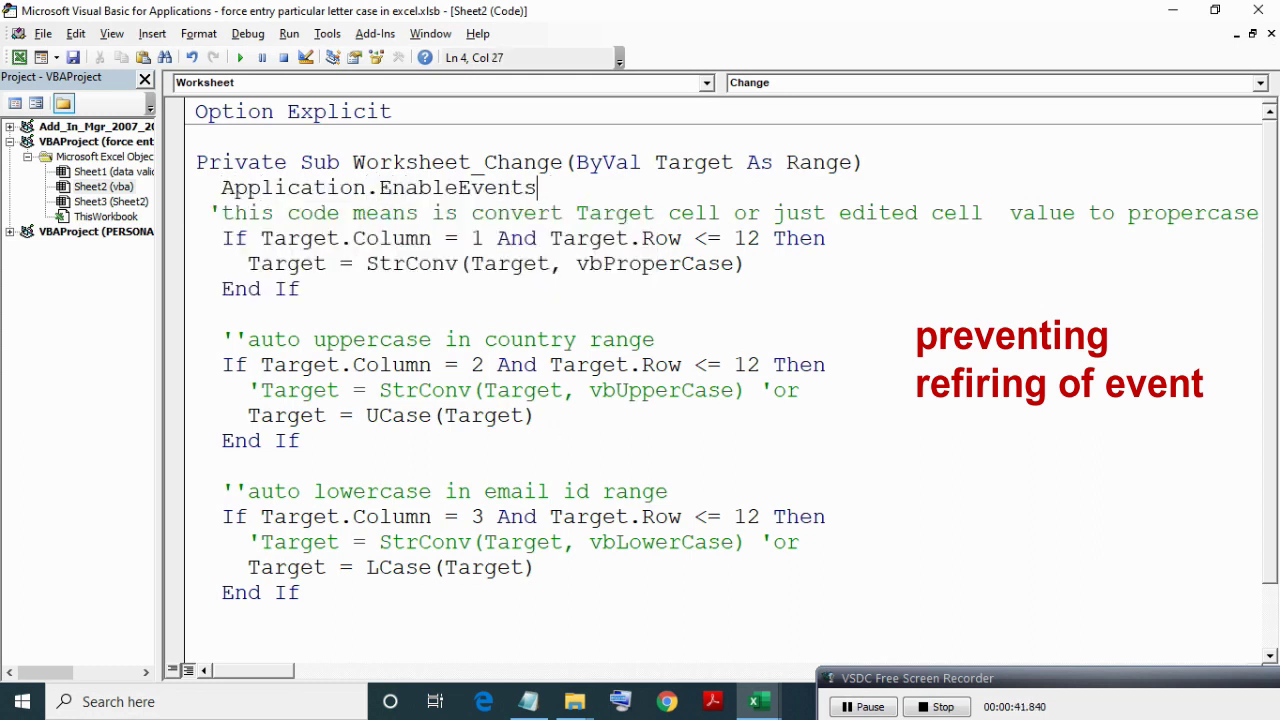
pyautogui.write('=t')
pyautogui.press('Return')
# Copy the Application.EnableEvents = True line to just above End Sub.
pyautogui.press('Up')
pyautogui.hotkey('shift', 'ctrl', 'Right')
pyautogui.hotkey('shift', 'ctrl', 'Right')
pyautogui.hotkey('shift', 'ctrl', 'Right')
pyautogui.hotkey('shift', 'ctrl', 'Right')
pyautogui.hotkey('shift', 'ctrl', 'Right')
pyautogui.hotkey('ctrl', 'c')
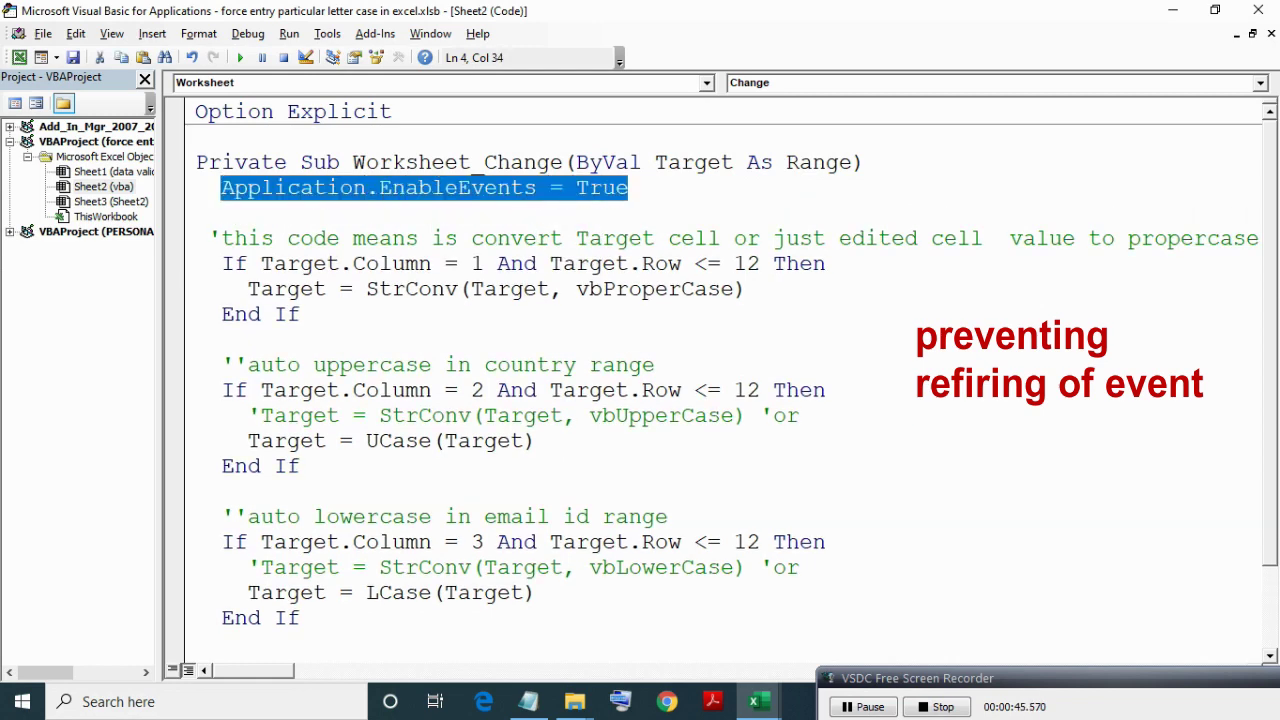
pyautogui.press('Down')
pyautogui.press('Down')
pyautogui.hotkey('ctrl', 'End')
pyautogui.click(221, 567)
pyautogui.hotkey('ctrl', 'v')
pyautogui.hotkey('shift', 'ctrl', 'Left')
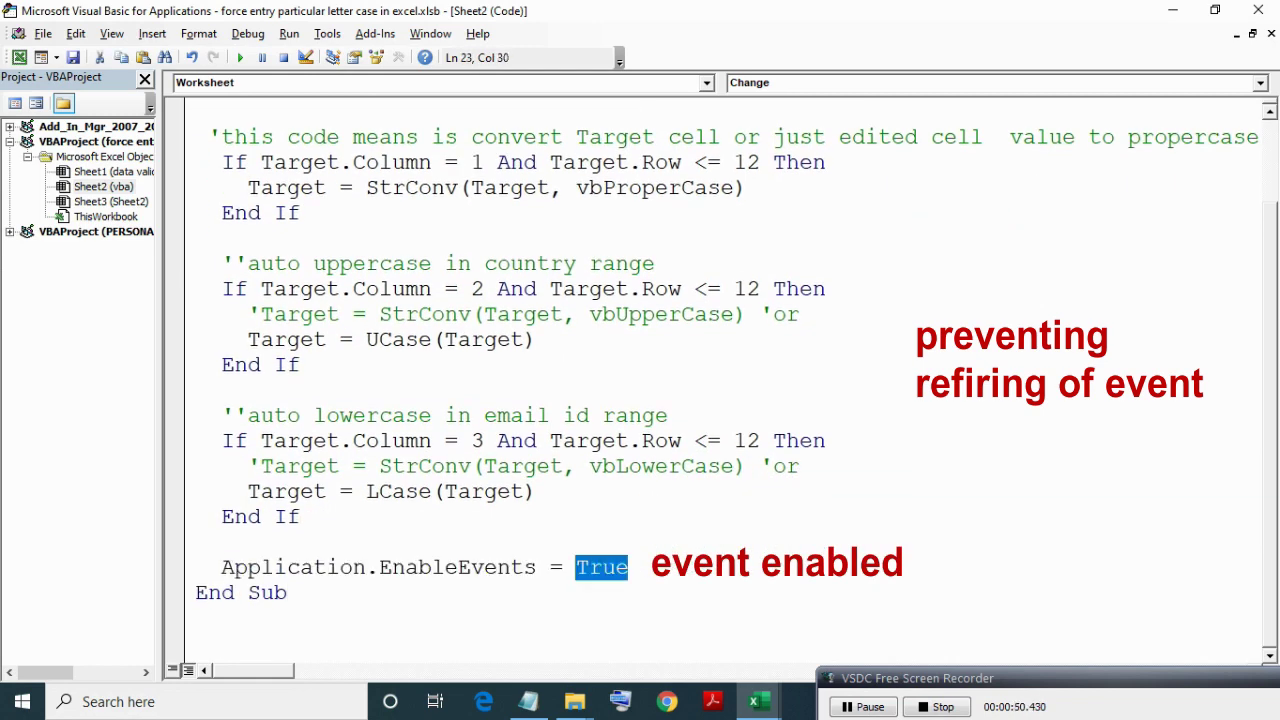
pyautogui.press('Home')
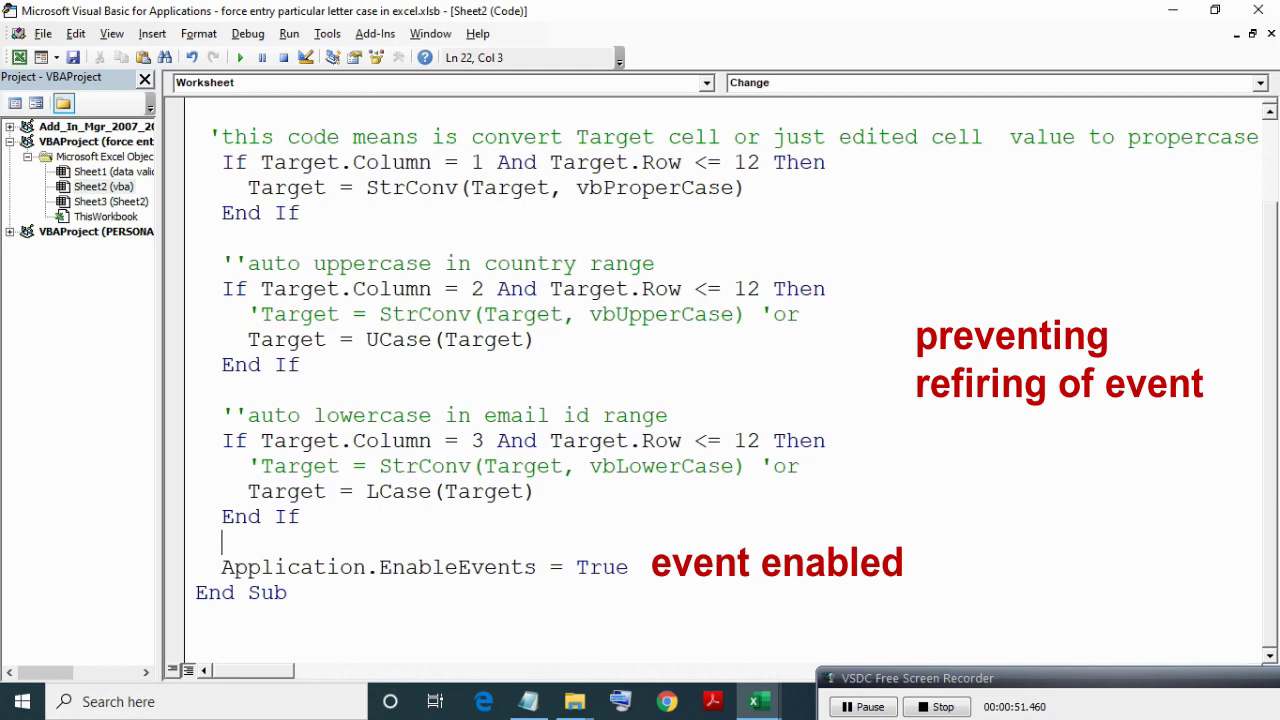
# Change the first EnableEvents line to False, keeping the closing one True.
pyautogui.hotkey('ctrl', 'Home')
pyautogui.press('Down')
pyautogui.press('Down')
pyautogui.press('Down')
pyautogui.press('End')
pyautogui.hotkey('shift', 'ctrl', 'Left')
pyautogui.write('false')
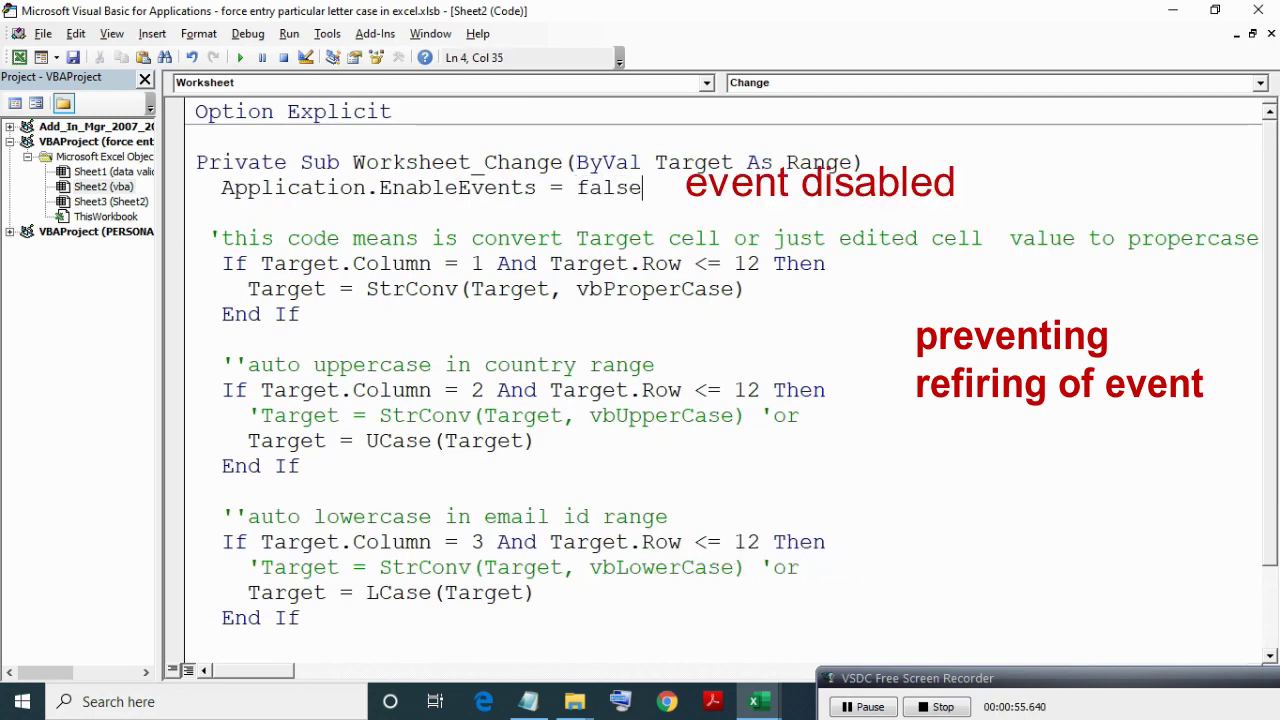
pyautogui.press('Down')
pyautogui.press('Up')
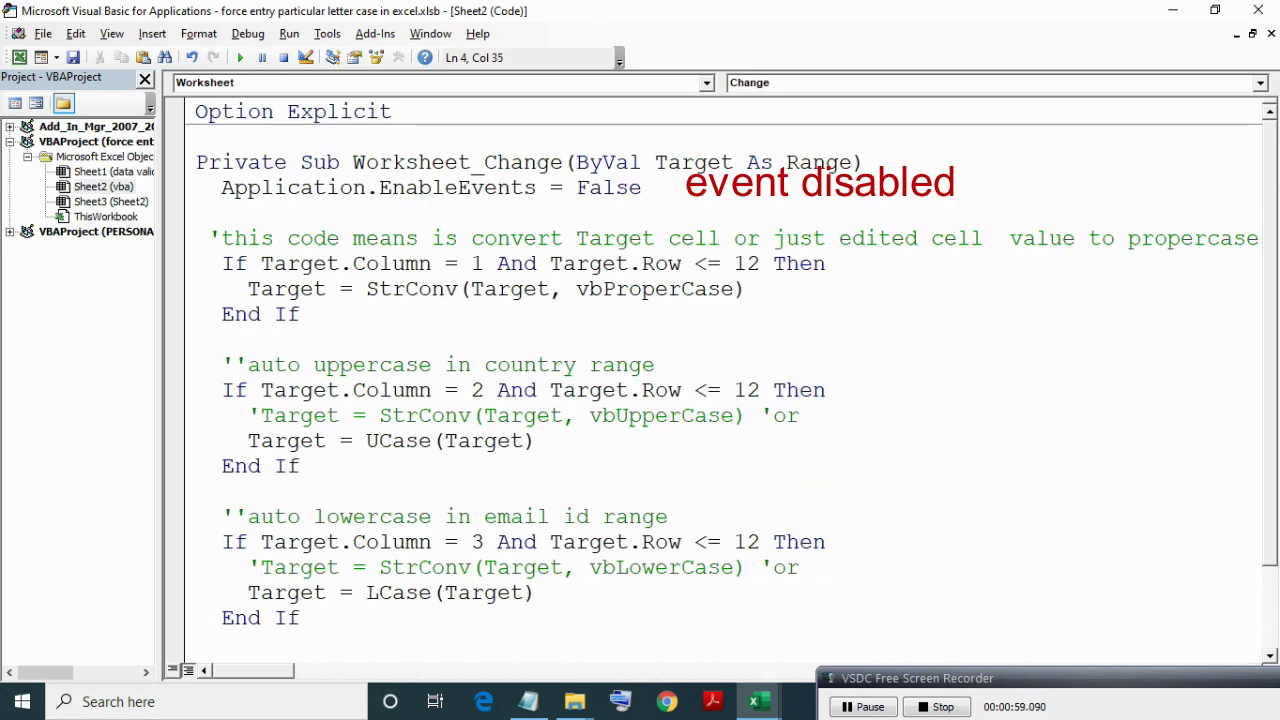
pyautogui.scroll(-1, 814, 396)
pyautogui.click(640, 570)
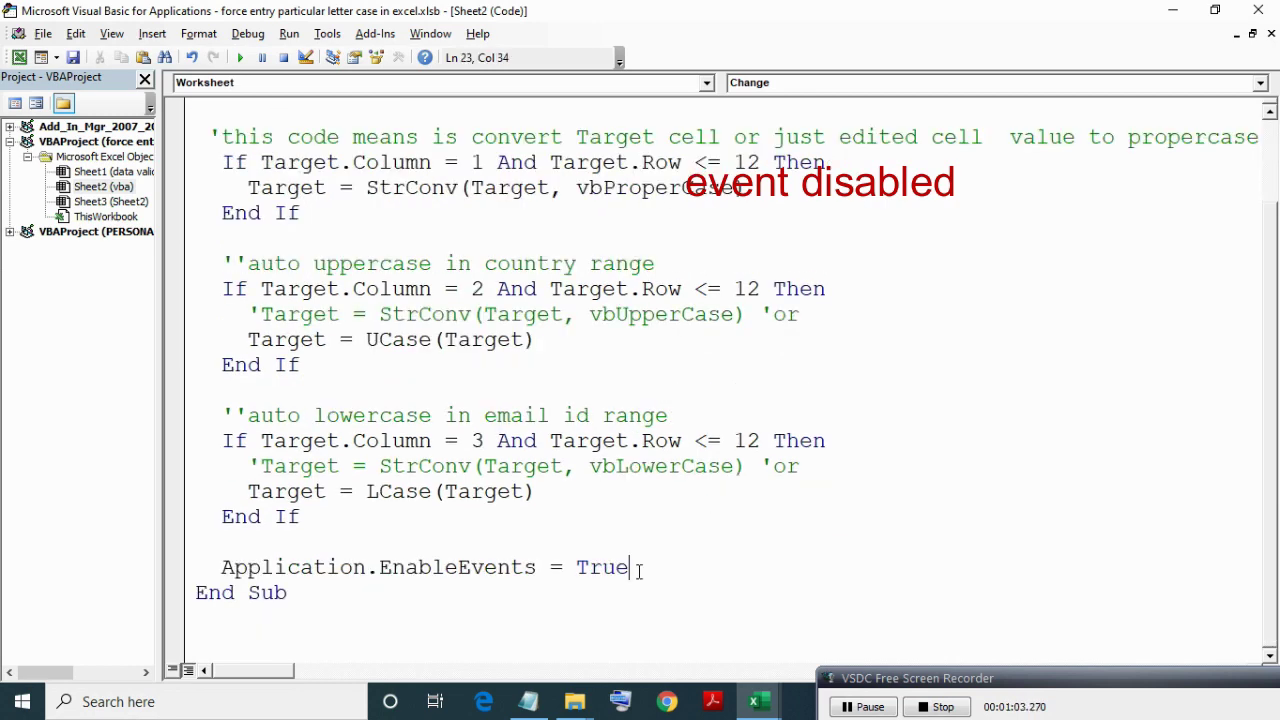
pyautogui.scroll(1, 640, 570)
# Clear A4:B10 in Excel and end the Run-time error 13 type-mismatch dialog.
pyautogui.hotkey('alt', 'F11')
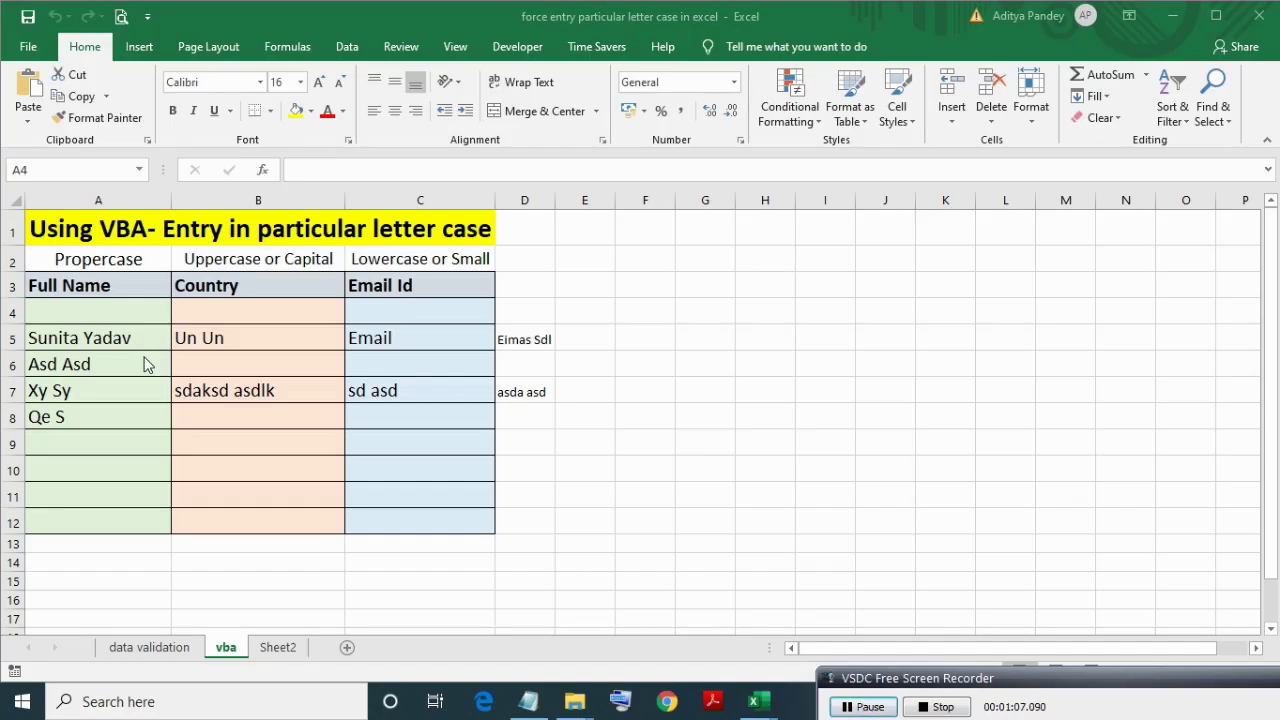
pyautogui.keyDown('shift'); pyautogui.click(318, 456); pyautogui.keyUp('shift')
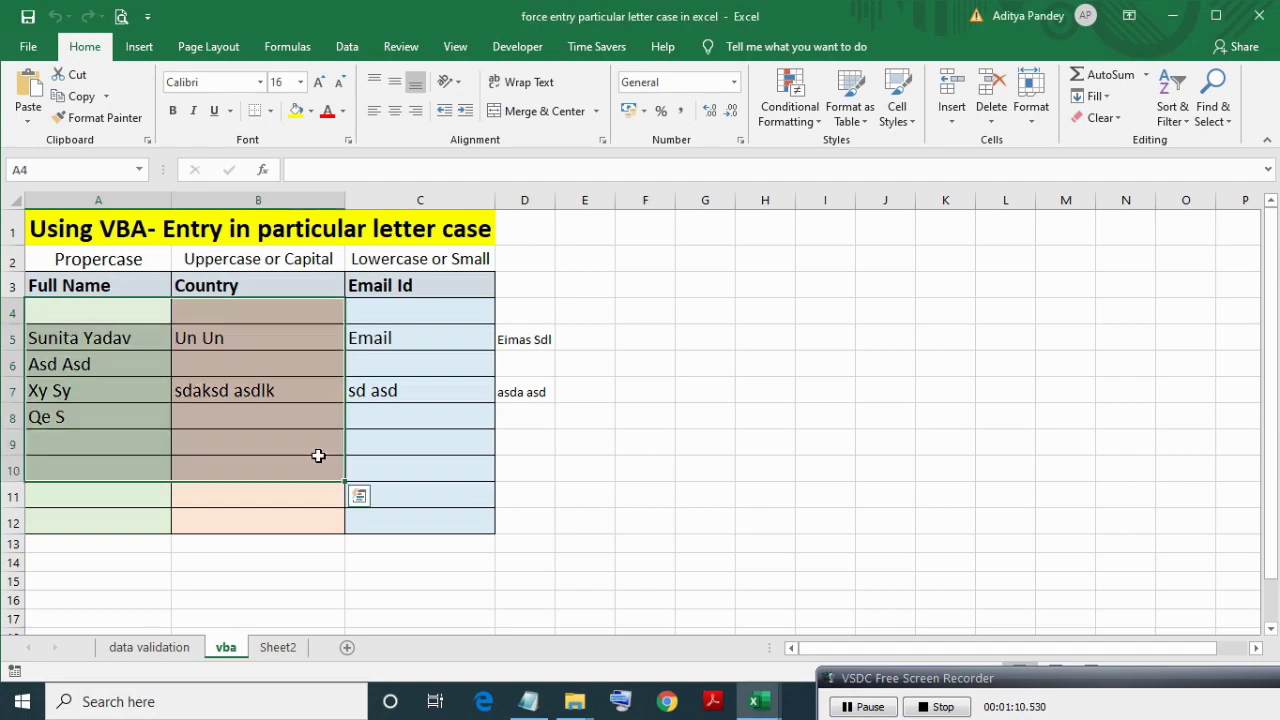
pyautogui.press('Delete')
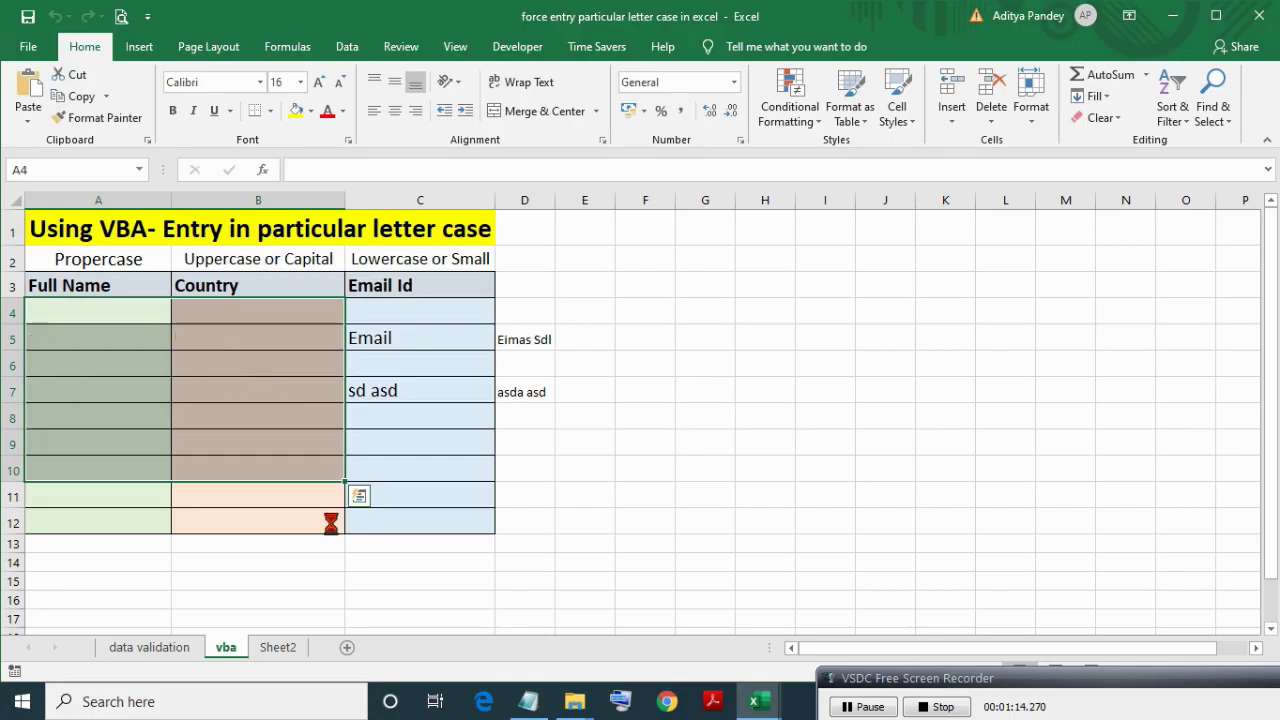
pyautogui.click(605, 340)
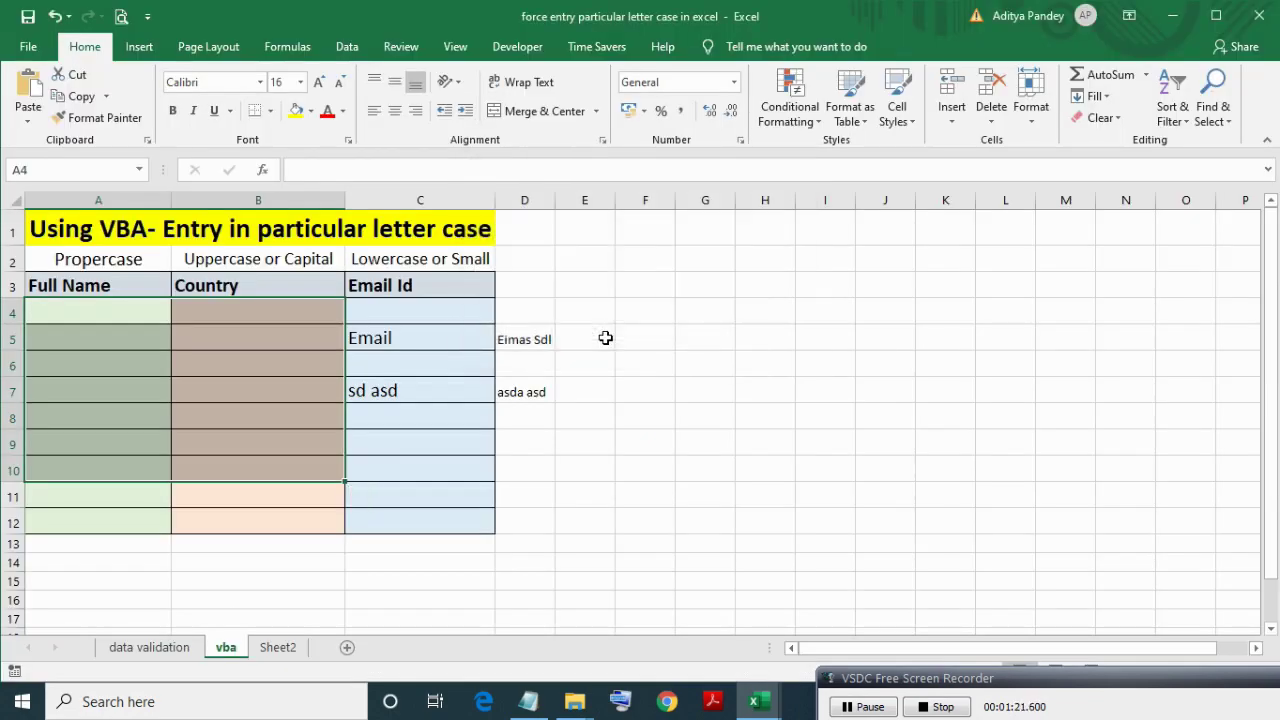
# Add On Error Resume Next at the top of the Worksheet_Change macro.
pyautogui.hotkey('alt', 'F11')
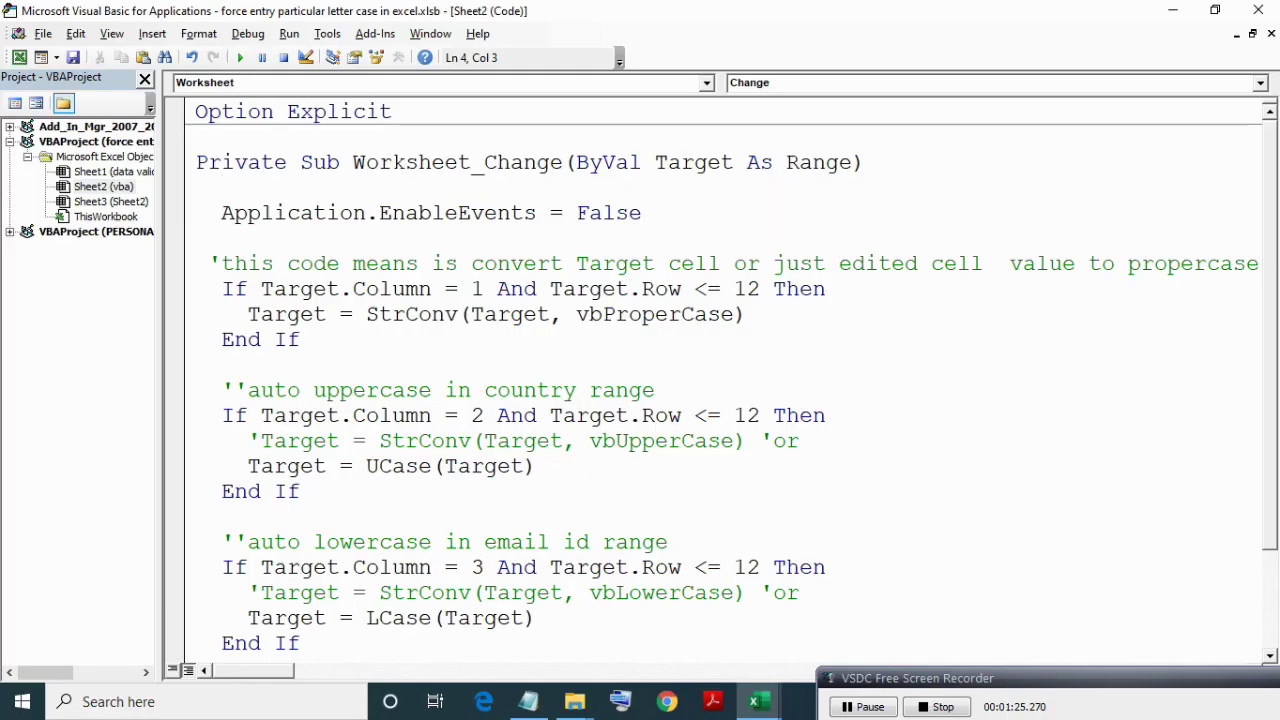
pyautogui.write('p')
pyautogui.press('BackSpace')
pyautogui.write('on err')
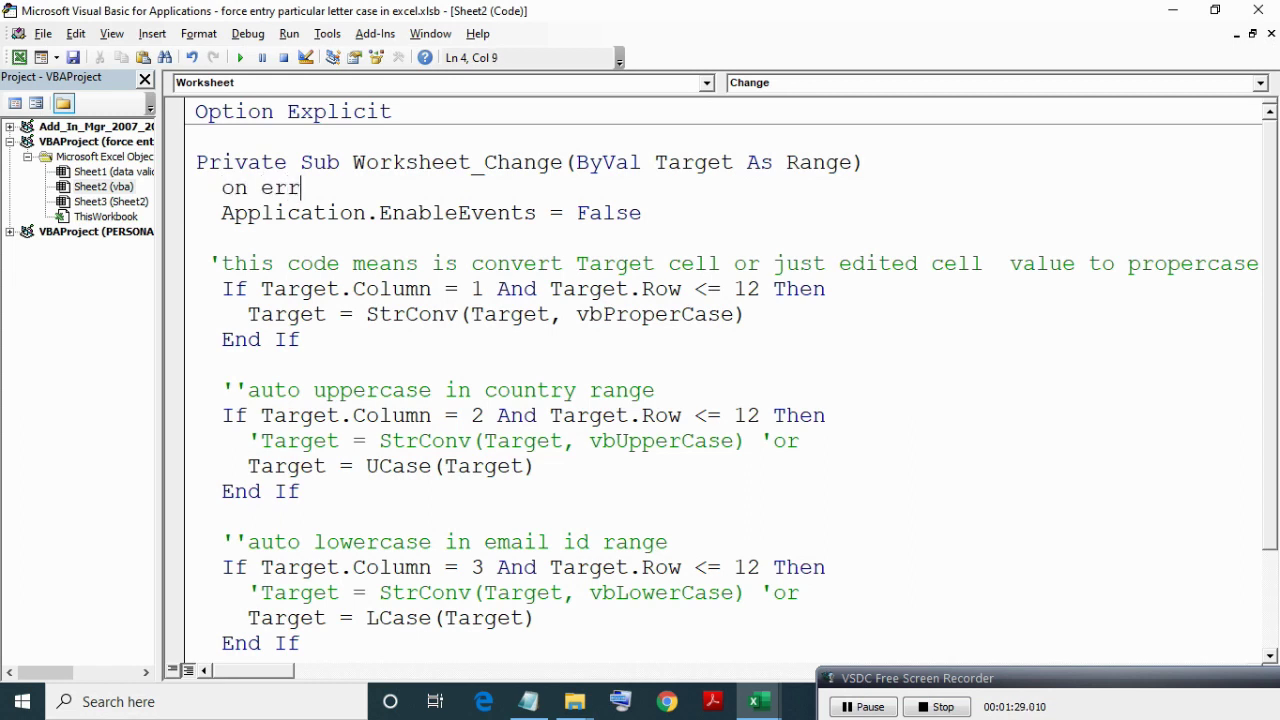
pyautogui.write('or resume next')
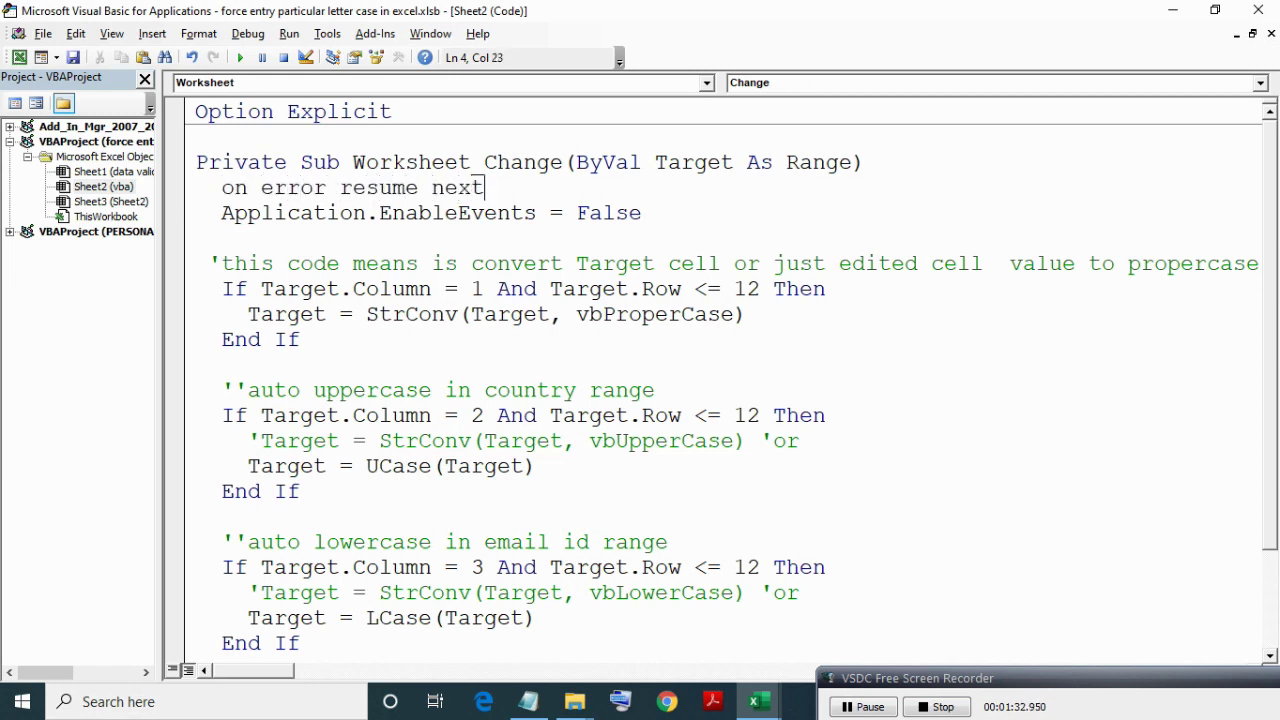
pyautogui.click(684, 238)
# Run Application.EnableEvents = True in the Immediate window, then return to the workbook.
pyautogui.hotkey('ctrl', 'g')
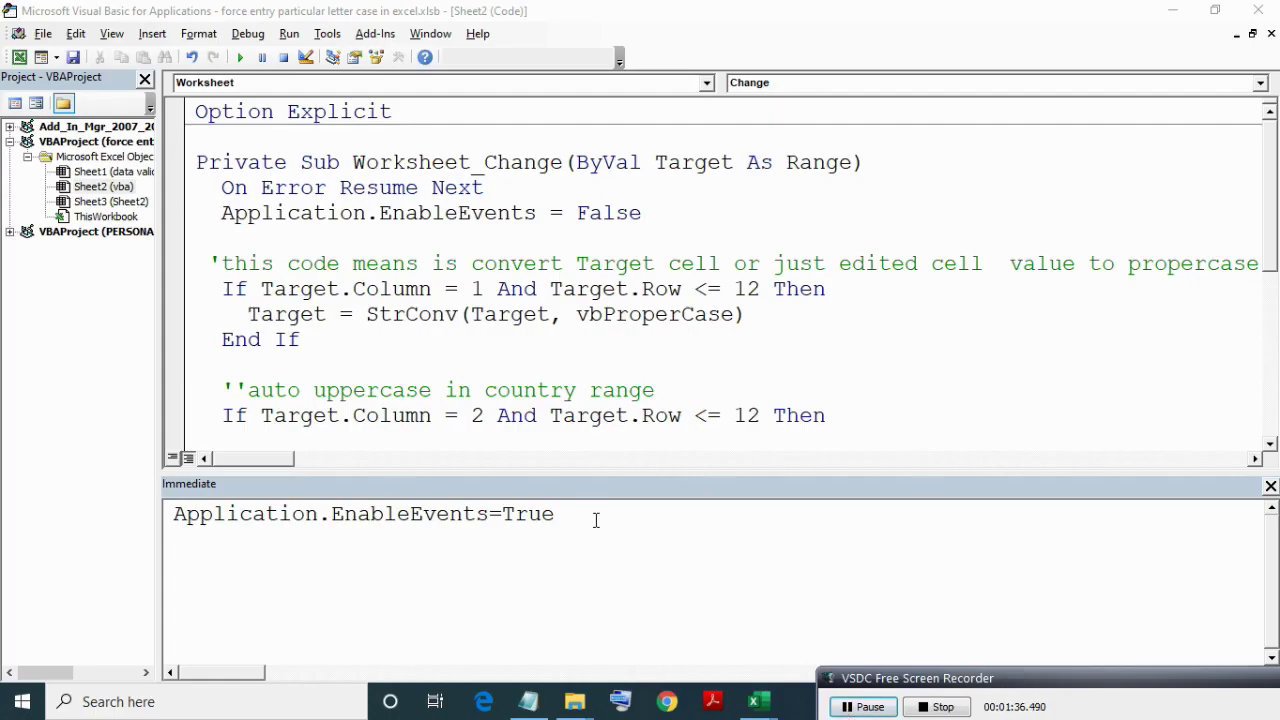
pyautogui.click(595, 520)
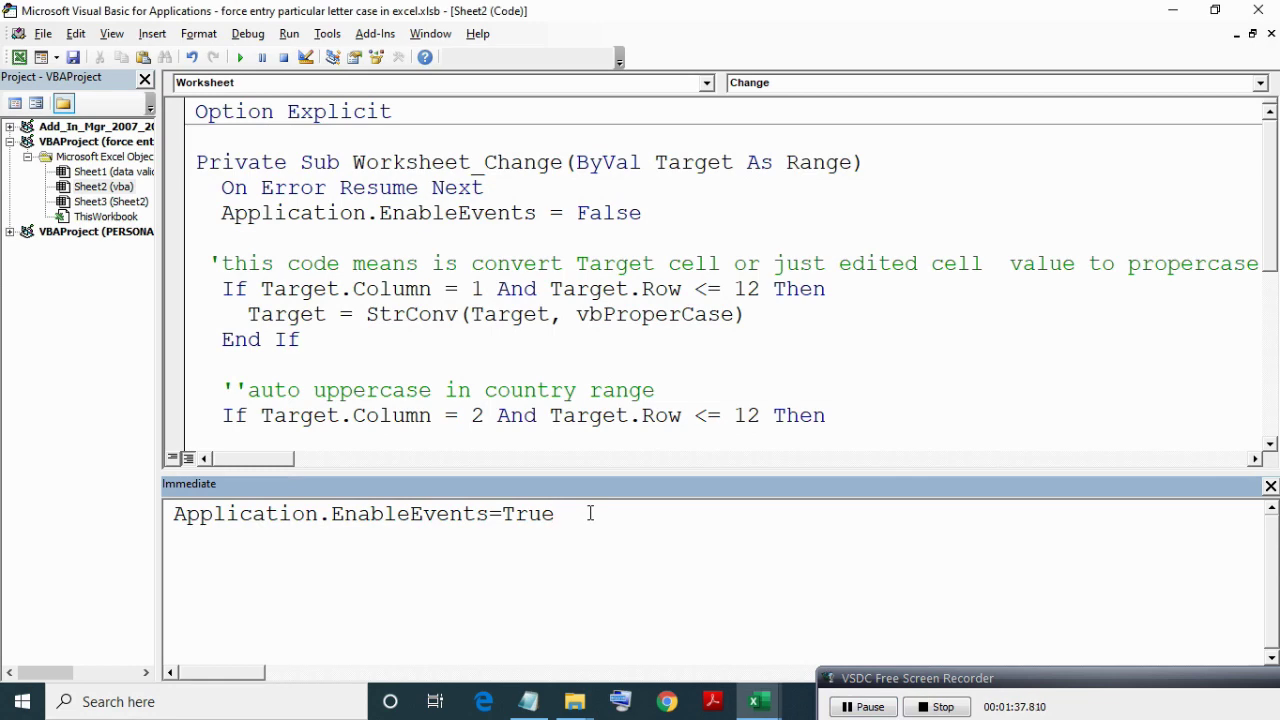
pyautogui.click(1271, 487)
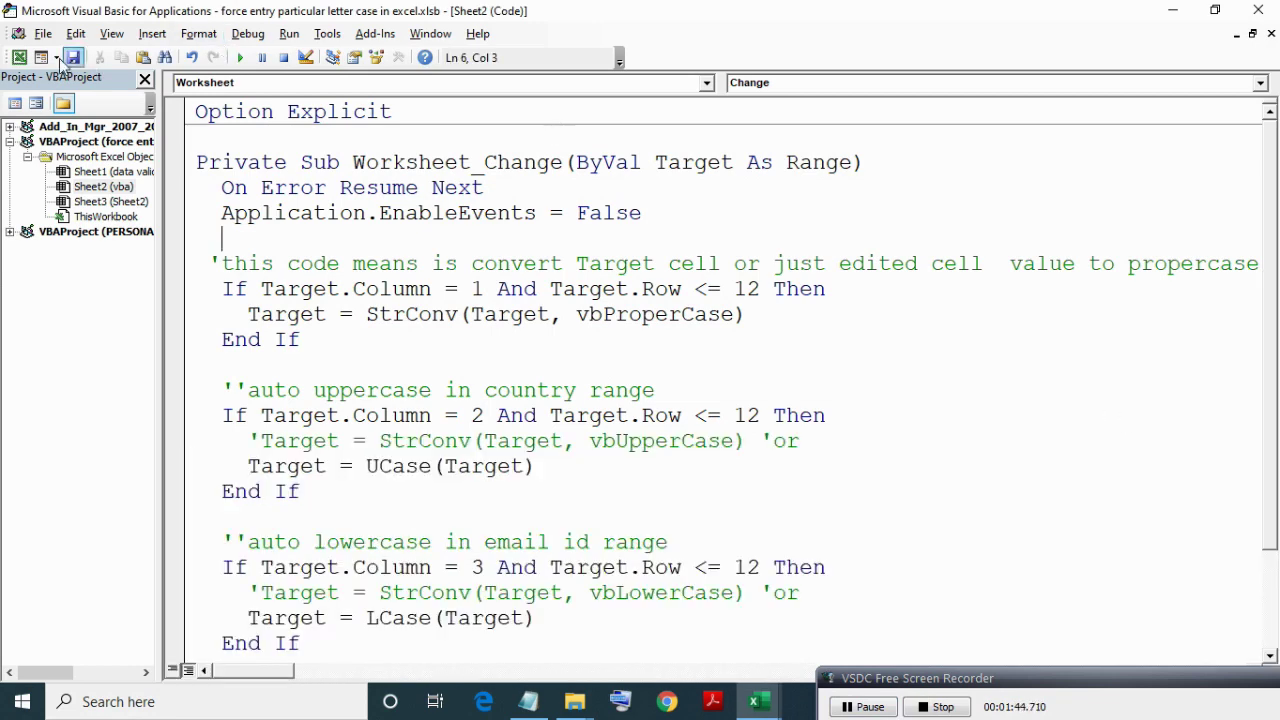
pyautogui.click(19, 57)
# Enter two lowercase full names in A4:A5 and countries india and jmaica in B4:B5.
pyautogui.click(116, 316)
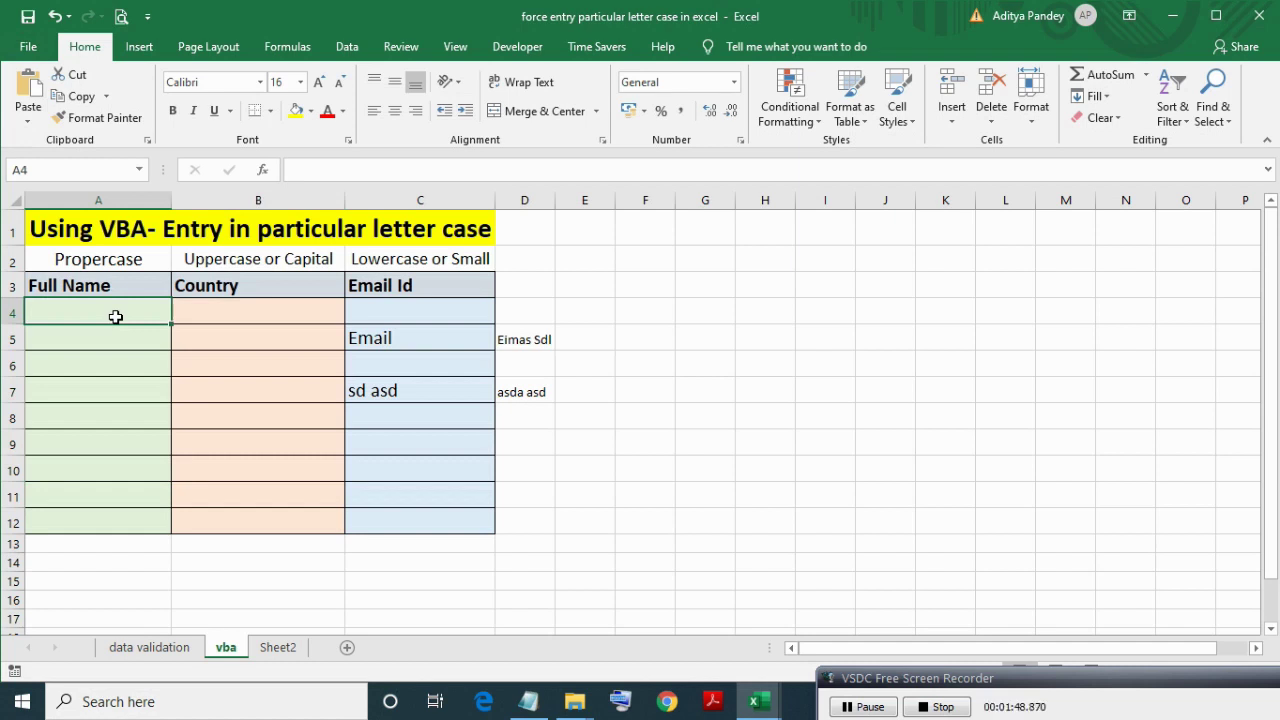
pyautogui.press('Return')
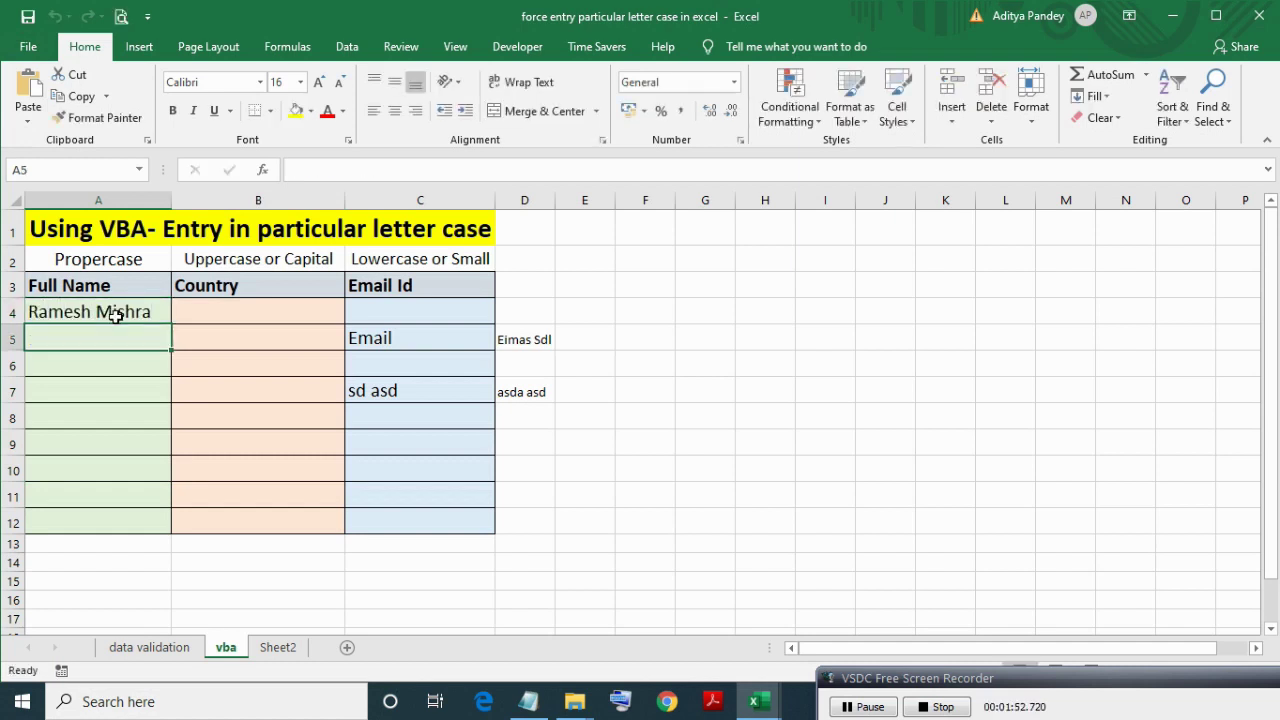
pyautogui.write('abc xyz')
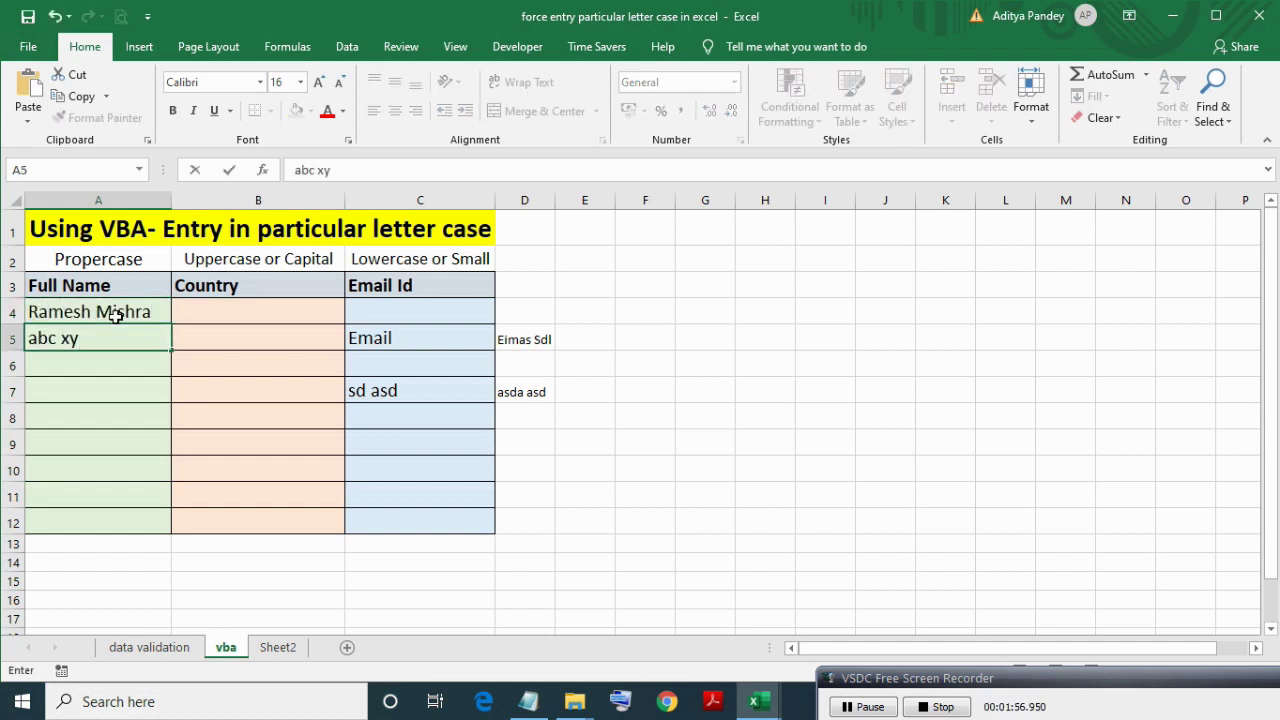
pyautogui.press('Return')
pyautogui.click(209, 311)
pyautogui.write('india')
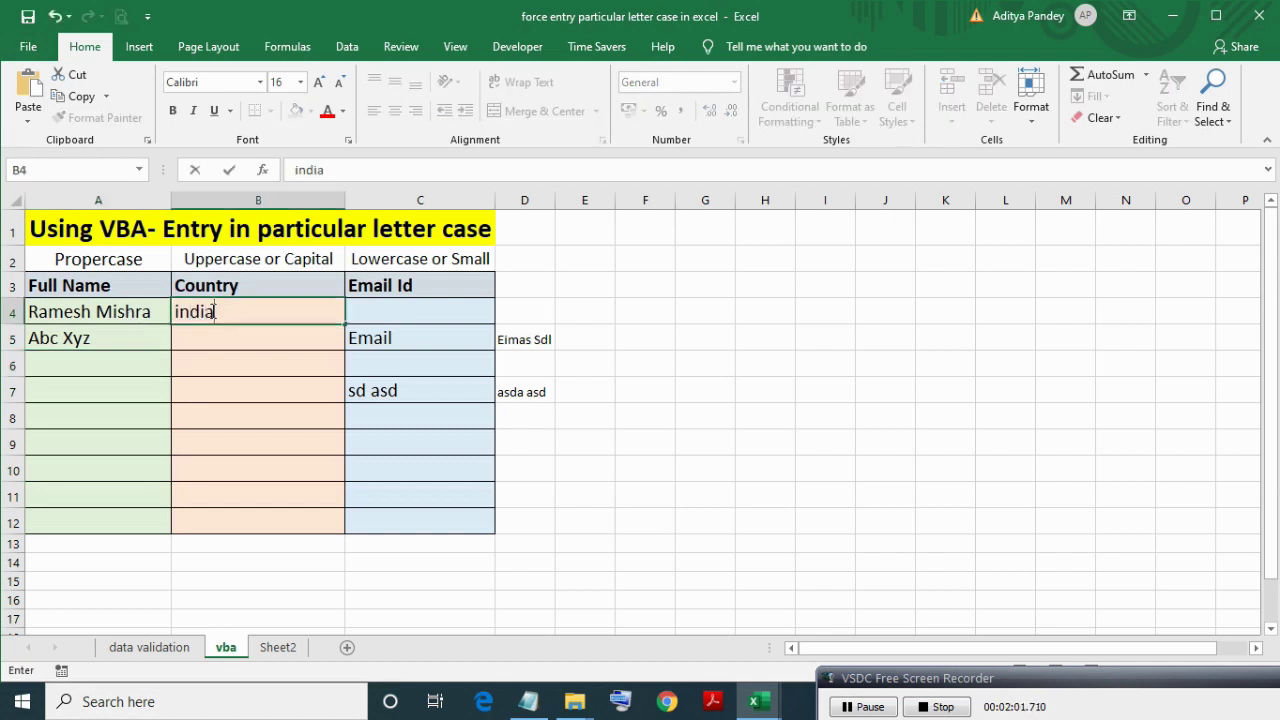
pyautogui.press('Return')
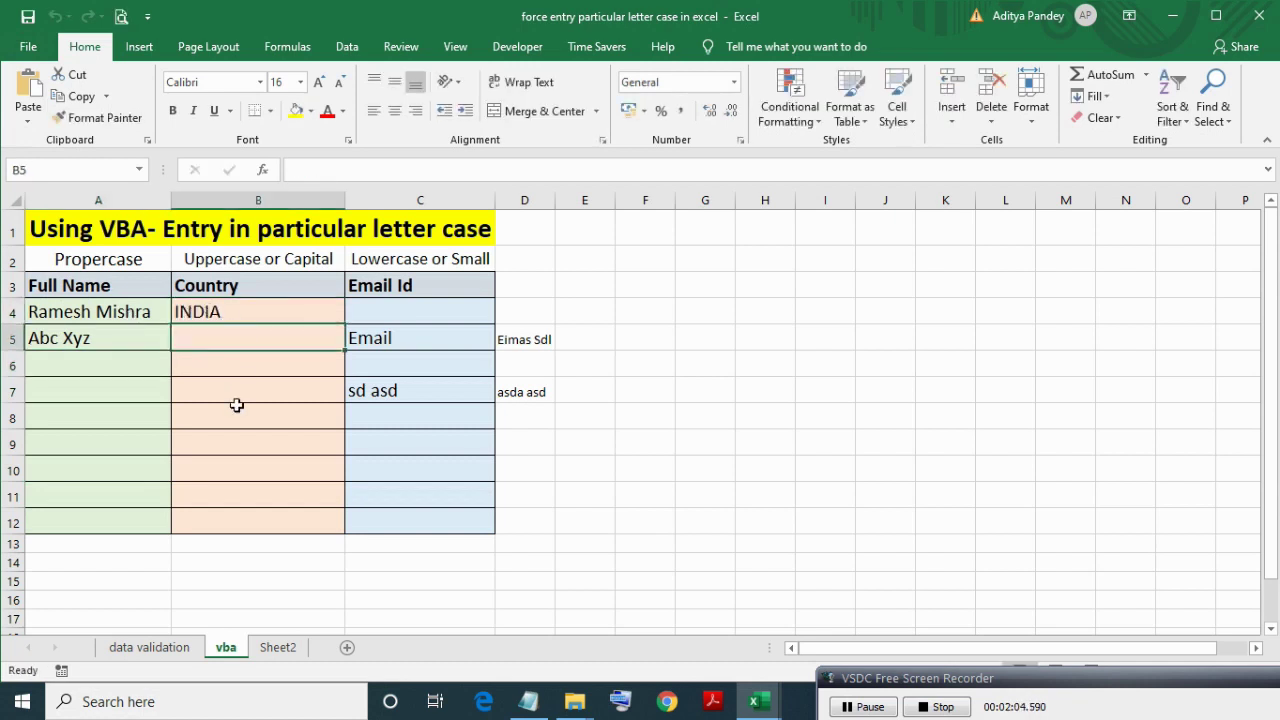
pyautogui.write('jmaica')
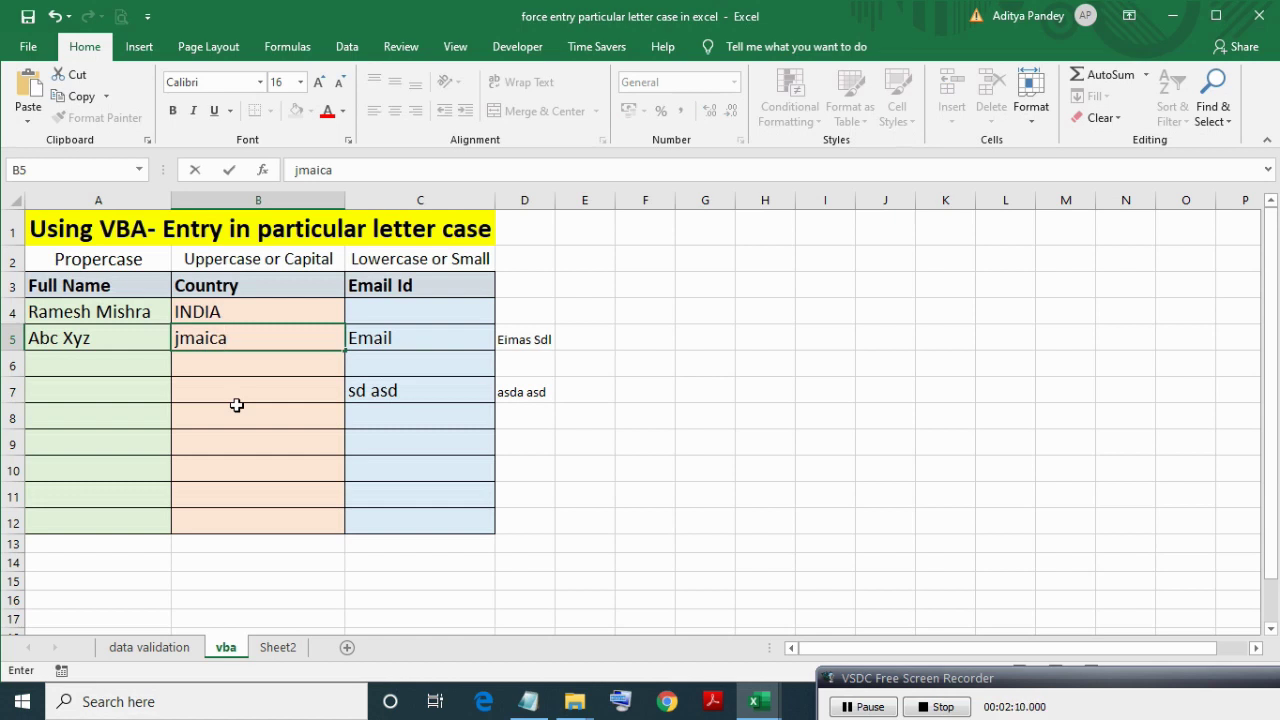
pyautogui.press('Return')
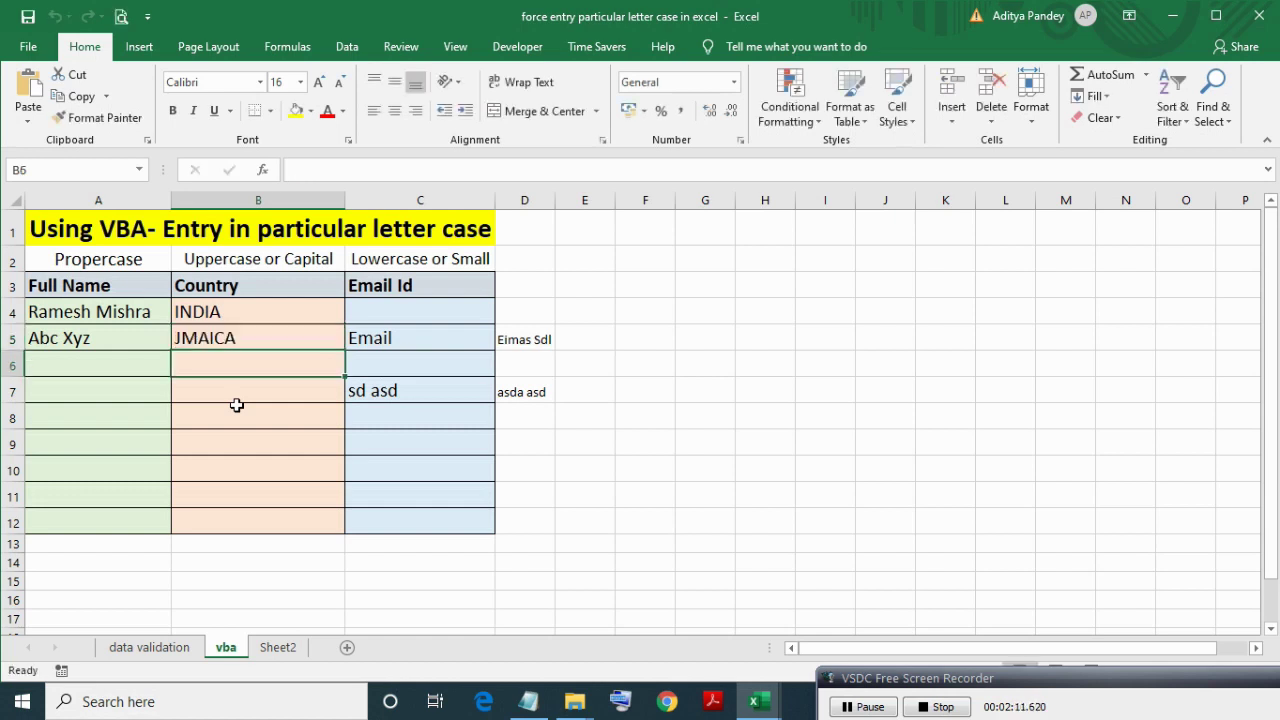
# Enter two uppercase Gmail email addresses in C4:C5 so the macro lowercases them.
pyautogui.click(385, 316)
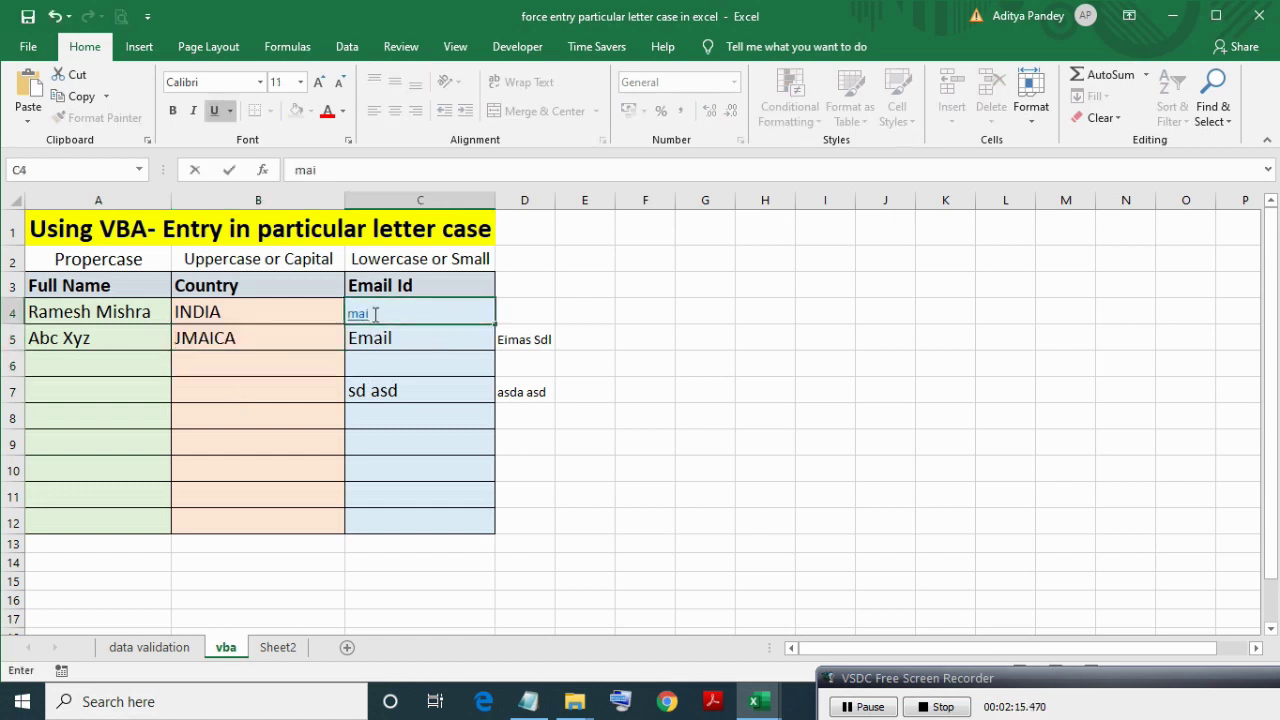
pyautogui.press('BackSpace')
pyautogui.press('BackSpace')
pyautogui.press('BackSpace')
pyautogui.press('BackSpace')
pyautogui.press('BackSpace')
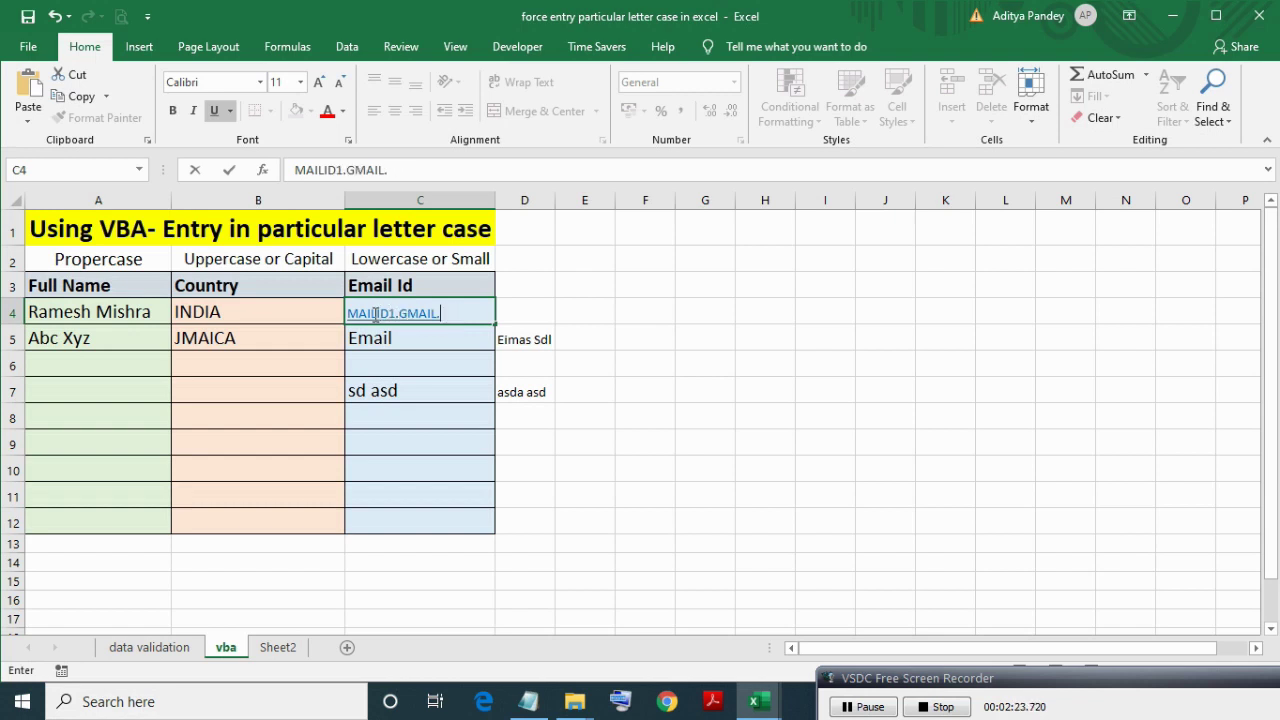
pyautogui.press('BackSpace')
pyautogui.press('BackSpace')
pyautogui.press('BackSpace')
pyautogui.press('BackSpace')
pyautogui.press('BackSpace')
pyautogui.press('BackSpace')
pyautogui.press('BackSpace')
pyautogui.press('Return')
pyautogui.press('Return')
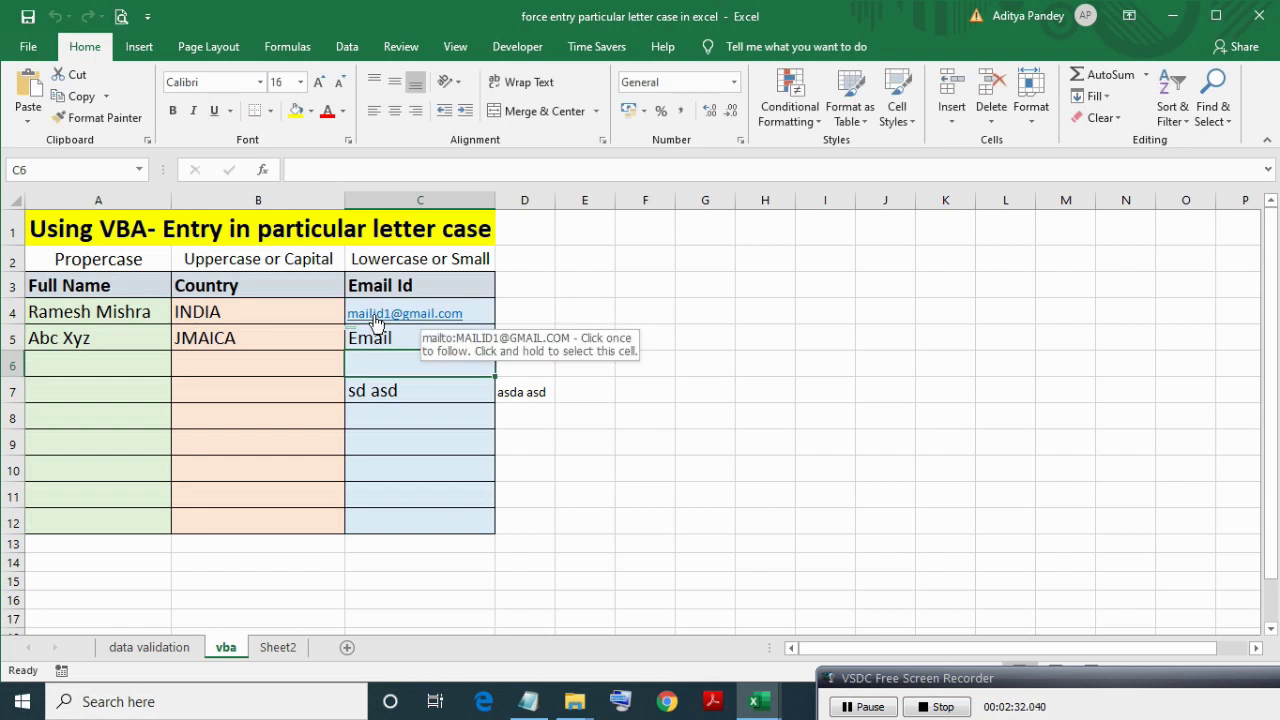
pyautogui.click(430, 342)
pyautogui.write('MAILid1@g')
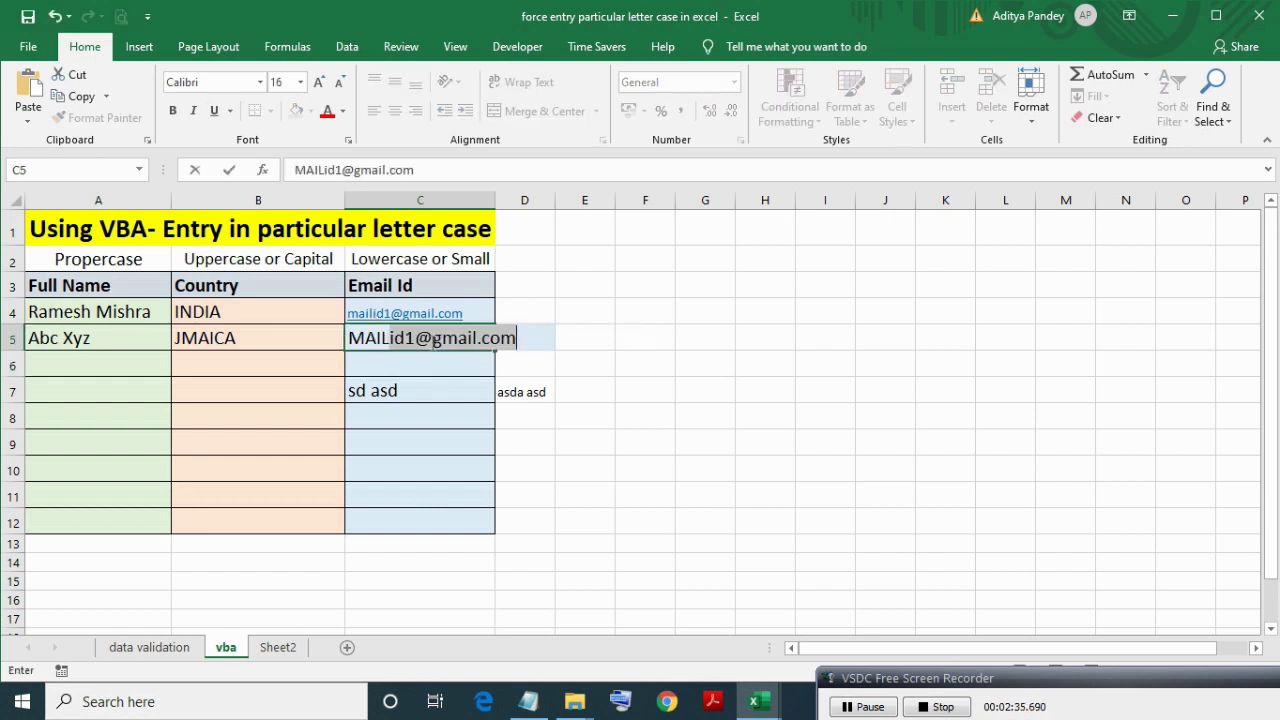
pyautogui.press('Return')
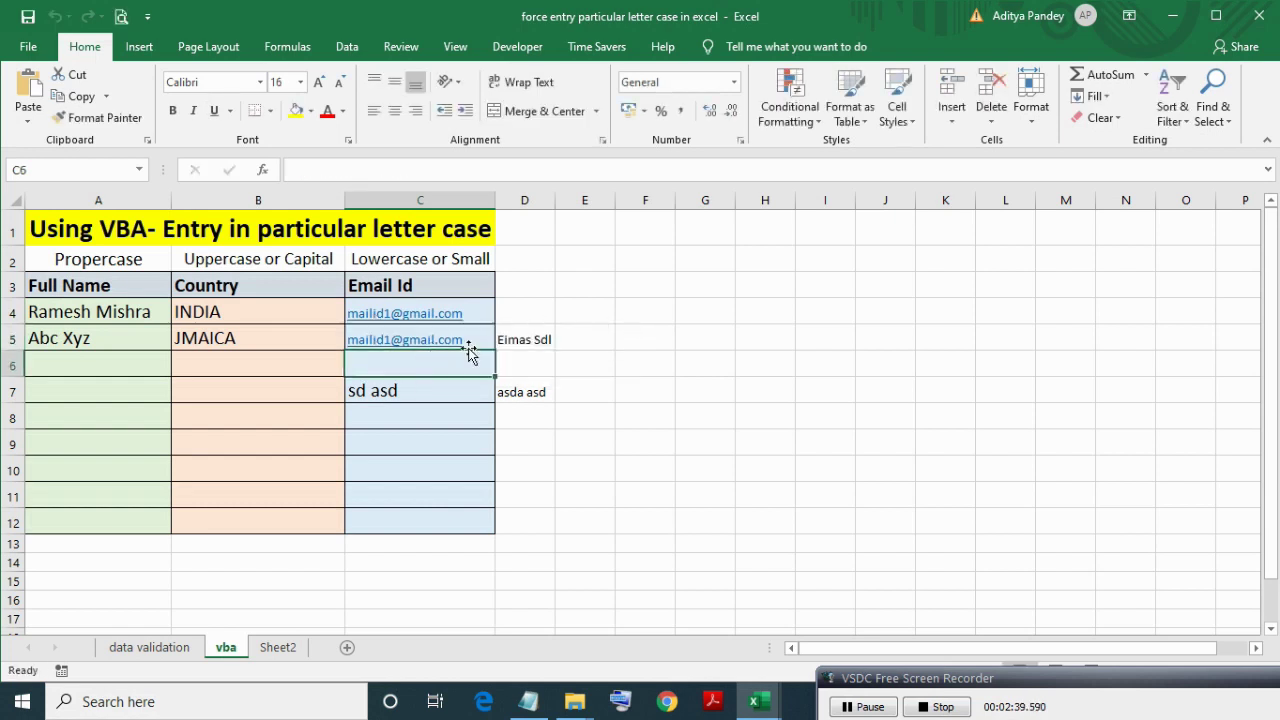
pyautogui.doubleClick(468, 345)
pyautogui.press('Home')
pyautogui.hotkey('shift', 'Right')
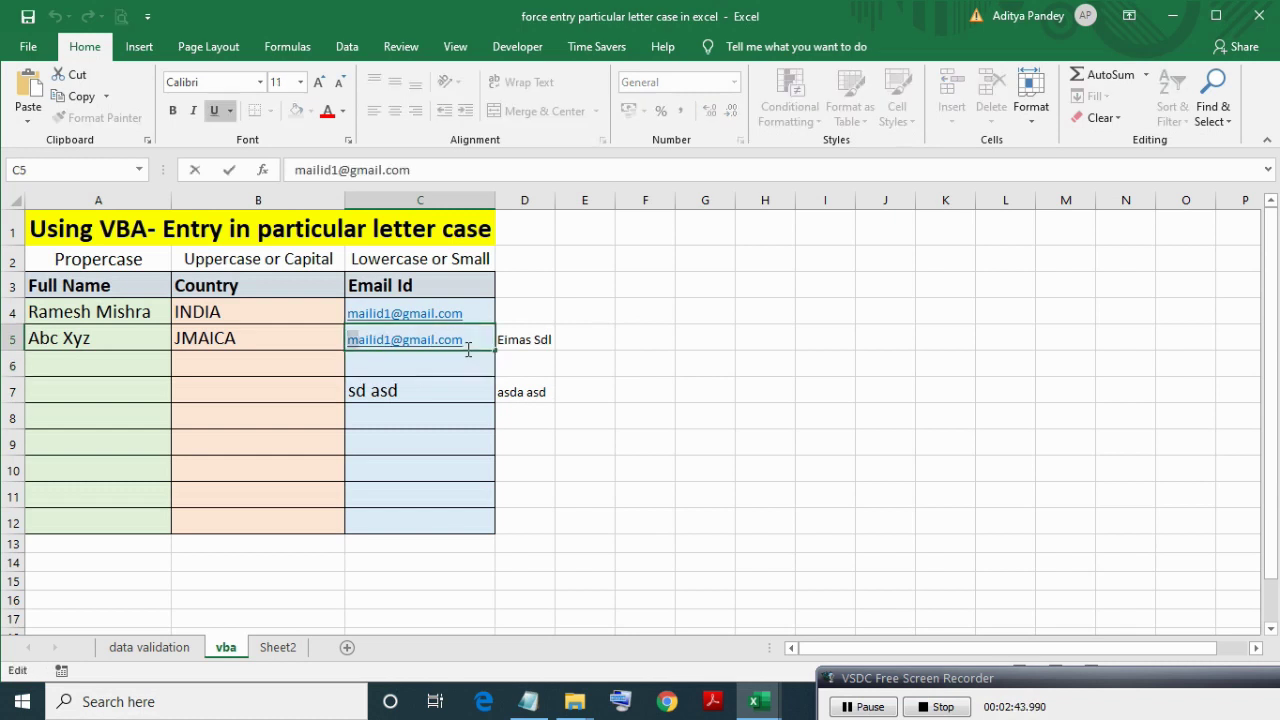
pyautogui.write('SD')
pyautogui.press('Return')
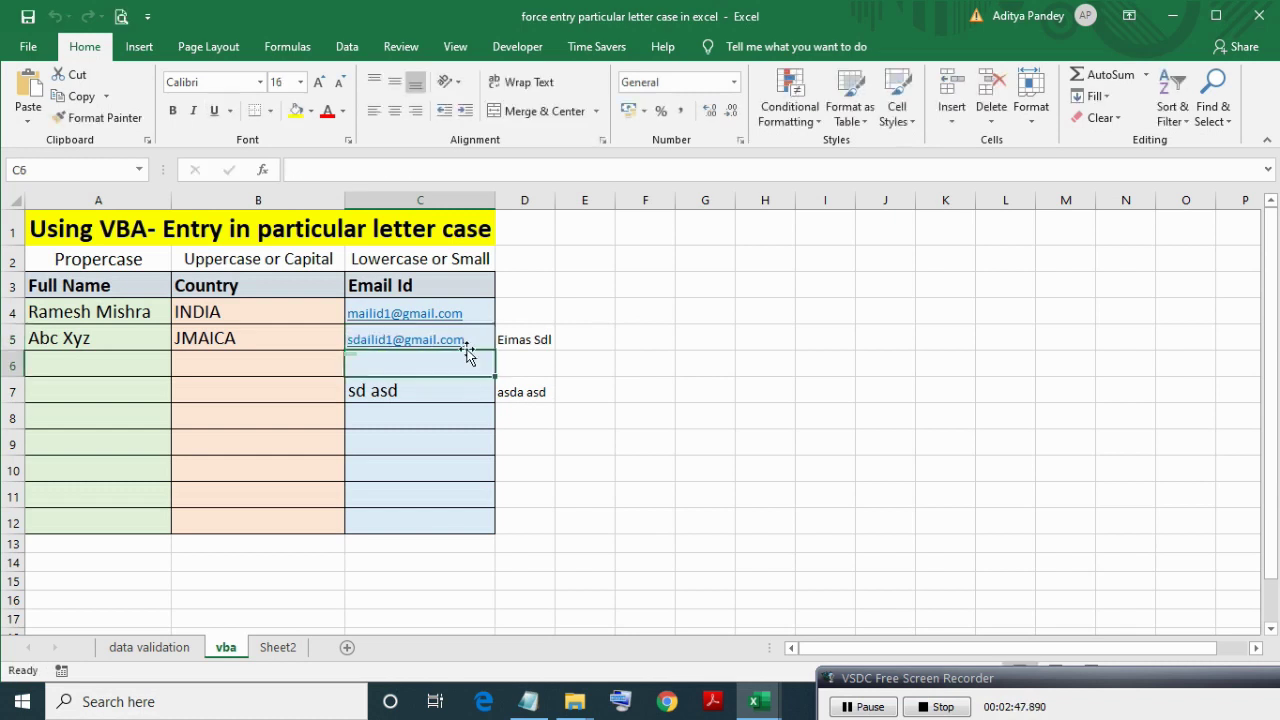